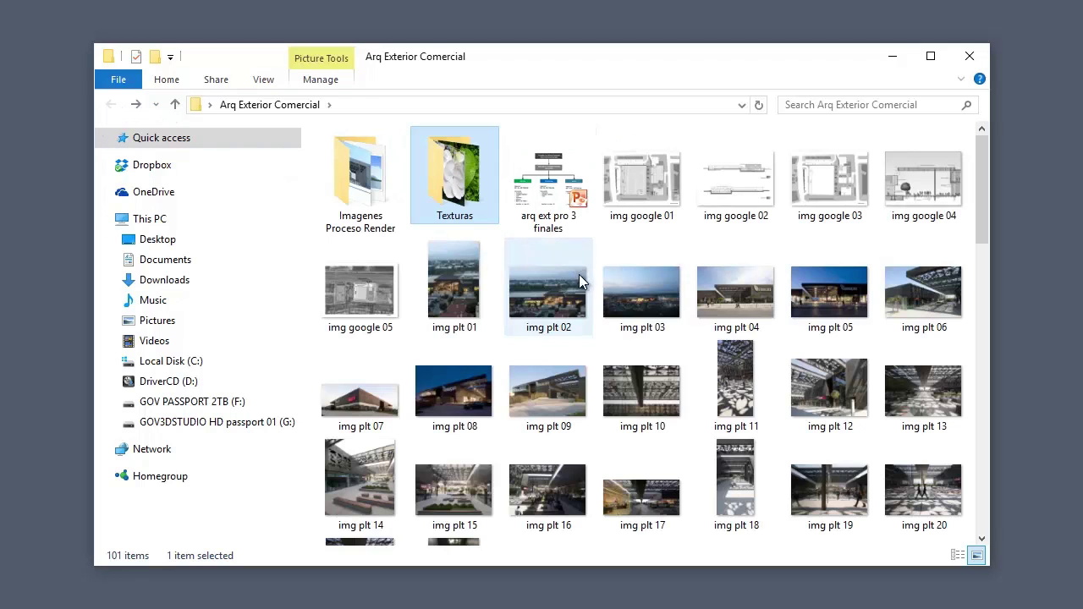
- Open the reference photo img plt 09 and examine its paving, flower bed, grass and entrance planting up close
double_click(562, 407)
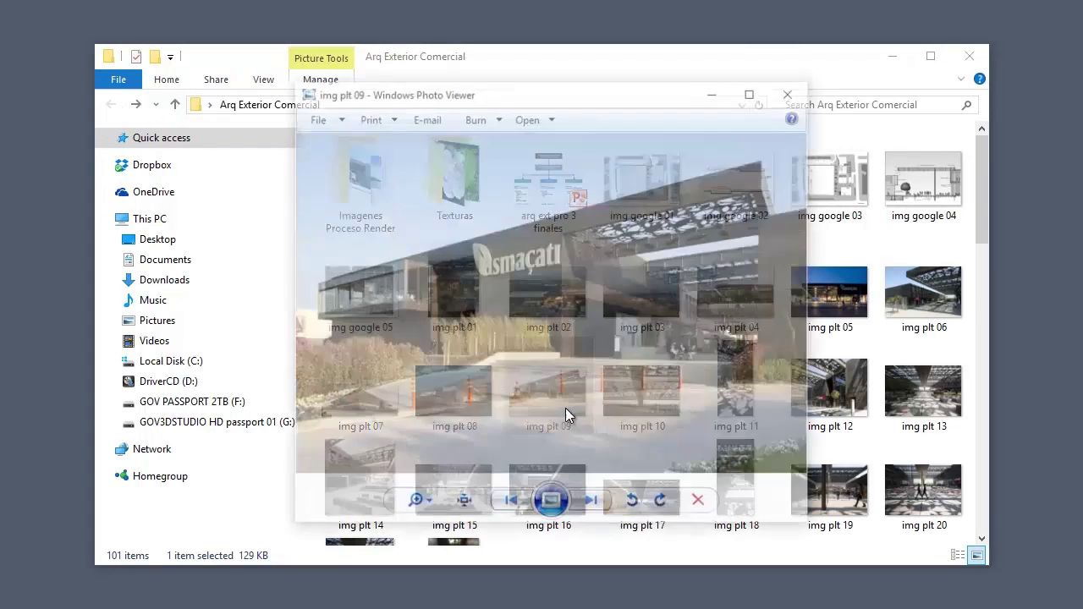
scroll(743, 433, up, 3)
drag(742, 438, 672, 333)
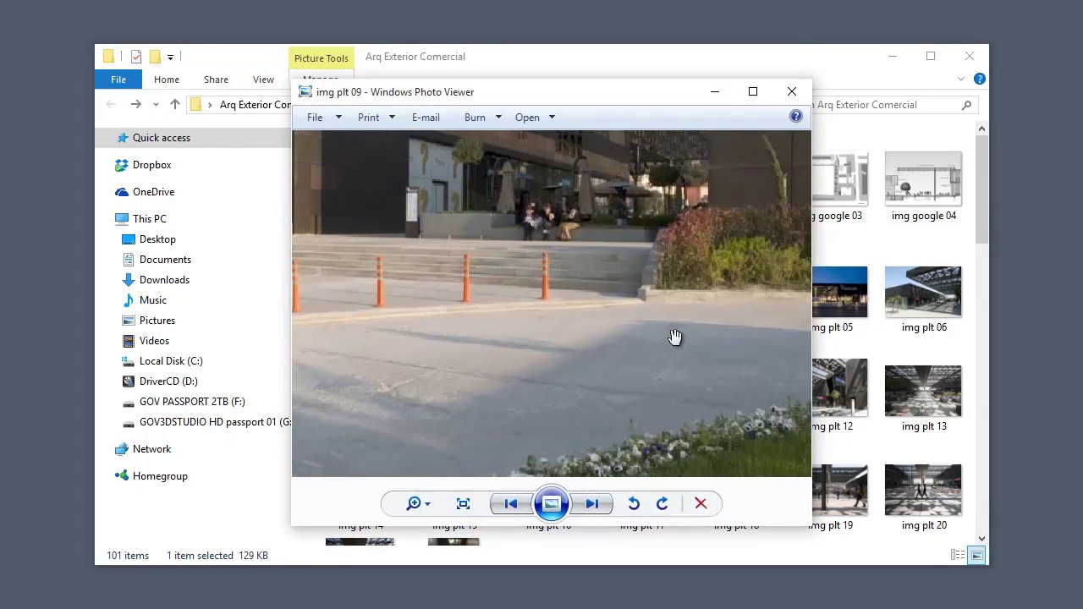
drag(764, 428, 672, 331)
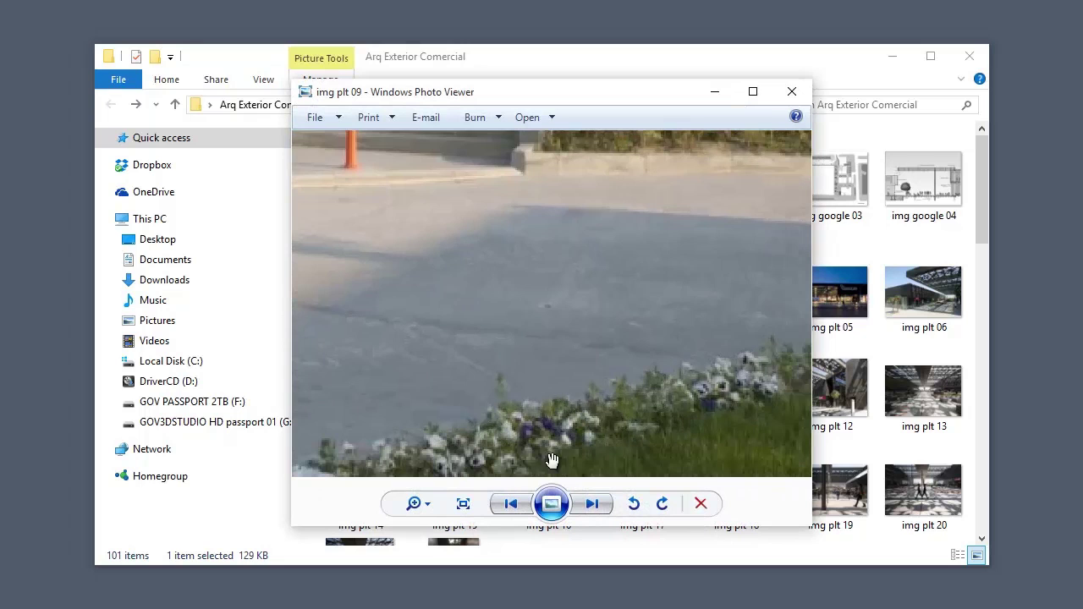
scroll(635, 356, down, 2)
scroll(635, 356, down, 2)
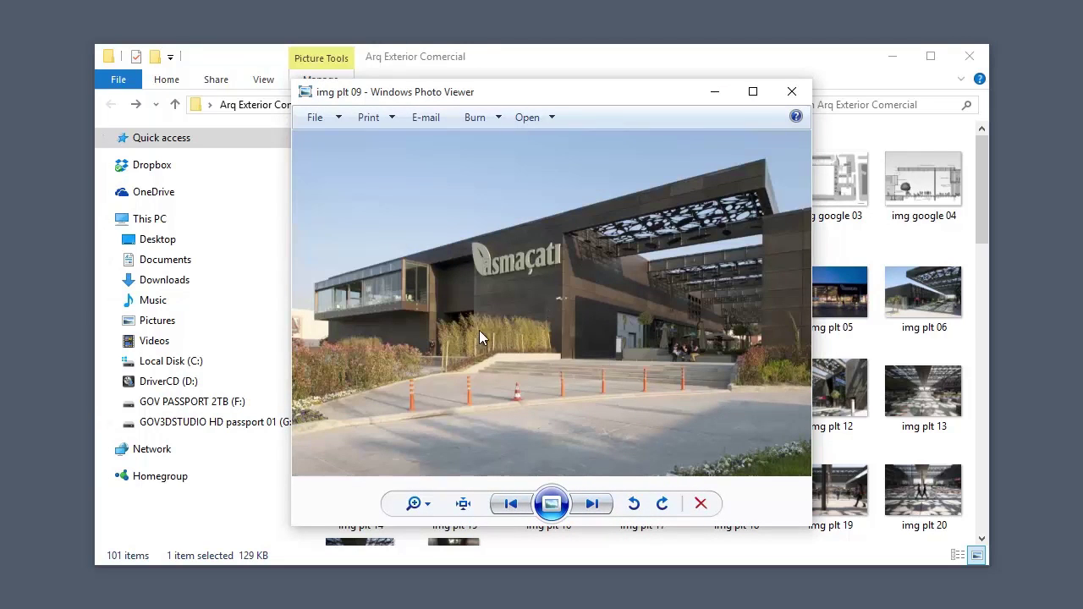
scroll(763, 432, up, 2)
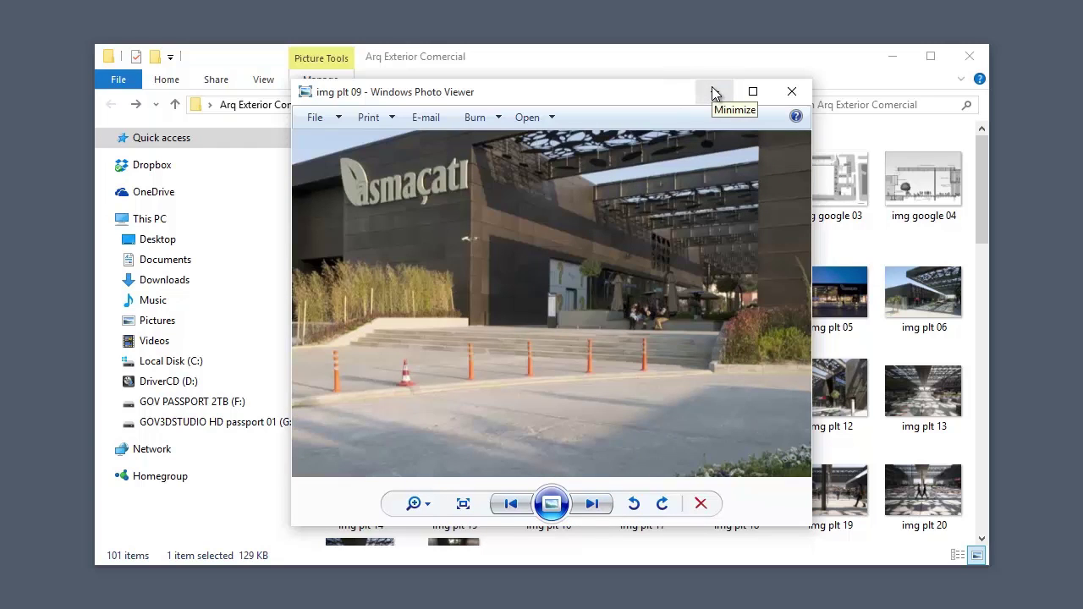
scroll(699, 373, up, 2)
drag(699, 372, 567, 182)
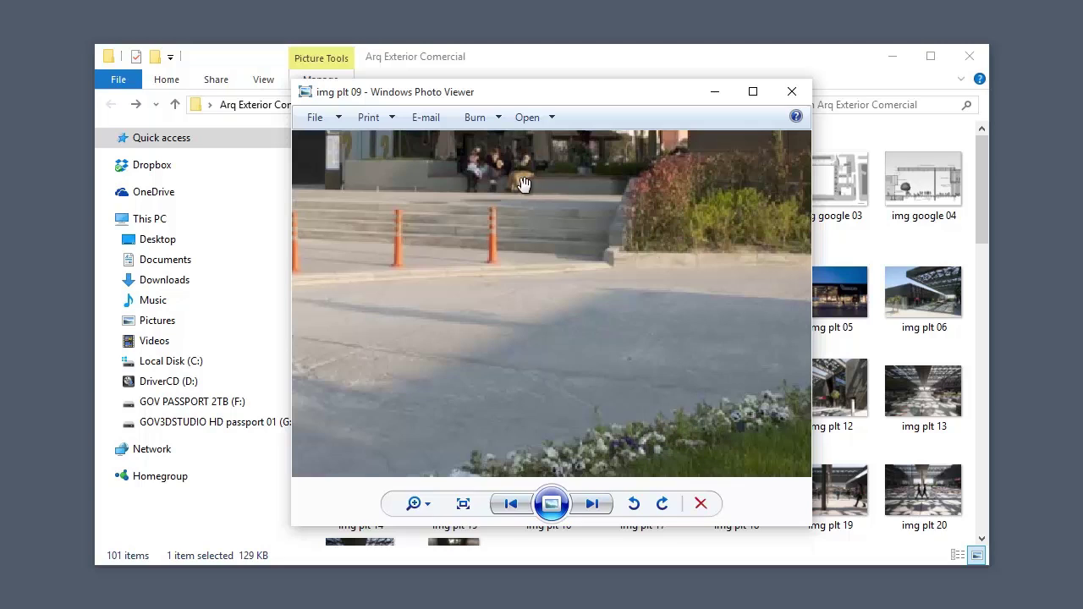
click(715, 92)
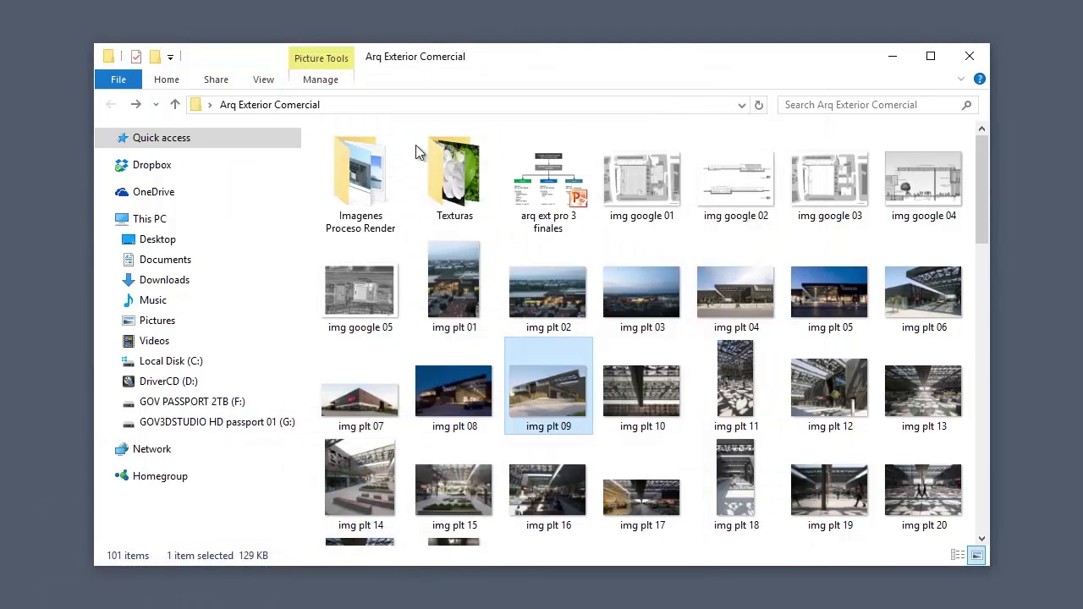
- Open the Texturas folder, and view the V-Ray indirect illumination settings in 3ds Max's Render Setup
double_click(461, 186)
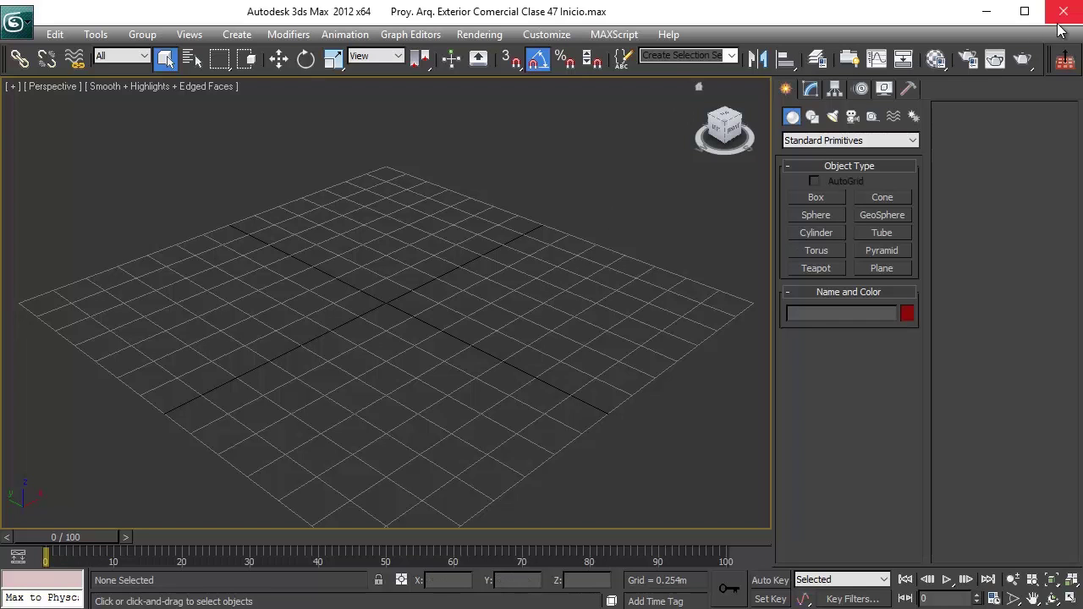
click(968, 59)
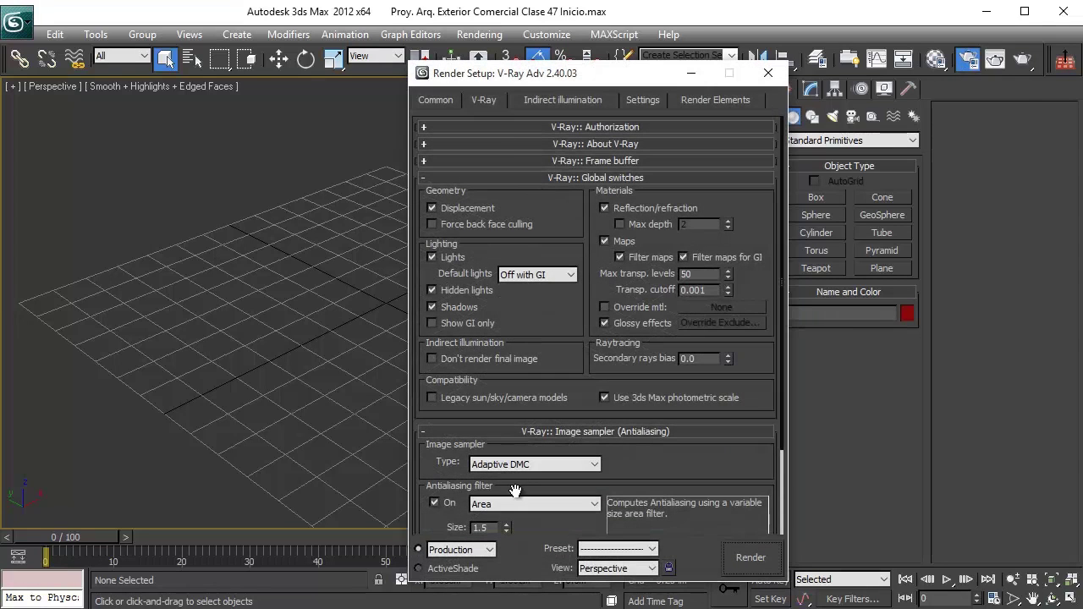
click(561, 99)
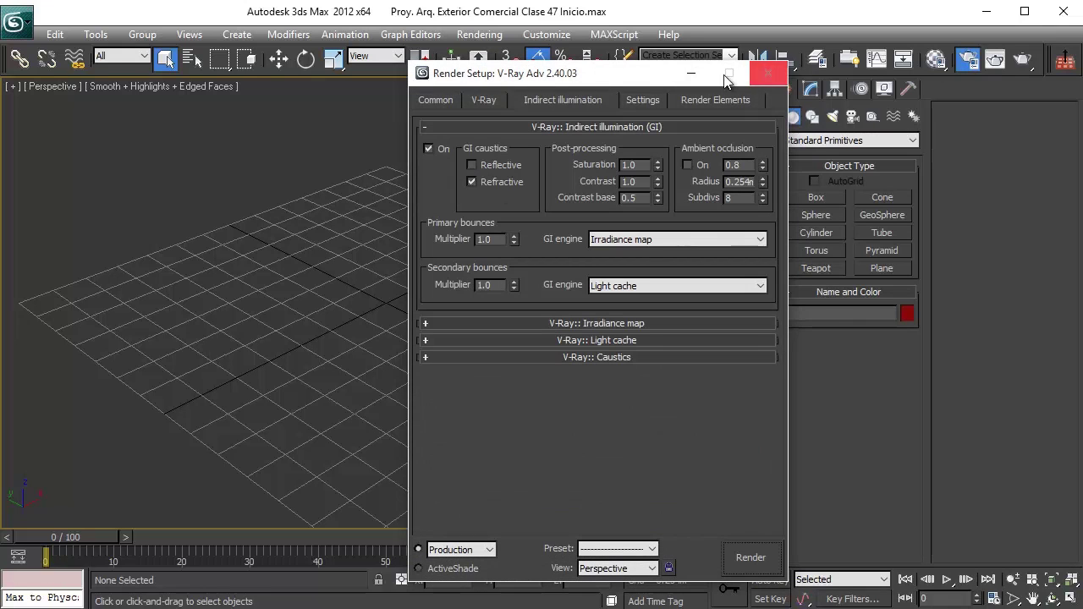
click(767, 74)
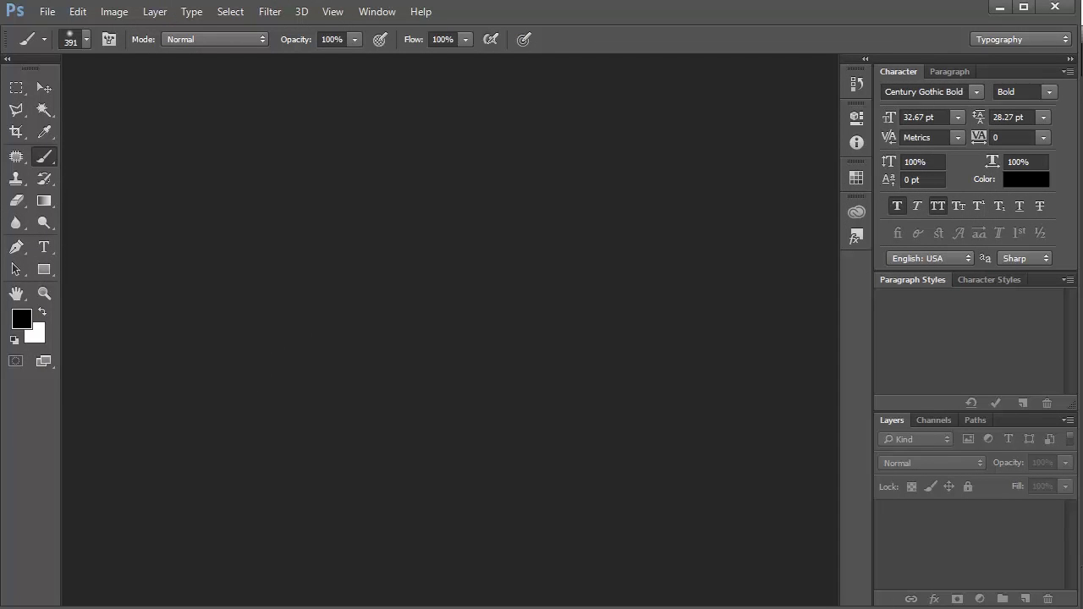
- Open the Cesped 01, Flores 01 and Holjas 01 images from the Texturas folder in Photoshop
key(alt+Tab)
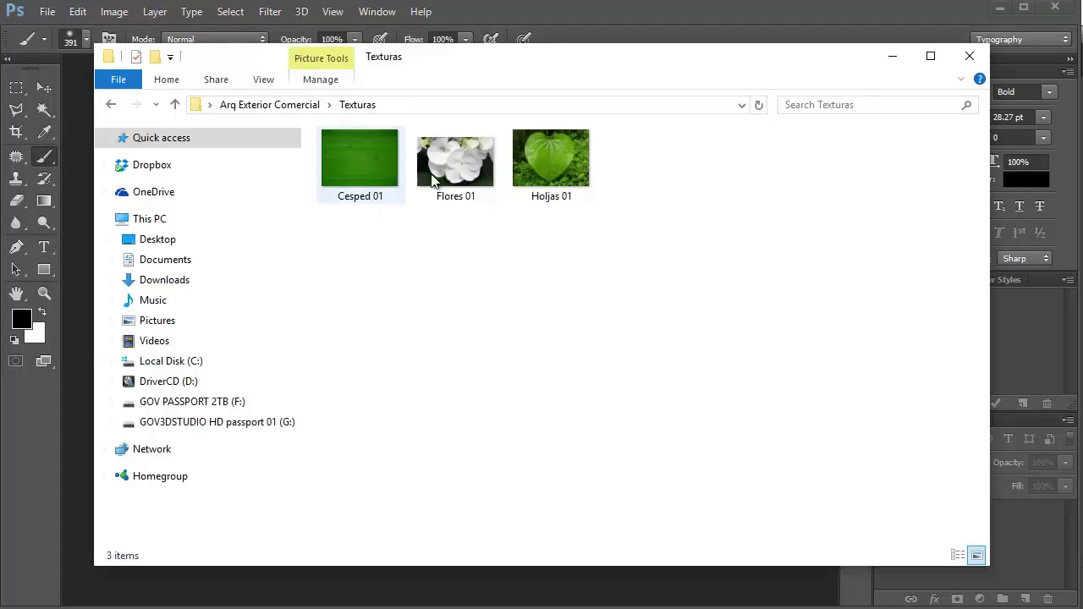
drag(542, 57, 588, 291)
drag(683, 457, 350, 373)
key(Return)
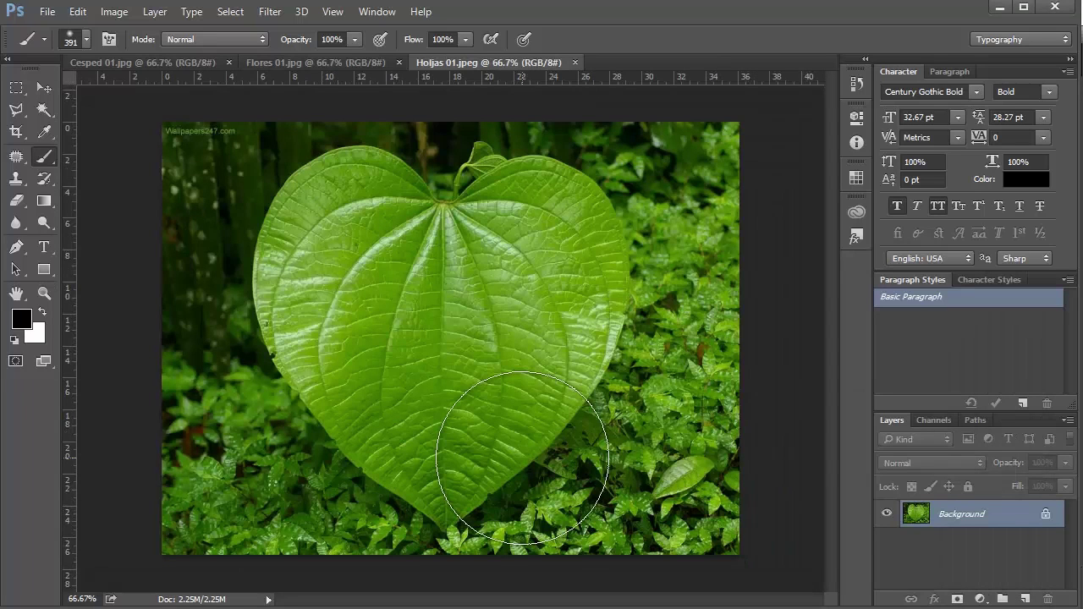
- Activate the Move tool, look through the open textures, close Flores 01.jpg and bring Holjas 01.jpeg to the front
click(45, 87)
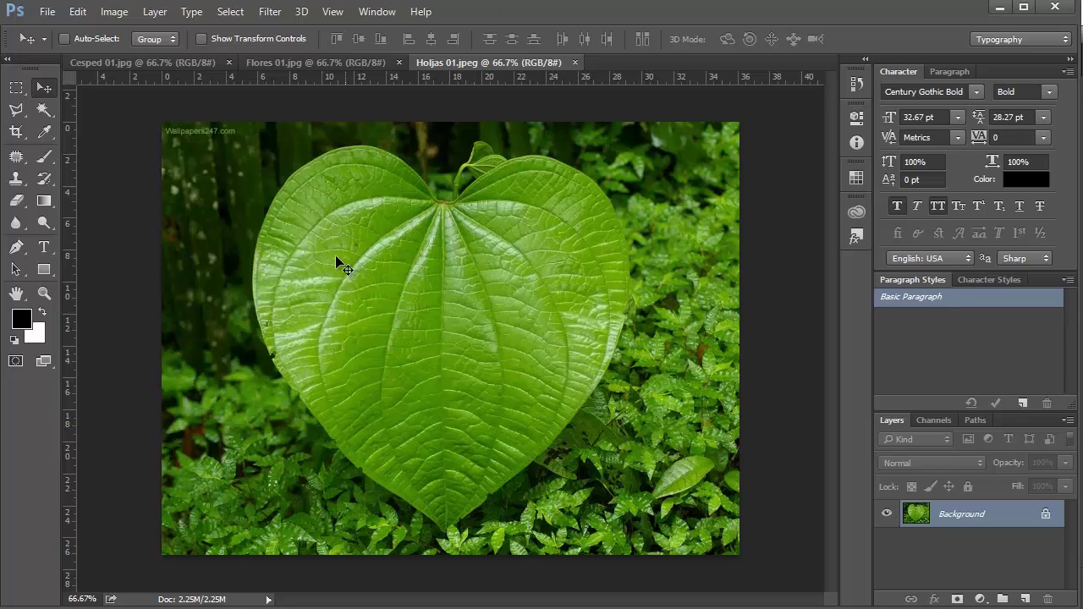
click(154, 62)
click(334, 61)
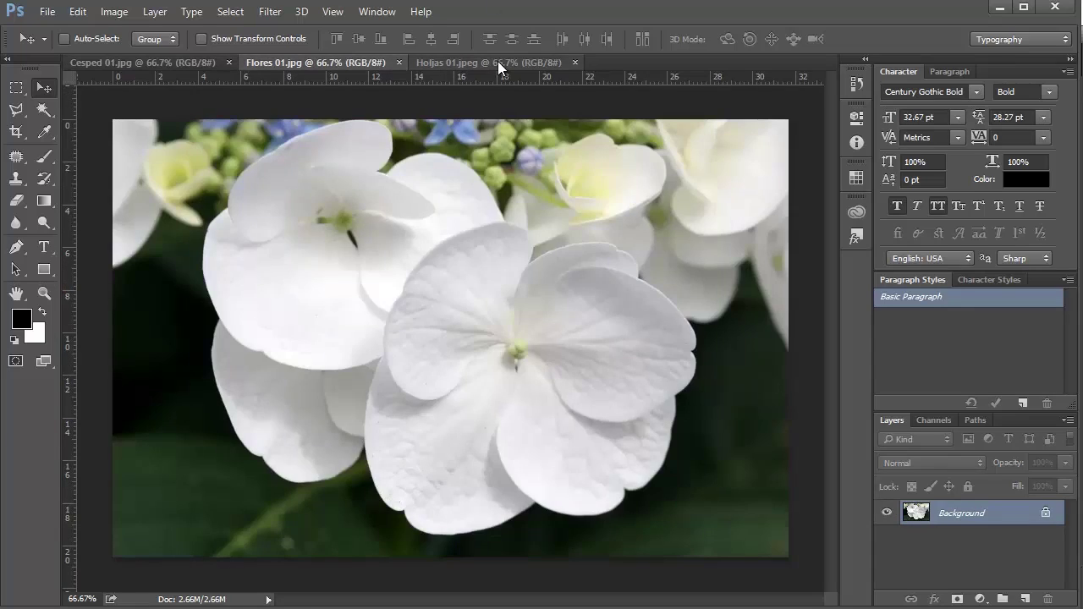
click(497, 61)
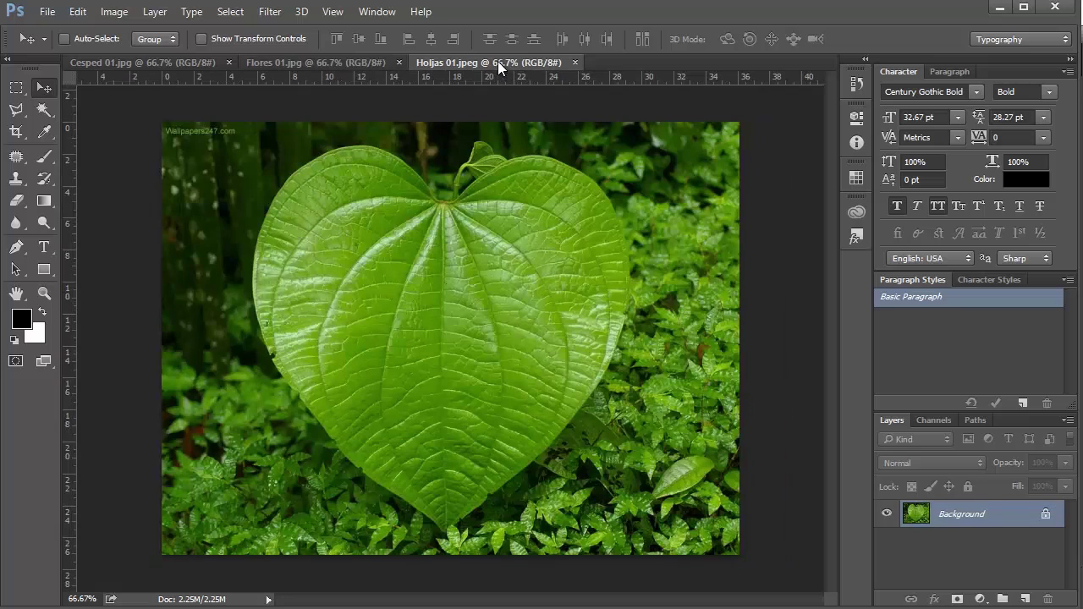
click(182, 61)
click(283, 61)
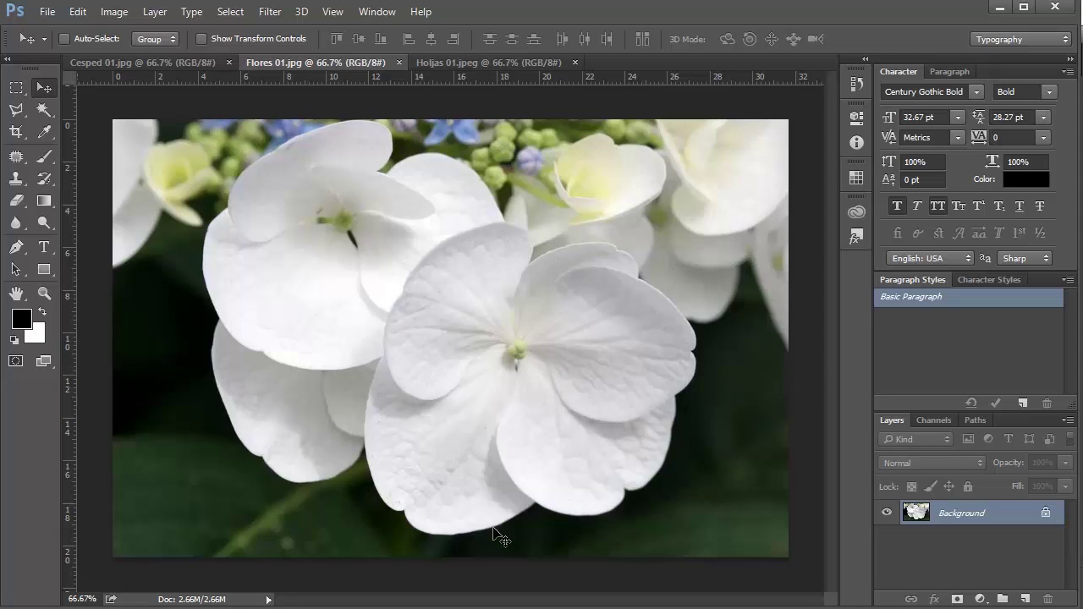
click(399, 63)
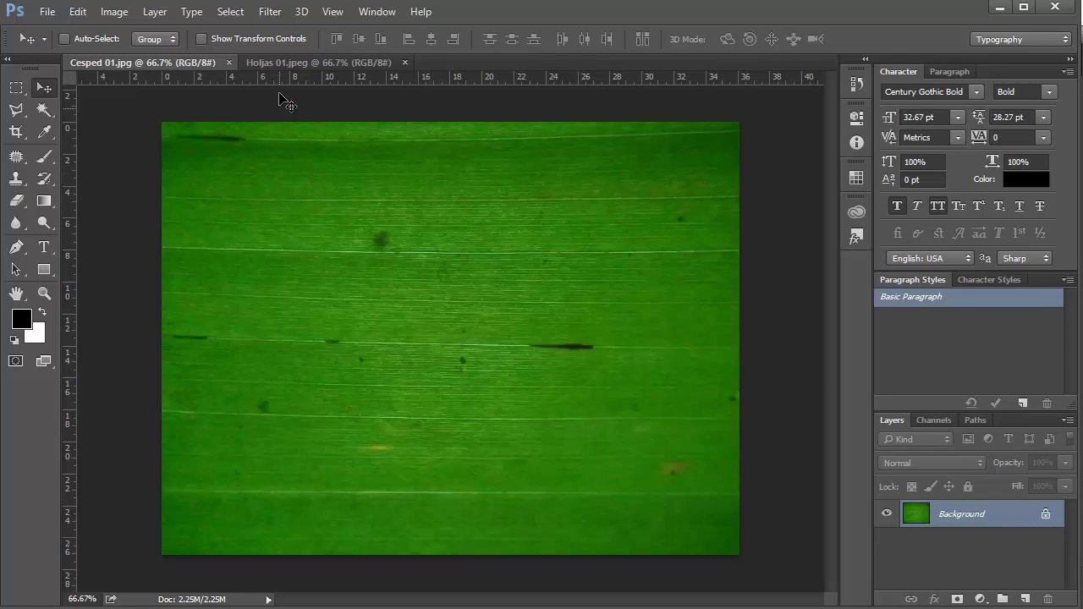
click(280, 64)
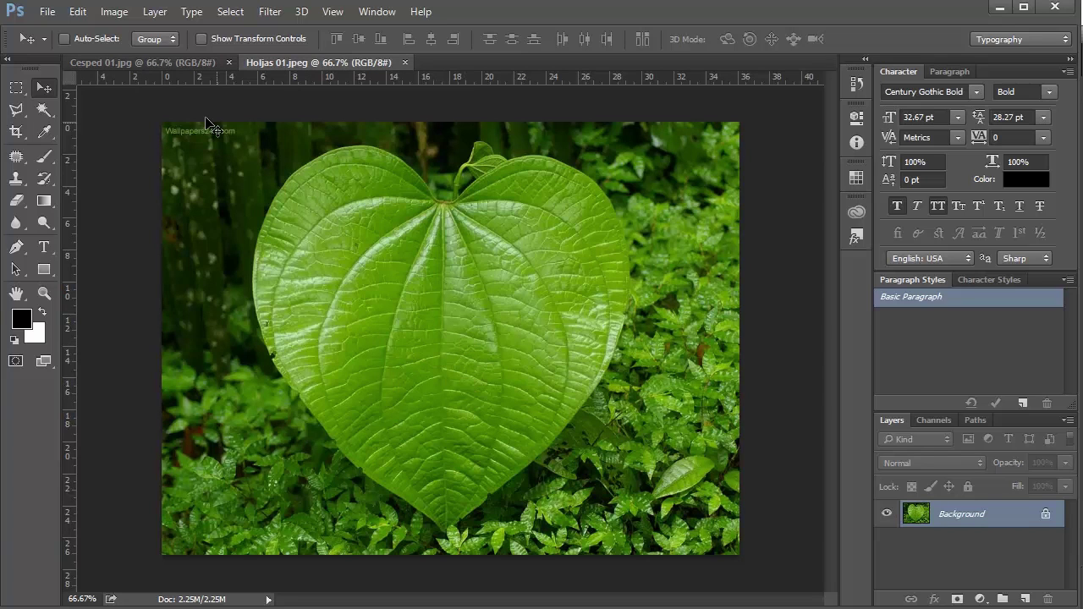
key(ctrl+Tab)
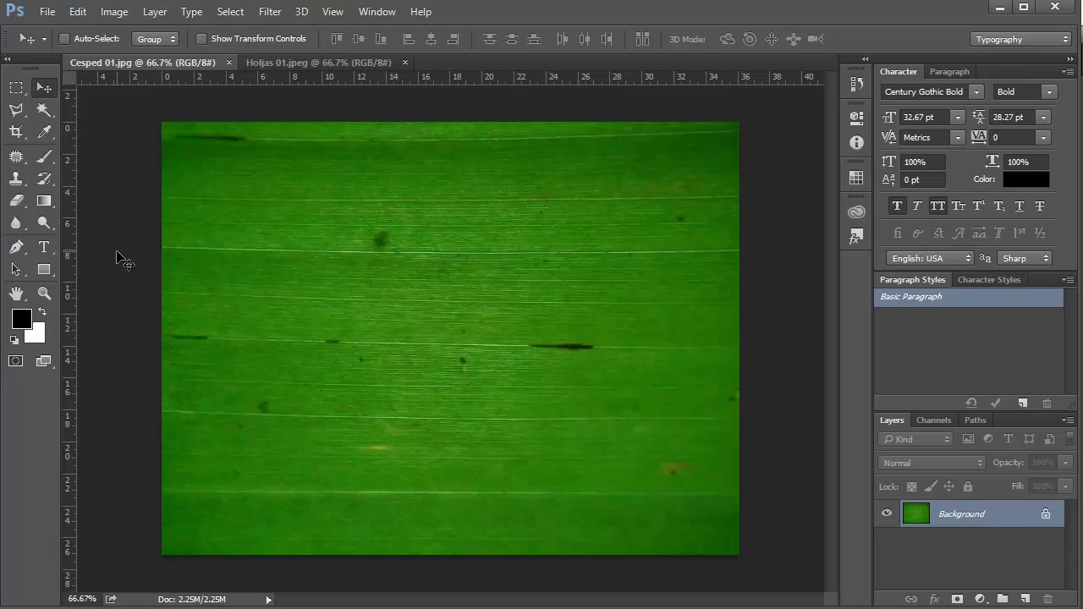
click(279, 61)
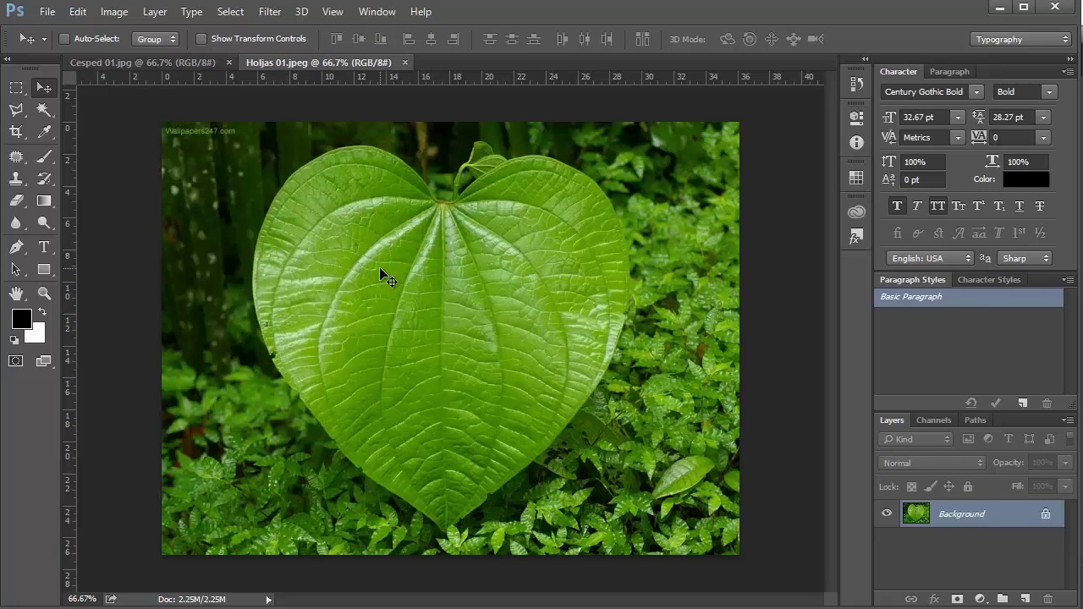
- Try converting the Background of Holjas 01.jpeg to a regular layer and copying it to a new layer, undoing each attempt
double_click(964, 516)
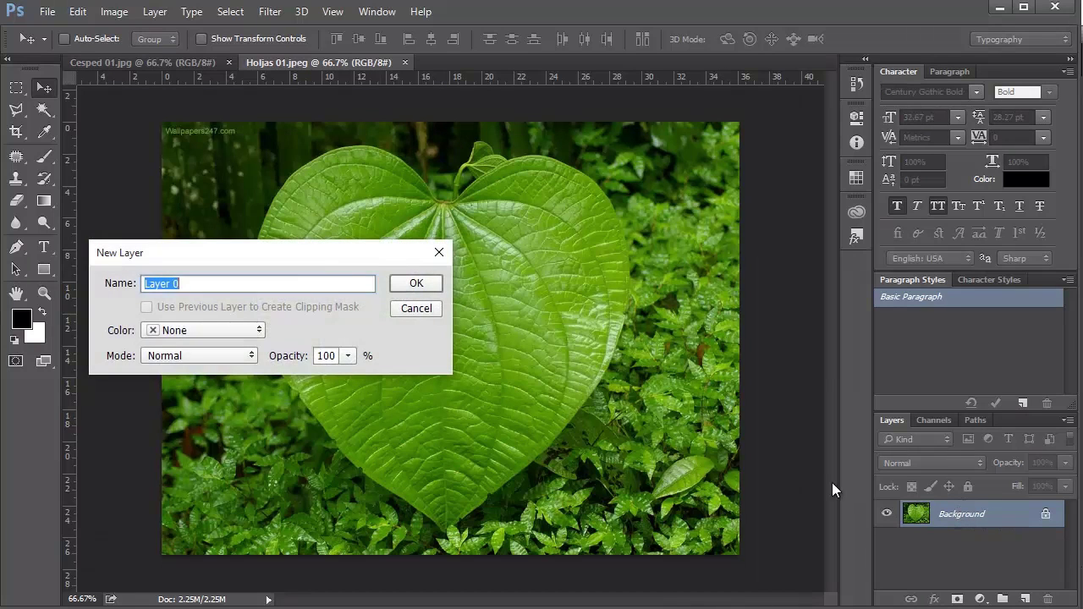
click(417, 285)
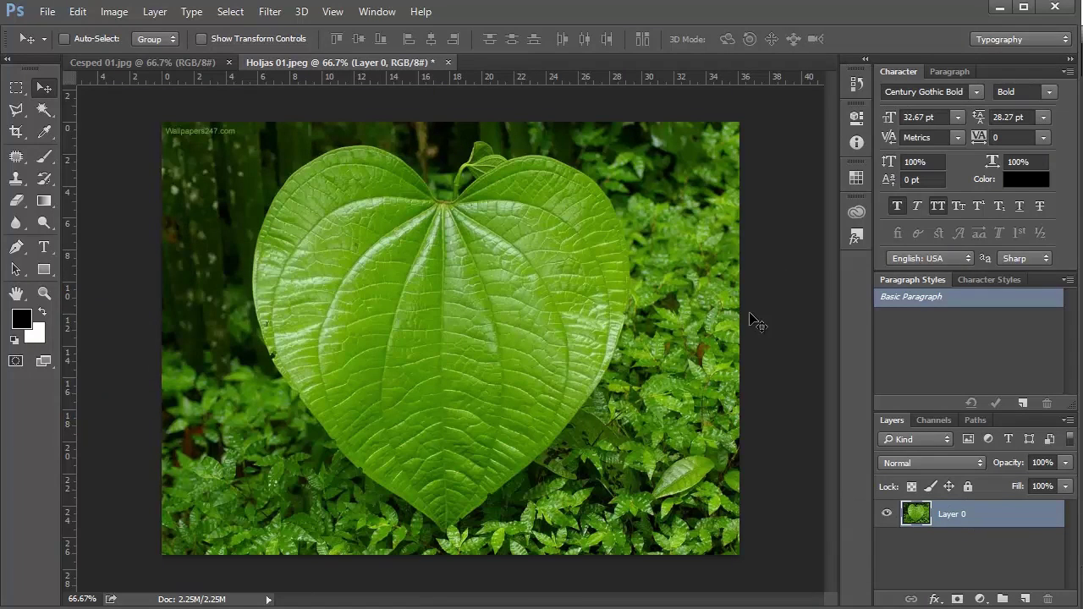
key(ctrl+z)
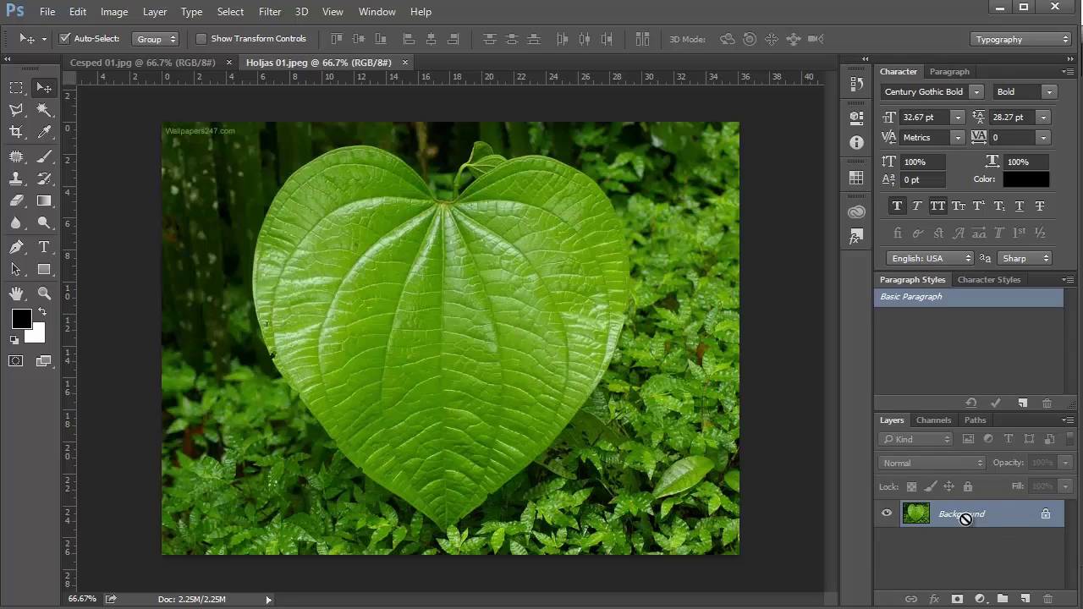
key(ctrl+j)
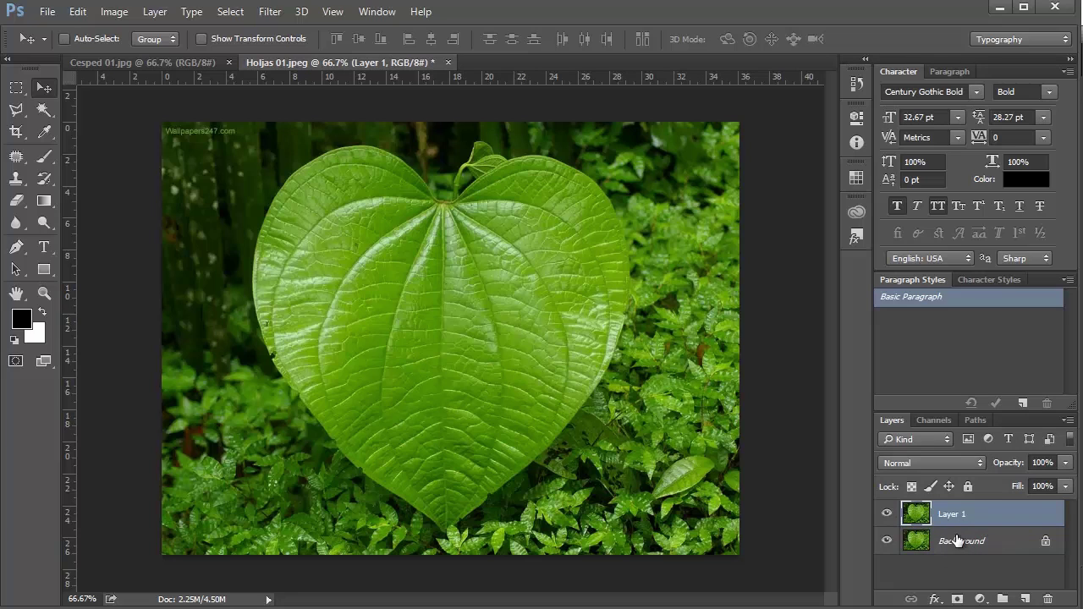
key(ctrl+z)
- Duplicate the Background layer as "Background copy" and hide the original Background, keeping the copy visible
right_click(957, 526)
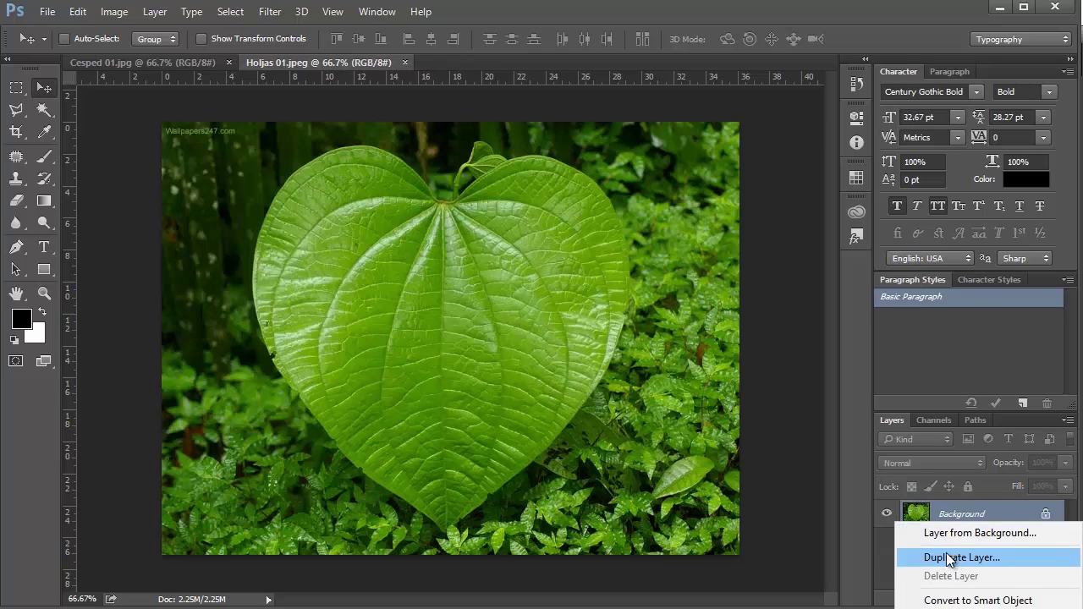
click(956, 558)
click(438, 278)
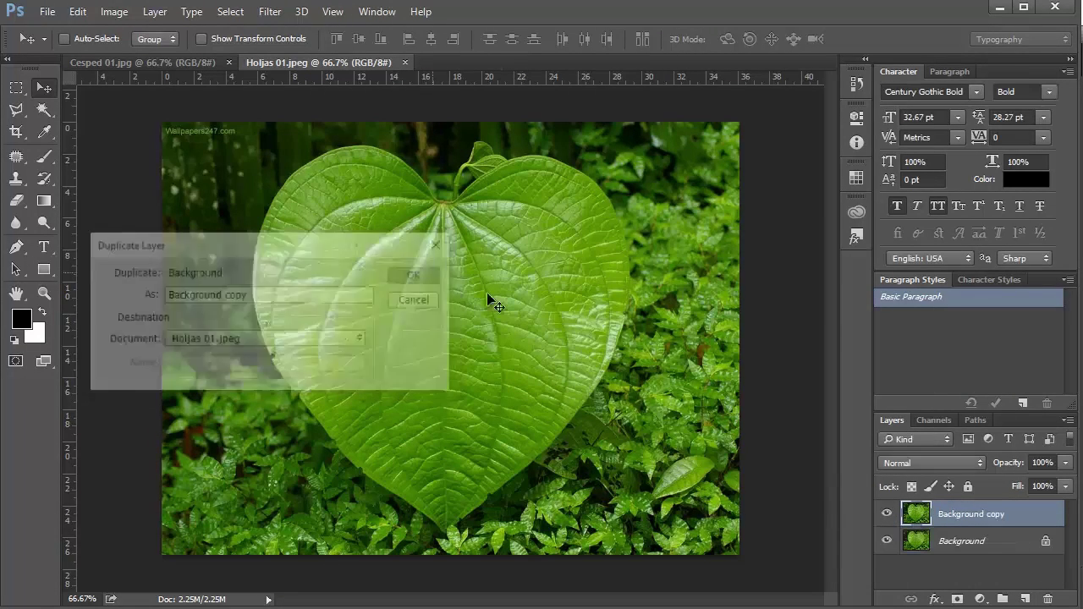
click(888, 542)
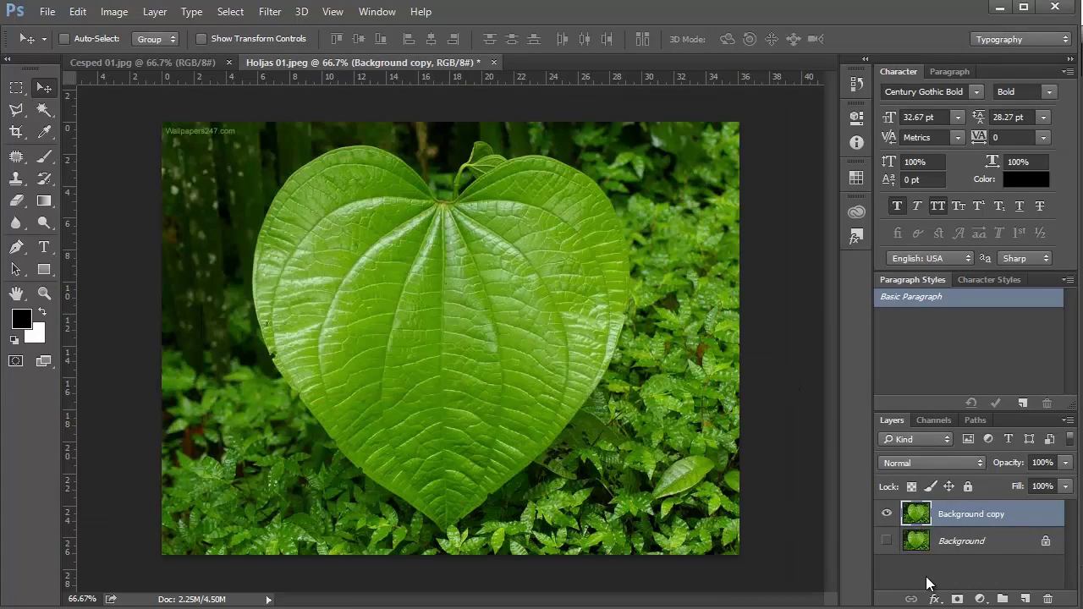
click(887, 514)
click(886, 514)
- Try a hue shift on the Background copy layer with Hue/Saturation and reset the hue to 0
click(115, 11)
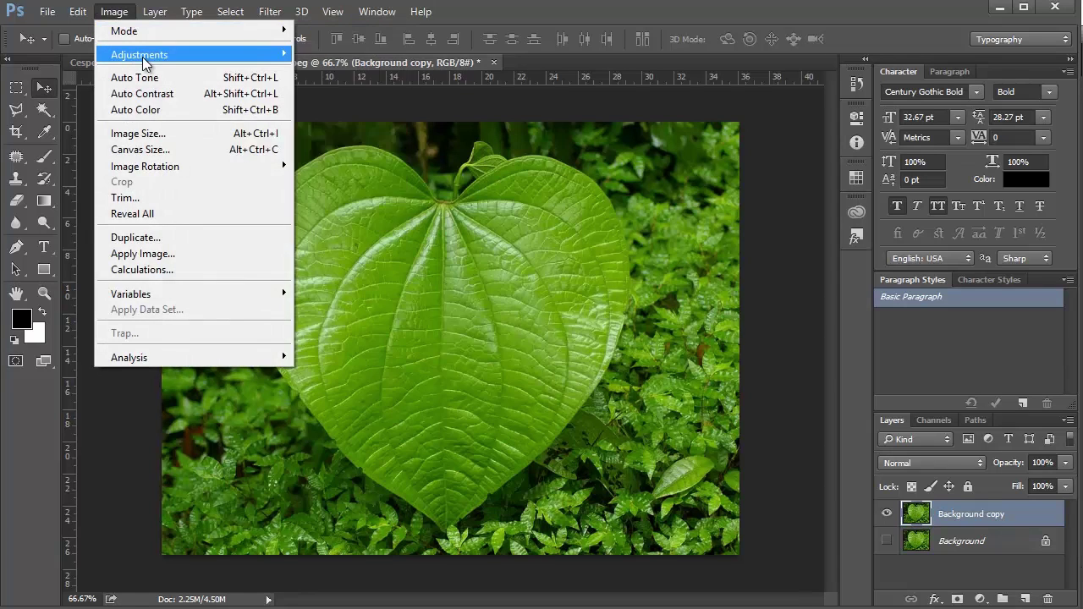
mouse_move(149, 56)
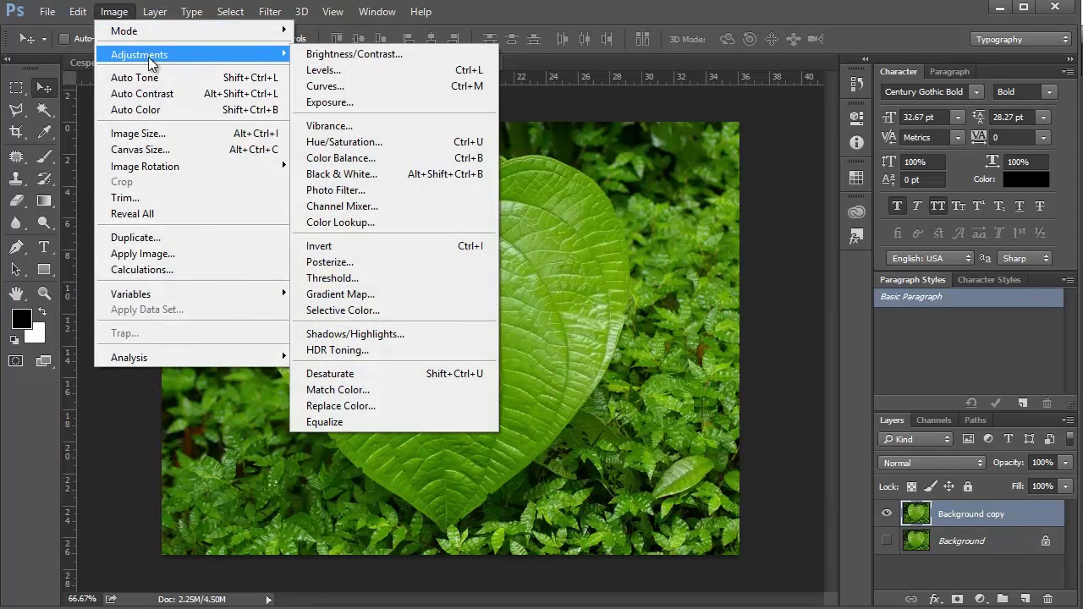
click(372, 144)
drag(762, 182, 795, 208)
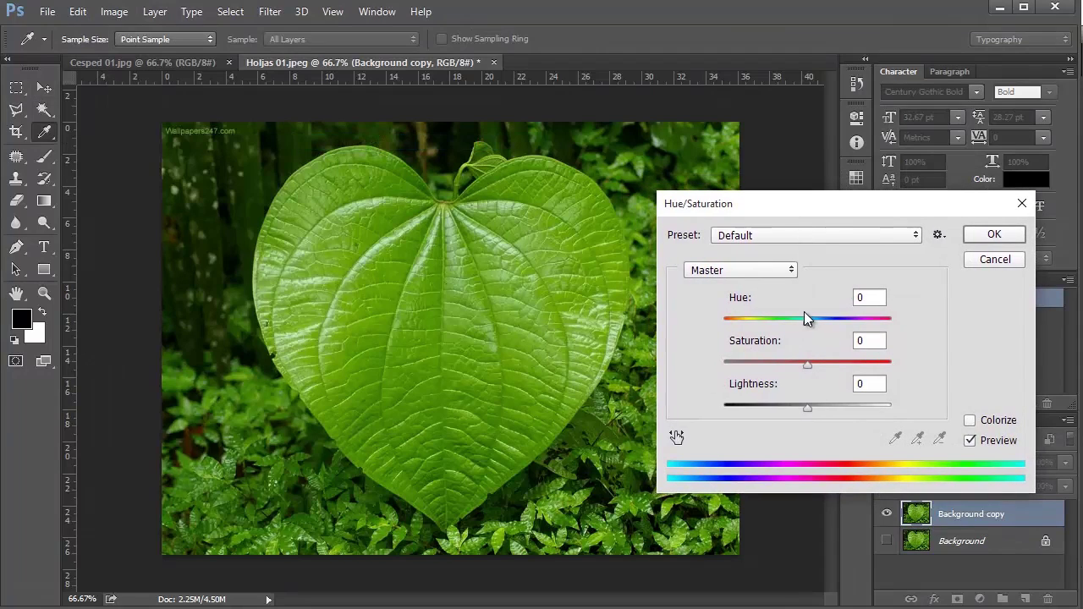
mouse_move(809, 321)
mouse_down()
mouse_move(716, 313)
mouse_move(885, 320)
mouse_move(808, 330)
mouse_up()
text(0)
key(Return)
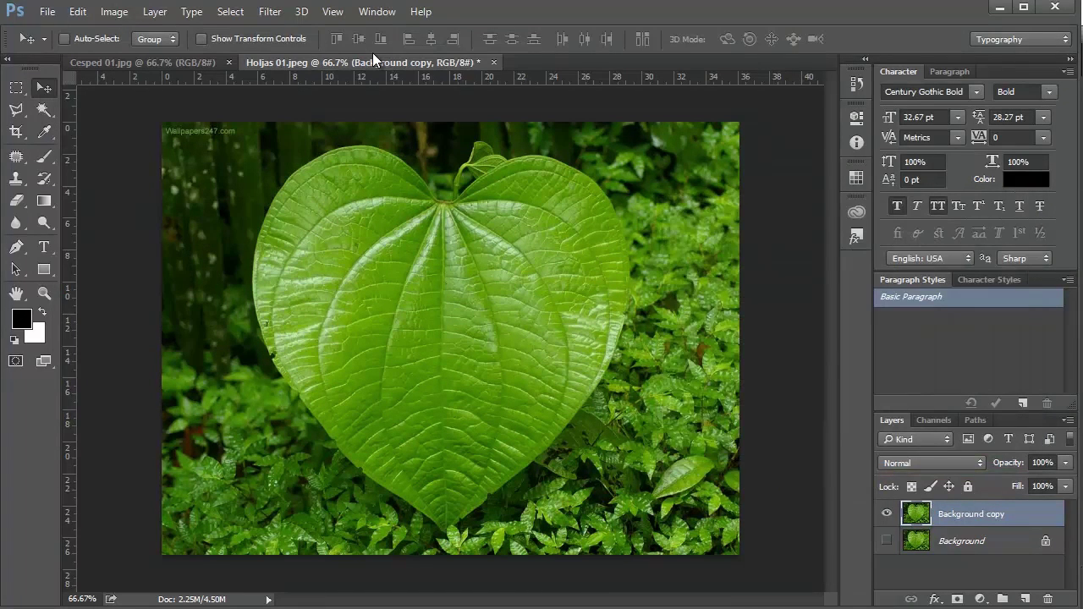
- Try a saturation of +88 and a lightness shift on the Background copy layer in Hue/Saturation, returning both to neutral
key(ctrl+u)
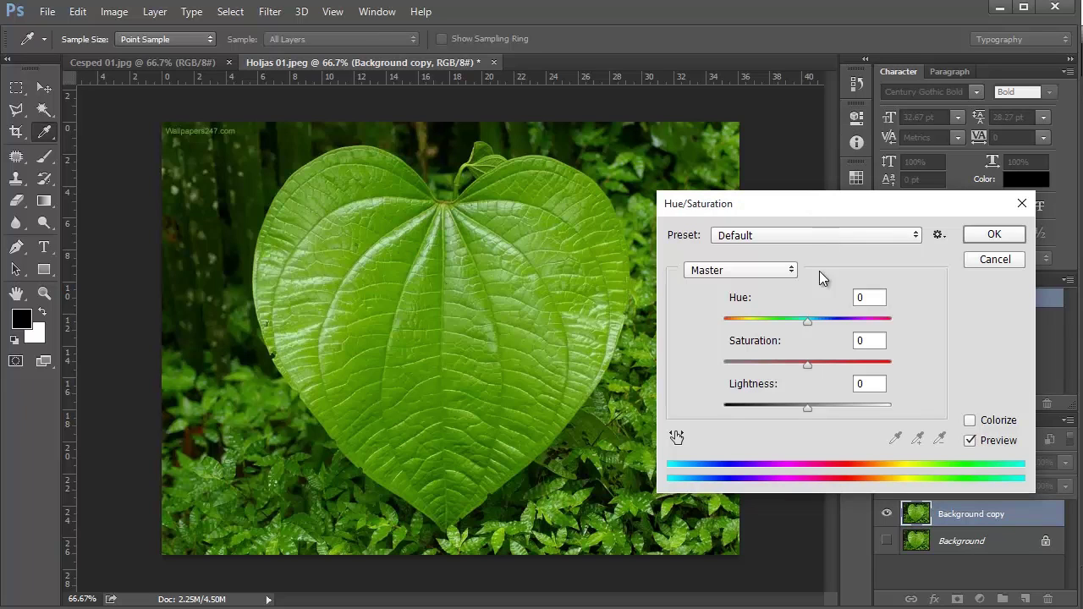
click(805, 362)
drag(806, 362, 887, 360)
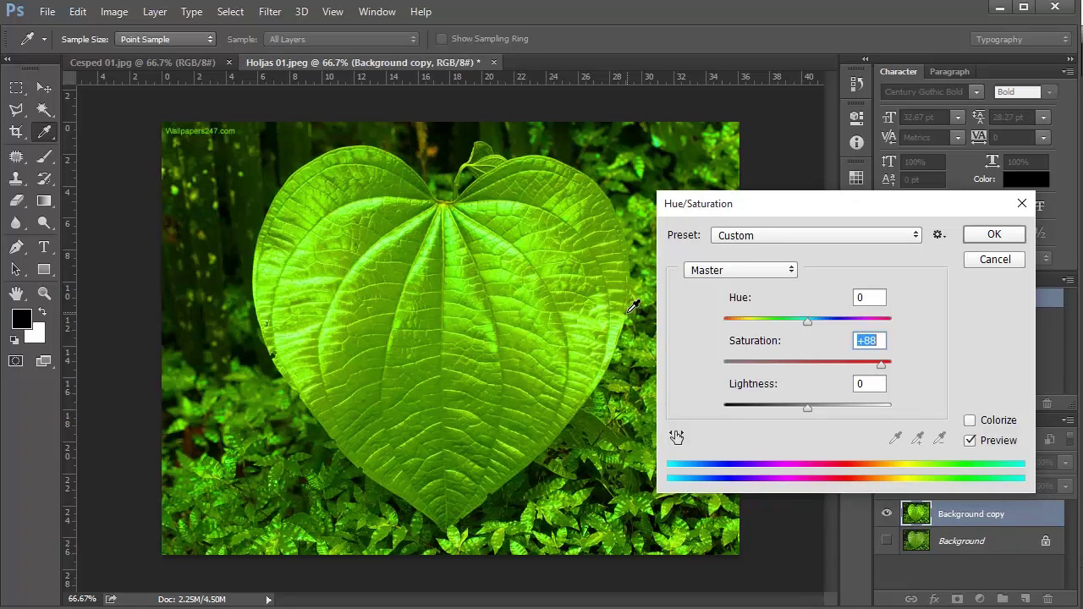
click(805, 362)
drag(807, 364, 834, 413)
drag(830, 412, 807, 414)
- Set the hue to -5 and the saturation to -35 for the Background copy layer and apply the adjustment
drag(804, 365, 771, 360)
click(805, 321)
mouse_move(805, 319)
mouse_down()
mouse_move(774, 318)
mouse_move(798, 329)
mouse_up()
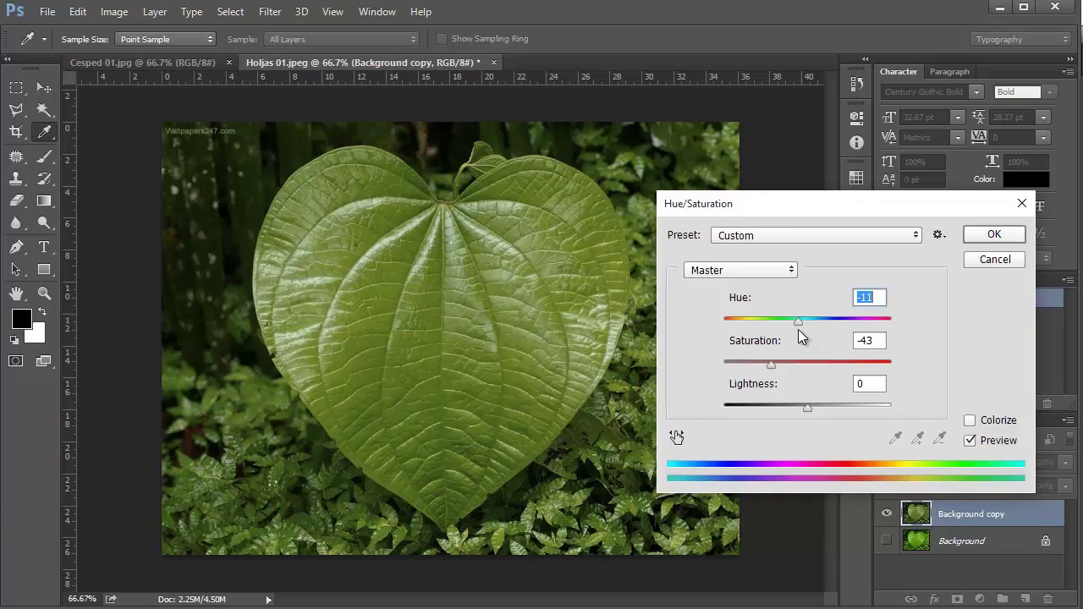
drag(771, 365, 780, 361)
drag(798, 323, 803, 326)
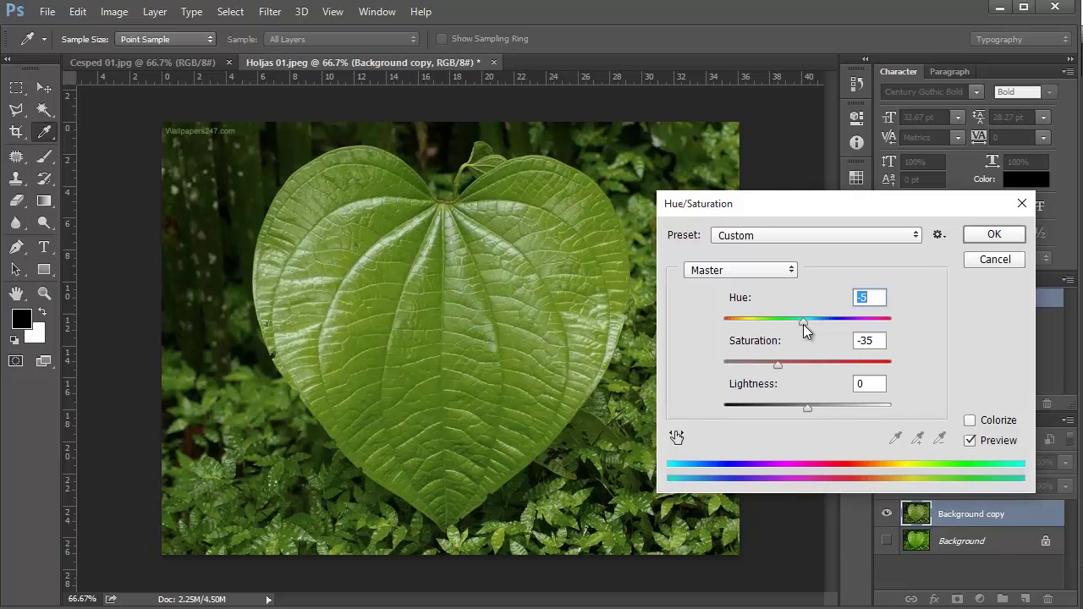
click(983, 234)
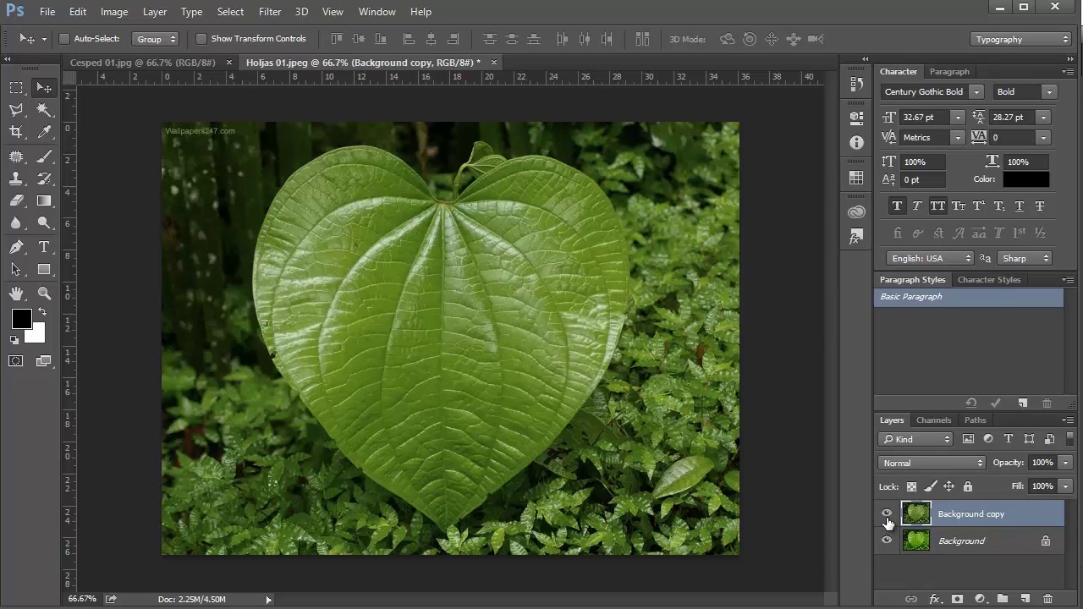
- Compare the adjusted Background copy with the original by toggling the copy's visibility, leaving both layers visible
click(887, 518)
click(887, 518)
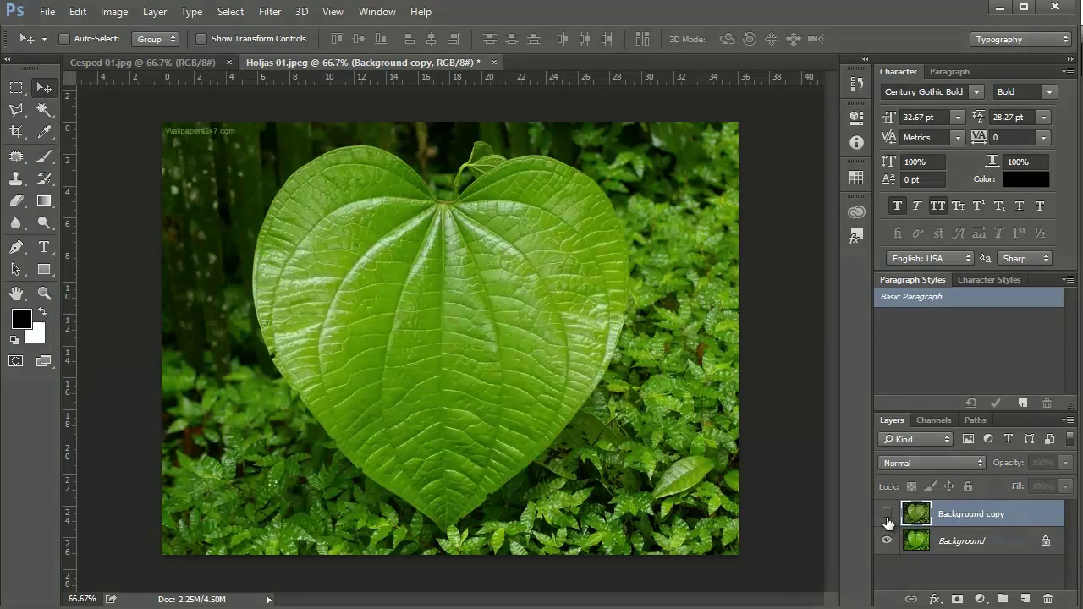
click(887, 517)
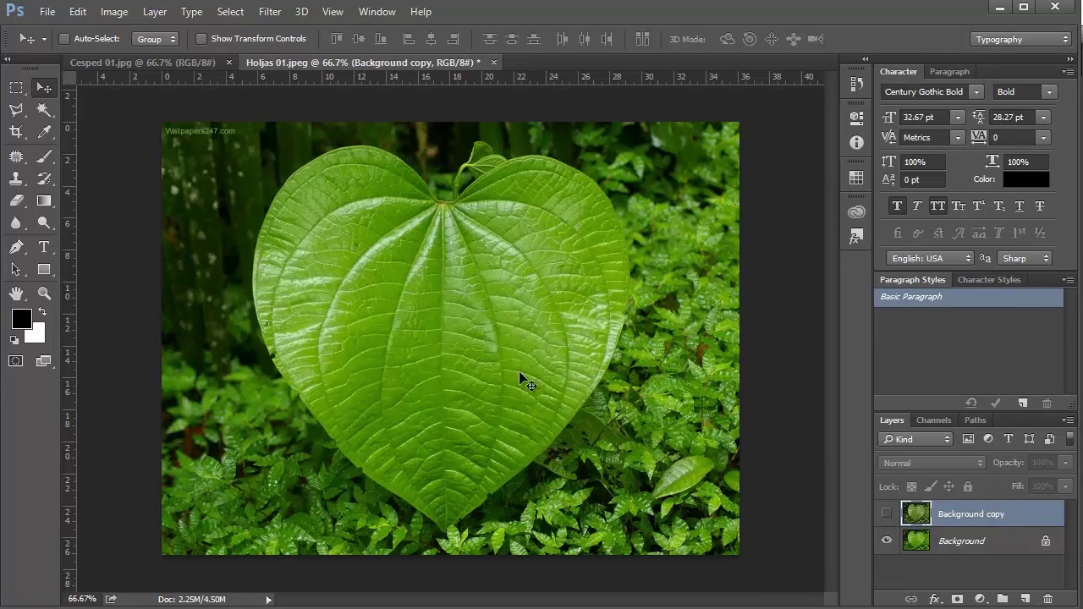
click(886, 517)
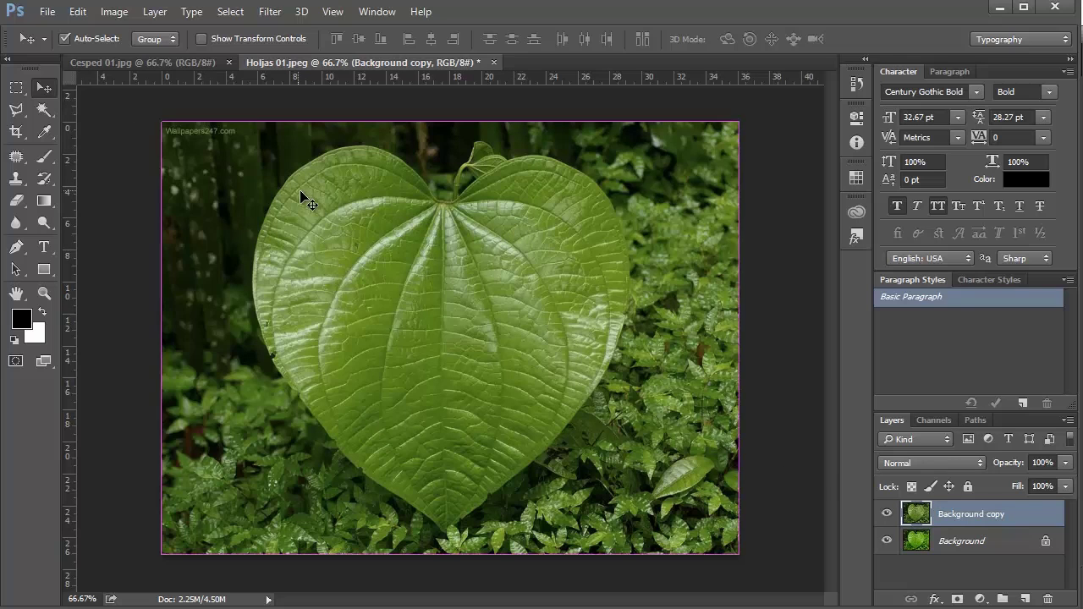
- Start saving the image under a new name in JPEG format and show the Texturas folder's files as large icons
click(48, 12)
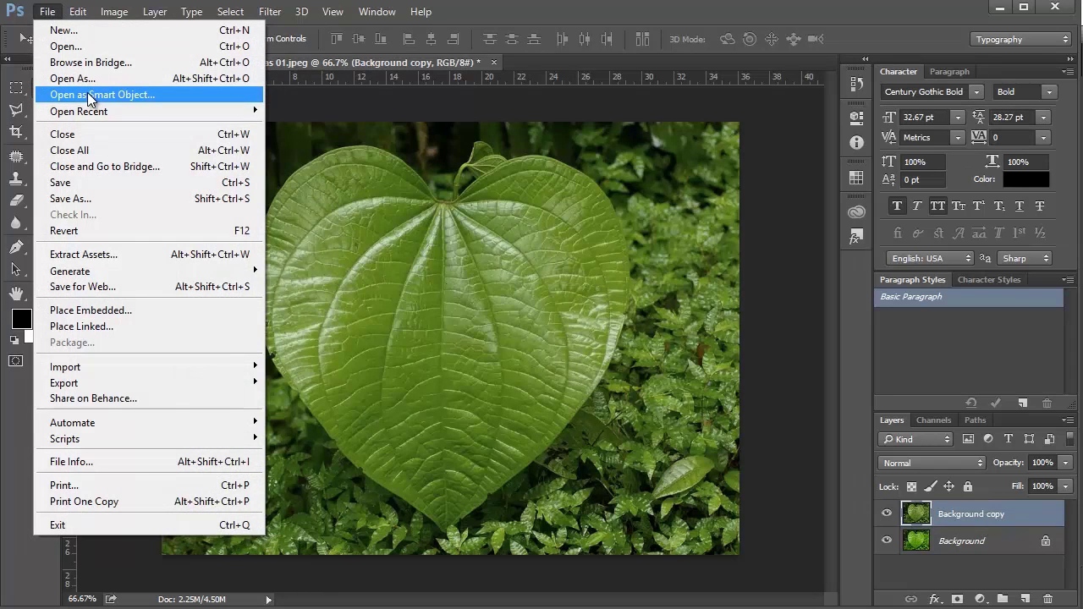
click(111, 197)
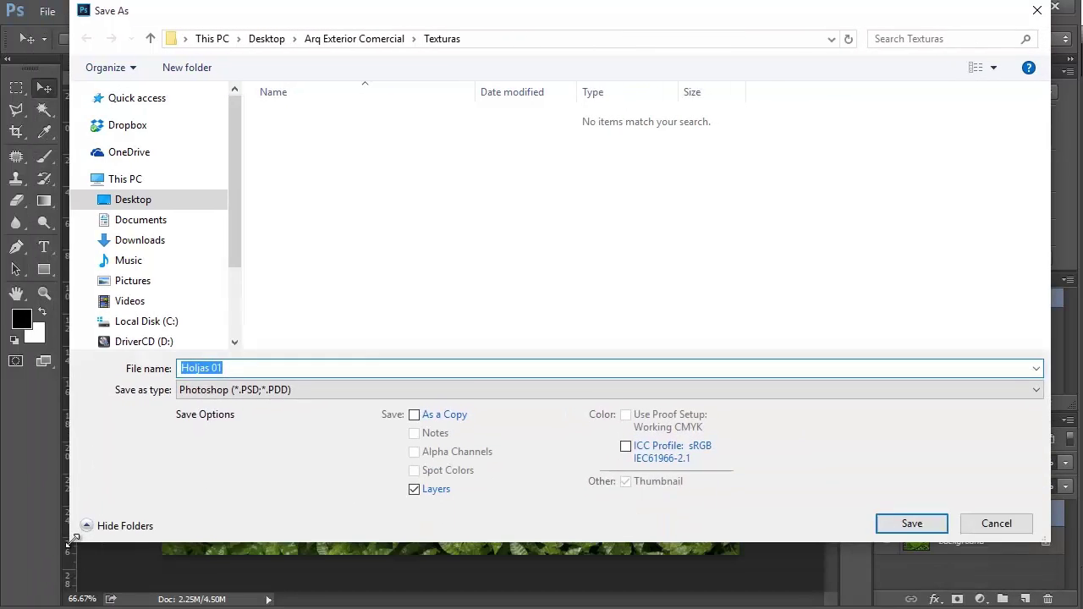
click(207, 404)
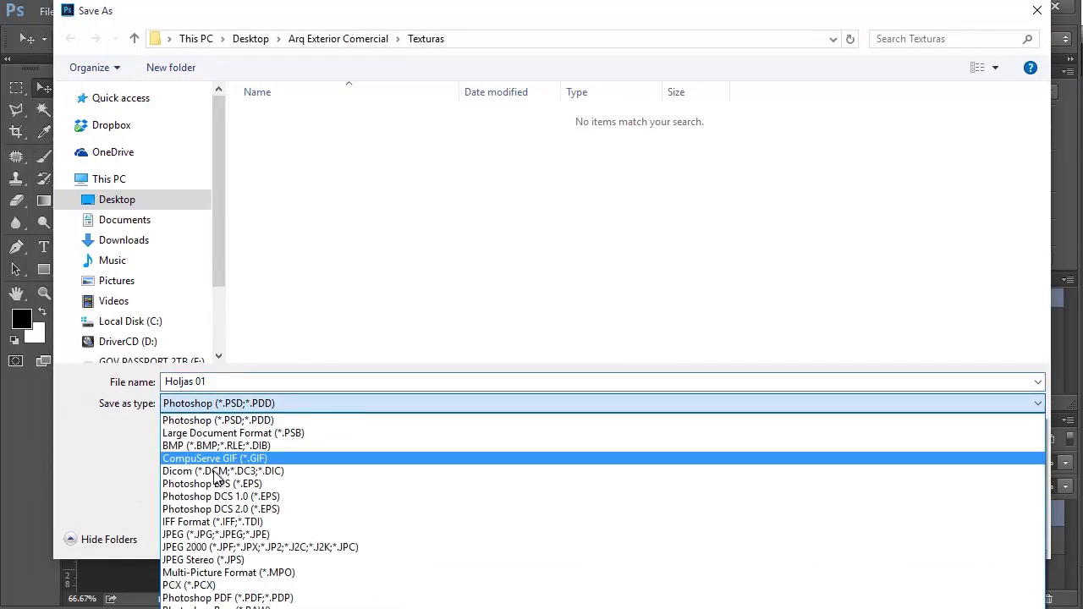
click(213, 471)
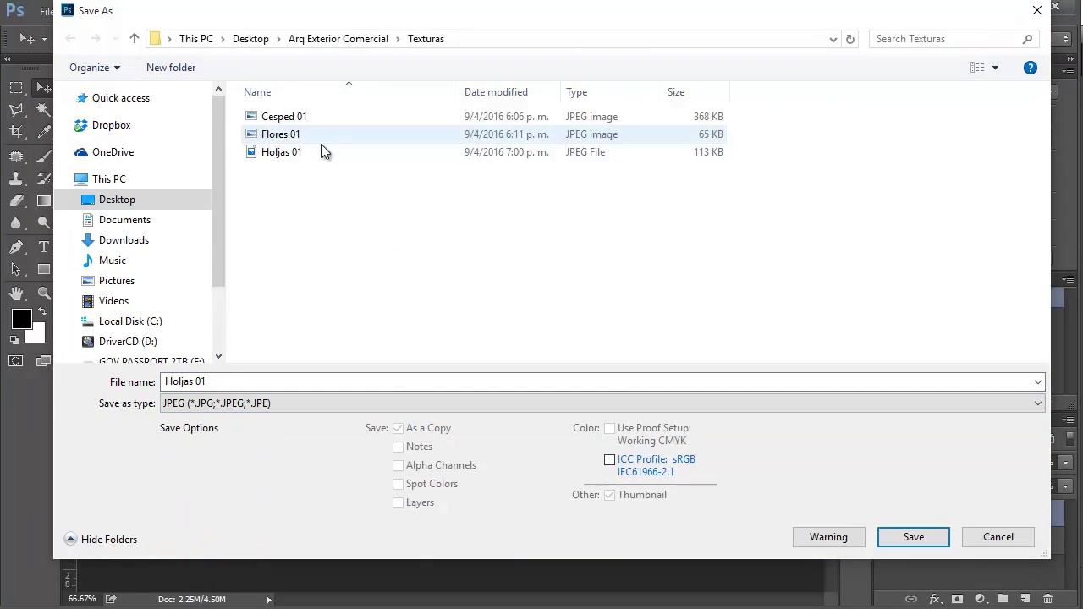
click(997, 68)
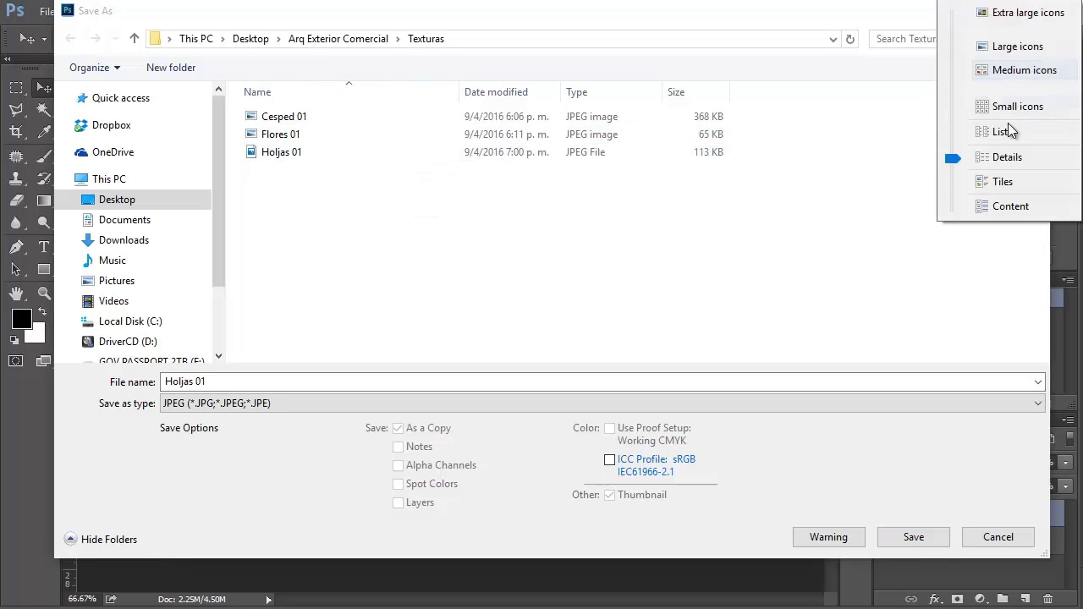
click(1015, 46)
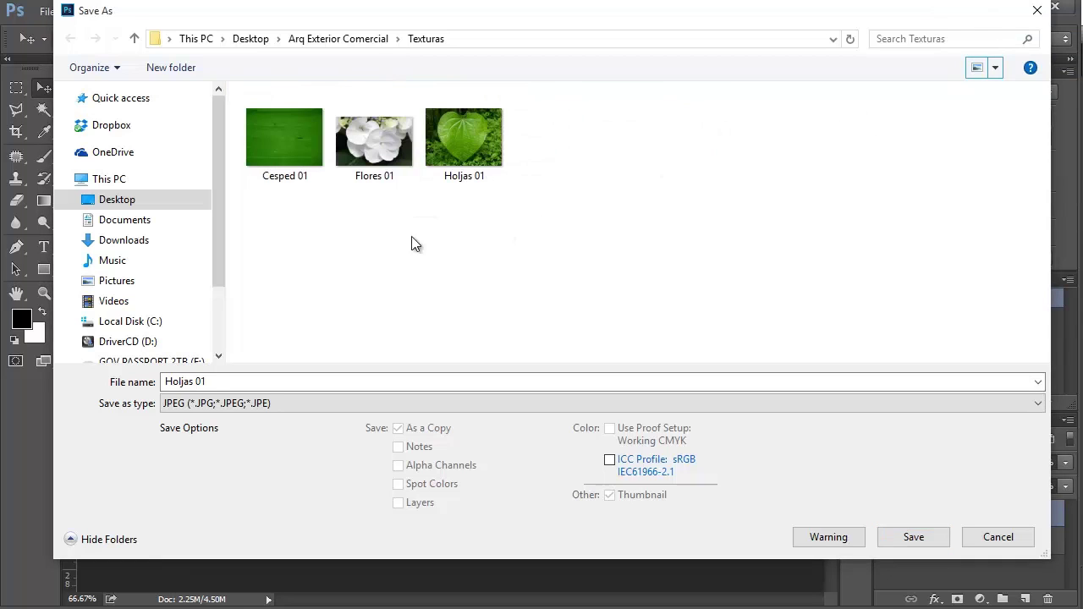
- Name the JPEG "Holjas 02 menos saturada" and save it in the Texturas folder
click(446, 137)
double_click(223, 381)
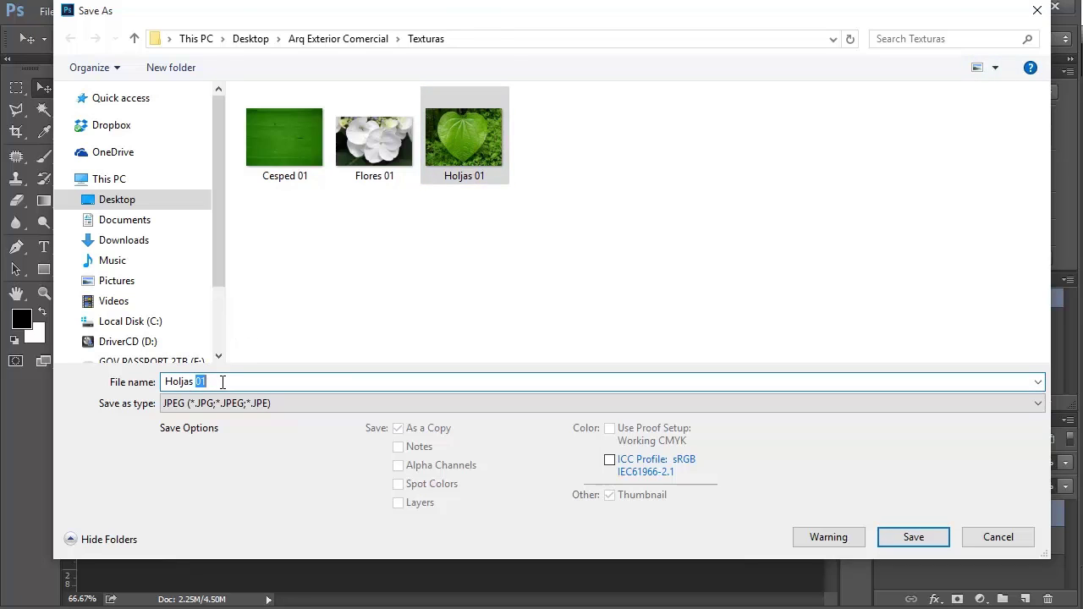
text(02 menos saturada)
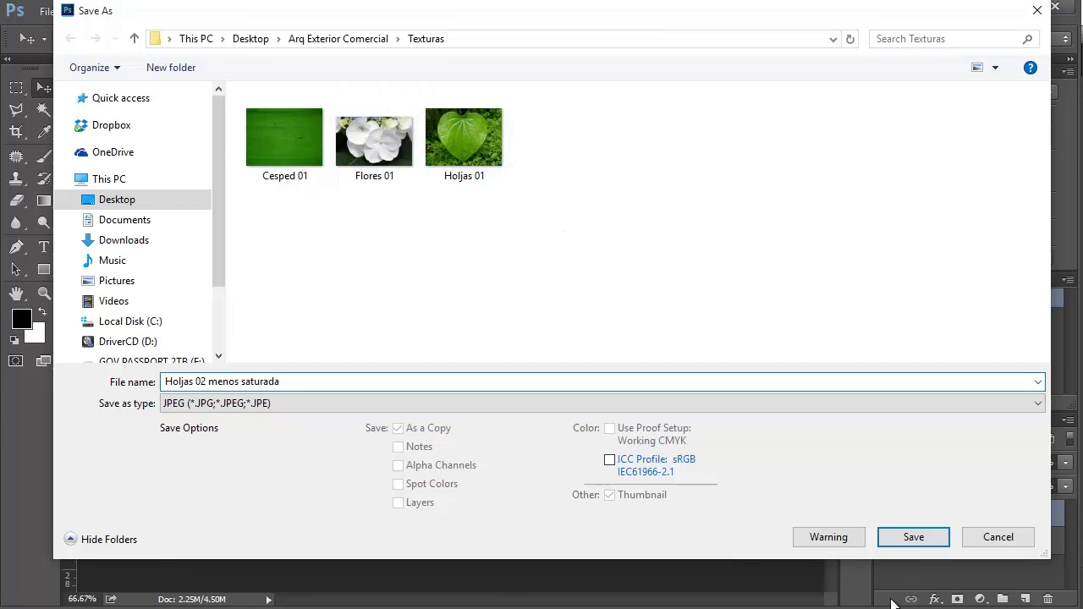
click(921, 543)
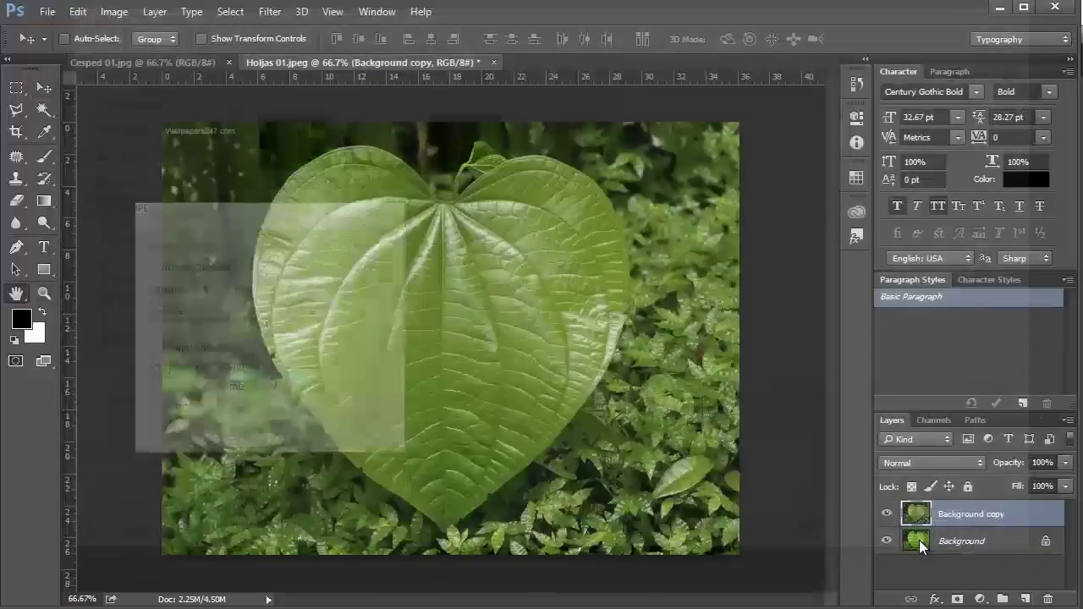
- Adjust the quality in the JPEG options to finish the export, and close Holjas 01.jpeg without saving its changes
drag(292, 219, 492, 205)
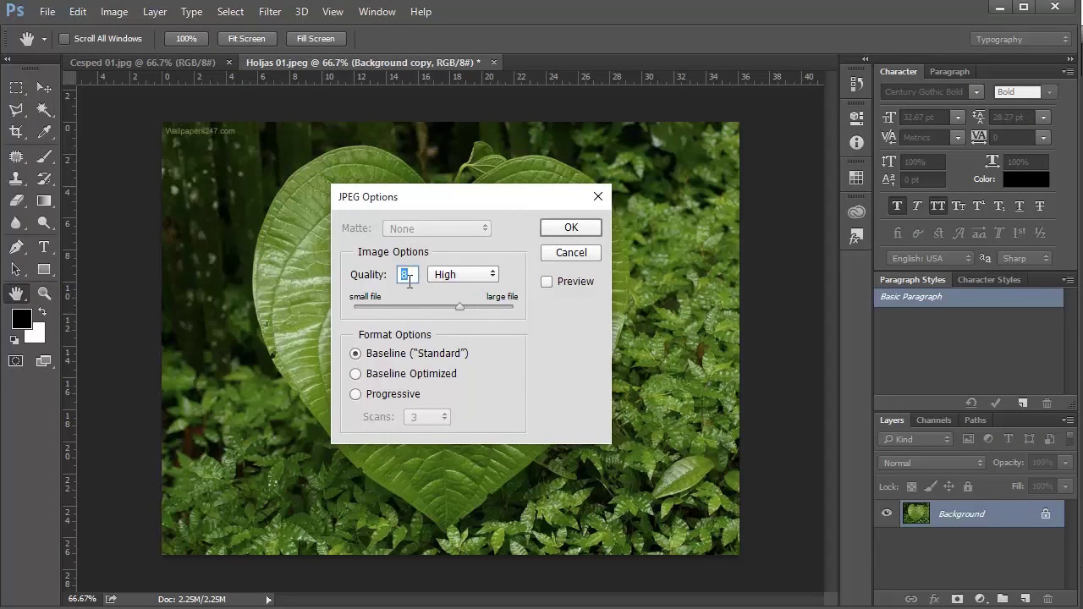
drag(460, 307, 501, 315)
drag(480, 309, 464, 312)
click(568, 228)
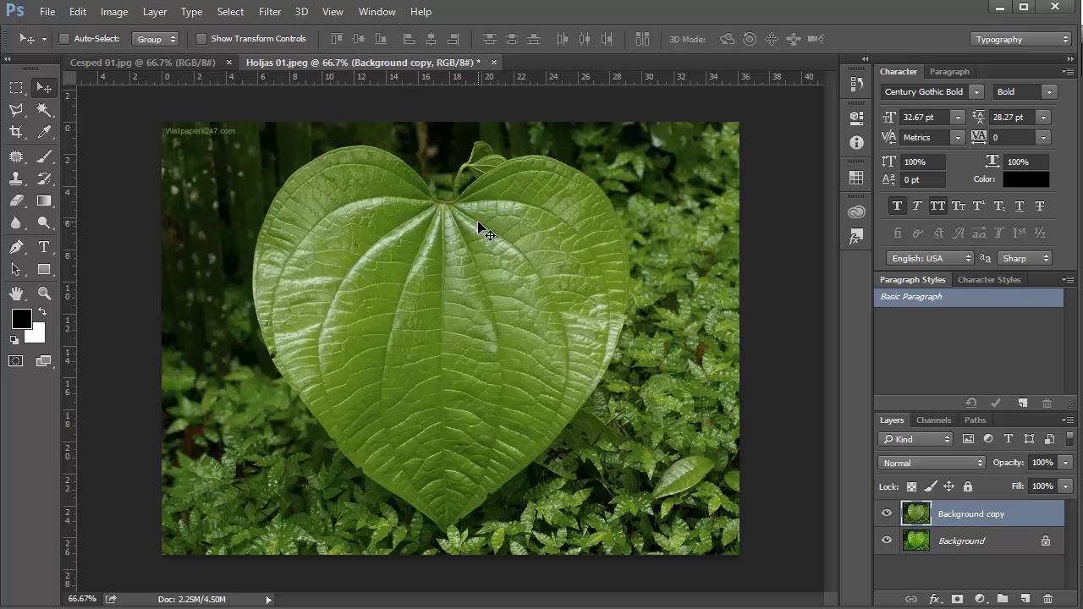
click(498, 62)
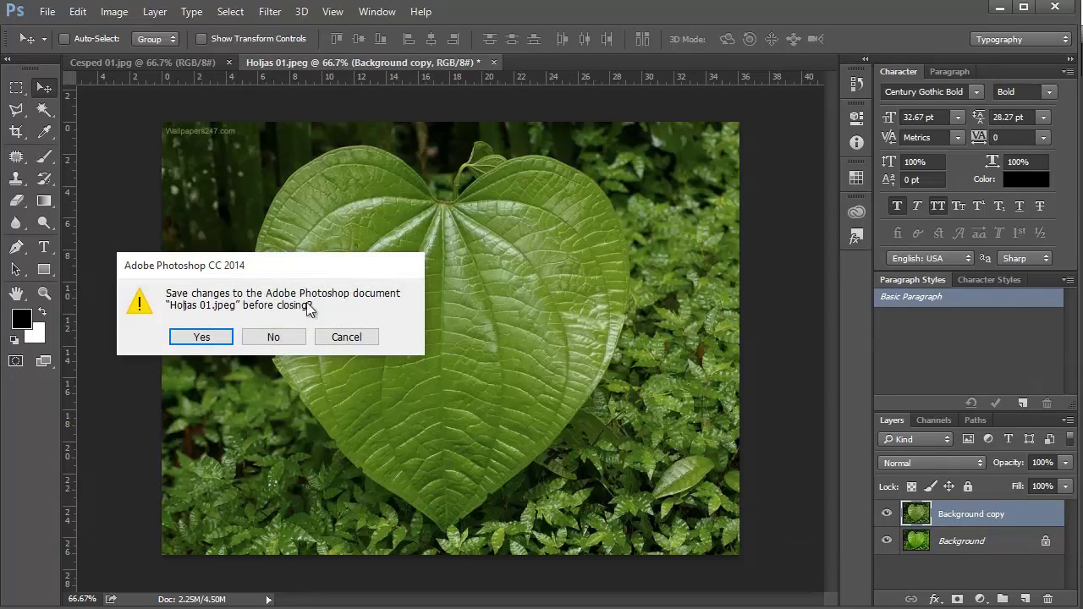
click(279, 335)
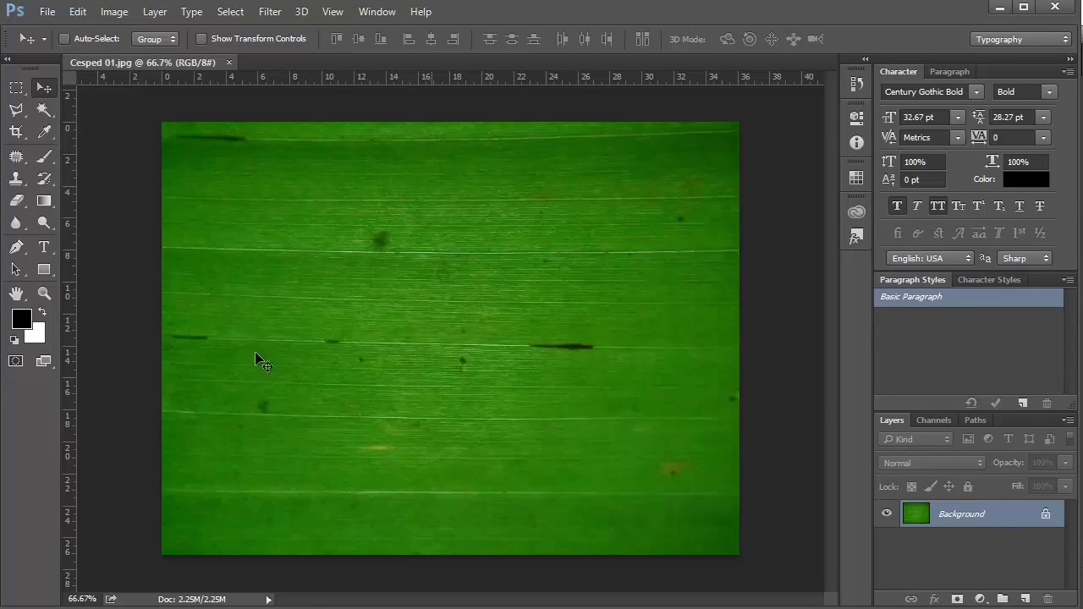
- Duplicate the Background layer of Cesped 01.jpg to a new layer and hide the original Background, keeping the duplicate visible
mouse_move(976, 501)
mouse_down()
mouse_move(966, 523)
mouse_move(964, 514)
mouse_up()
key(ctrl+j)
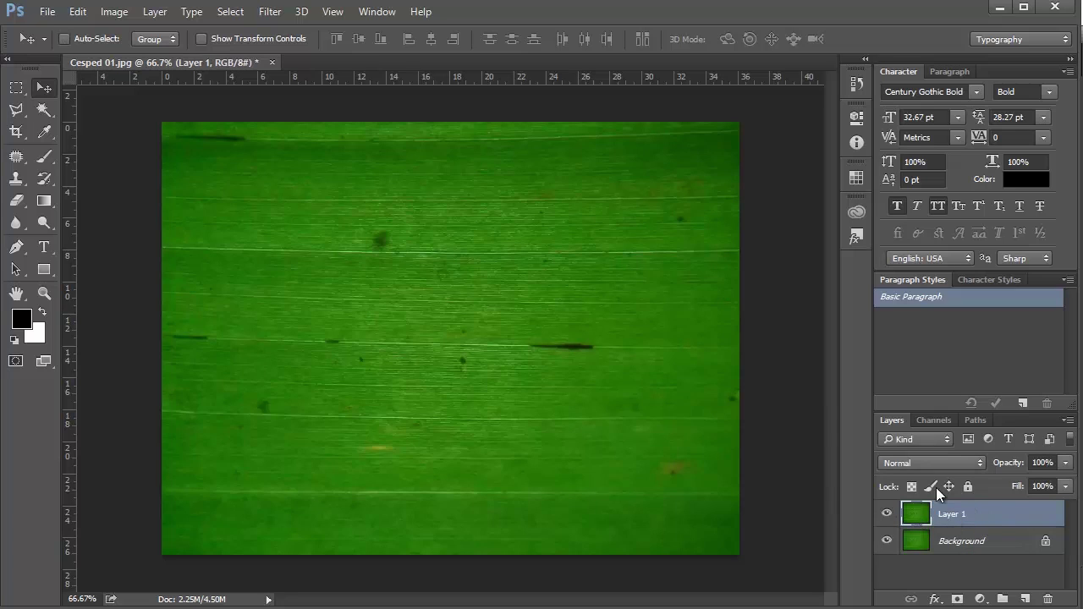
click(886, 514)
click(887, 541)
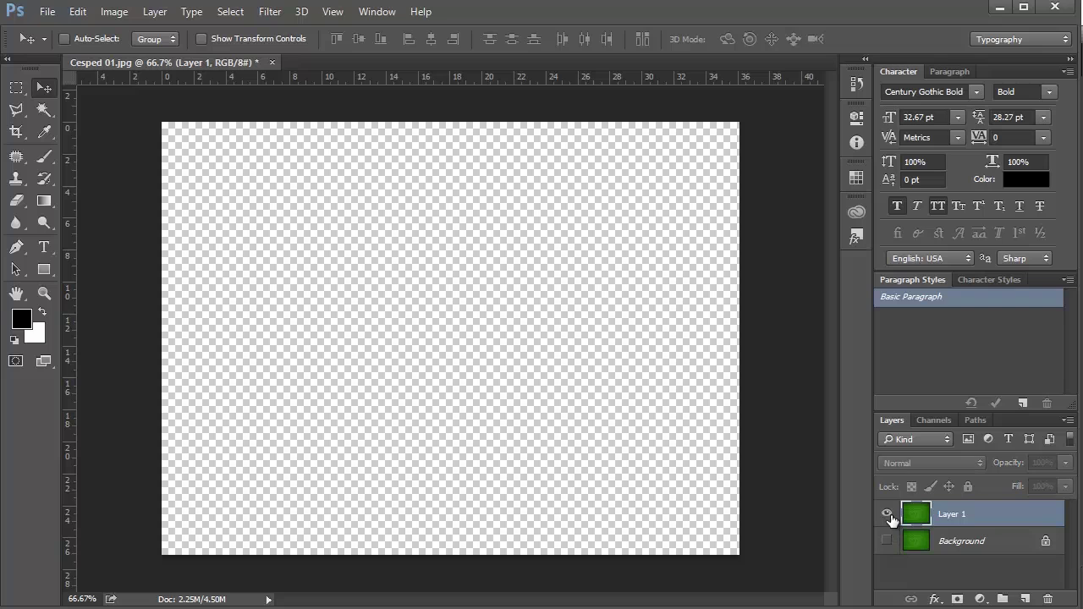
click(885, 513)
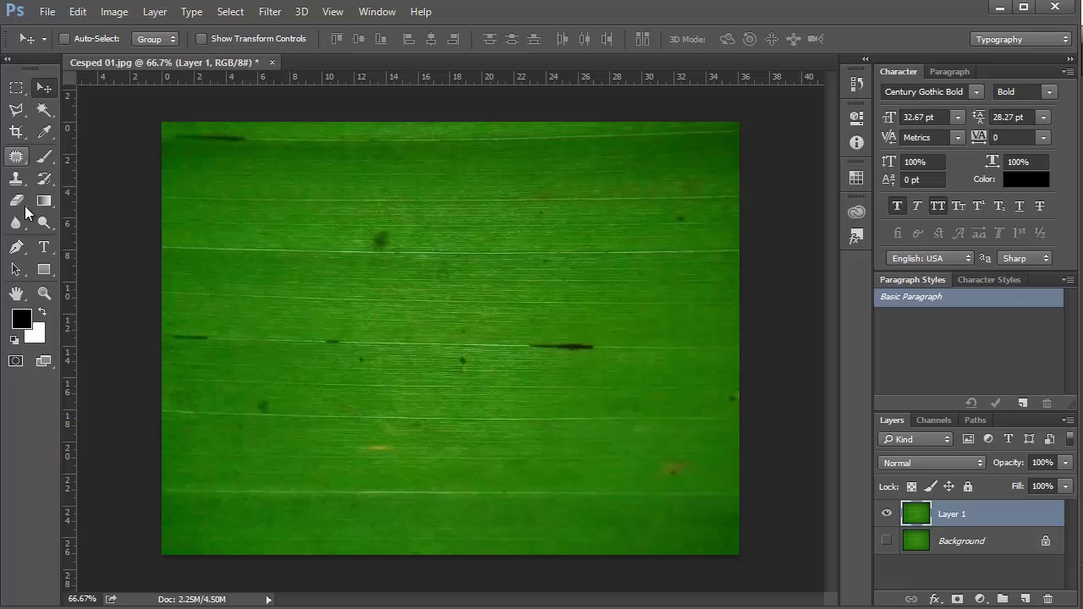
- Enter Quick Mask mode on Layer 1 and activate the Brush tool, checking its round cursor over the image
click(17, 364)
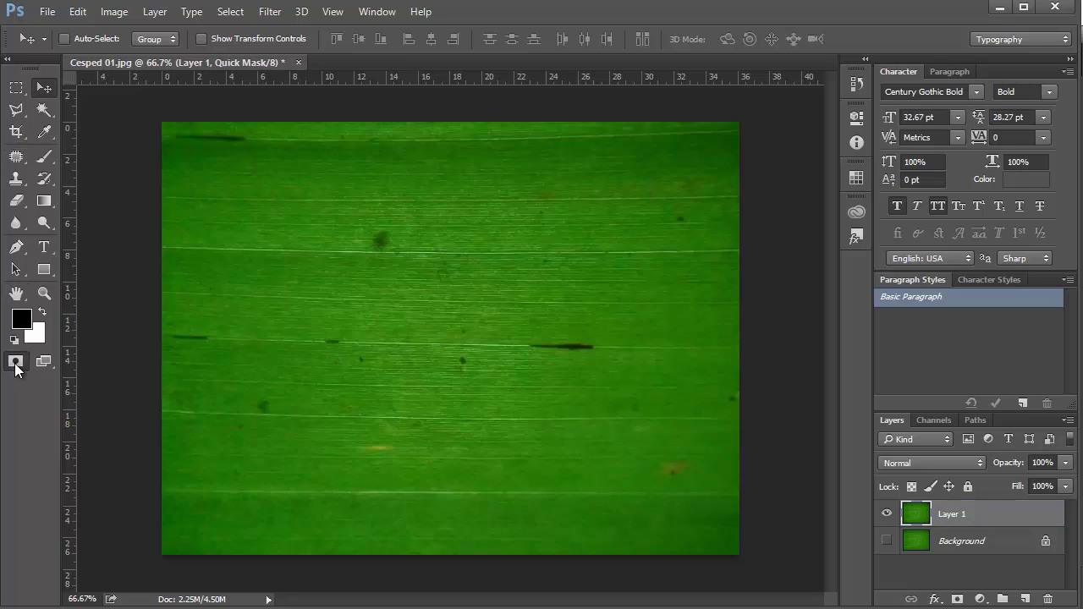
click(45, 158)
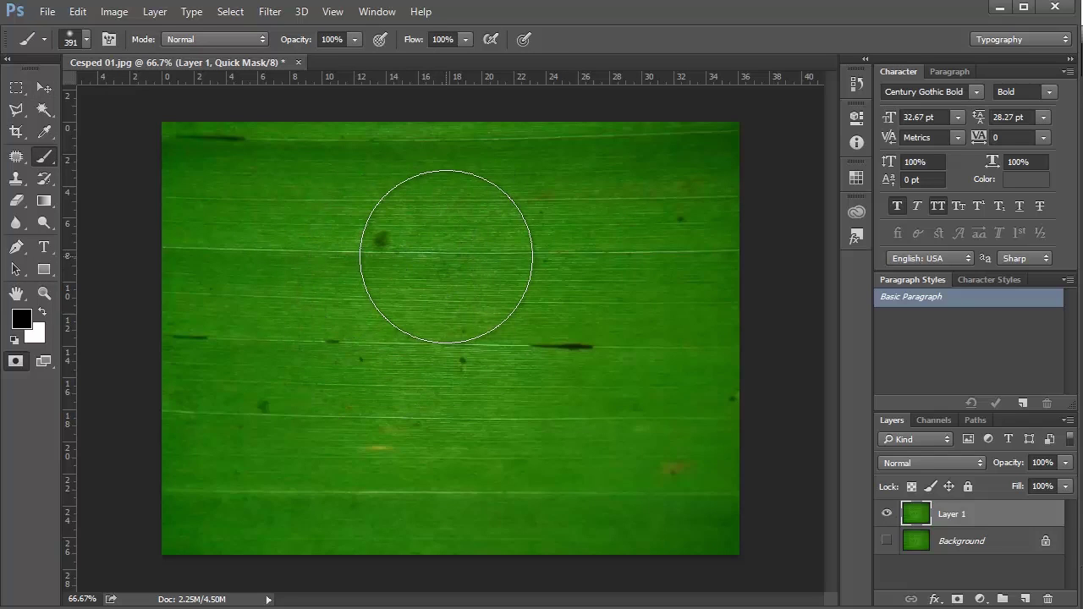
key(Tab)
key(Tab)
key(Caps_Lock)
key(Caps_Lock)
key(Caps_Lock)
key(Caps_Lock)
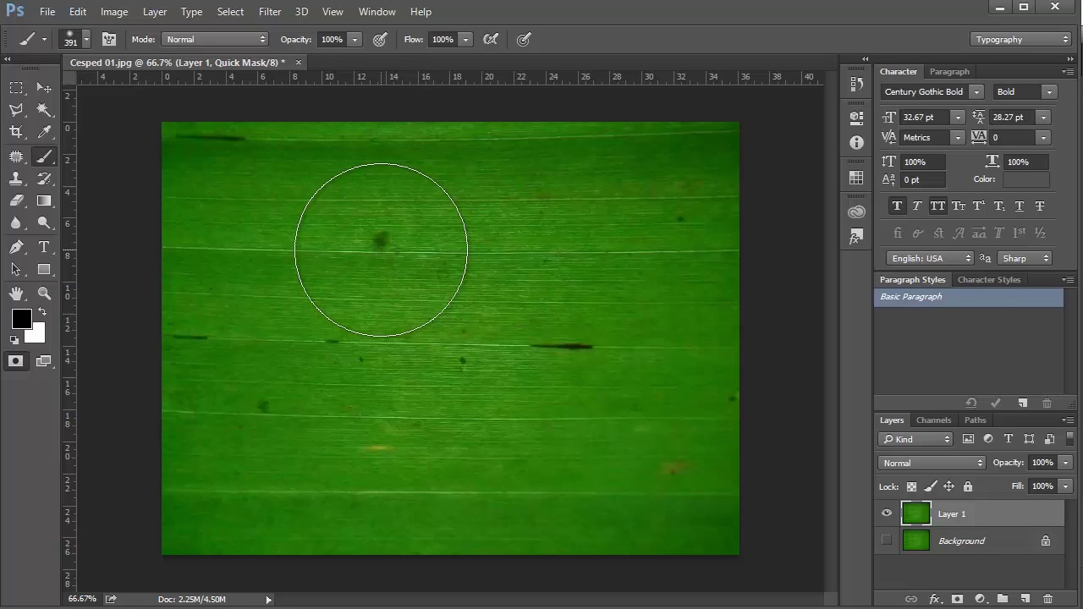
- Set the brush size to 452 px and try a soft mask stroke down the middle of the image, undoing it
click(85, 38)
mouse_move(186, 91)
mouse_down()
mouse_move(150, 91)
mouse_move(190, 98)
mouse_up()
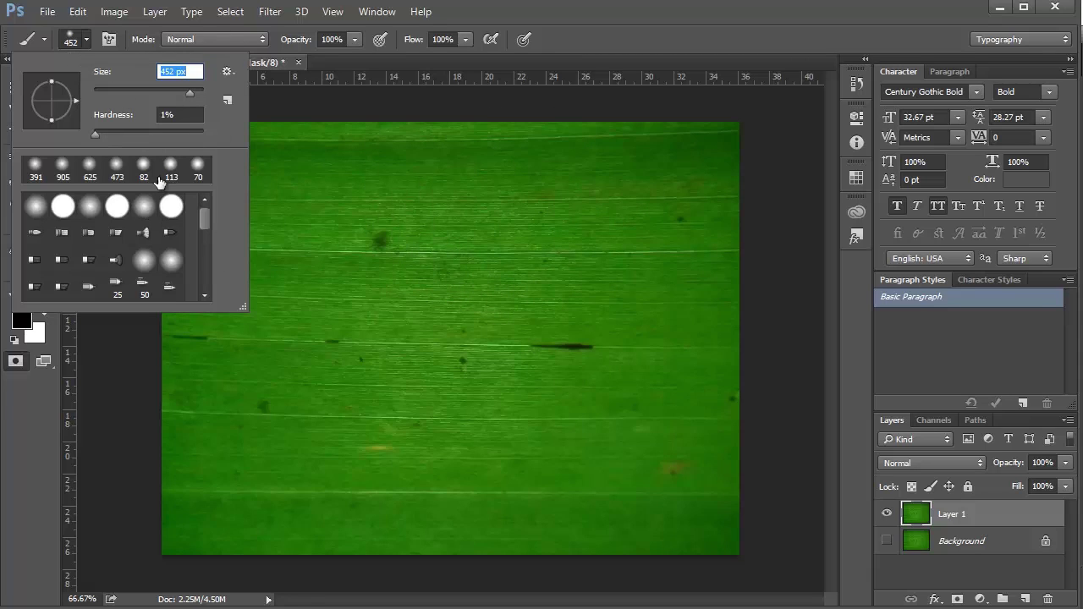
mouse_move(415, 242)
mouse_down()
mouse_move(479, 375)
mouse_move(333, 290)
mouse_move(433, 444)
mouse_move(455, 450)
mouse_up()
key(ctrl+z)
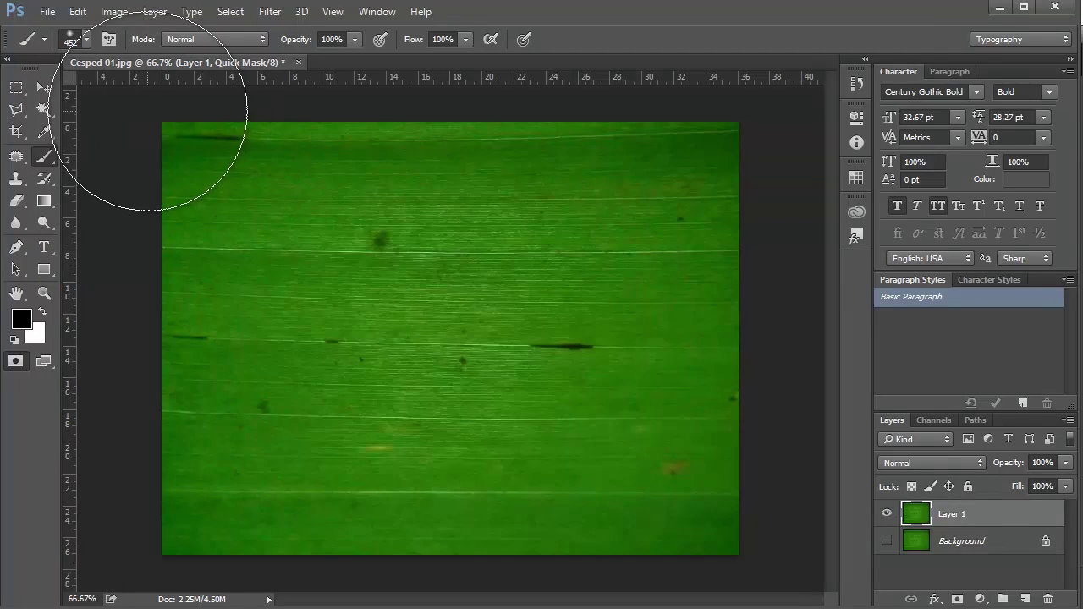
- Try painting the quick mask over the image's centre with a harder brush and undo the strokes
click(85, 40)
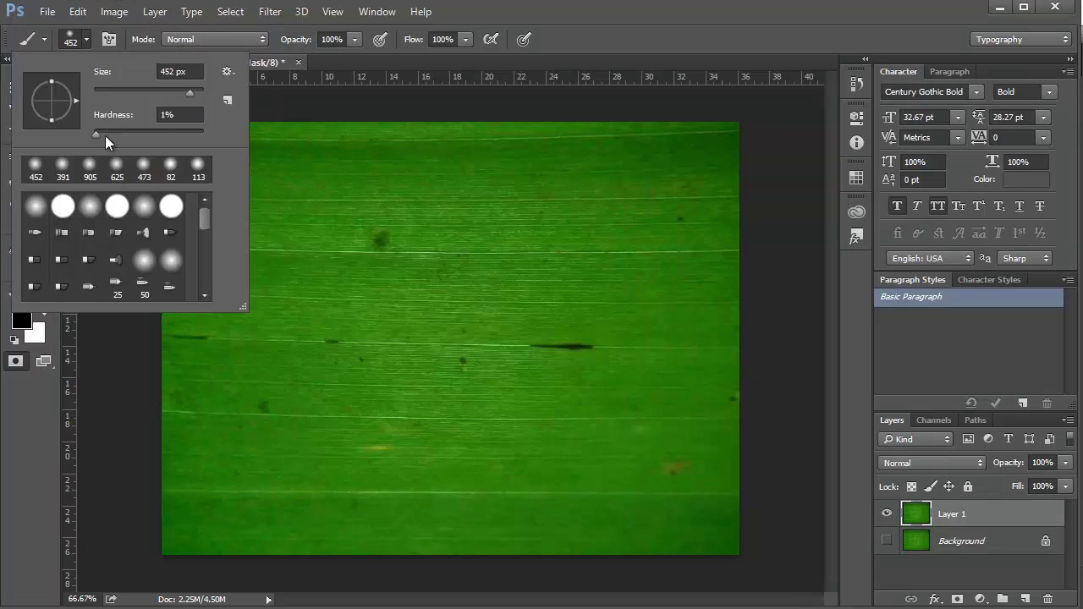
drag(101, 135, 172, 132)
mouse_move(423, 370)
mouse_down()
mouse_move(367, 387)
mouse_move(395, 390)
mouse_up()
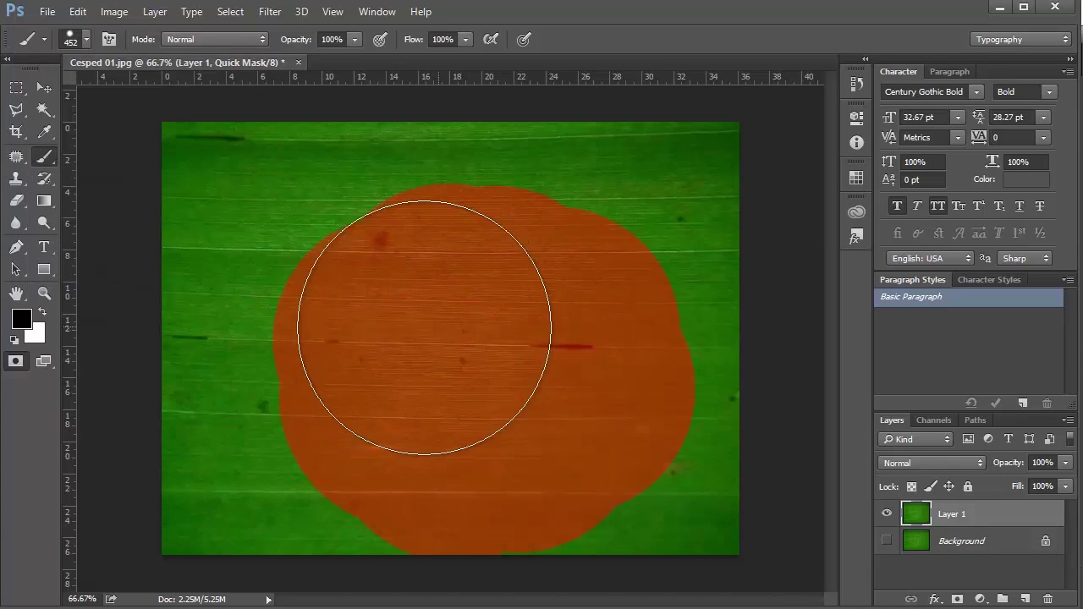
mouse_move(368, 318)
mouse_down()
mouse_move(394, 331)
mouse_move(547, 254)
mouse_move(506, 273)
mouse_move(480, 317)
mouse_up()
key(ctrl+z)
key(ctrl+alt+z)
key(ctrl+alt+z)
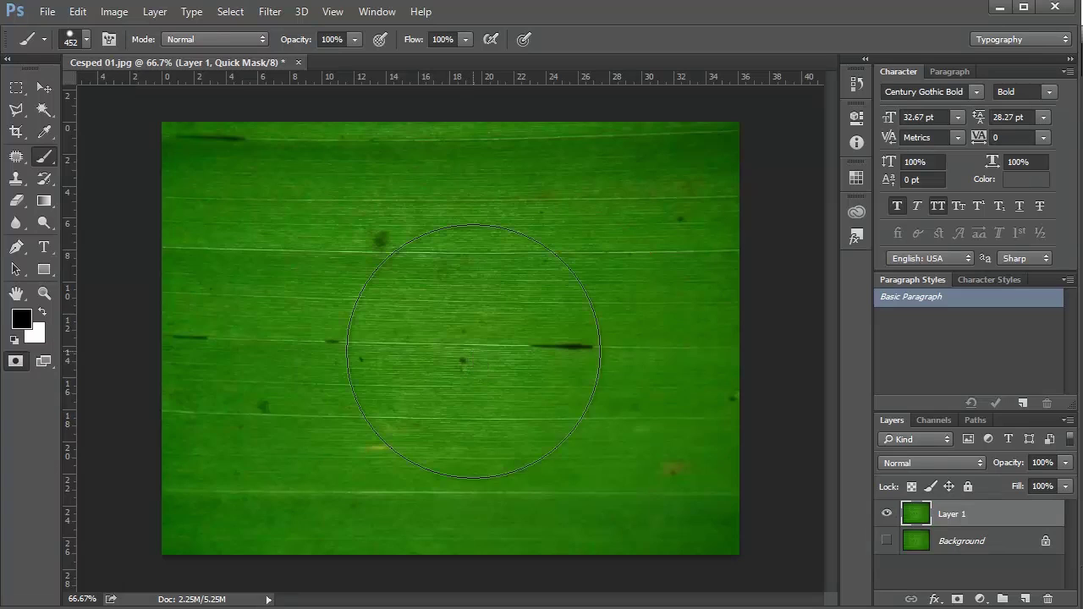
- Set the brush hardness to 0% and paint the quick mask over the image's upper-right area
click(85, 39)
drag(134, 137, 94, 133)
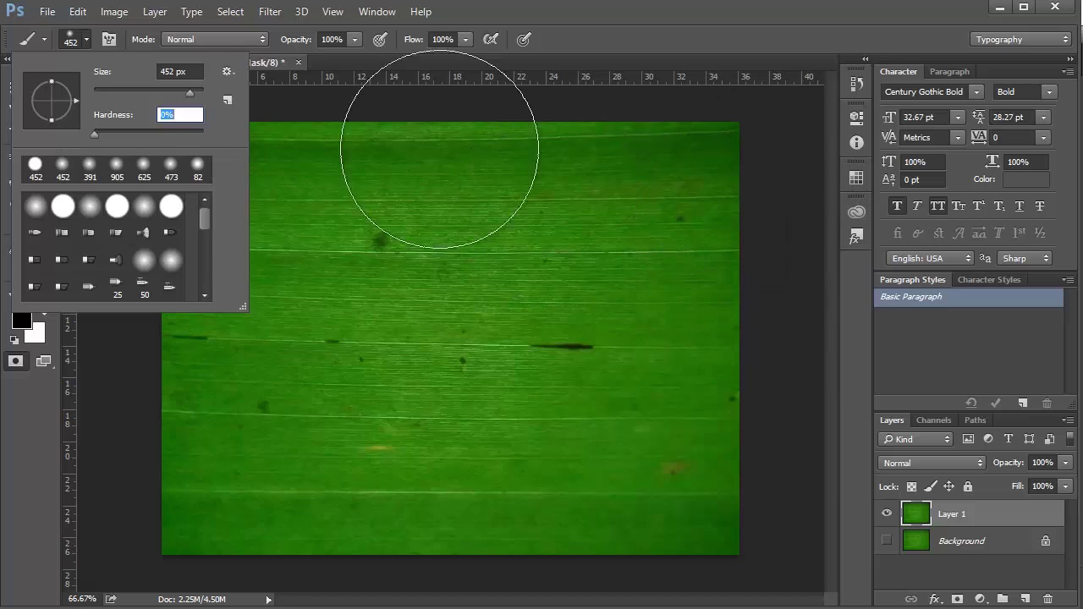
mouse_move(725, 164)
mouse_down()
mouse_move(666, 106)
mouse_move(561, 60)
mouse_move(669, 121)
mouse_move(706, 206)
mouse_move(711, 258)
mouse_move(665, 241)
mouse_move(551, 102)
mouse_move(694, 198)
mouse_up()
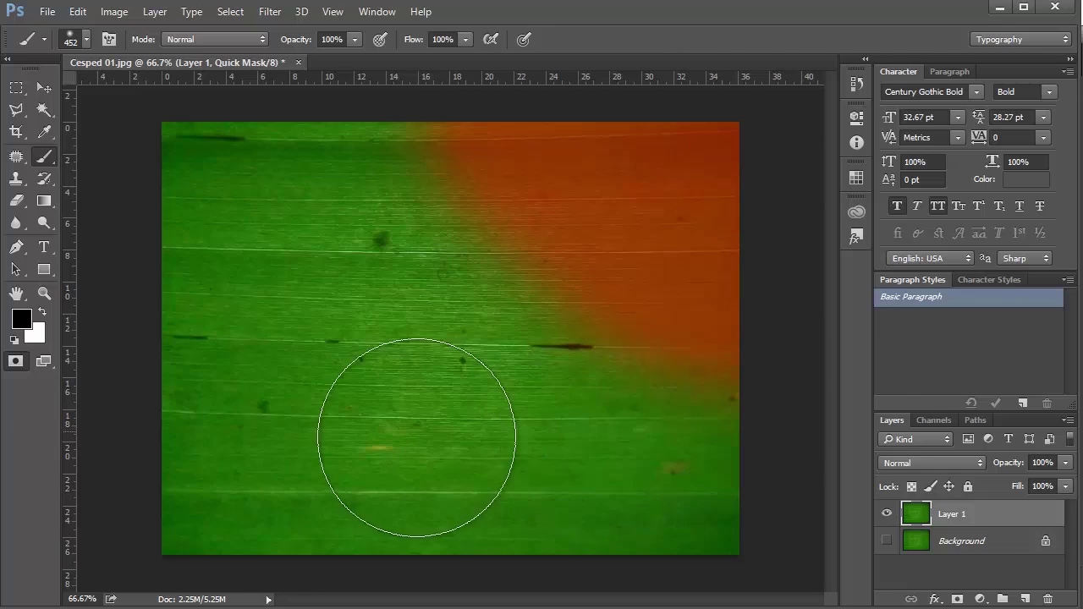
- Set the soft brush to a size of 467 px and an opacity of 33%
click(88, 39)
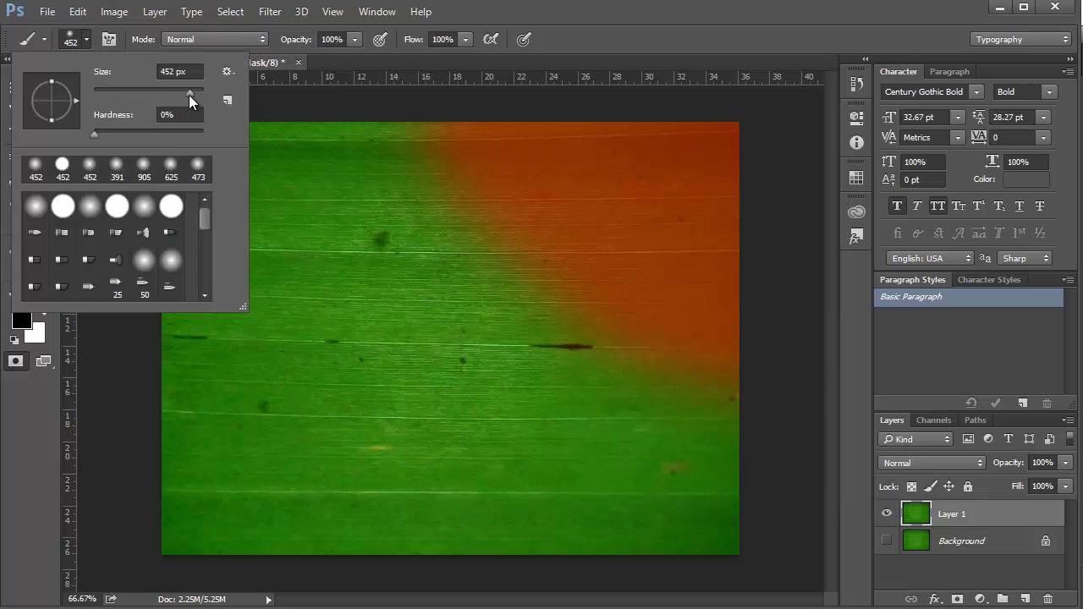
drag(196, 93, 195, 93)
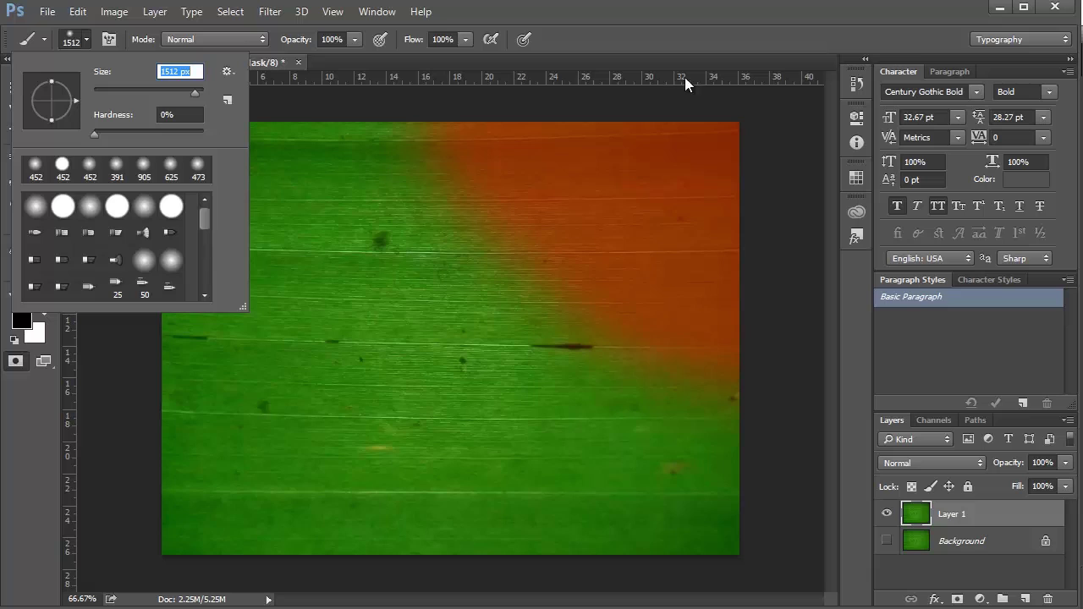
key(Return)
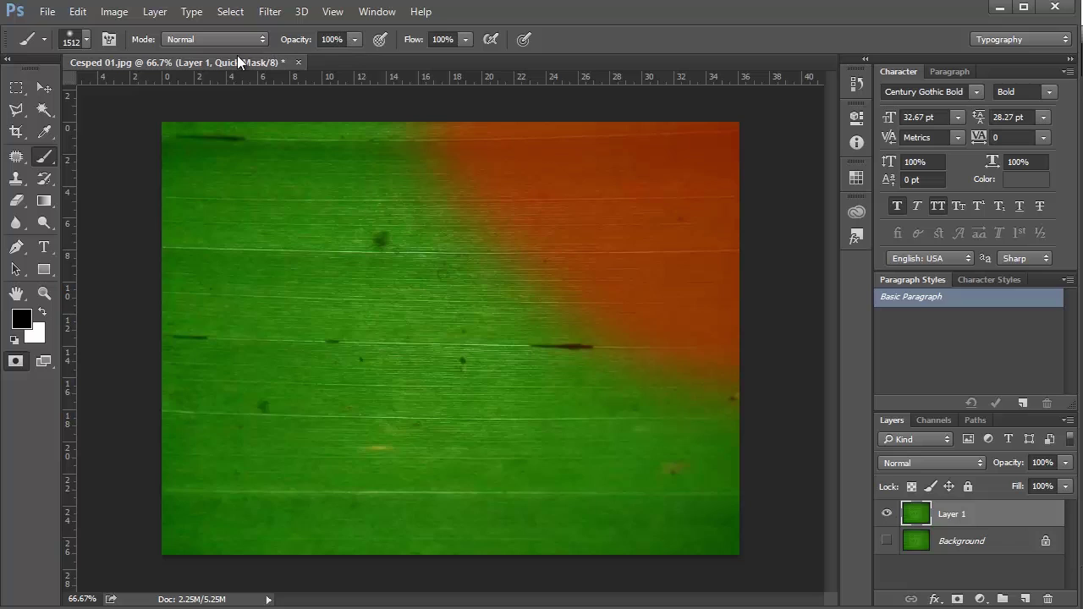
click(87, 40)
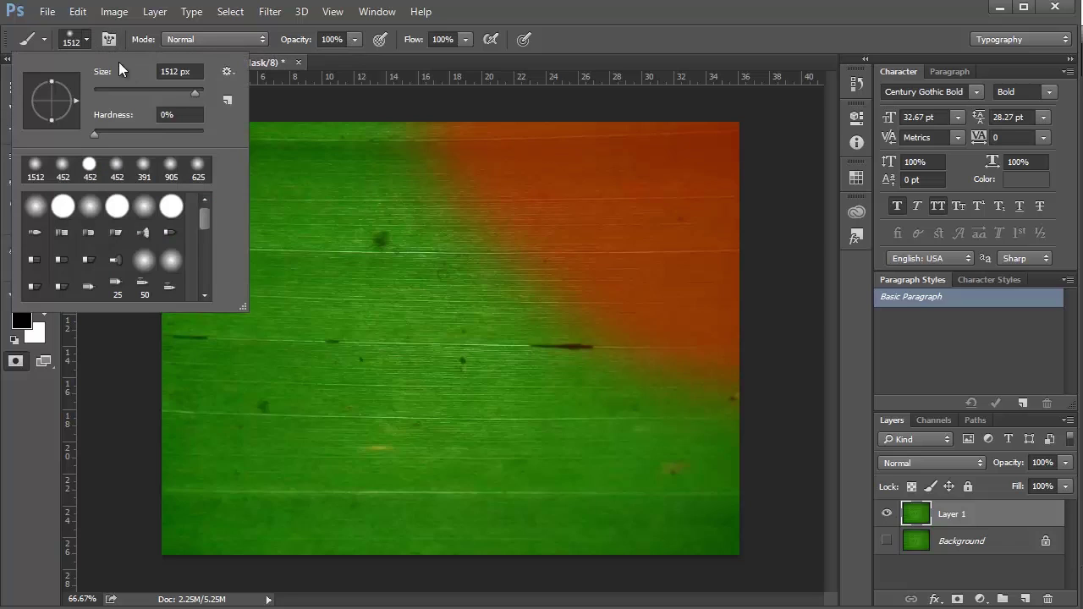
drag(192, 92, 191, 92)
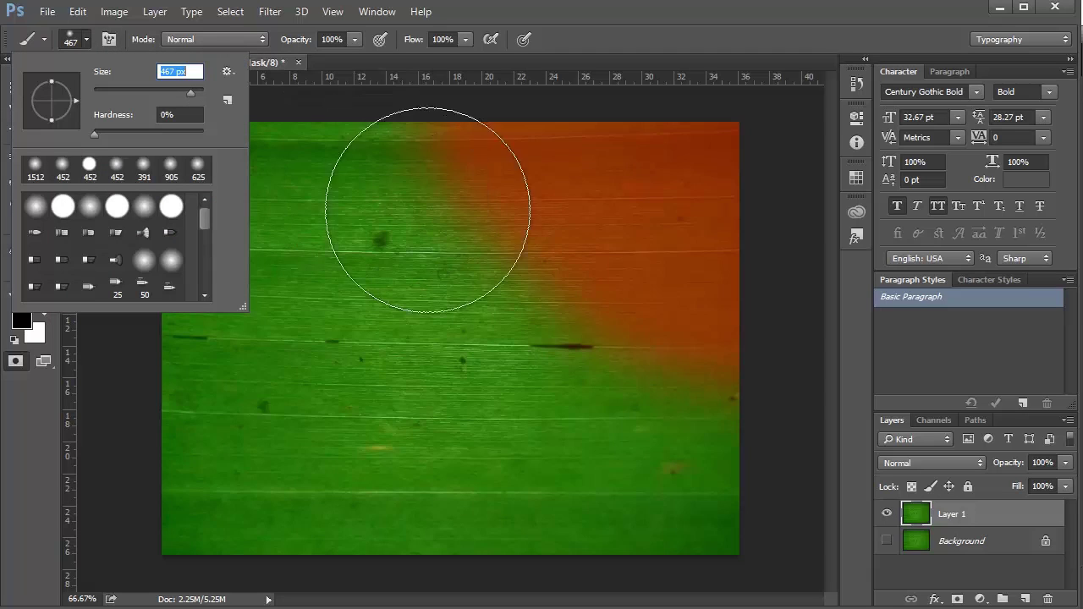
click(355, 40)
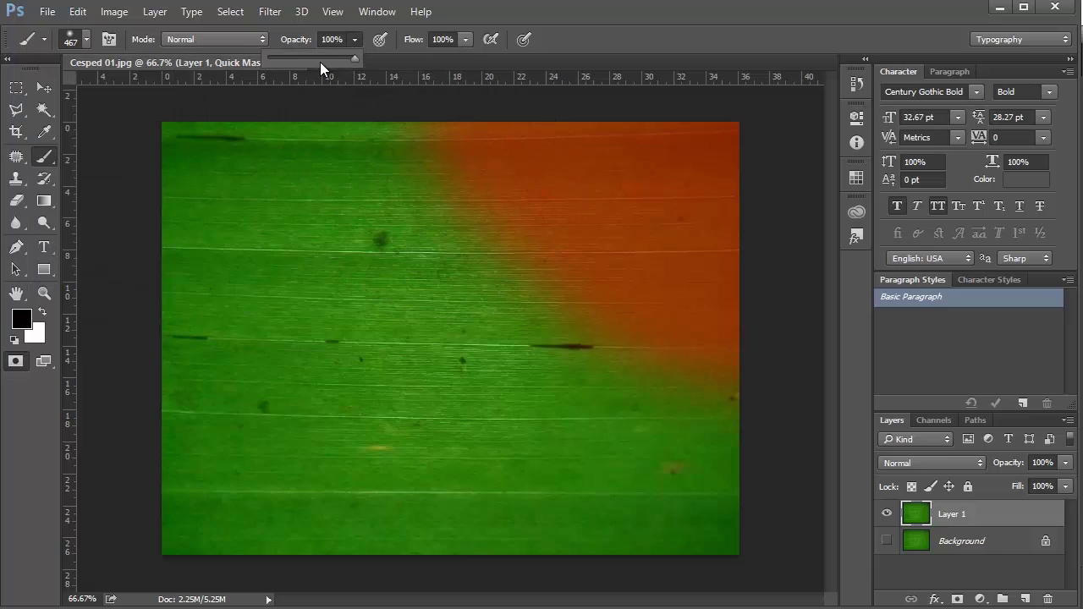
drag(297, 57, 295, 57)
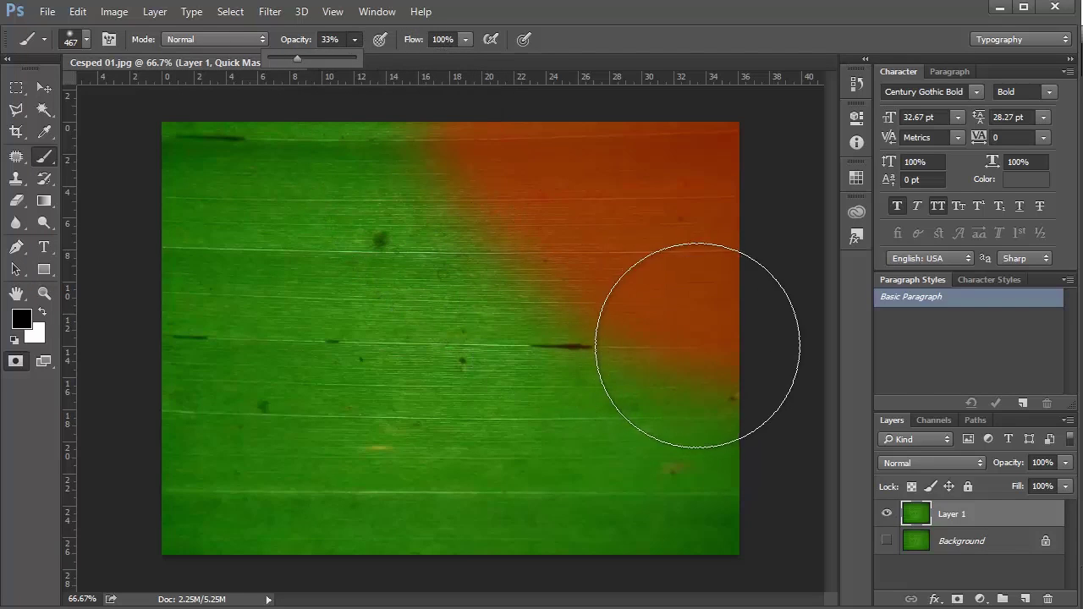
- Extend the quick mask's edge toward the image centre with a faint stroke and convert the mask to a selection
mouse_move(412, 136)
mouse_down()
mouse_move(413, 173)
mouse_move(532, 296)
mouse_move(723, 362)
mouse_move(507, 281)
mouse_move(380, 137)
mouse_move(617, 332)
mouse_move(459, 169)
mouse_move(537, 254)
mouse_move(460, 172)
mouse_move(607, 294)
mouse_move(641, 273)
mouse_move(312, 153)
mouse_move(507, 246)
mouse_move(580, 313)
mouse_move(567, 387)
mouse_move(757, 320)
mouse_move(521, 268)
mouse_up()
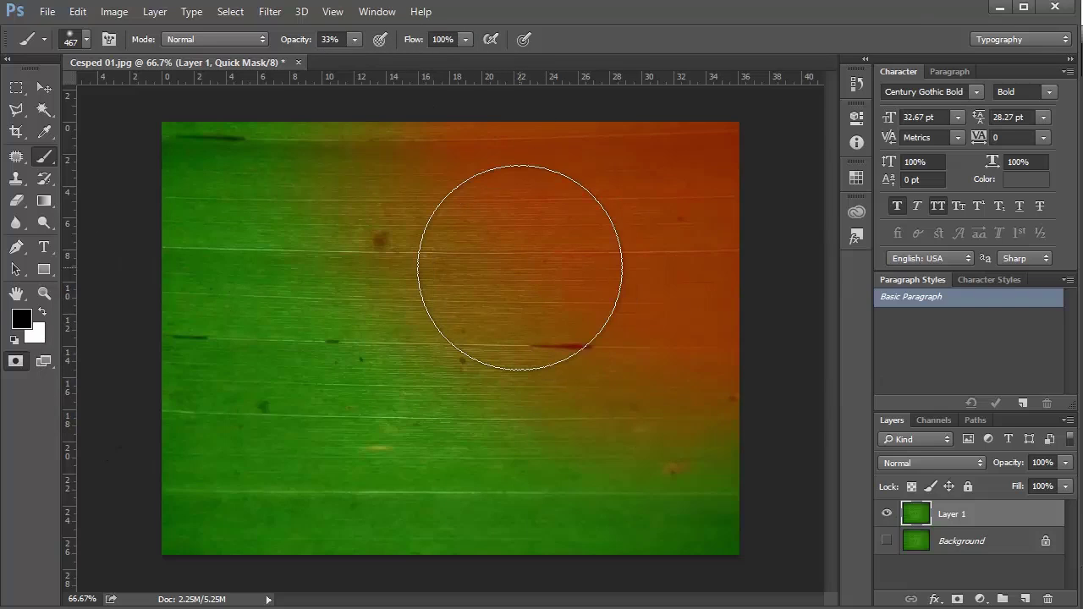
click(22, 367)
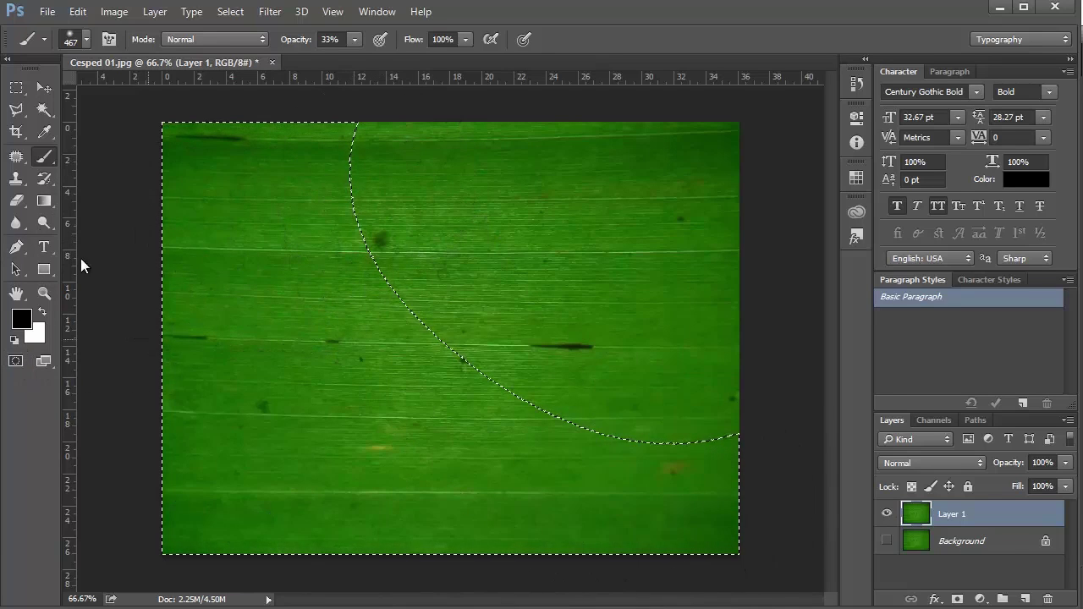
click(52, 87)
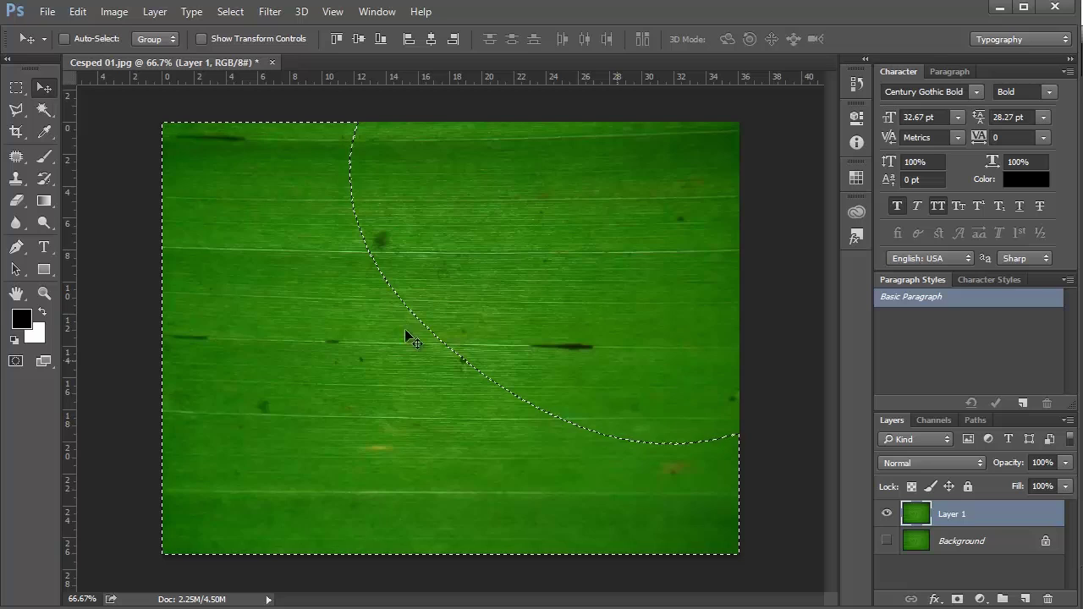
- Try a Hue/Saturation adjustment with a hue of -91 on the selected area and cancel it
click(113, 11)
mouse_move(139, 55)
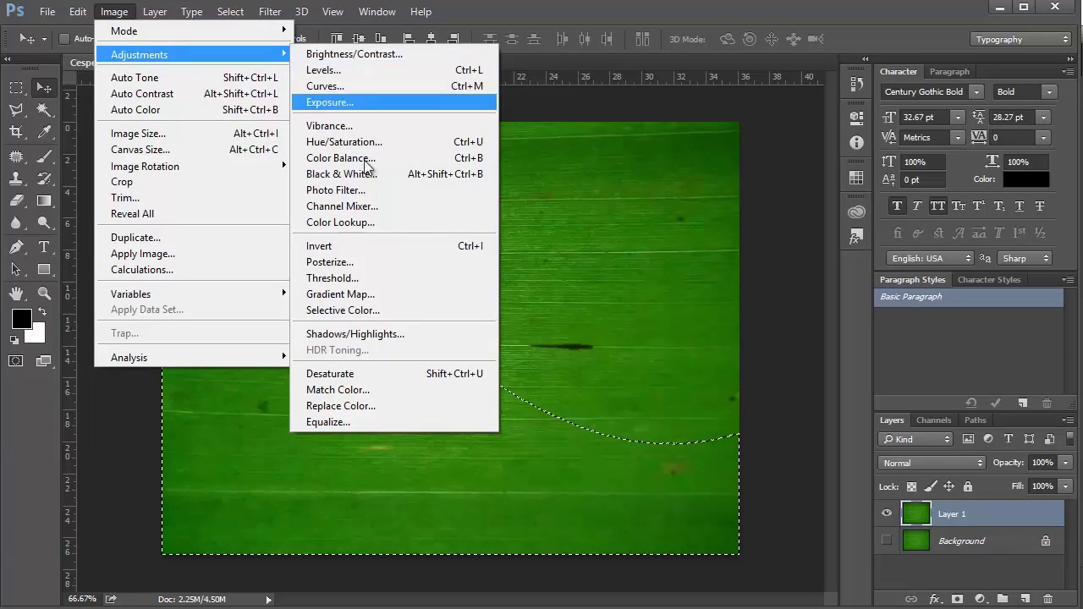
click(370, 141)
drag(813, 324, 754, 328)
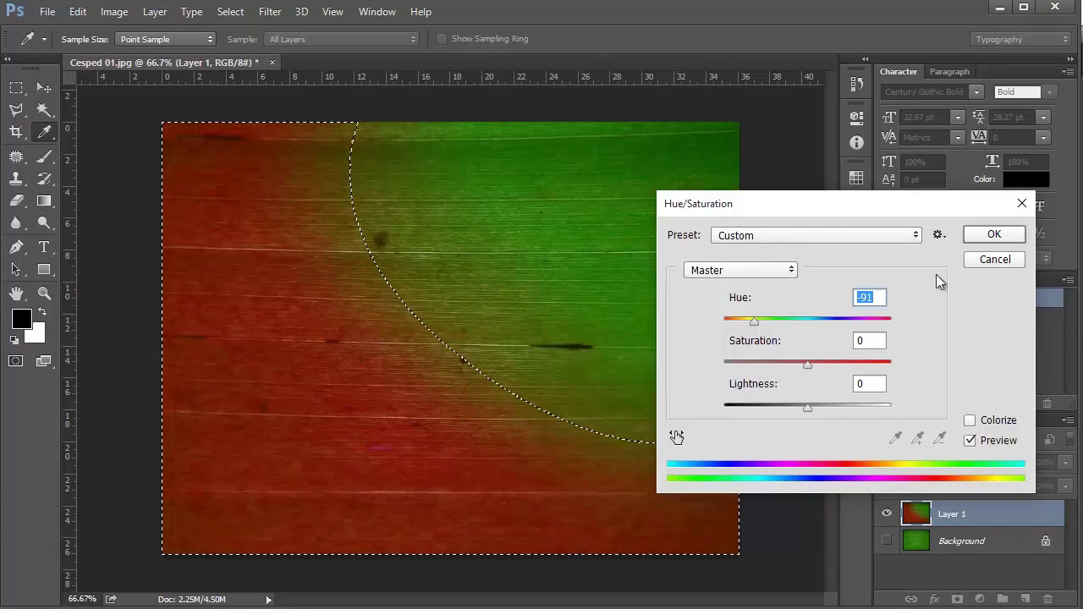
click(994, 259)
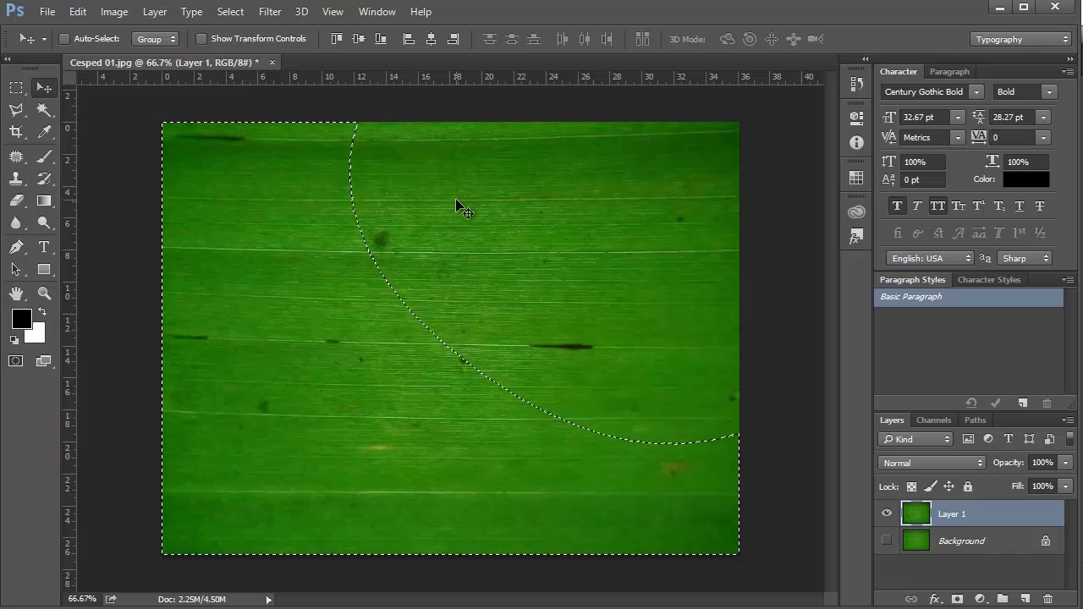
- Invert the selection to cover the upper-right area and hide its outline
key(ctrl+shift+i)
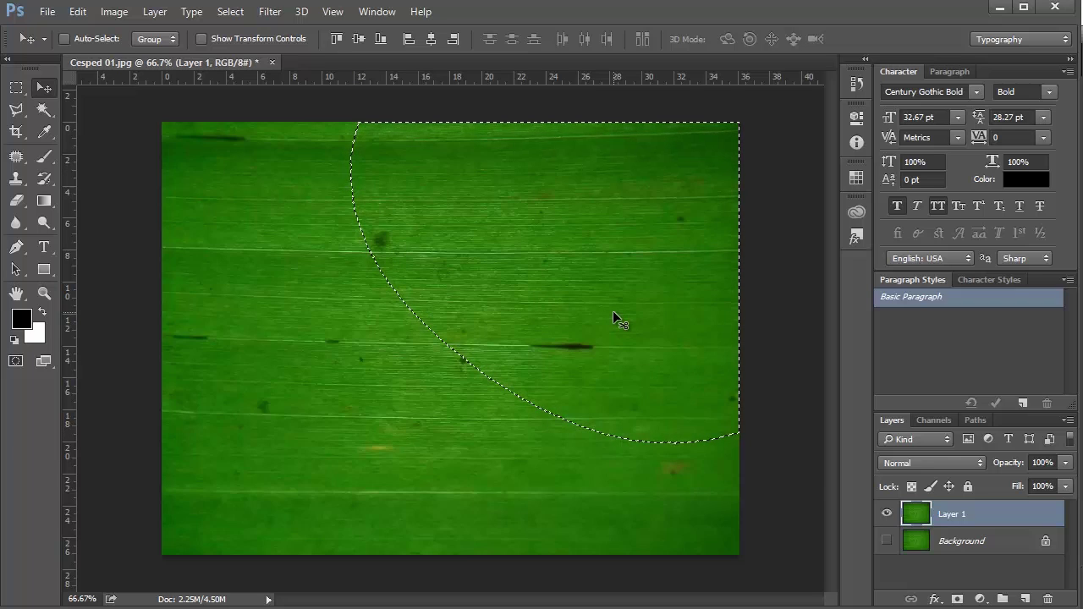
key(ctrl+d)
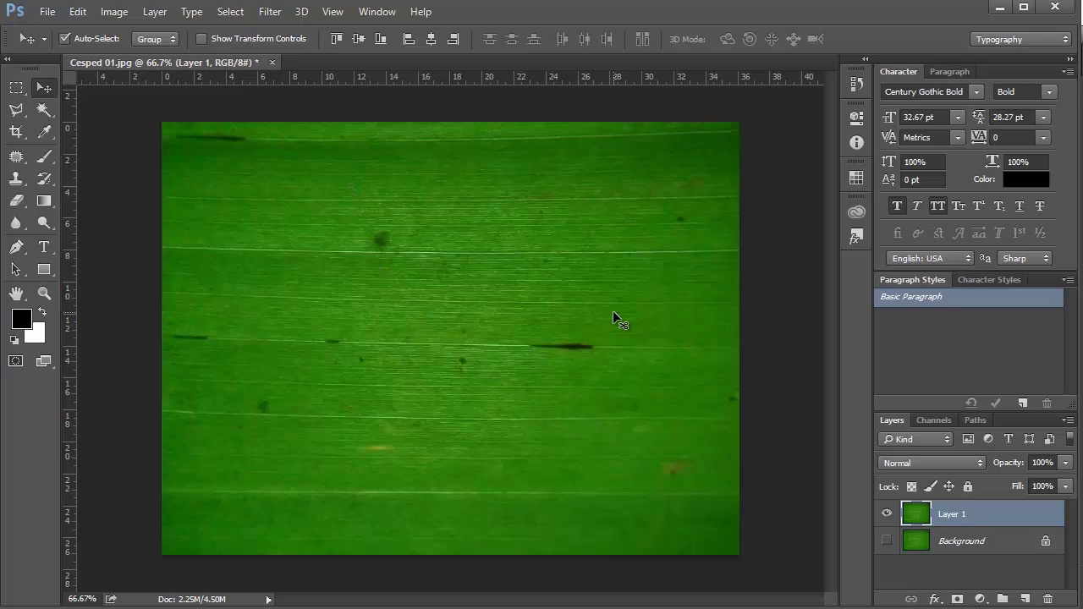
key(ctrl+shift+d)
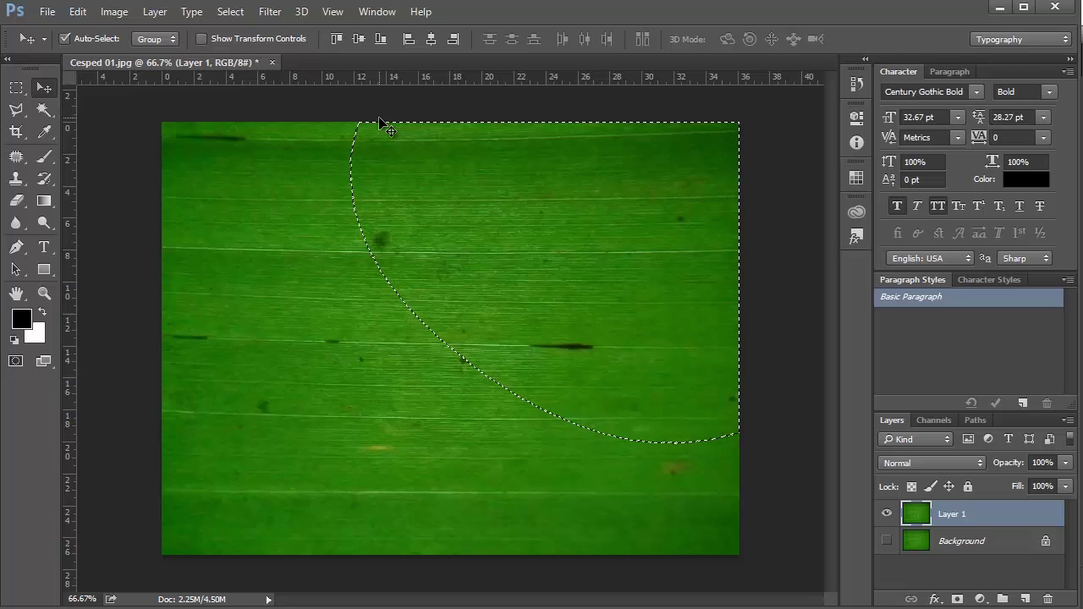
key(ctrl+d)
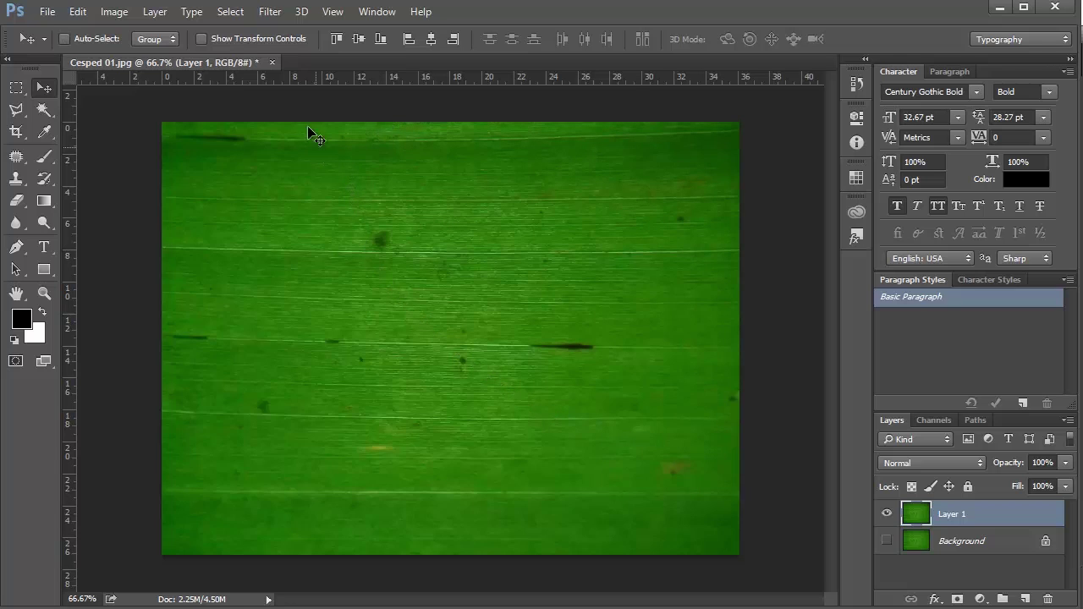
- Apply Hue/Saturation to the selected area of Layer 1 with hue -24 and slightly reduced saturation, and deselect it
click(113, 13)
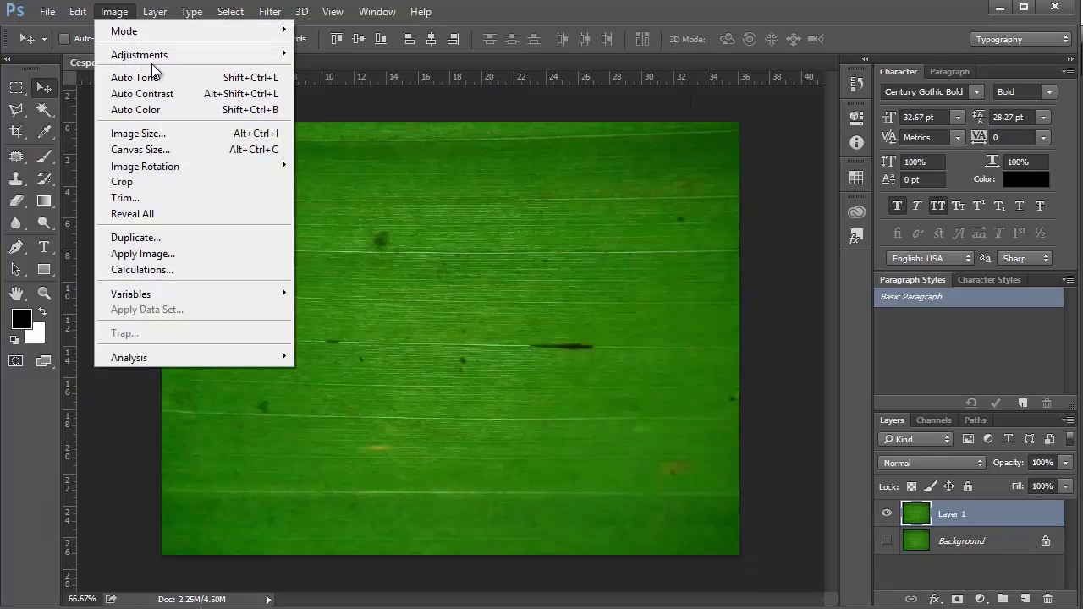
mouse_move(157, 62)
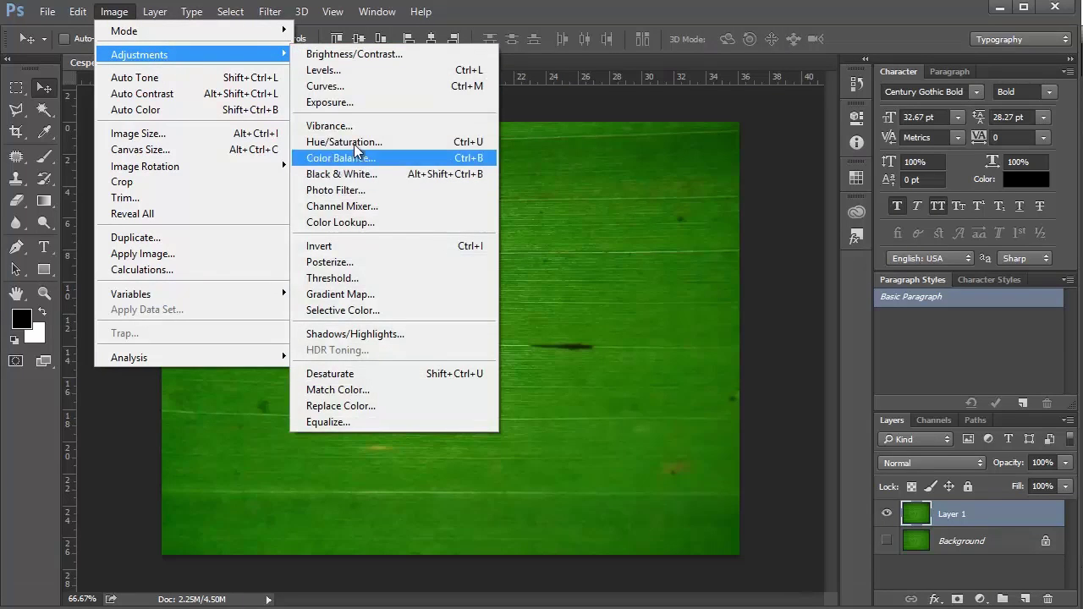
click(381, 142)
drag(807, 325, 786, 325)
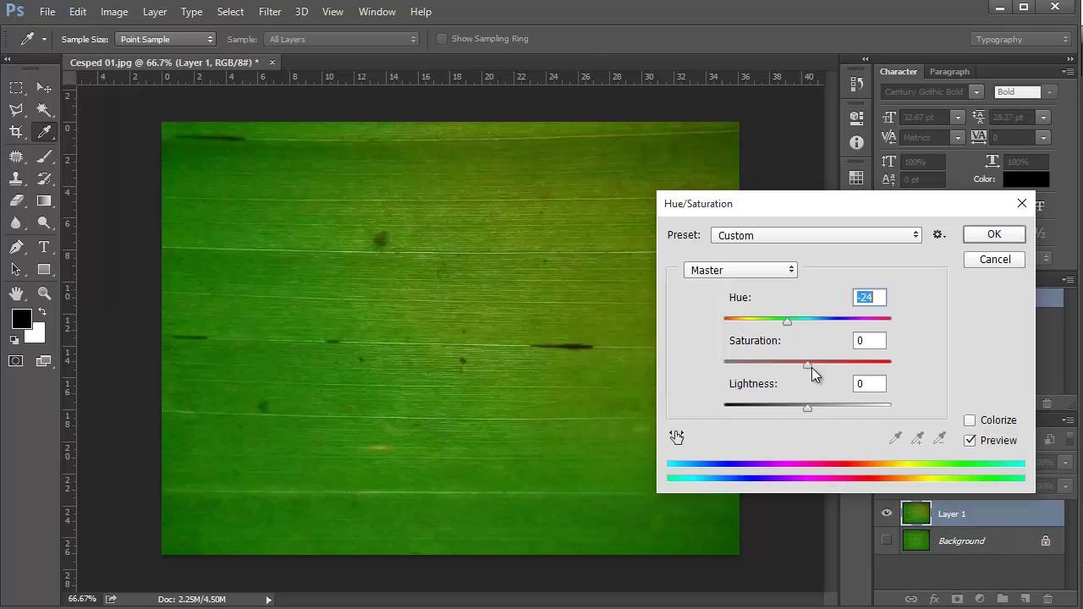
drag(811, 367, 796, 366)
click(991, 237)
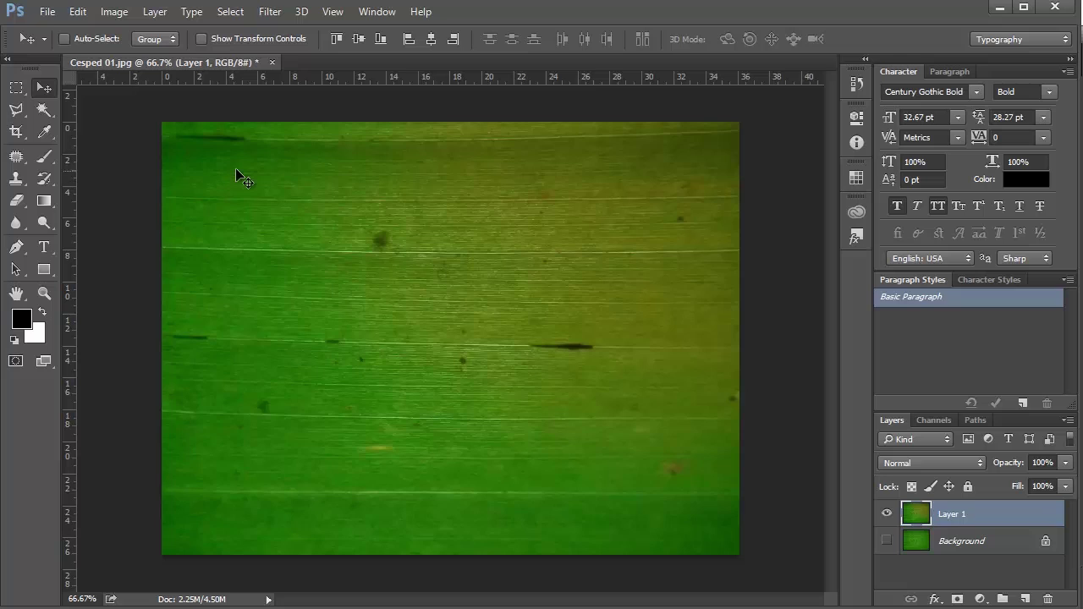
key(ctrl+z)
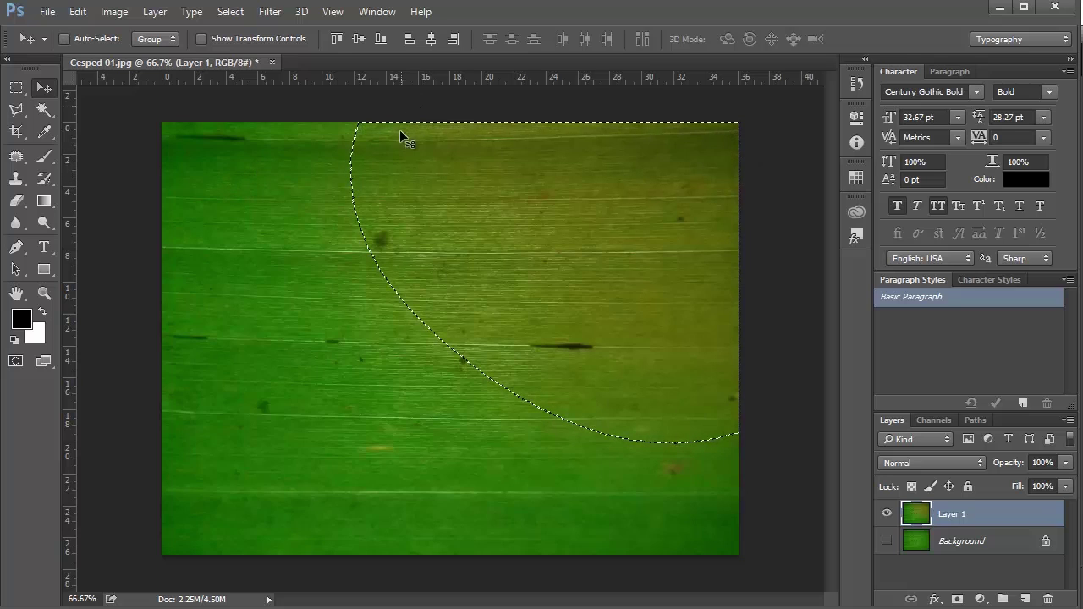
key(ctrl+d)
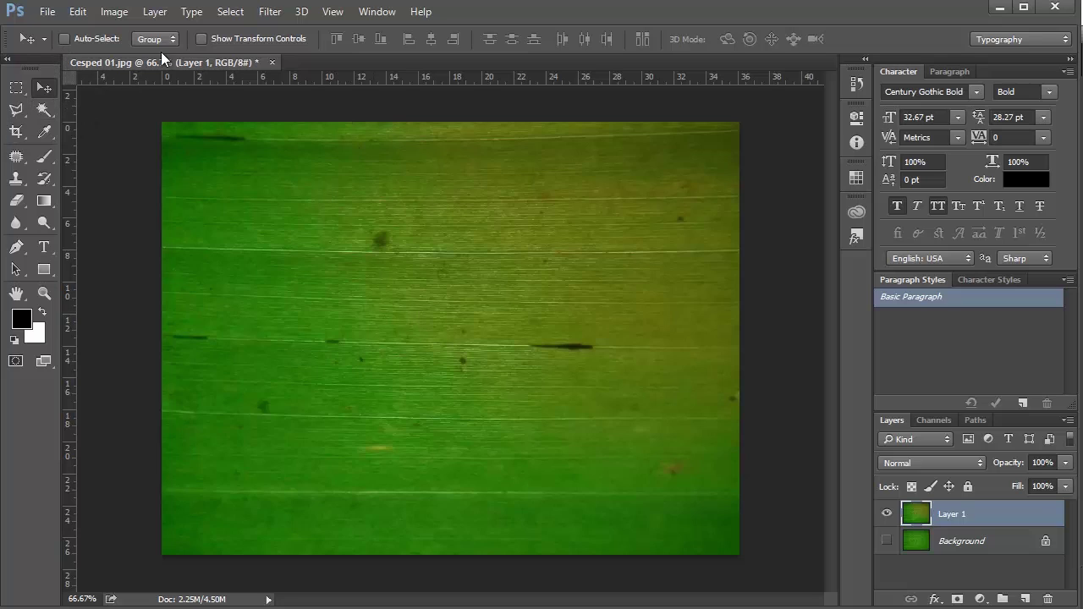
- Add a new empty layer above Layer 1 and activate the Brush tool for painting on it
click(1025, 600)
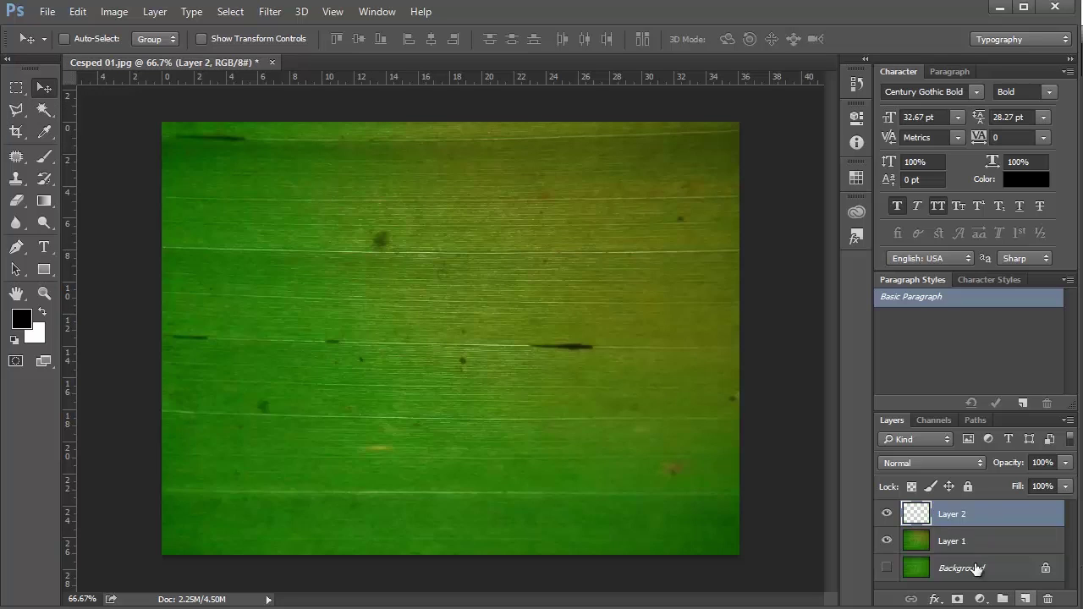
click(44, 157)
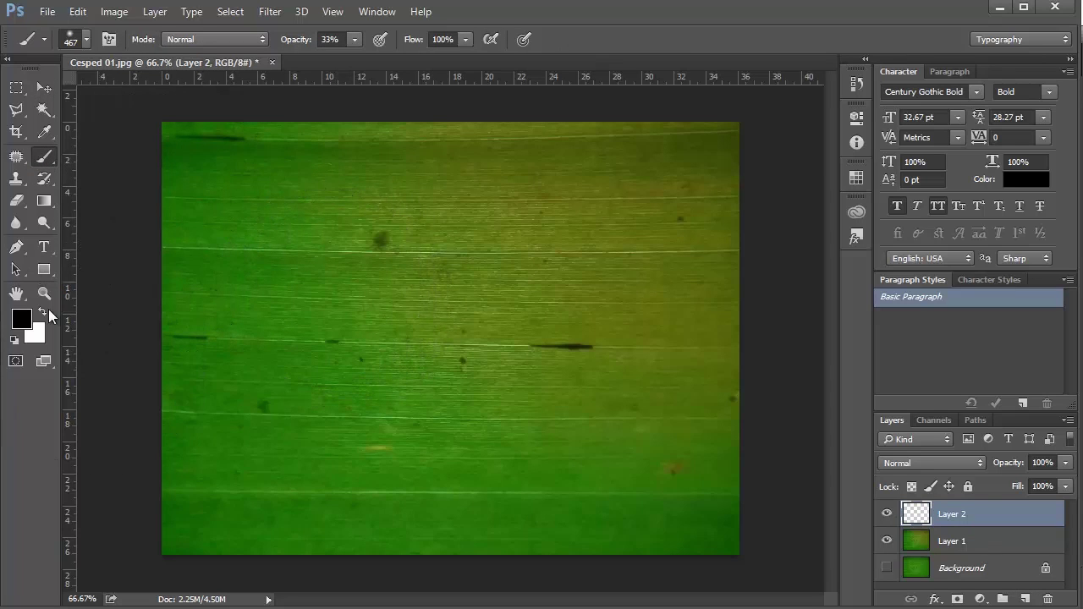
click(45, 298)
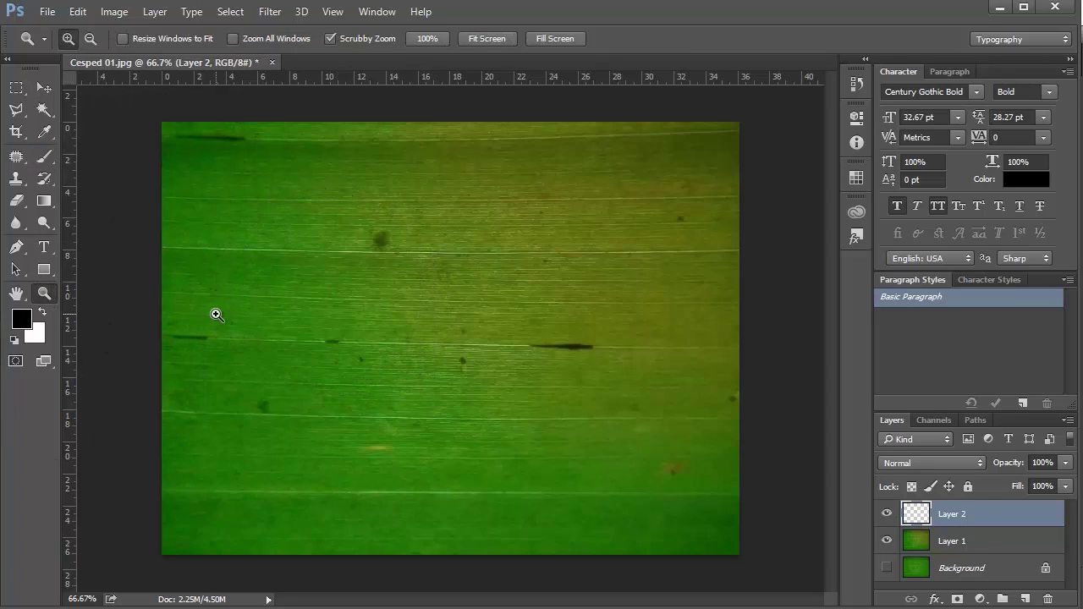
click(91, 38)
click(333, 322)
click(333, 322)
click(45, 156)
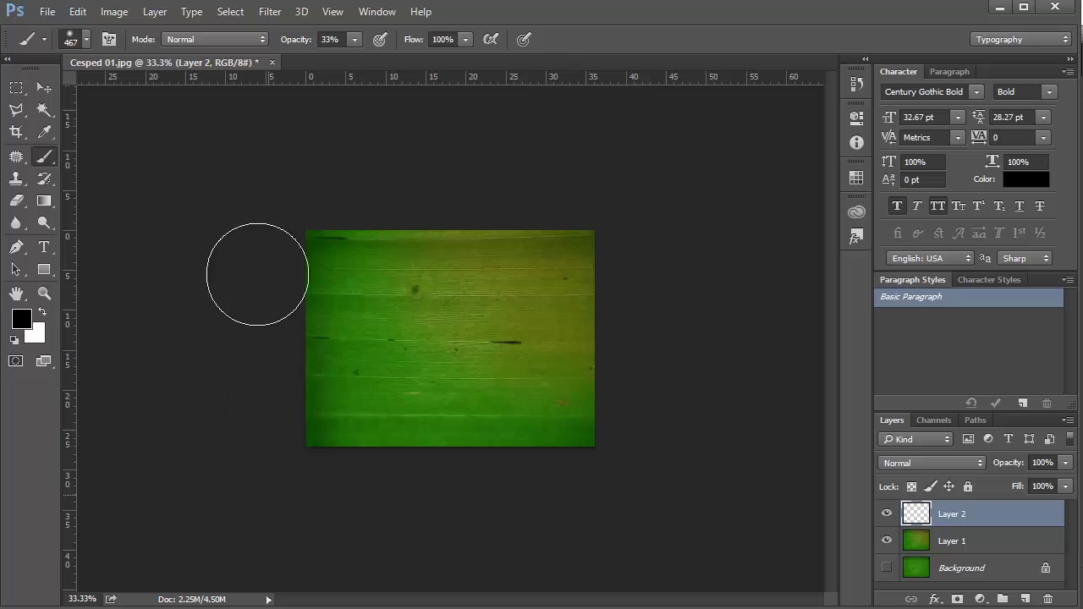
- Try darkening the image's left edge with a black brush stroke at 33% opacity and undo it
drag(280, 463, 282, 208)
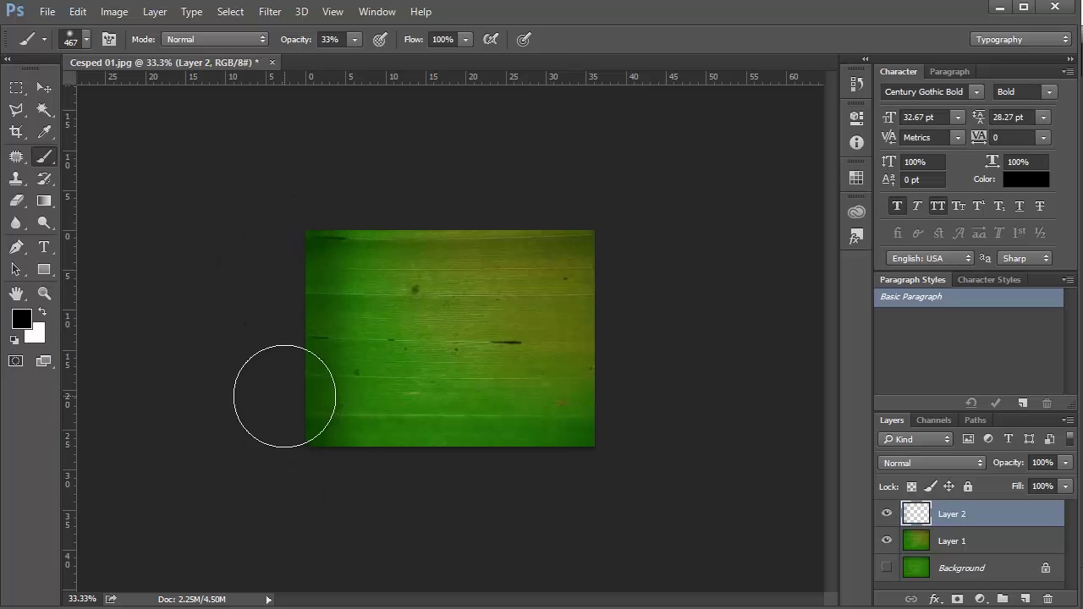
key(ctrl+z)
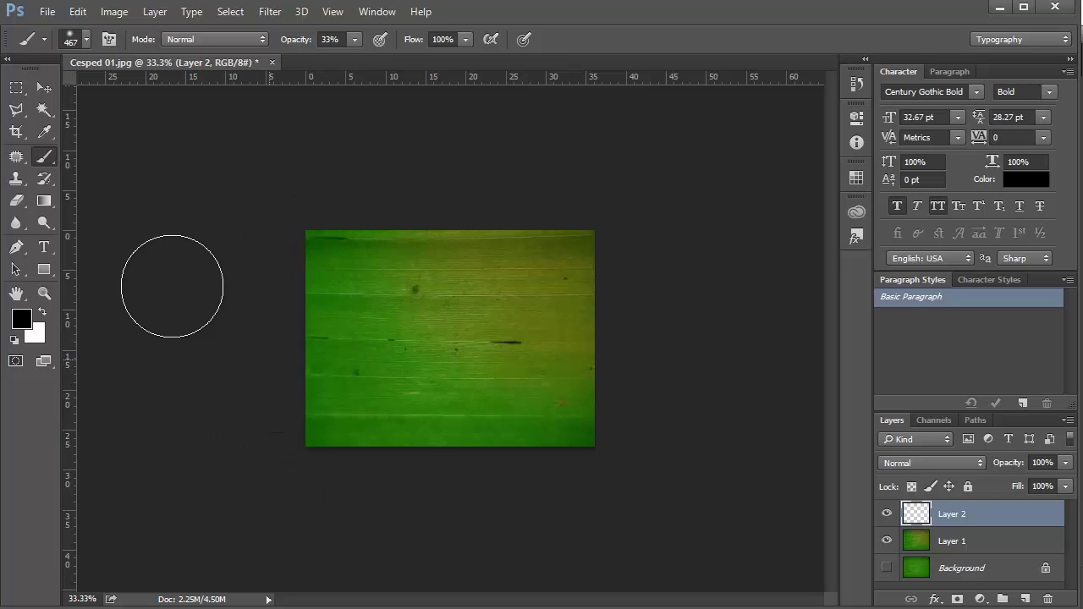
- Confirm black (000000) as the foreground colour and set the brush opacity to 100%
click(21, 318)
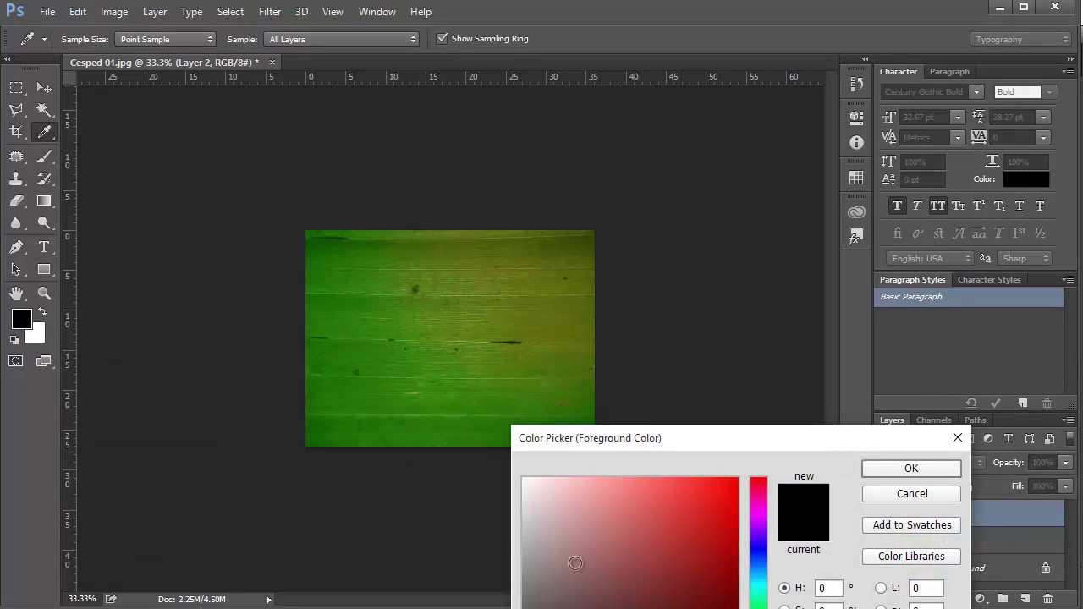
drag(616, 457, 552, 216)
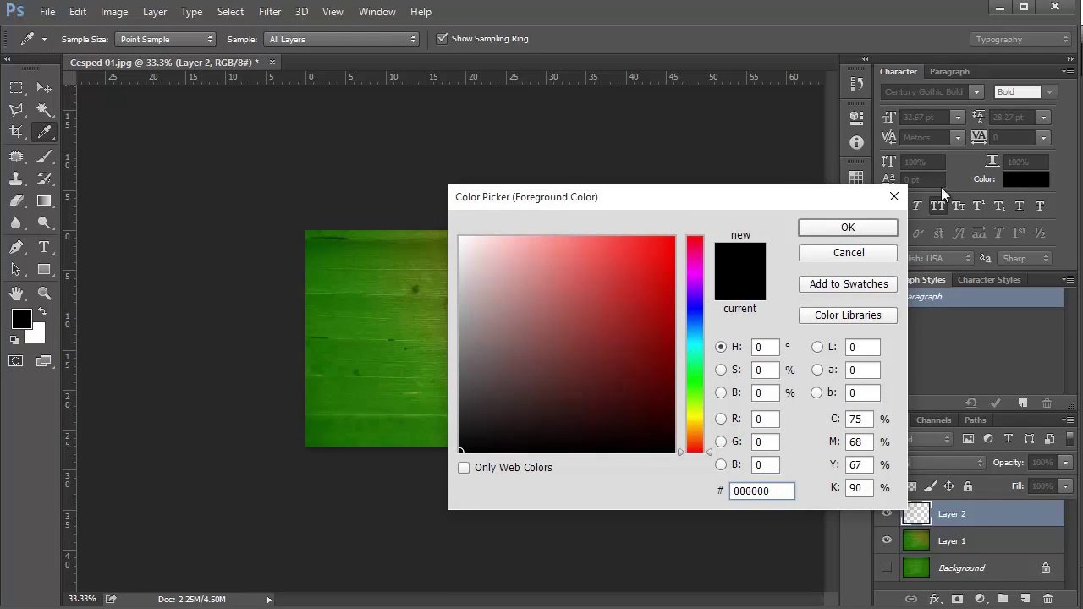
click(888, 227)
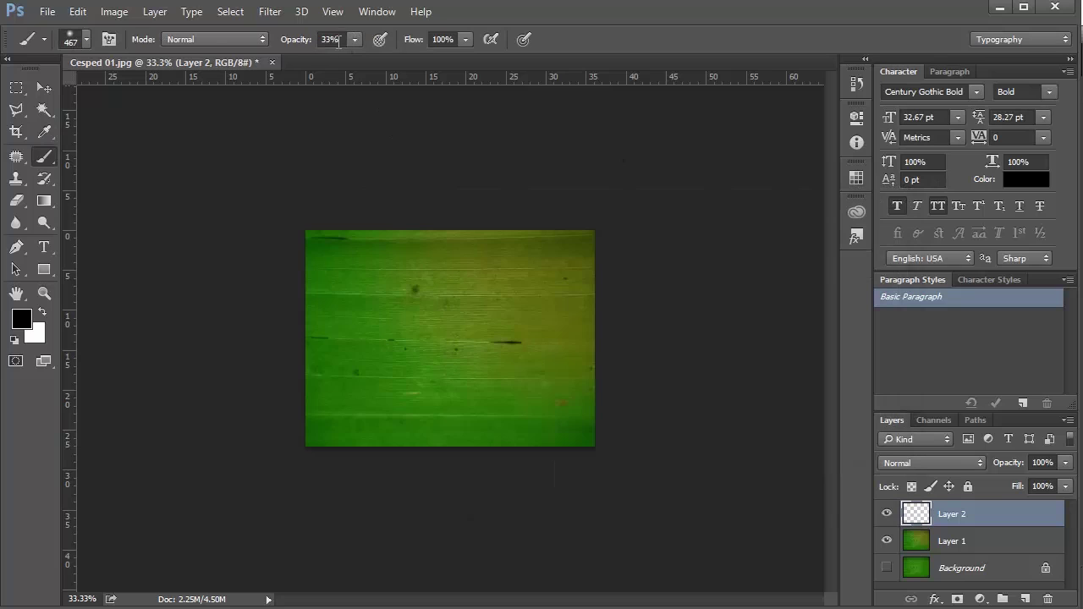
click(354, 39)
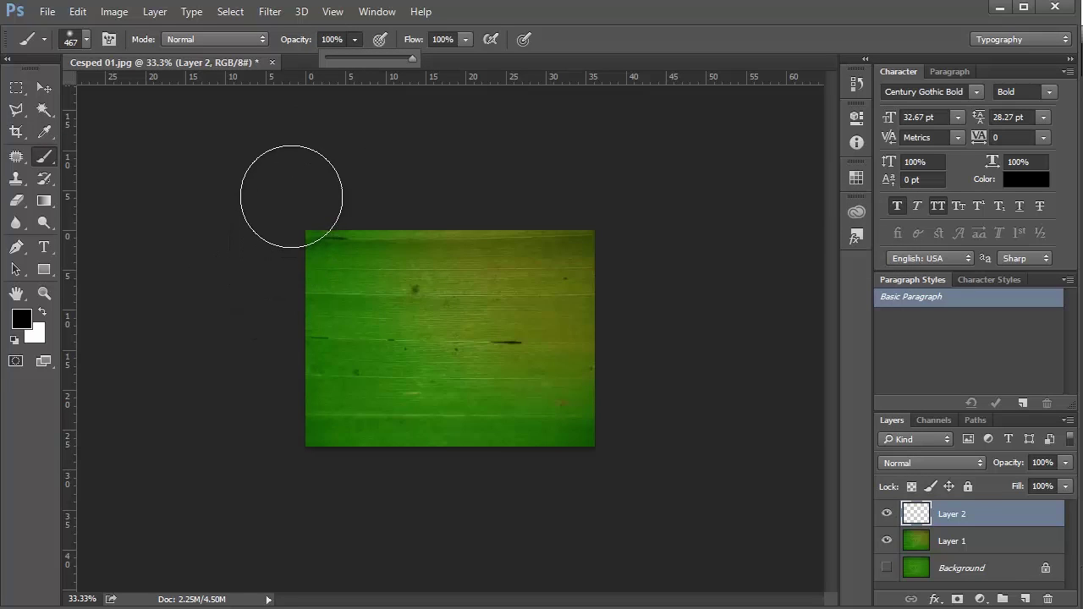
- Paint a solid black band with soft strokes down the left edge of the image on Layer 2
drag(290, 193, 285, 556)
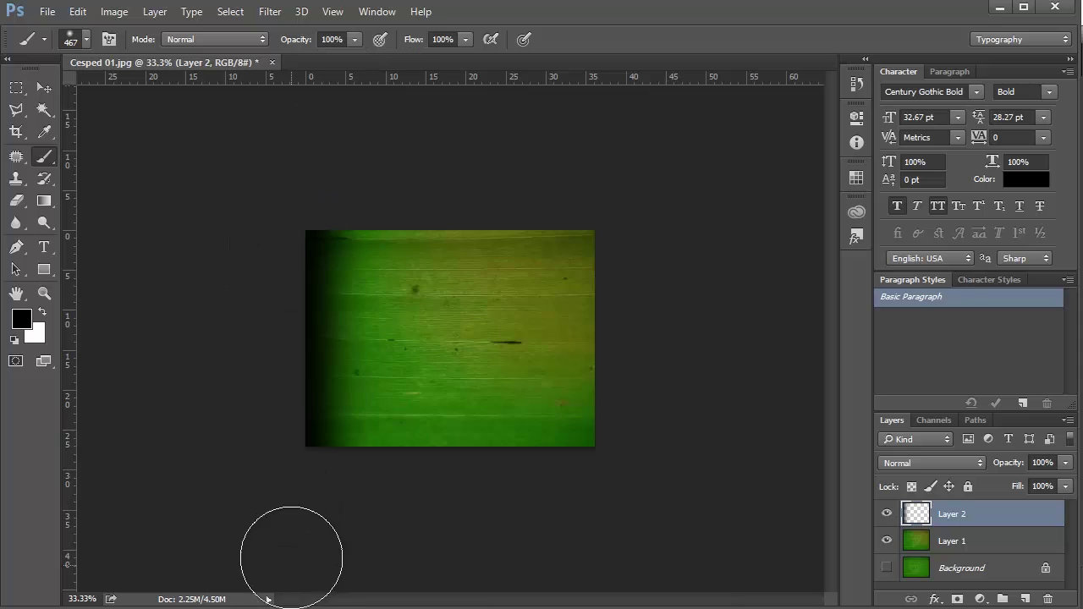
drag(290, 338, 324, 556)
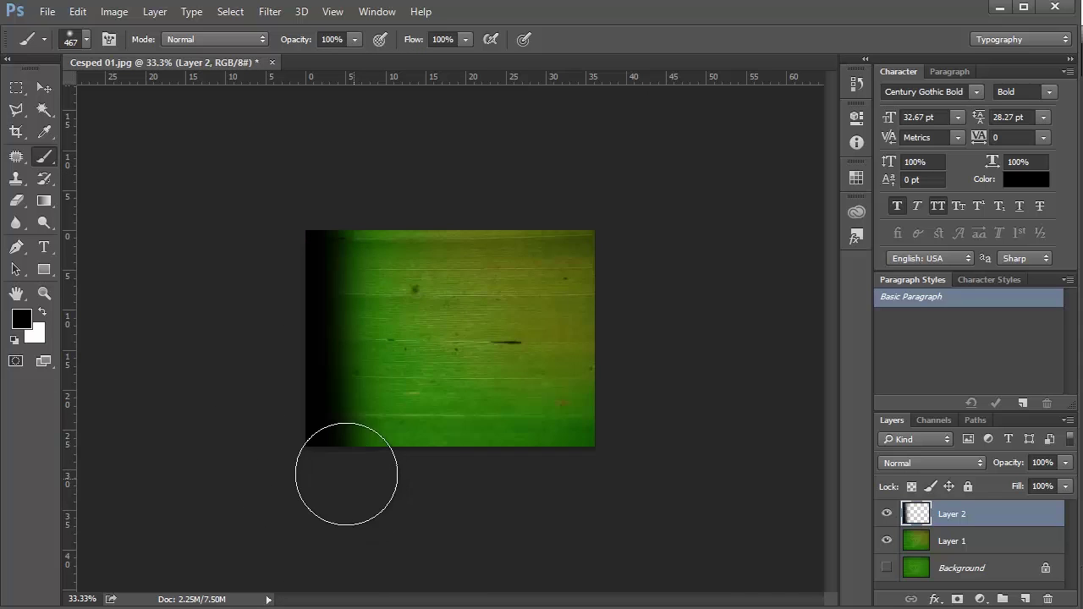
alt+scroll(253, 367, up, 5)
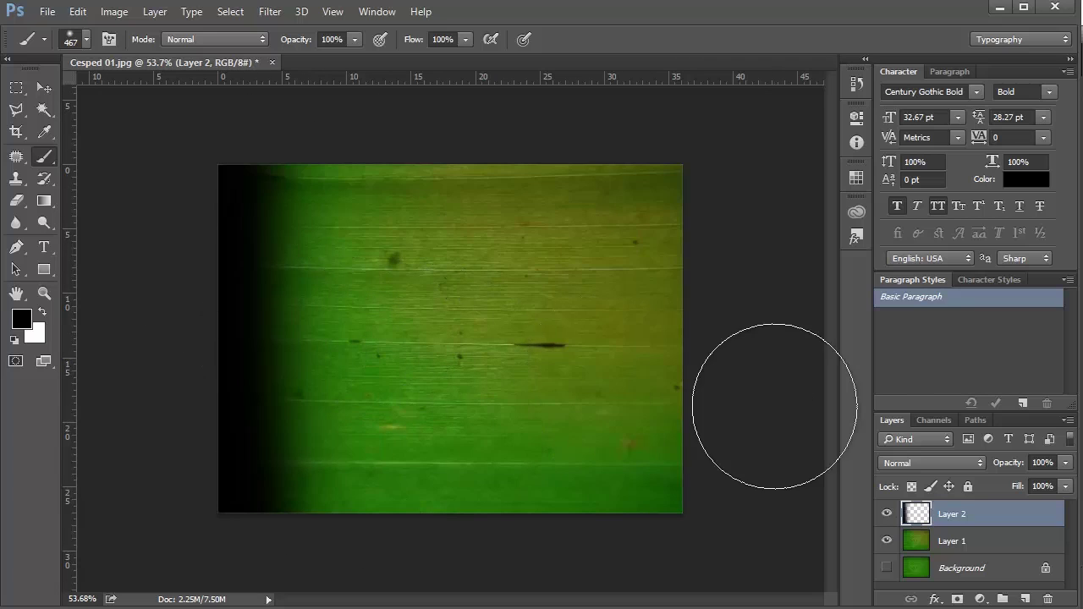
- Lower Layer 2's opacity to 56% and shift its dark band left so less of the texture's edge is shaded
click(46, 89)
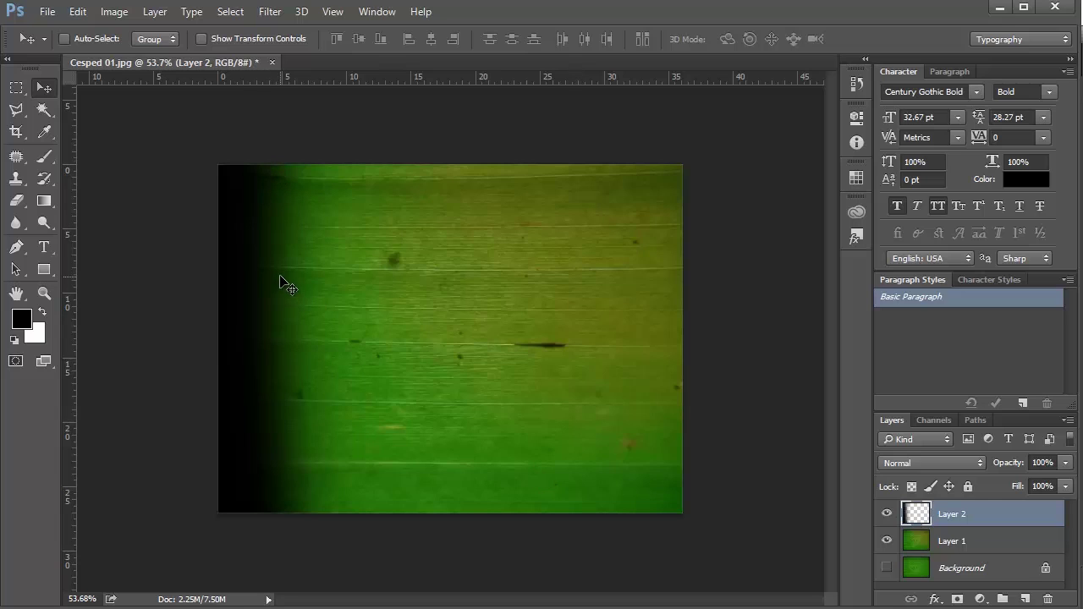
click(1065, 462)
drag(1054, 484, 1029, 484)
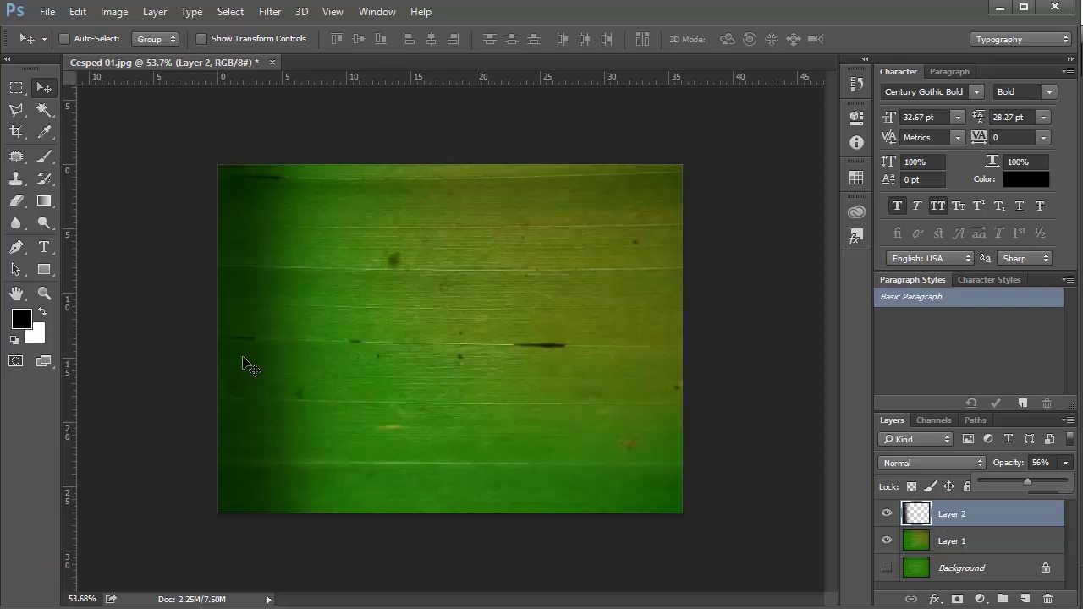
mouse_move(237, 300)
mouse_down()
mouse_move(314, 309)
mouse_move(383, 423)
mouse_move(242, 447)
mouse_move(232, 296)
mouse_move(313, 288)
mouse_move(251, 318)
mouse_move(263, 343)
mouse_move(505, 353)
mouse_move(295, 335)
mouse_move(613, 350)
mouse_move(221, 321)
mouse_up()
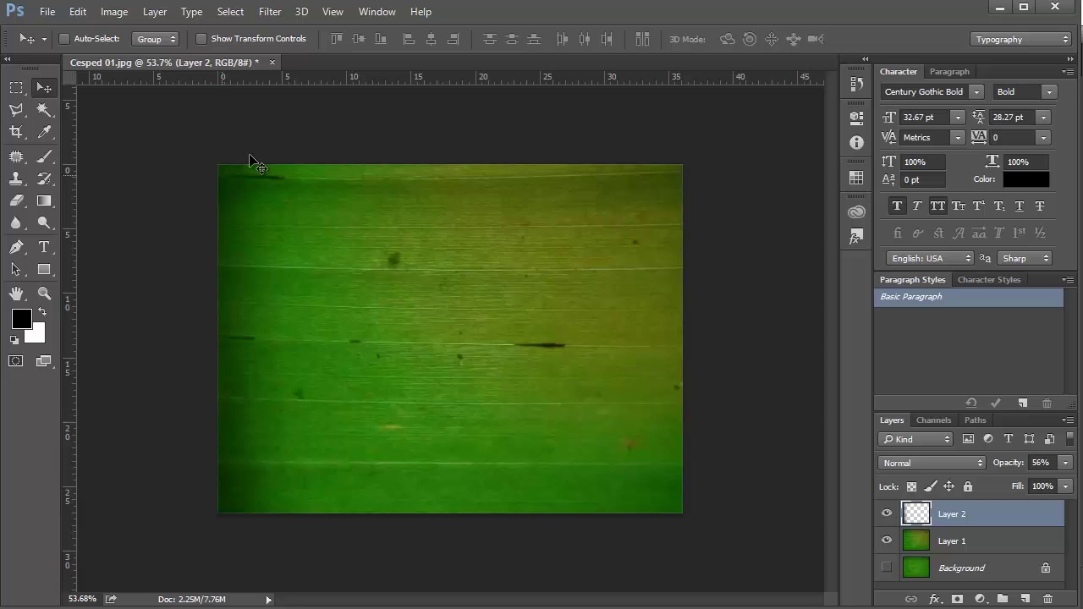
- Group Layer 1 and Layer 2 together and name the group "nueva textura"
shift+click(957, 533)
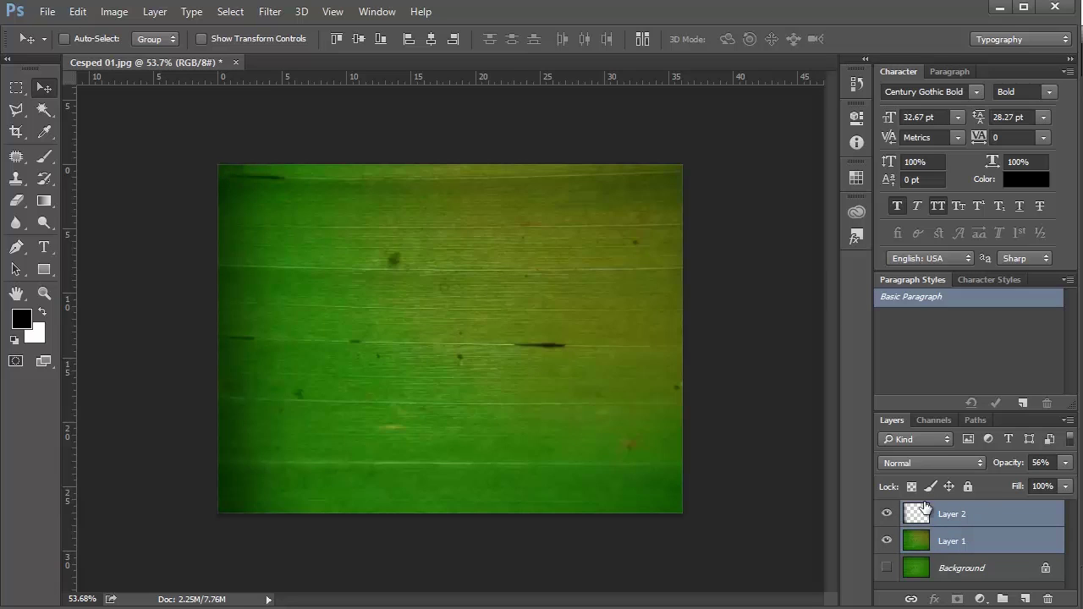
click(1002, 599)
double_click(959, 510)
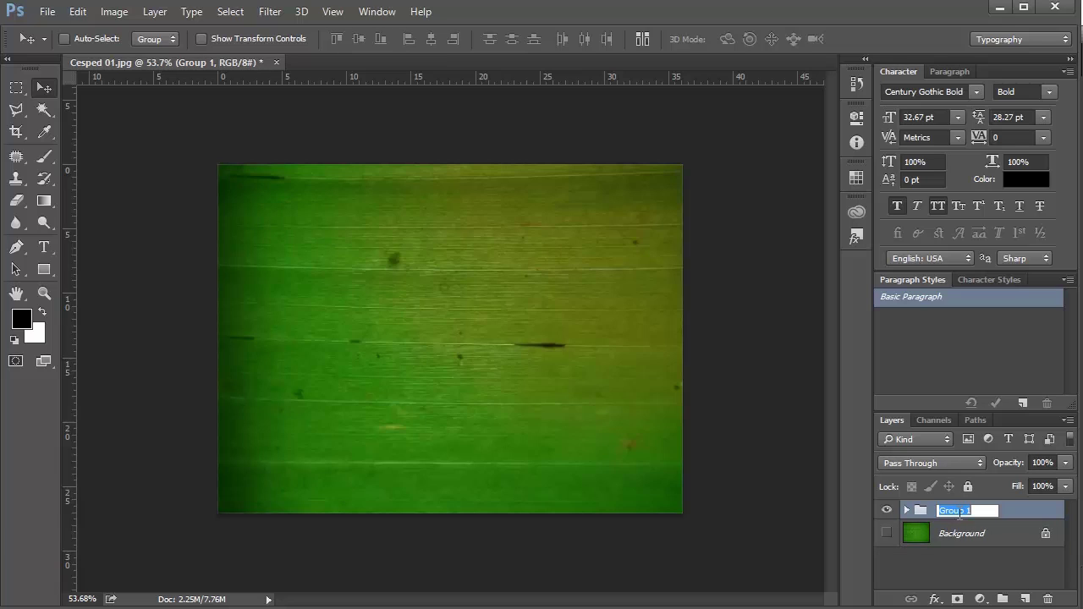
text(n)
text(uevo)
text( text)
text(ura)
key(Return)
- Show the Background layer and toggle the nueva textura group's visibility to compare the original and edited textures
click(886, 511)
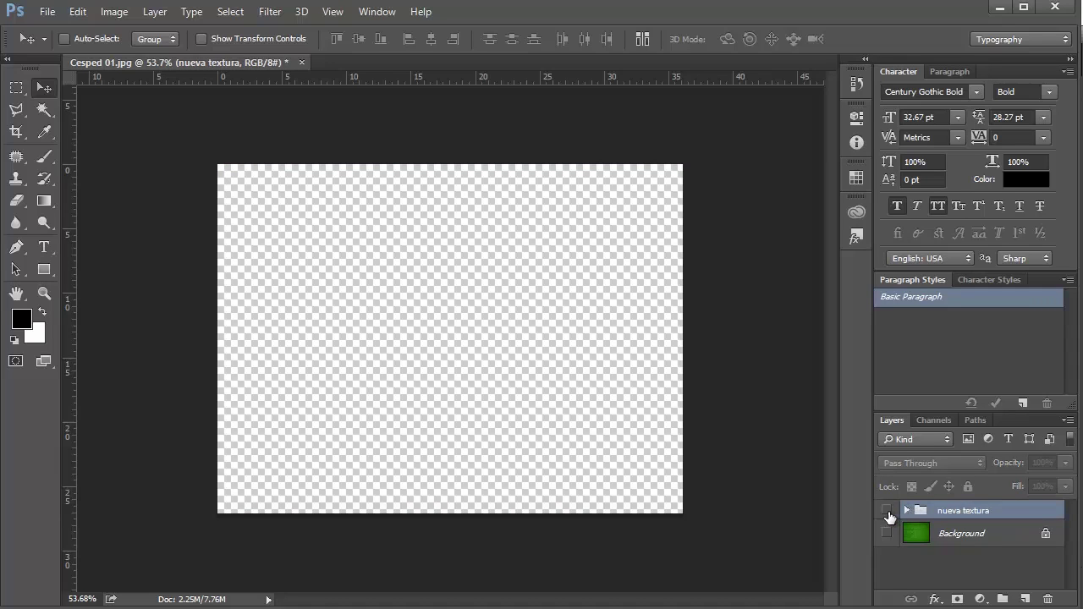
click(886, 533)
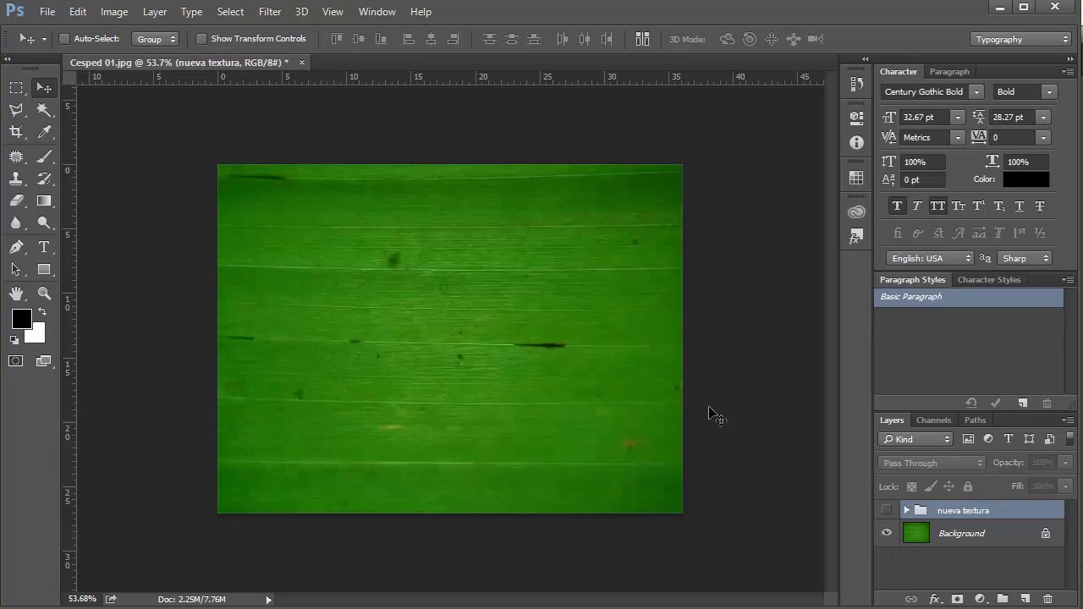
click(886, 511)
click(886, 511)
click(885, 511)
click(886, 511)
click(886, 511)
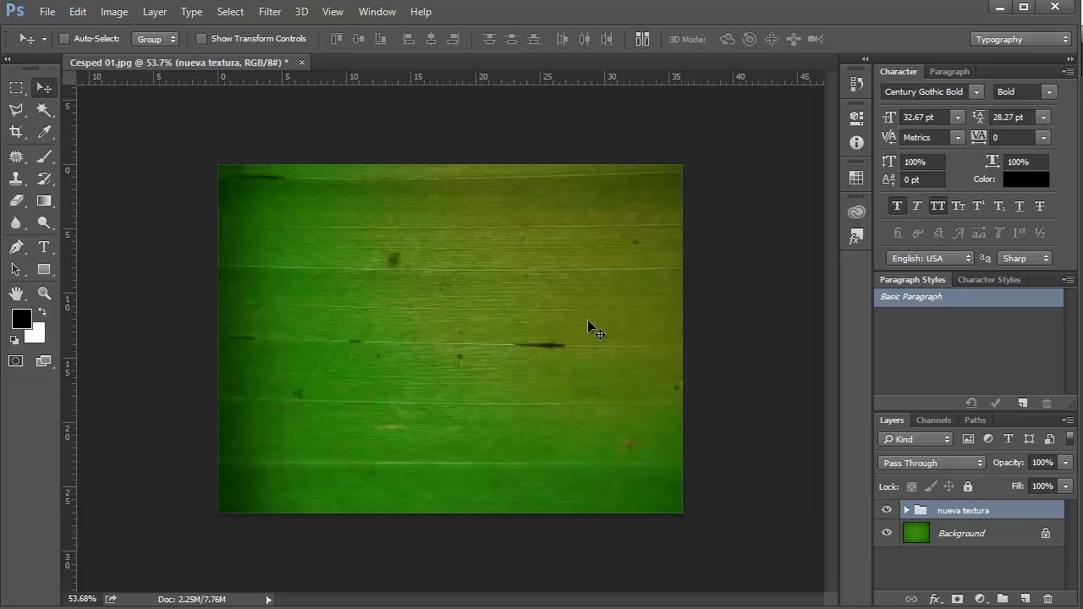
- Save the edited texture as a JPEG named "Cesped 02" in the Texturas folder with quality 8
click(48, 11)
click(107, 199)
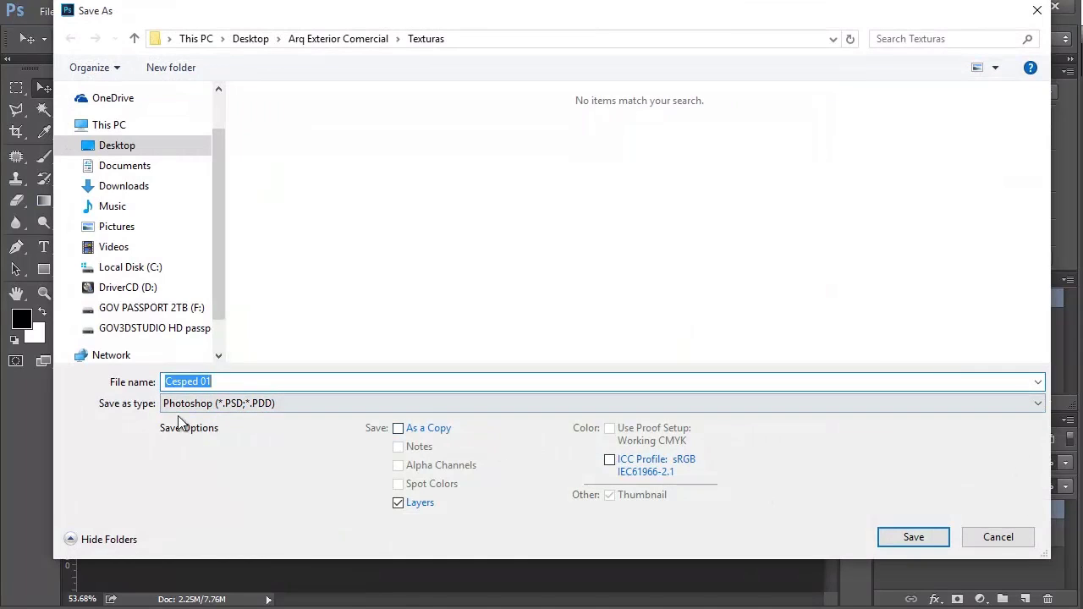
click(212, 406)
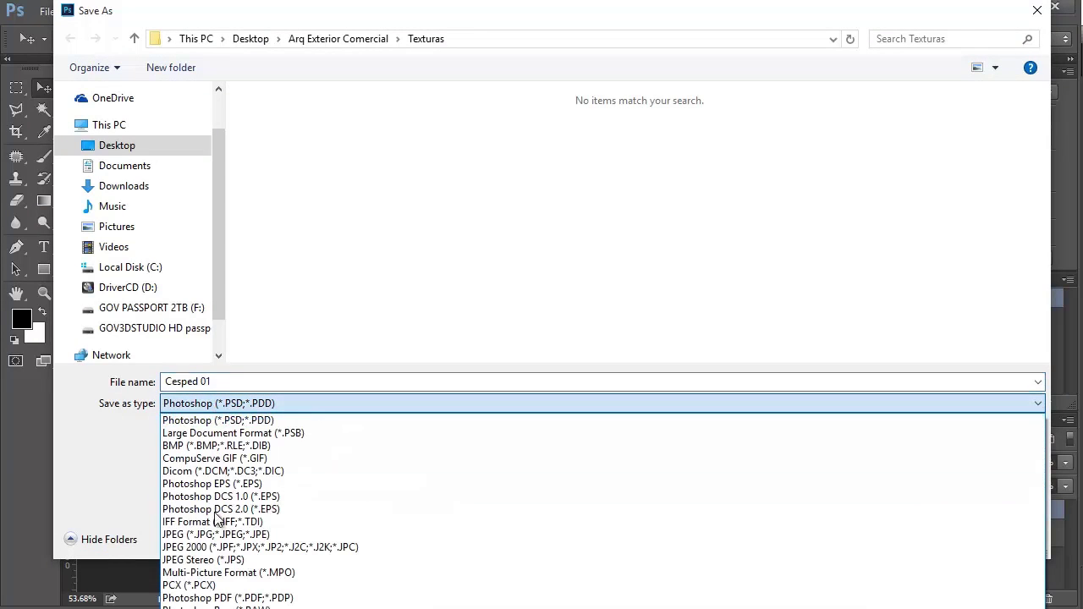
click(214, 534)
click(278, 131)
click(292, 382)
double_click(292, 381)
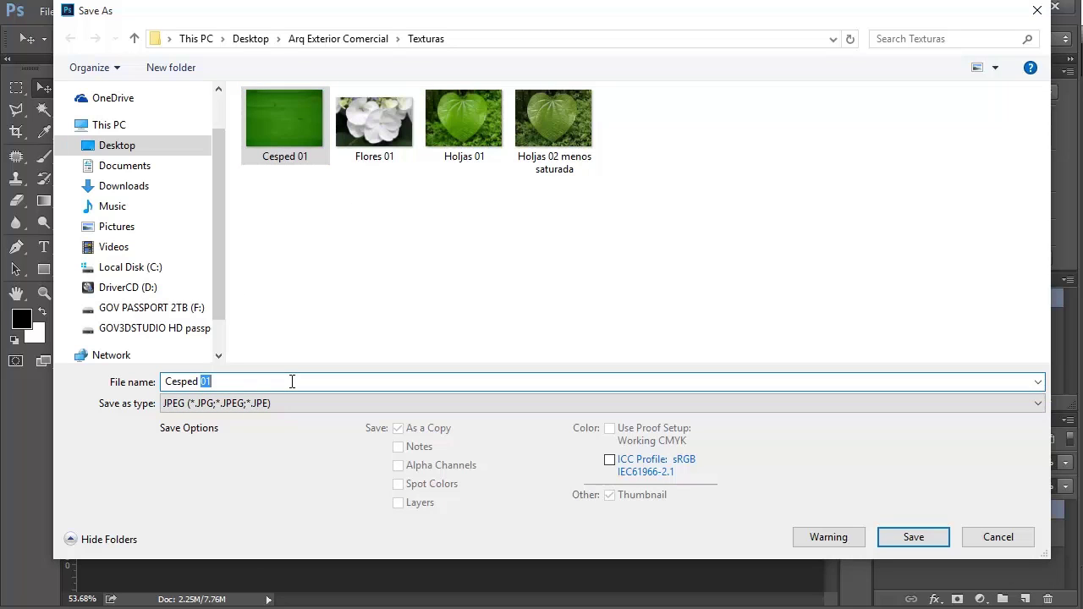
text(02)
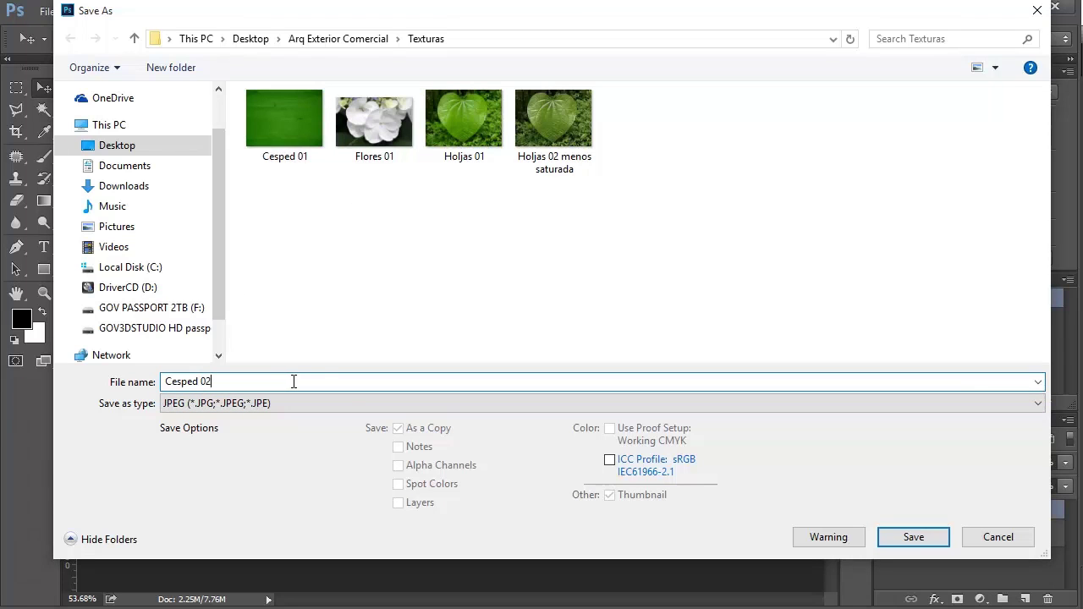
click(918, 537)
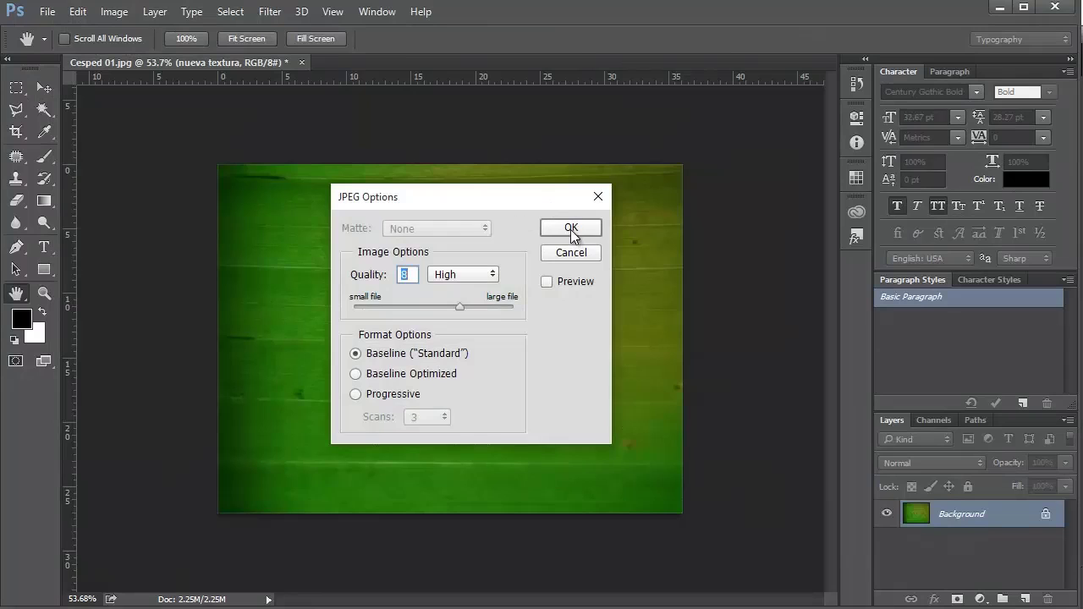
click(571, 230)
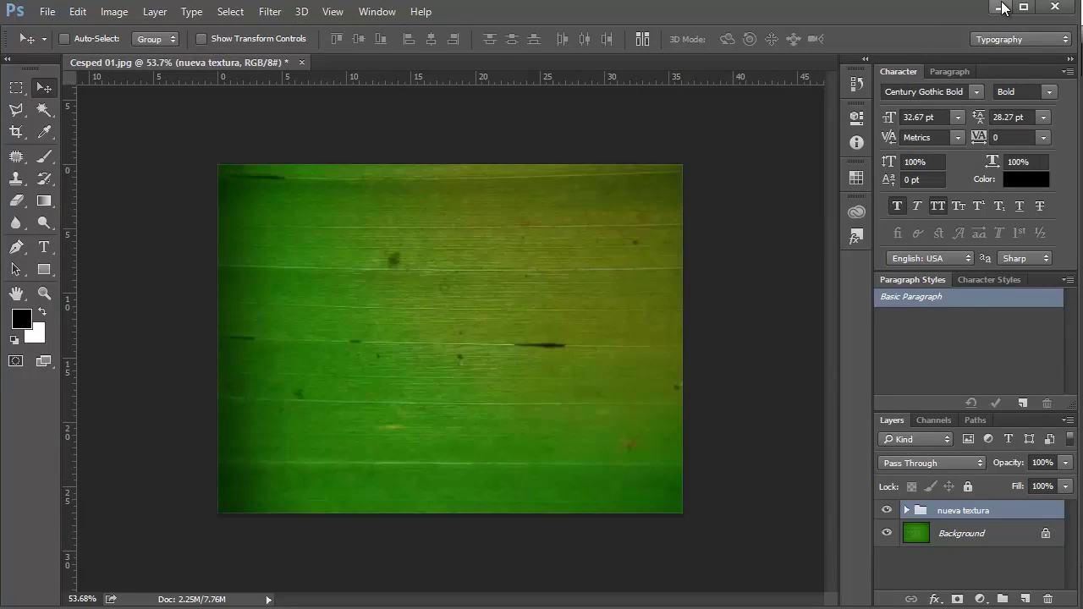
- Leave Photoshop, check the saved images in the Texturas folder, and switch to 3ds Max
click(1002, 7)
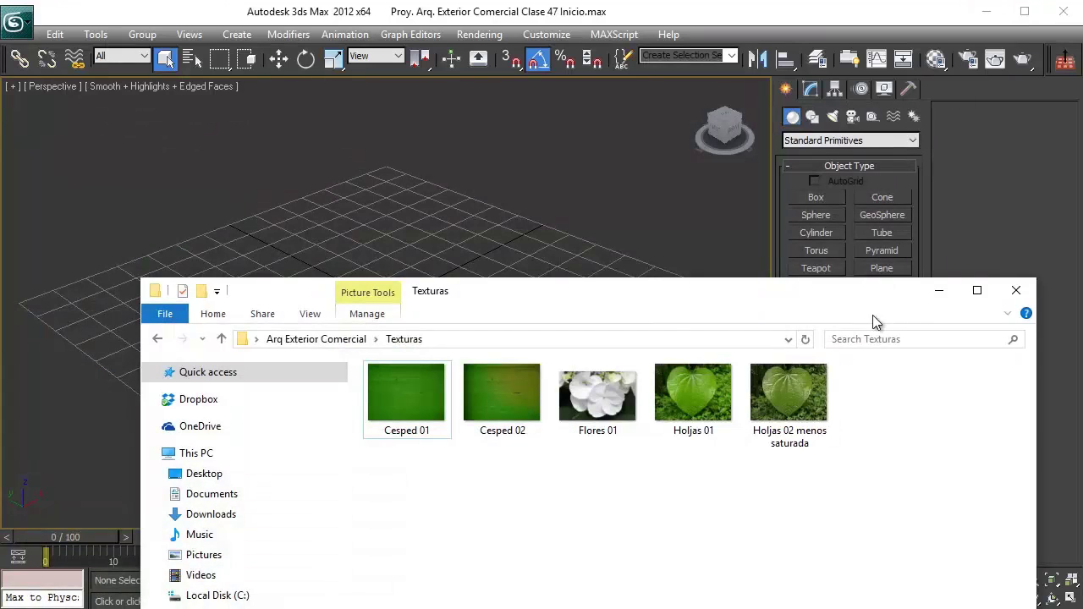
drag(819, 269, 773, 174)
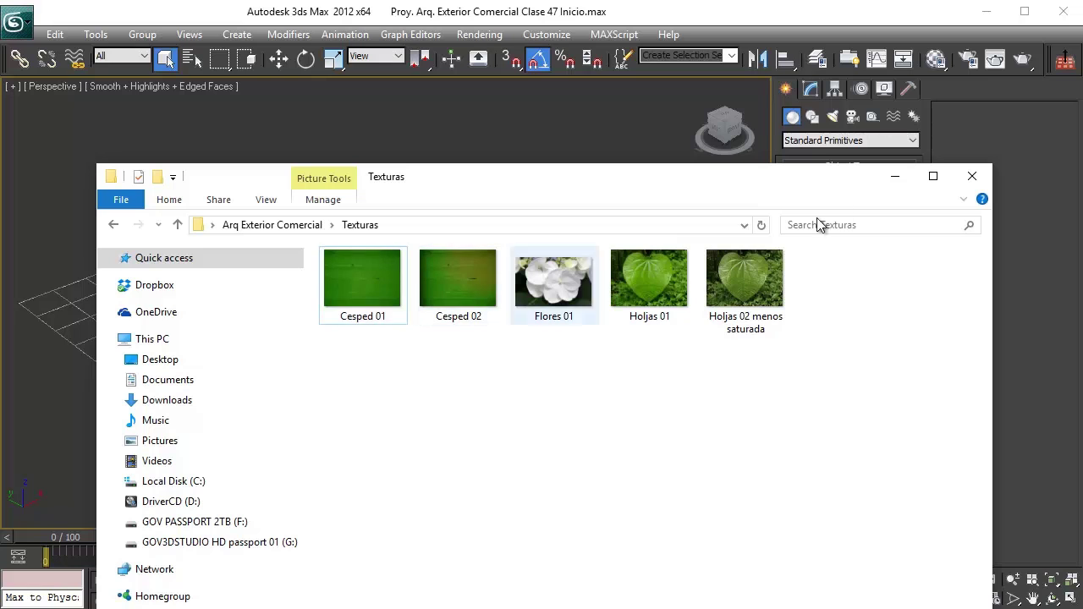
click(890, 180)
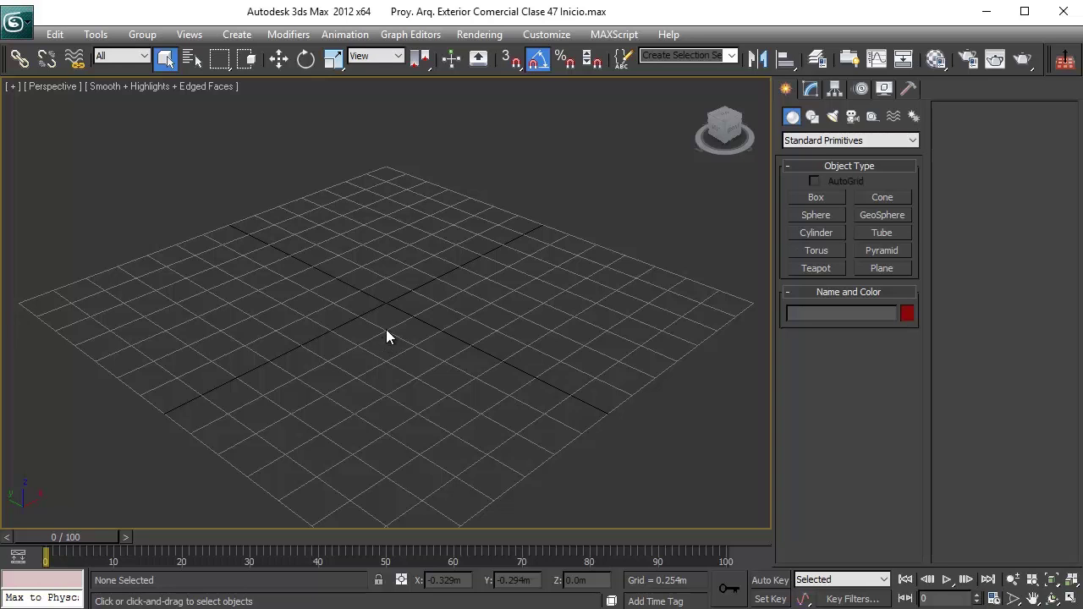
- Create a ground plane about 3.6 m long over the grid in the Perspective view
scroll(377, 306, up, 3)
middle_drag(430, 307, 395, 357)
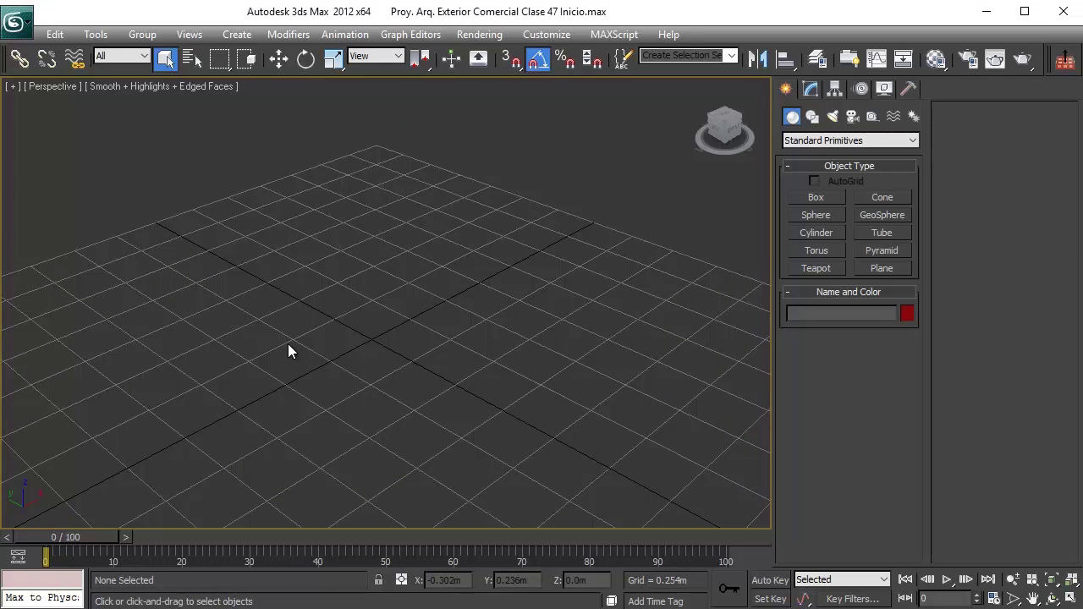
click(882, 268)
scroll(360, 239, down, 5)
drag(394, 181, 397, 435)
right_click(423, 372)
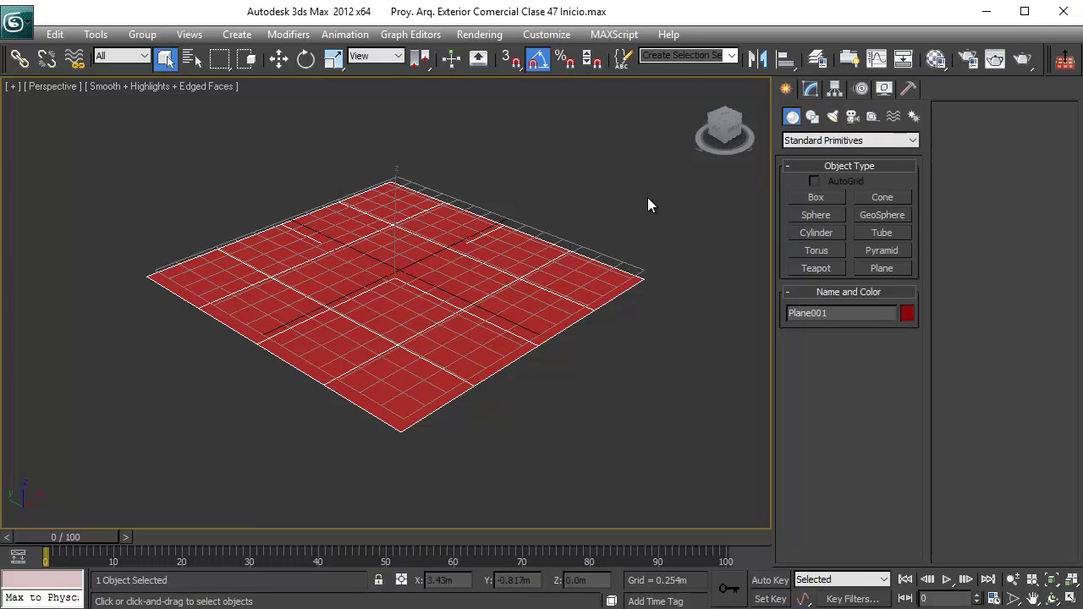
- Set the plane's length and width to 3 m and reduce its length and width segments to 1
scroll(498, 245, up, 3)
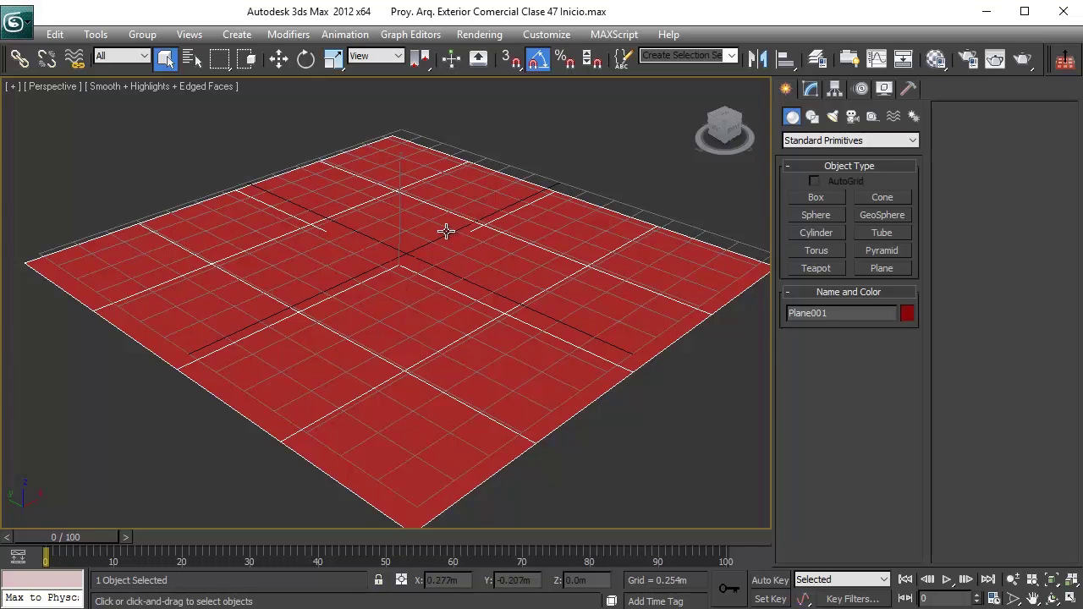
click(814, 89)
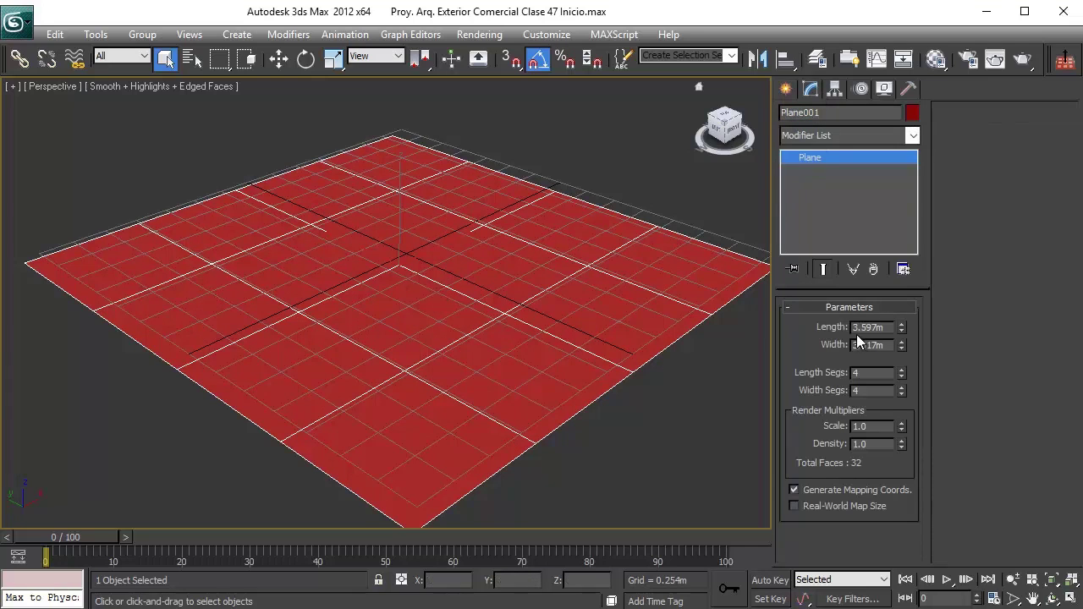
drag(884, 328, 824, 321)
text(3)
key(Tab)
text(3)
key(Return)
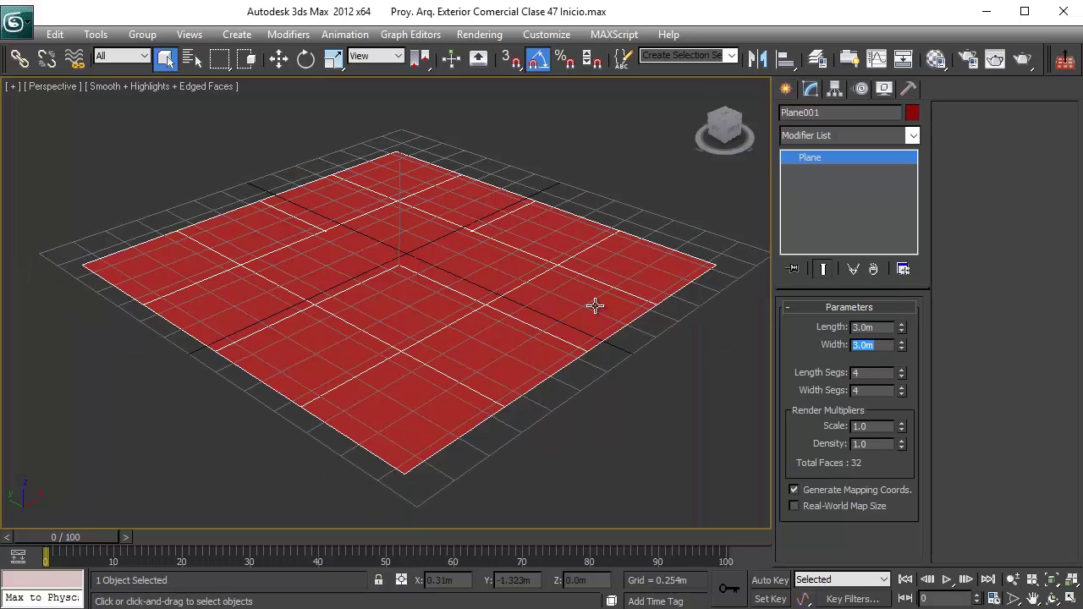
right_click(901, 375)
right_click(902, 391)
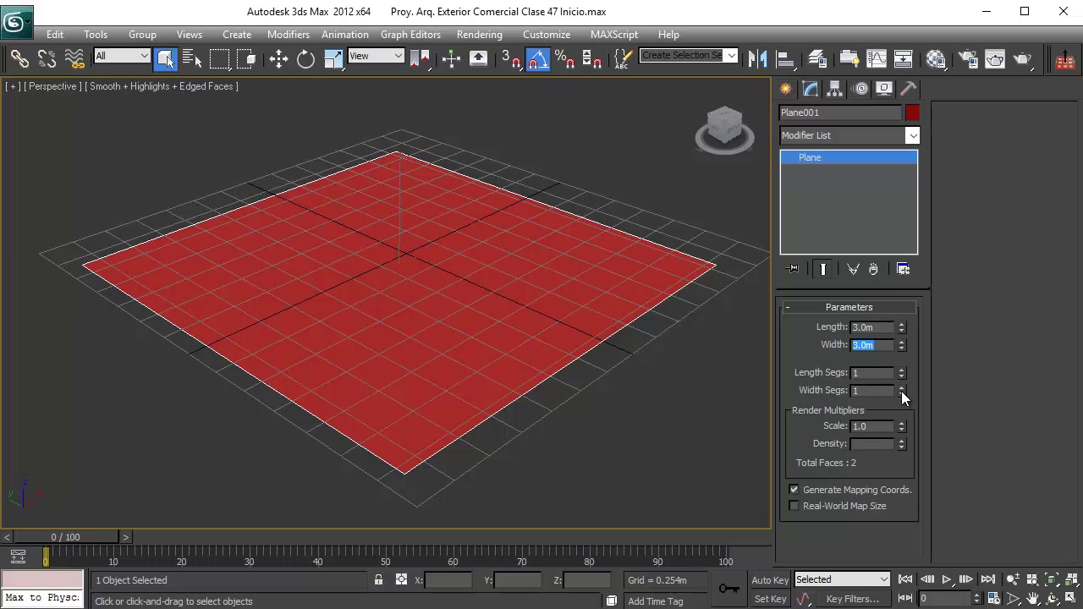
- Move the plane to the origin with X and Y at 0 and hide the Perspective viewport's grid
middle_drag(649, 336, 633, 333)
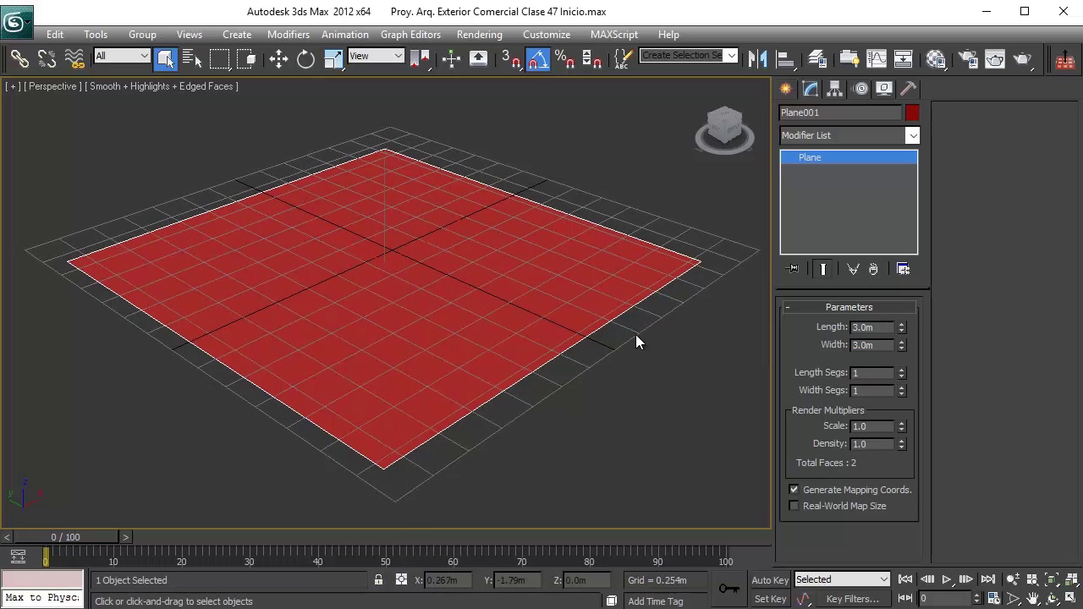
click(280, 58)
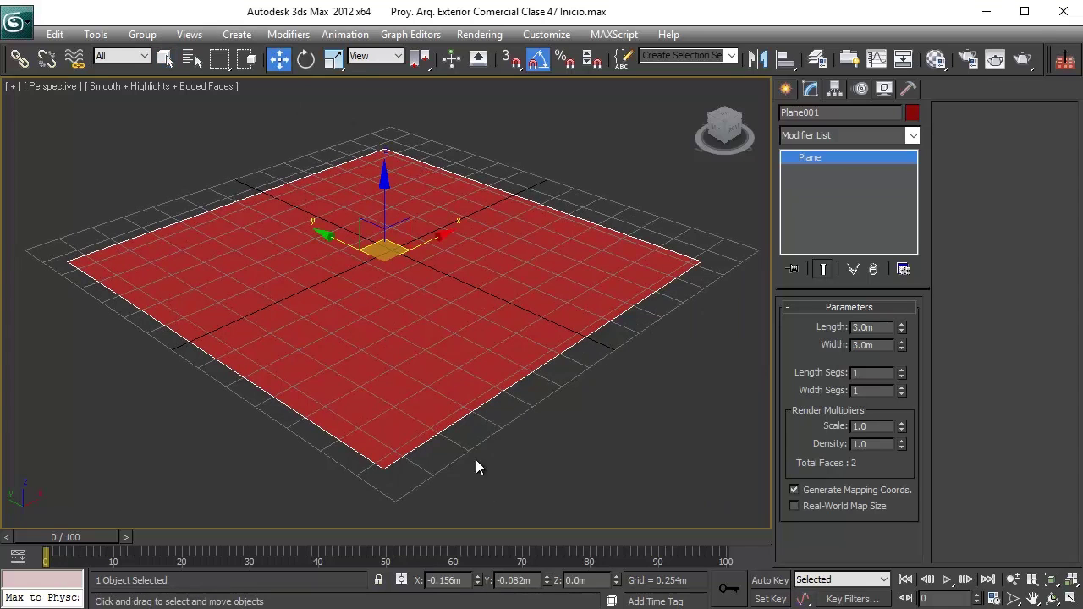
right_click(477, 584)
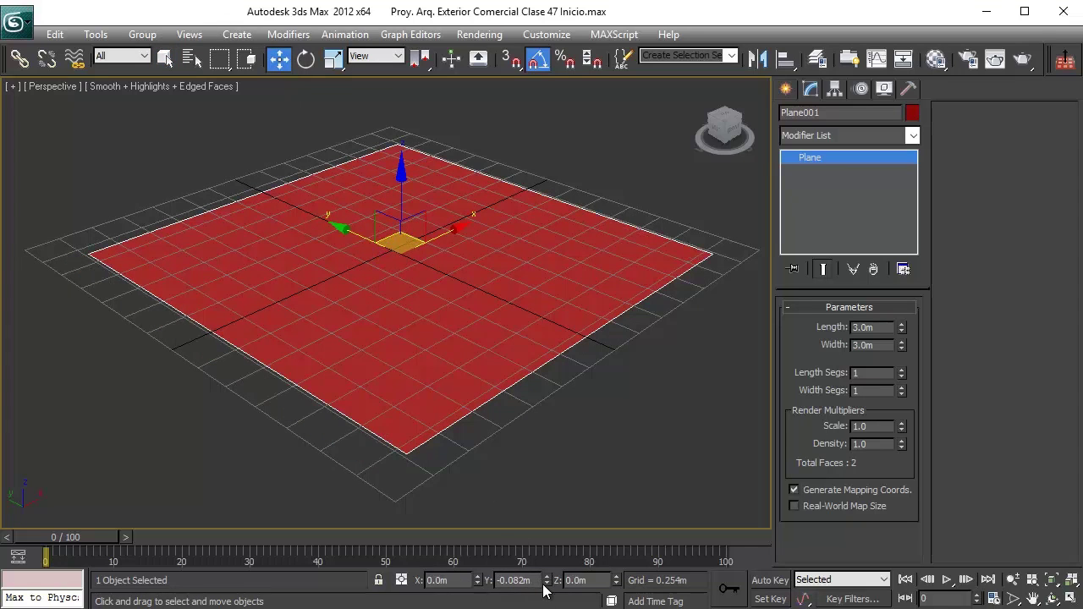
right_click(547, 583)
alt+middle_drag(516, 362, 389, 245)
alt+middle_drag(331, 316, 488, 304)
key(g)
scroll(489, 299, up, 3)
scroll(508, 300, up, 4)
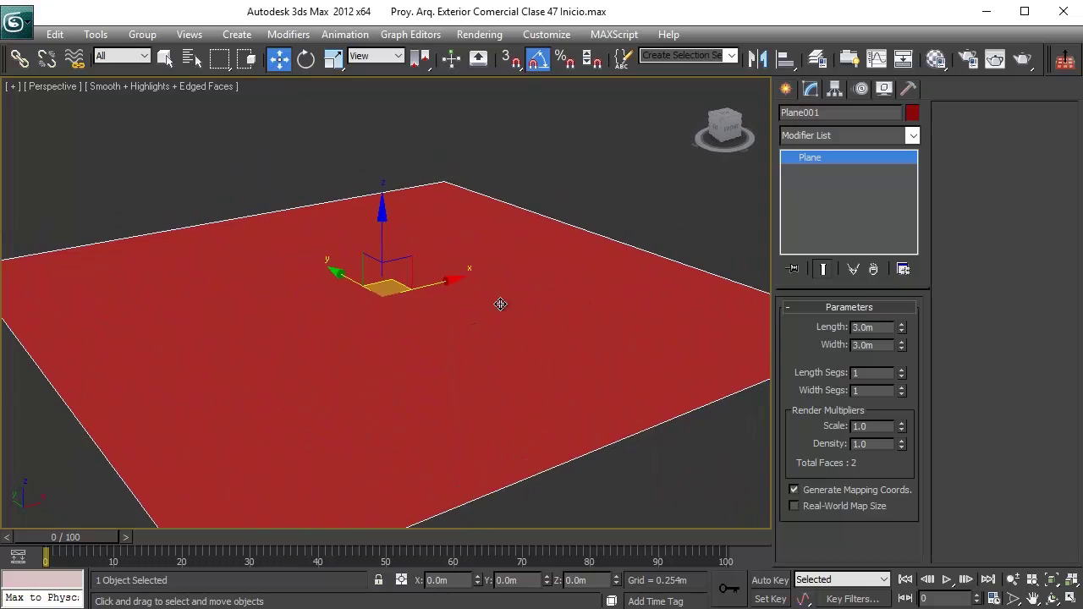
- Deselect the ground plane and switch the viewport to the Front view
click(597, 188)
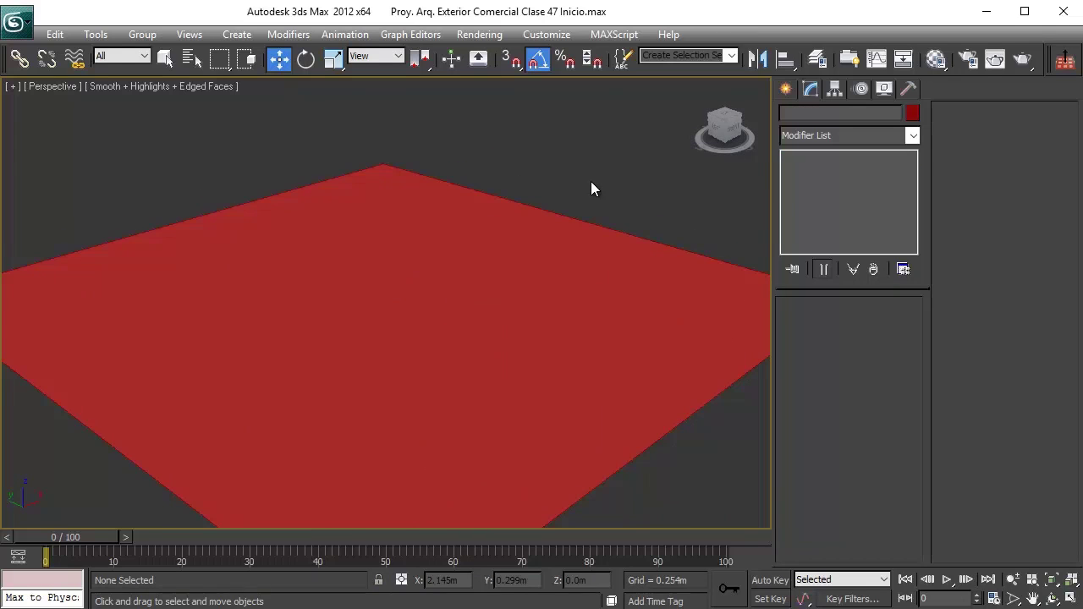
click(317, 269)
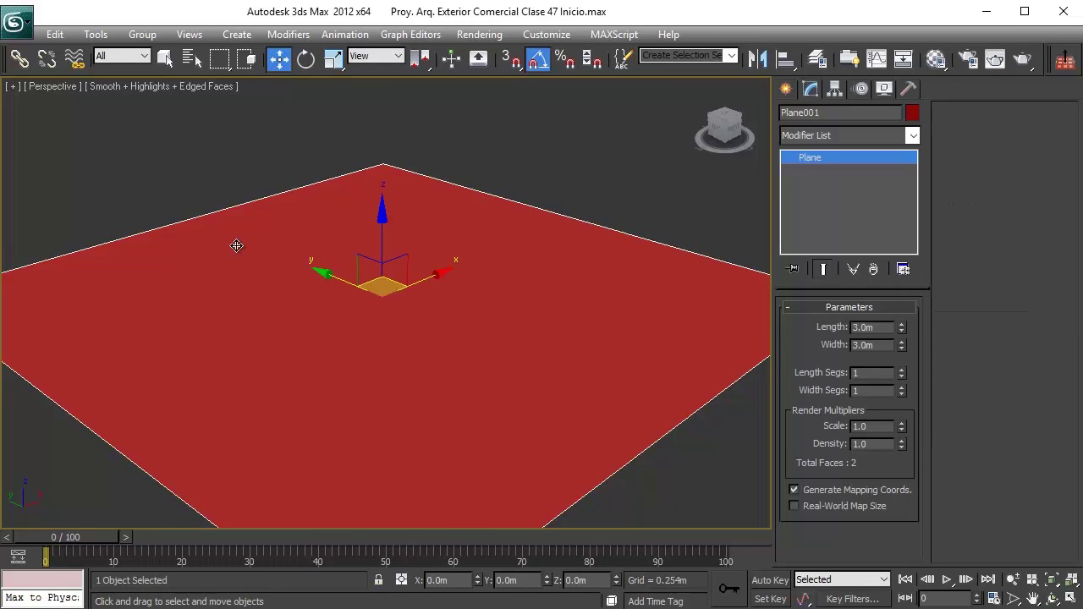
click(544, 176)
key(f)
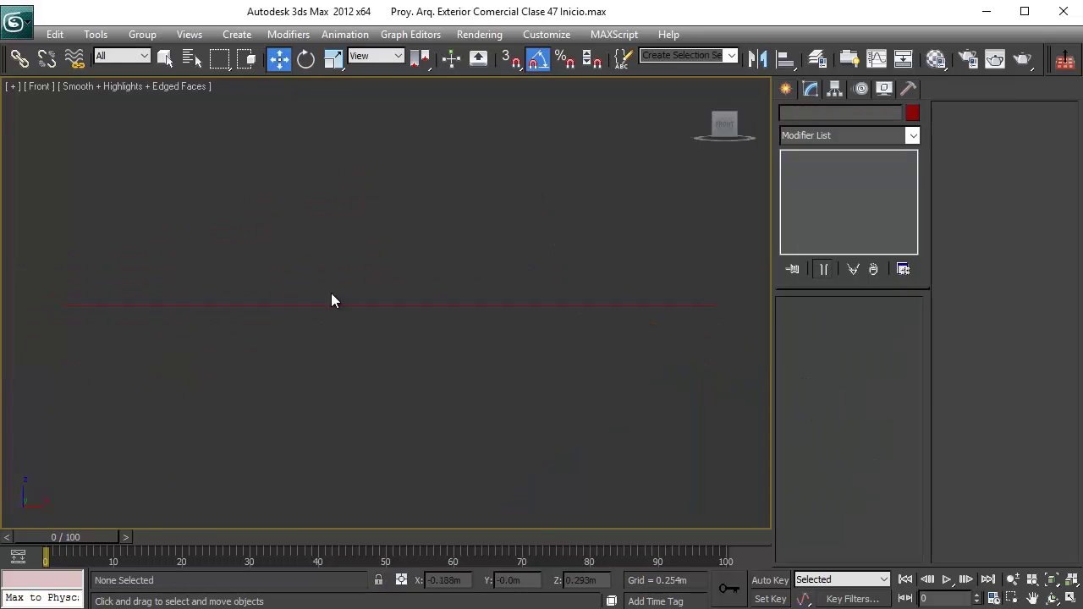
middle_drag(345, 253, 335, 283)
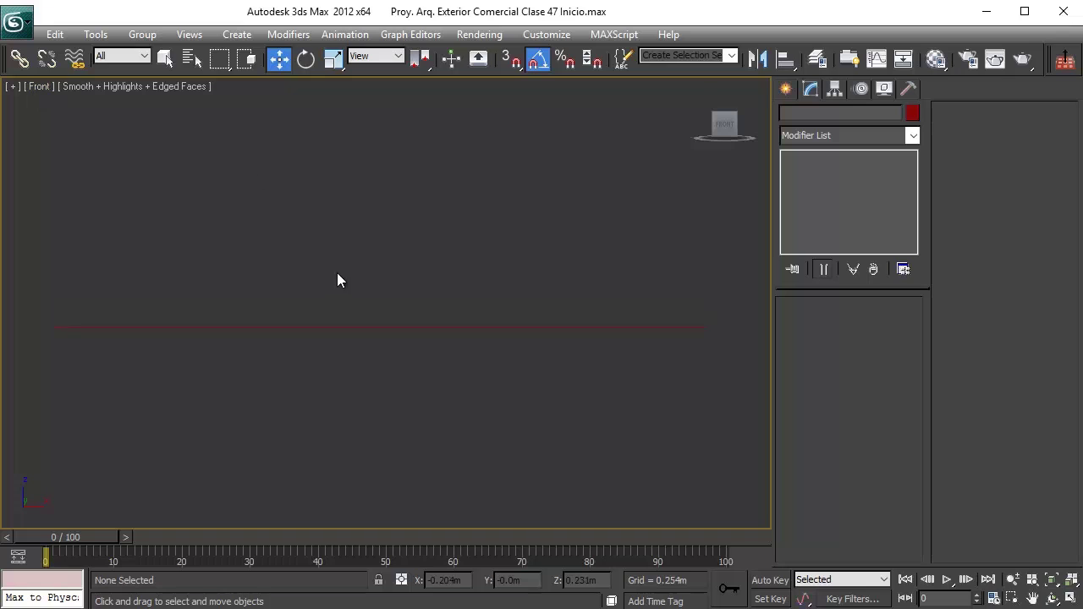
click(785, 88)
click(881, 268)
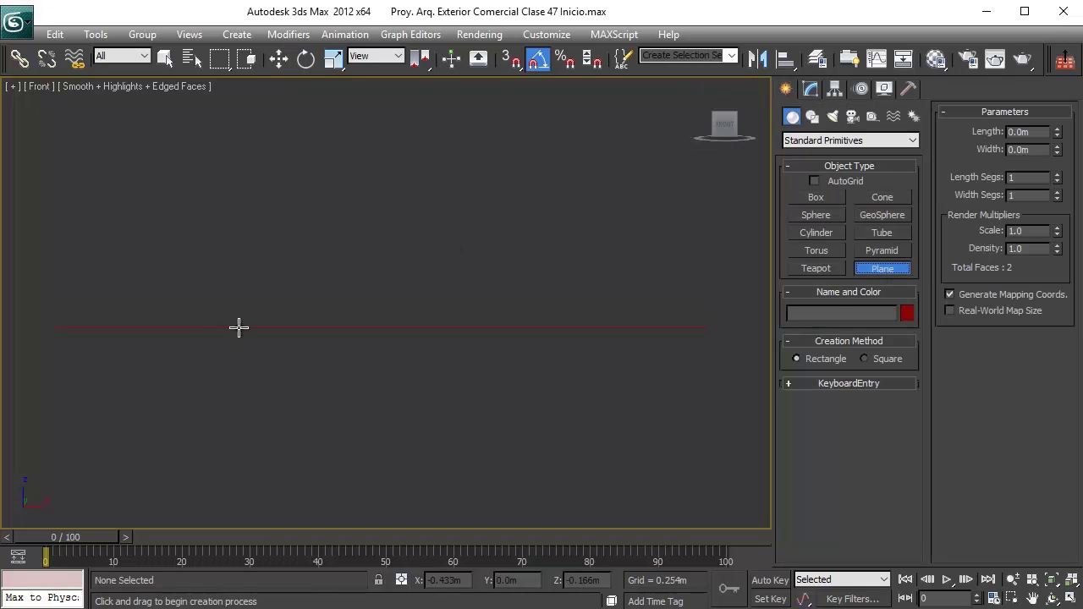
click(346, 250)
drag(346, 251, 381, 386)
key(w)
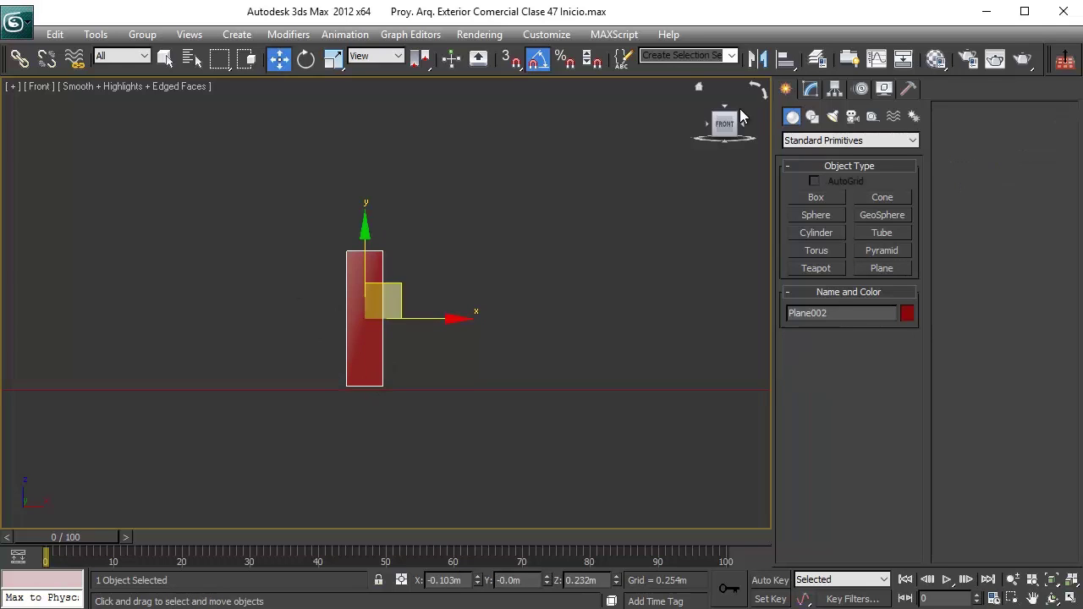
key(Delete)
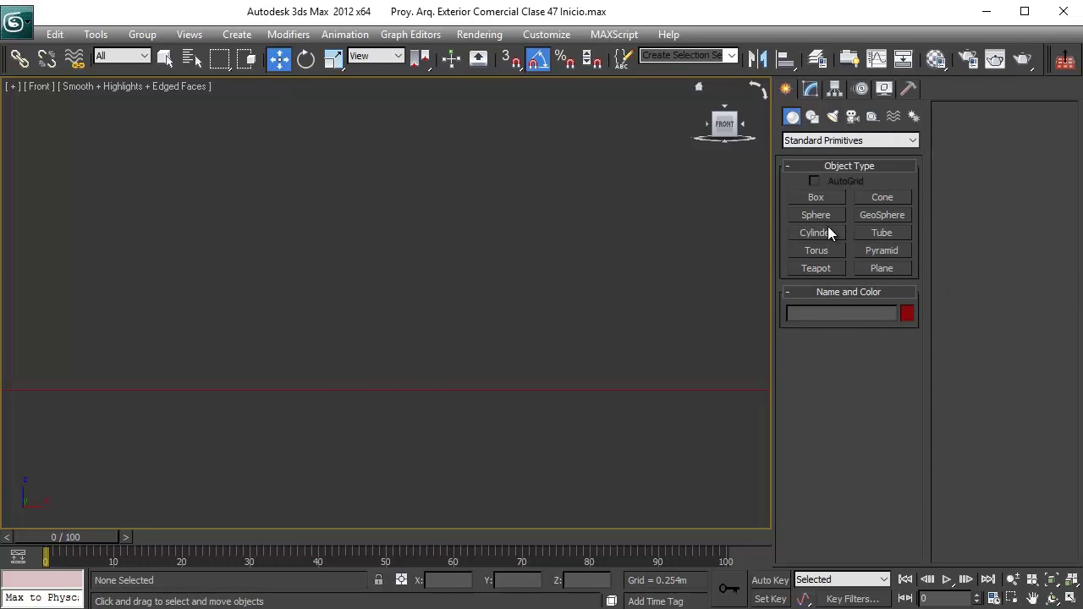
- Draw a plane about 1.9 m wide just above the ground in the Front view and reduce its length to about 0.51 m
click(872, 268)
drag(105, 205, 691, 383)
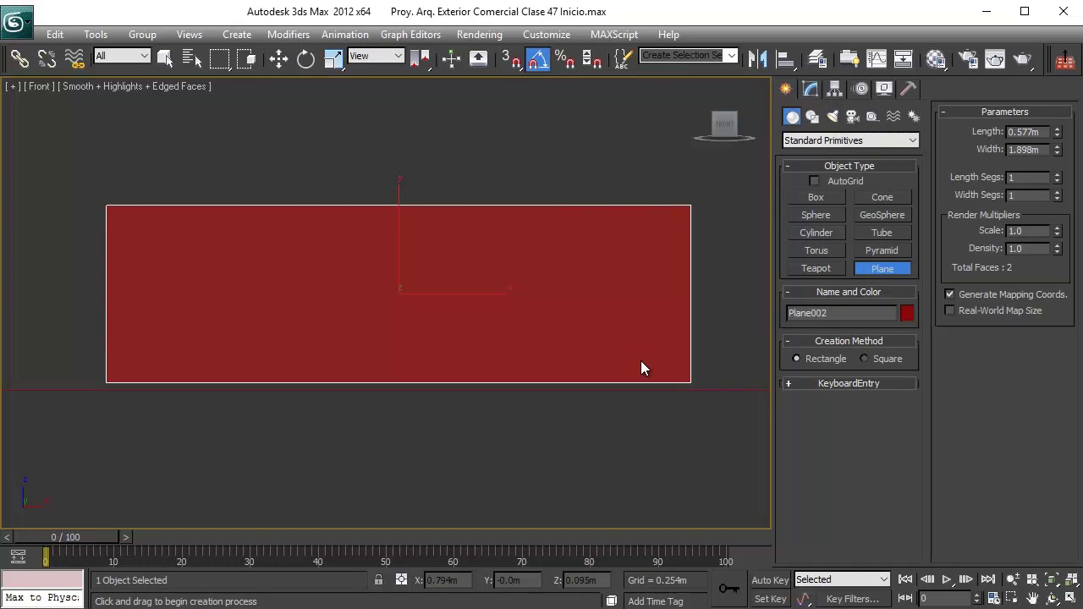
key(w)
click(810, 89)
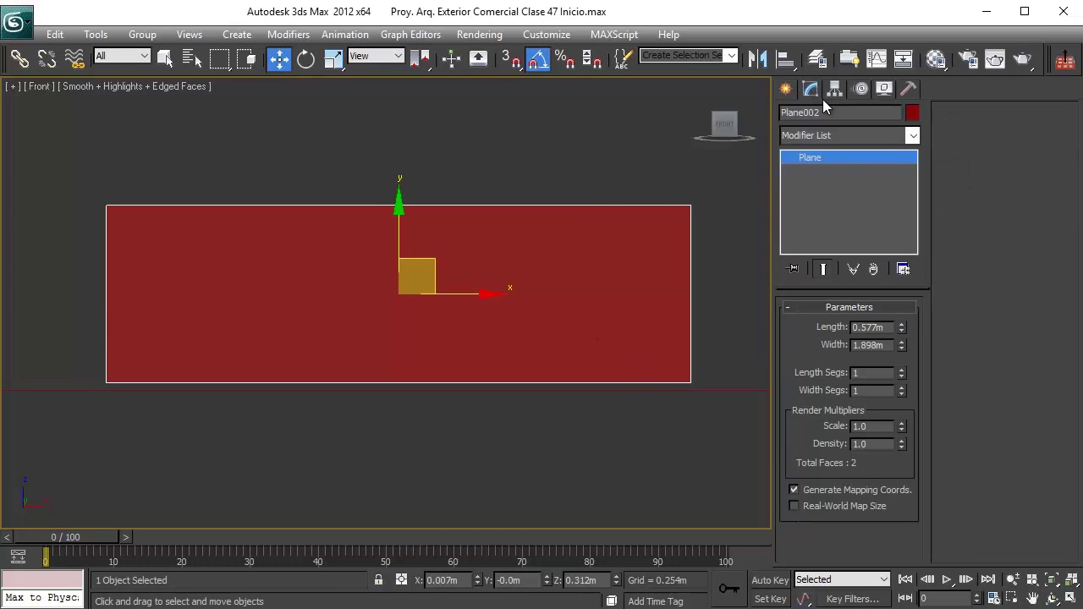
drag(899, 316, 765, 293)
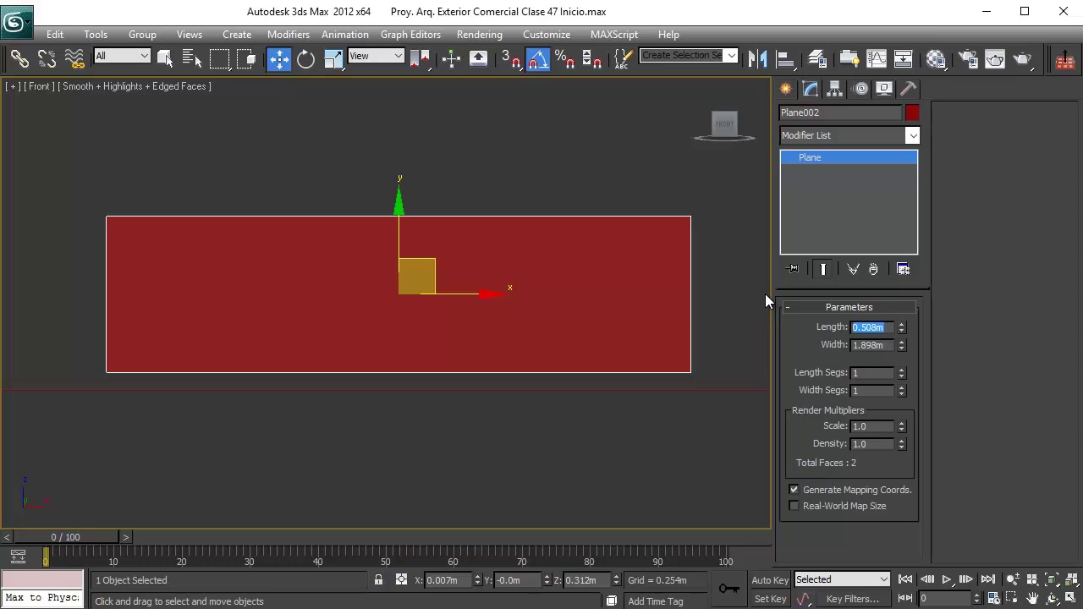
- Examine the grass and flower border in the reference photo img plt 09 in Windows Photo Viewer and return to 3ds Max
key(alt+Tab)
scroll(575, 355, down, 3)
scroll(700, 435, up, 3)
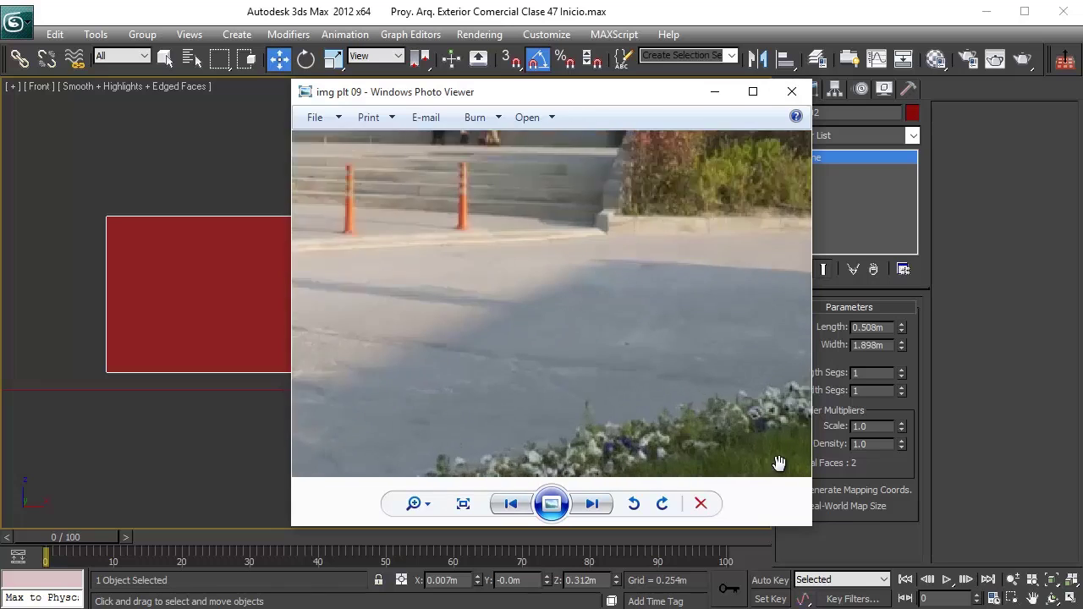
scroll(736, 398, down, 1)
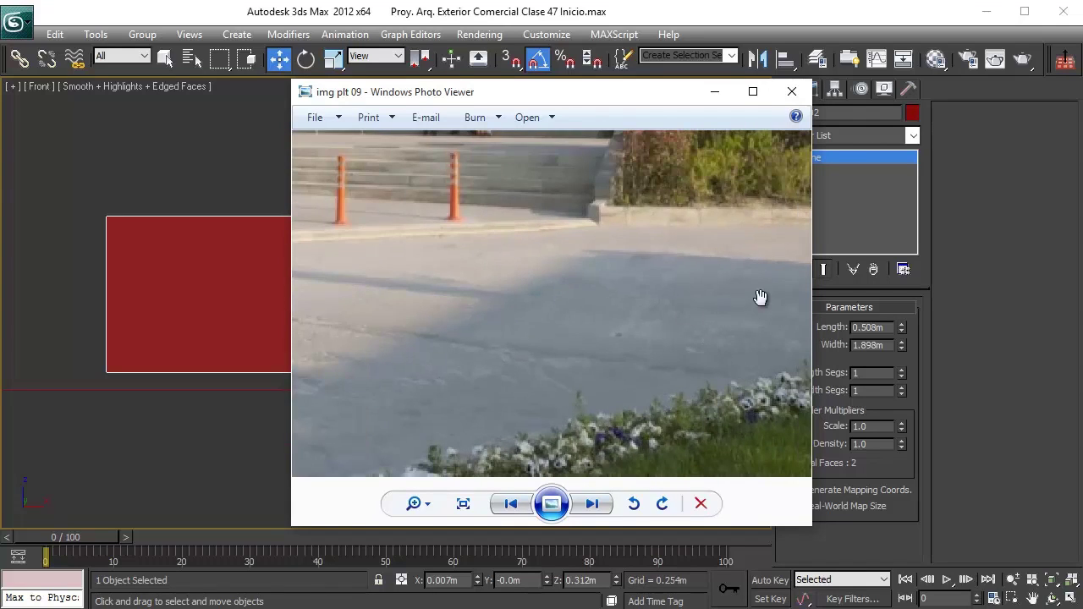
scroll(731, 324, down, 1)
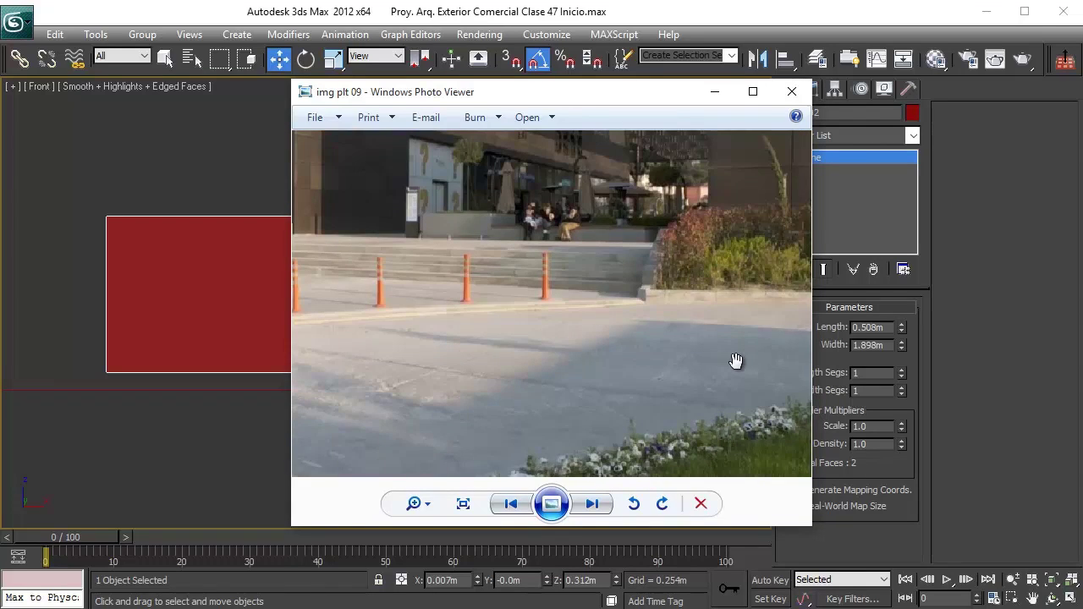
scroll(735, 360, down, 1)
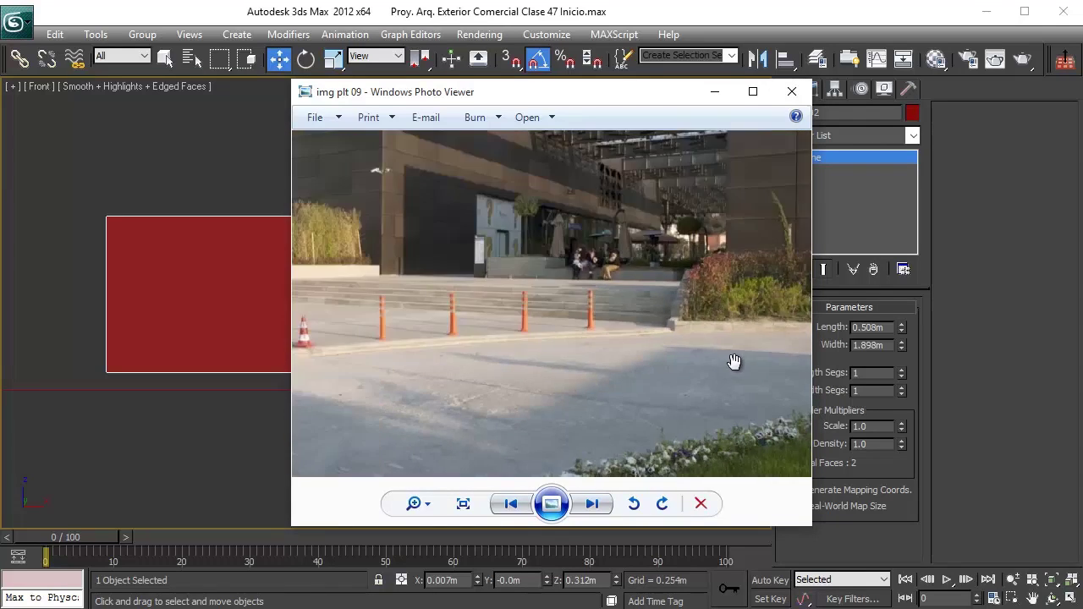
click(713, 93)
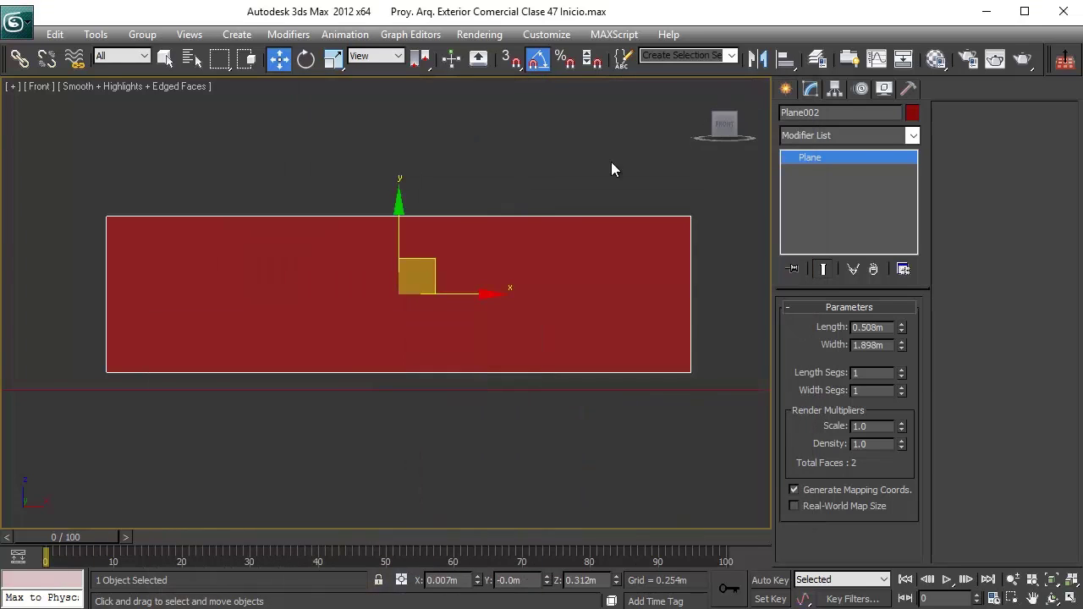
- Set the upright plane's length to 0.15 m and its width to 0.05 m
middle_drag(706, 310, 674, 292)
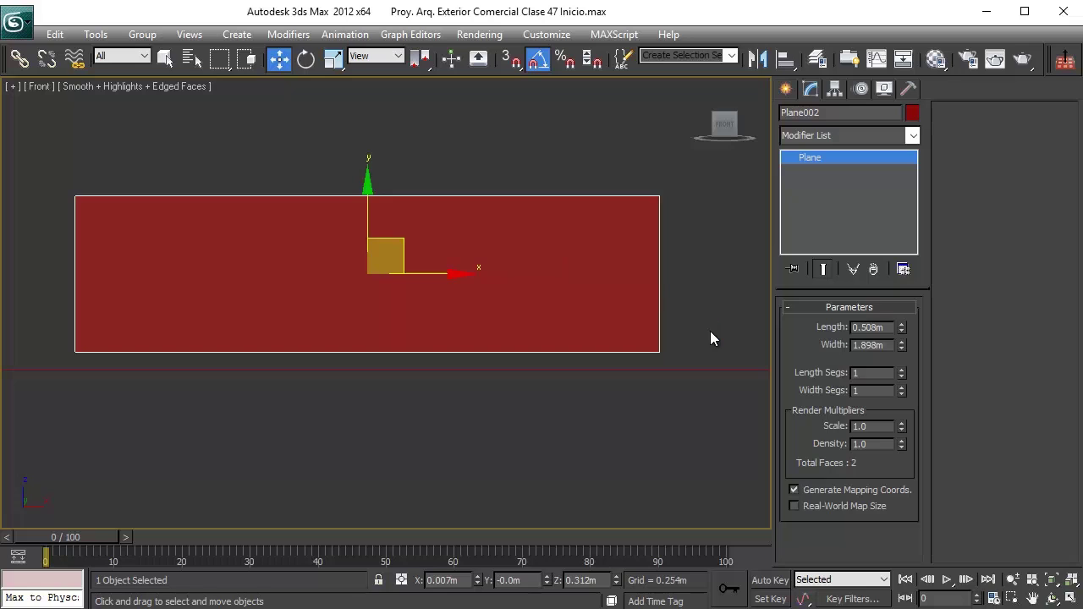
double_click(889, 330)
text(0.15)
key(Return)
middle_drag(469, 283, 480, 314)
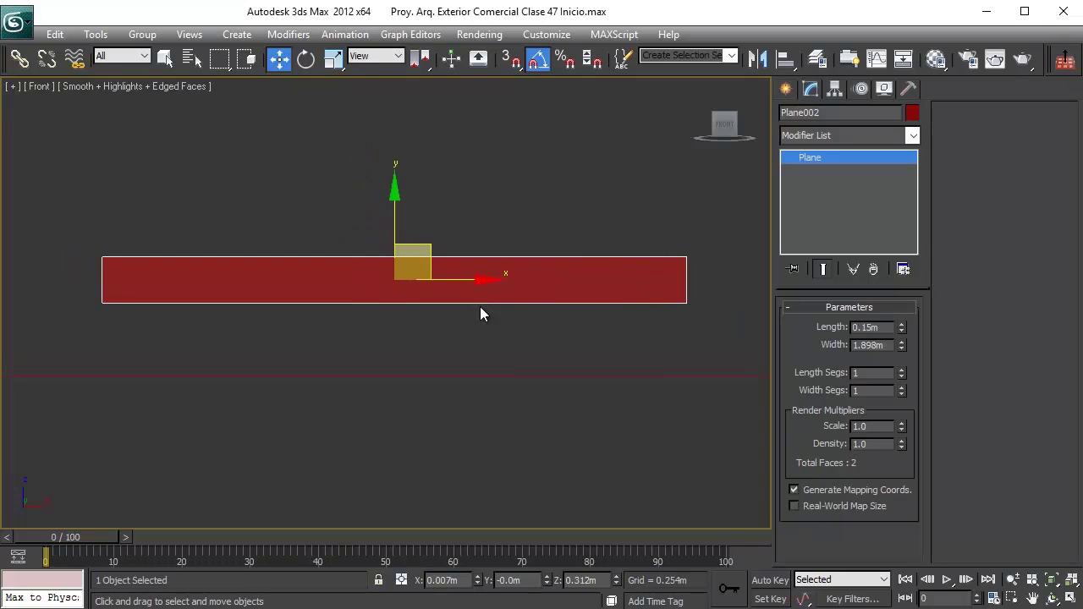
double_click(886, 344)
text(0.05)
key(Return)
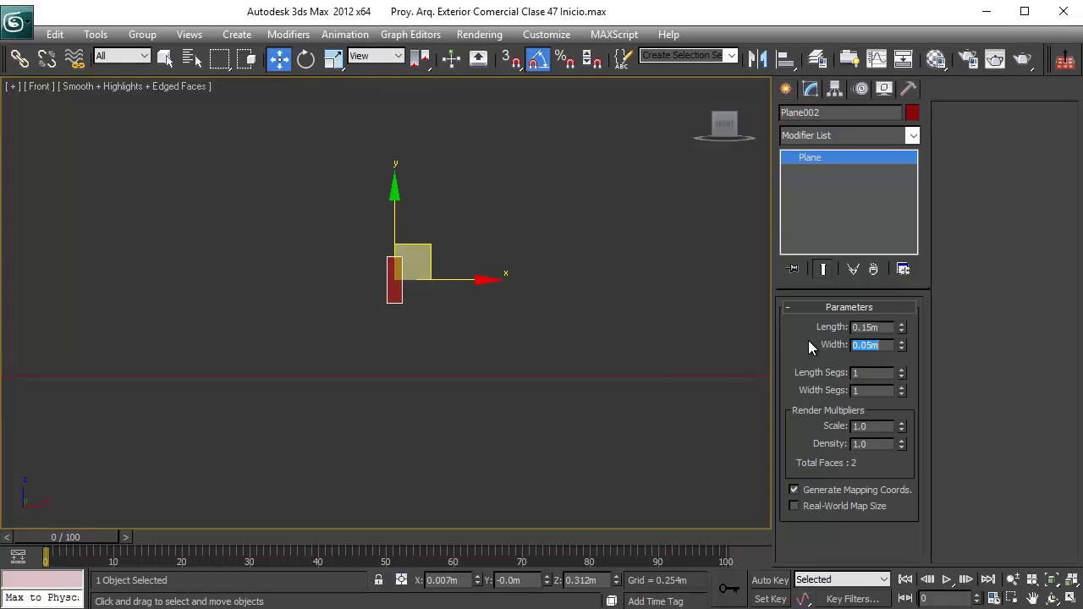
- Widen the upright plane to about 0.2 m
mouse_move(491, 232)
middle_down()
mouse_move(483, 200)
mouse_move(483, 226)
middle_up()
scroll(483, 200, up, 3)
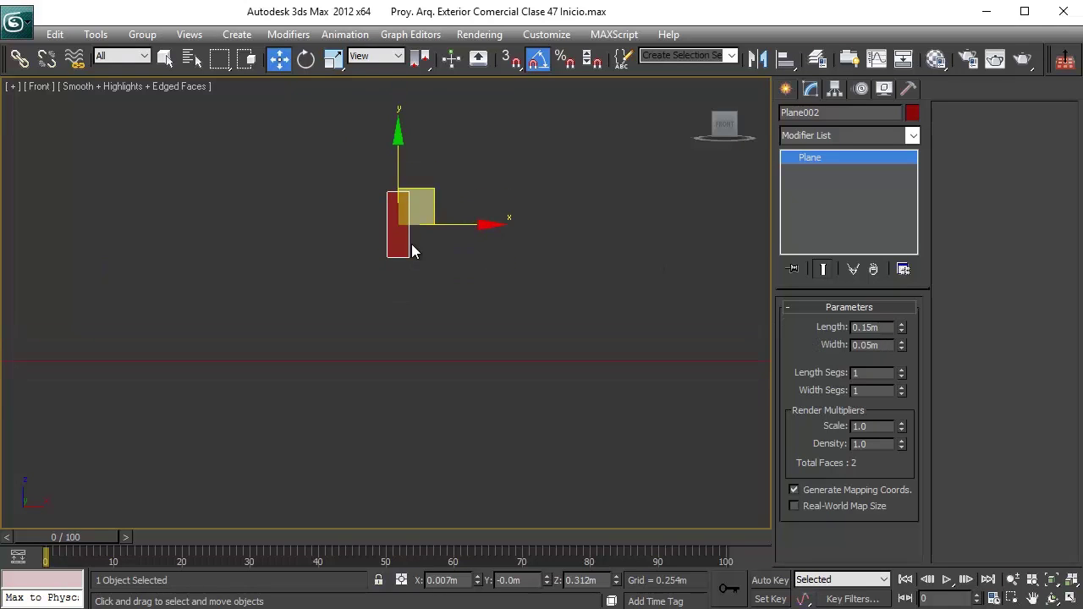
middle_drag(407, 232, 386, 302)
scroll(386, 301, up, 2)
drag(901, 344, 902, 271)
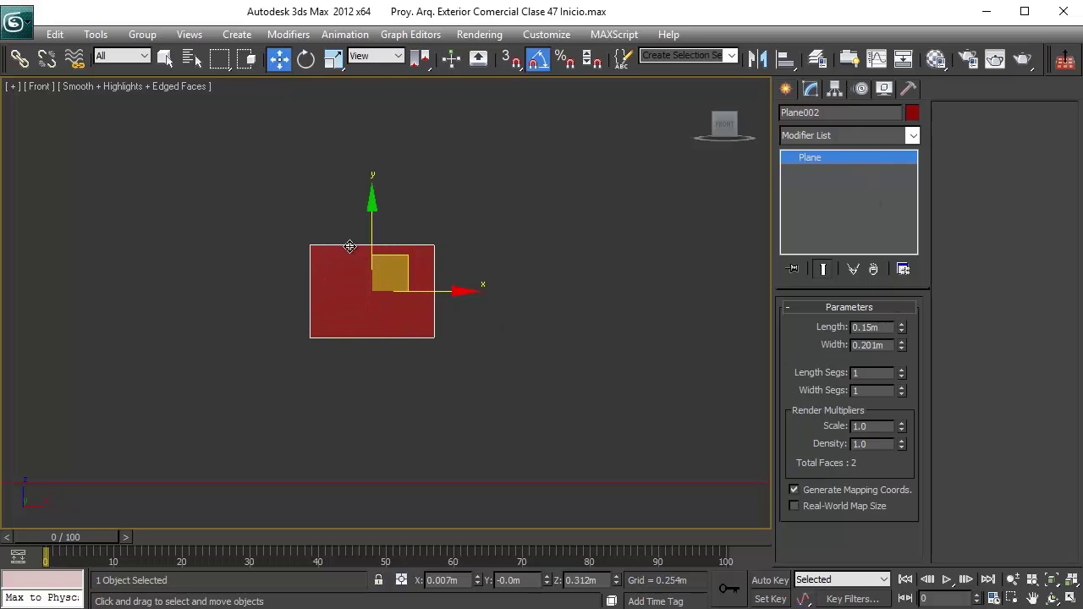
- Lower the upright plane to a Z of about 0.075 m so its bottom edge rests on the ground plane
drag(370, 227, 378, 365)
middle_drag(408, 401, 430, 222)
scroll(426, 241, up, 3)
middle_drag(422, 262, 418, 377)
scroll(407, 334, up, 1)
scroll(407, 314, up, 1)
scroll(422, 283, down, 1)
drag(439, 278, 448, 303)
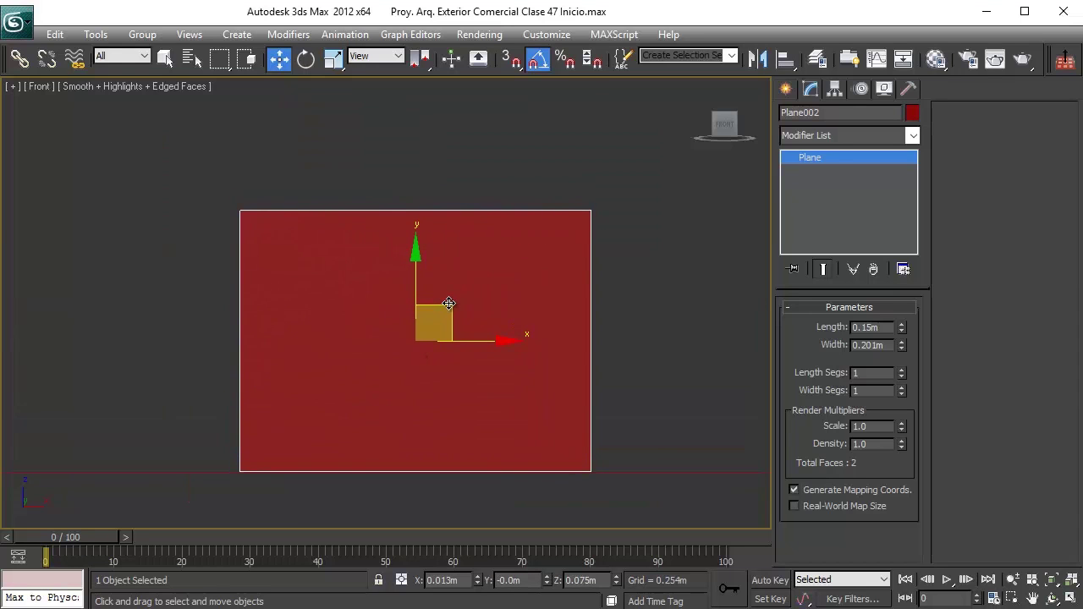
- Return to the Perspective view framed on the upright plane and reset all the Material Editor slots
key(p)
key(z)
alt+middle_drag(479, 318, 452, 341)
scroll(474, 287, down, 3)
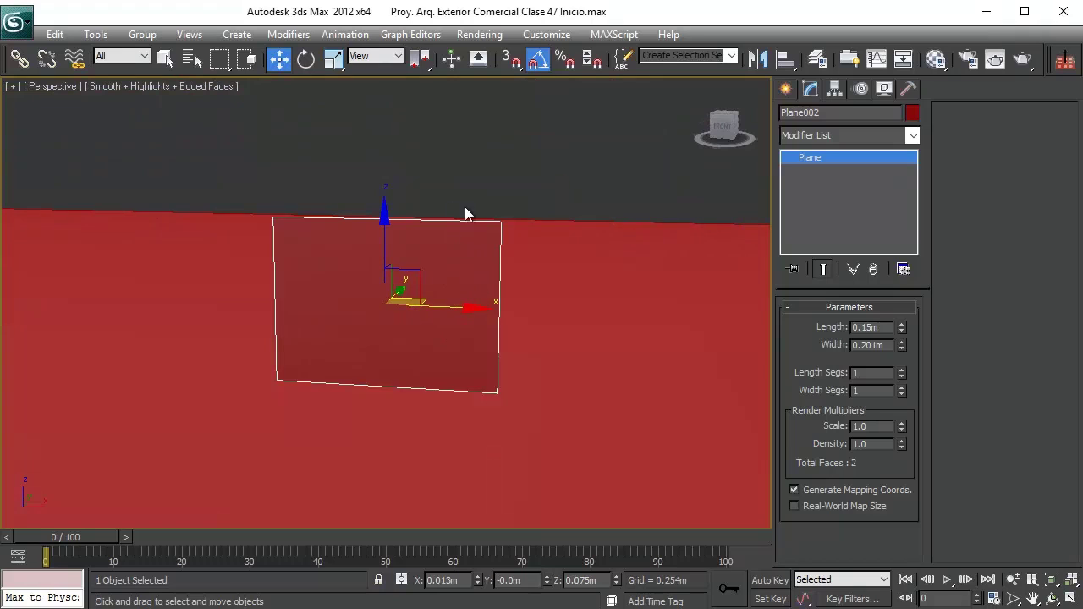
key(m)
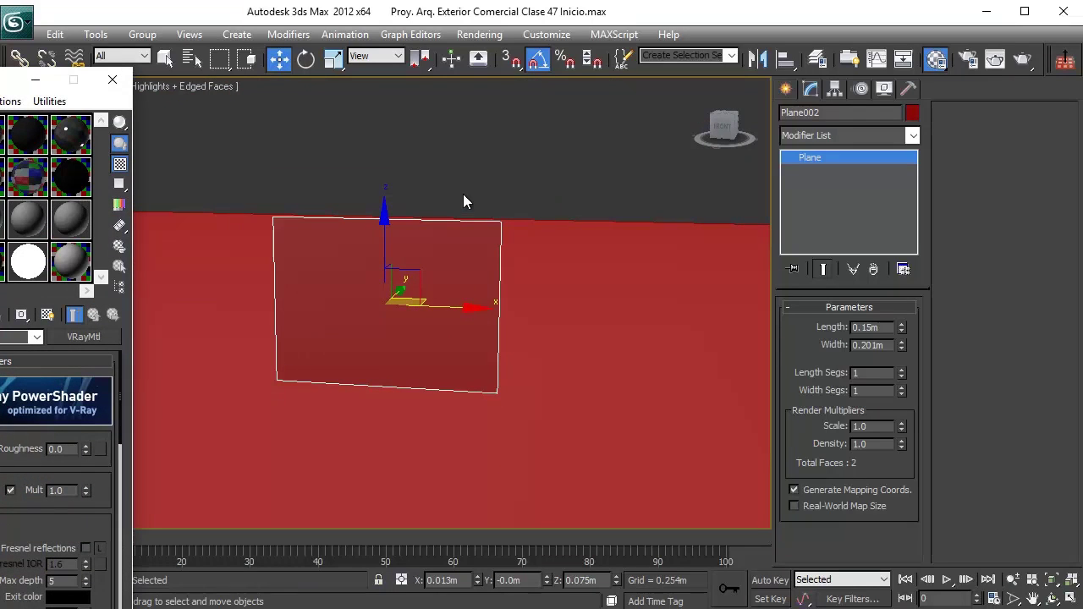
drag(1, 85, 542, 17)
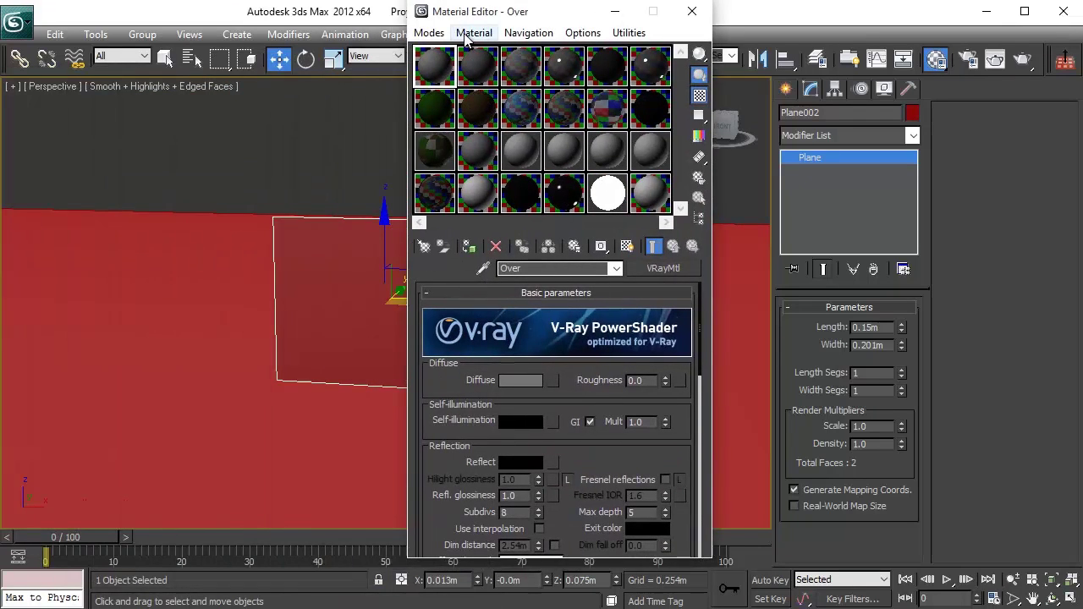
click(615, 33)
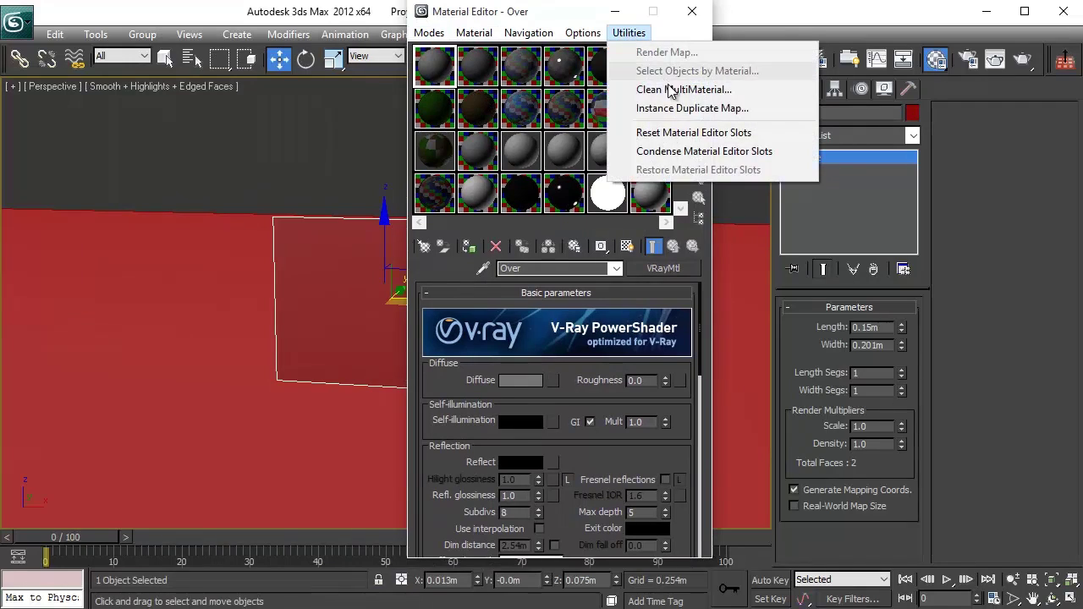
click(654, 131)
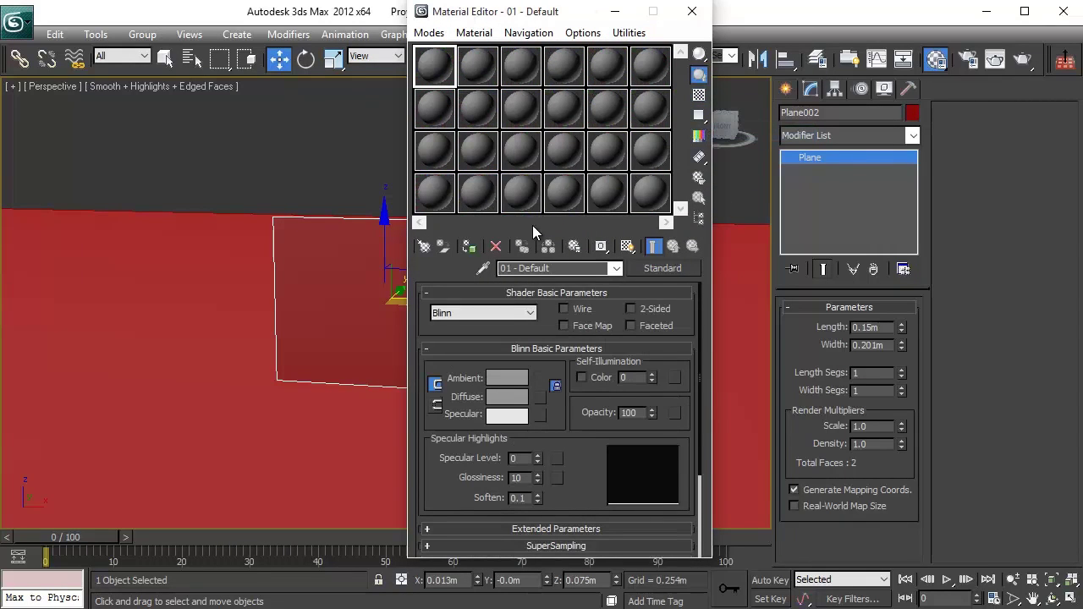
- Name the first material Cesped 02 and change its type to VRayMtl
click(574, 269)
text(Cesped 02)
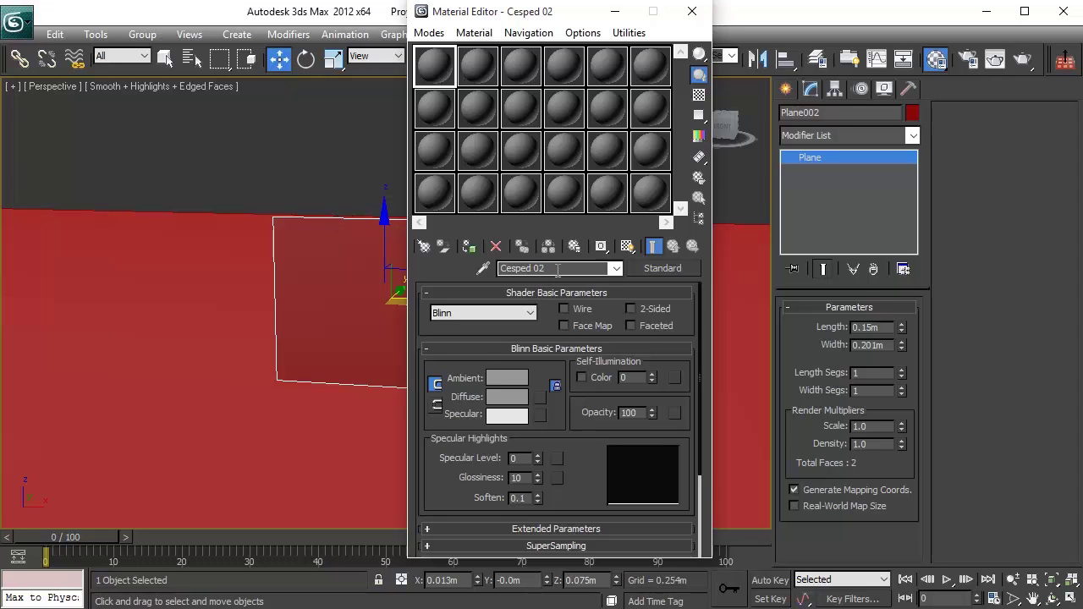
click(662, 268)
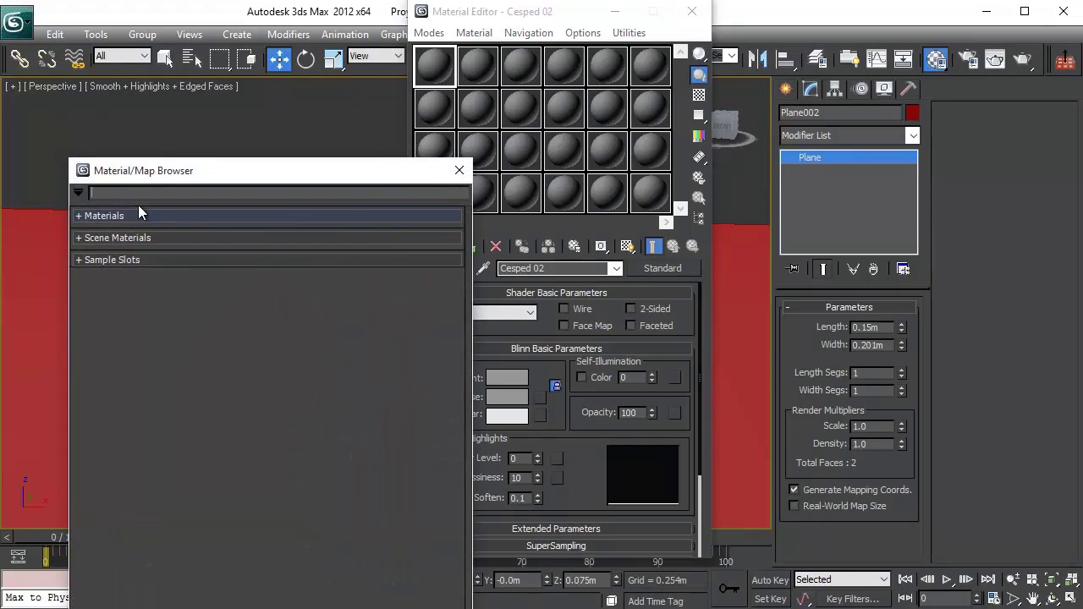
click(102, 215)
click(141, 544)
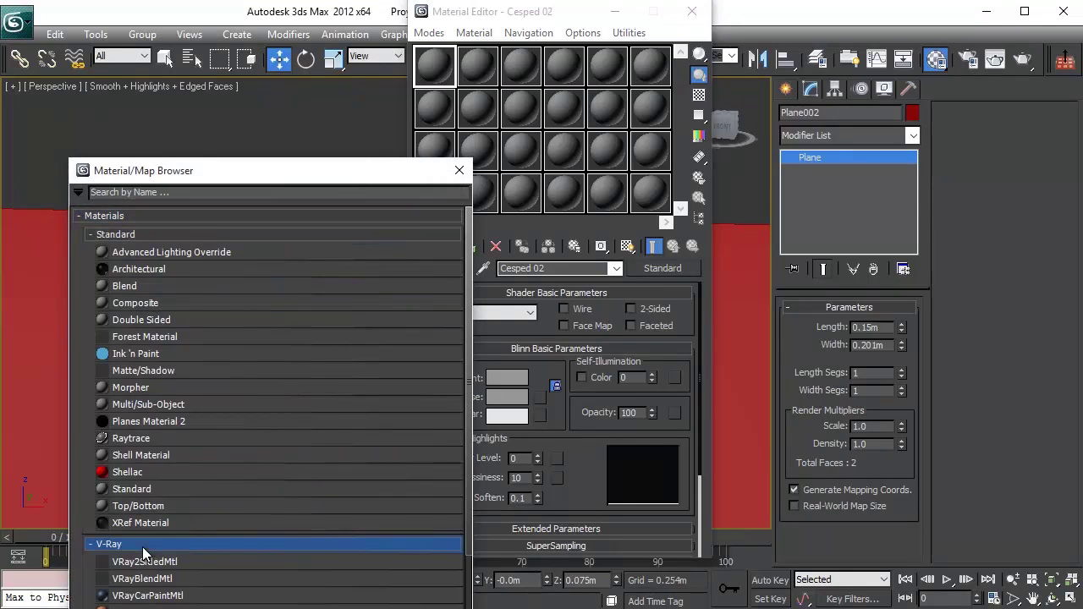
drag(217, 170, 335, 68)
scroll(300, 420, down, 2)
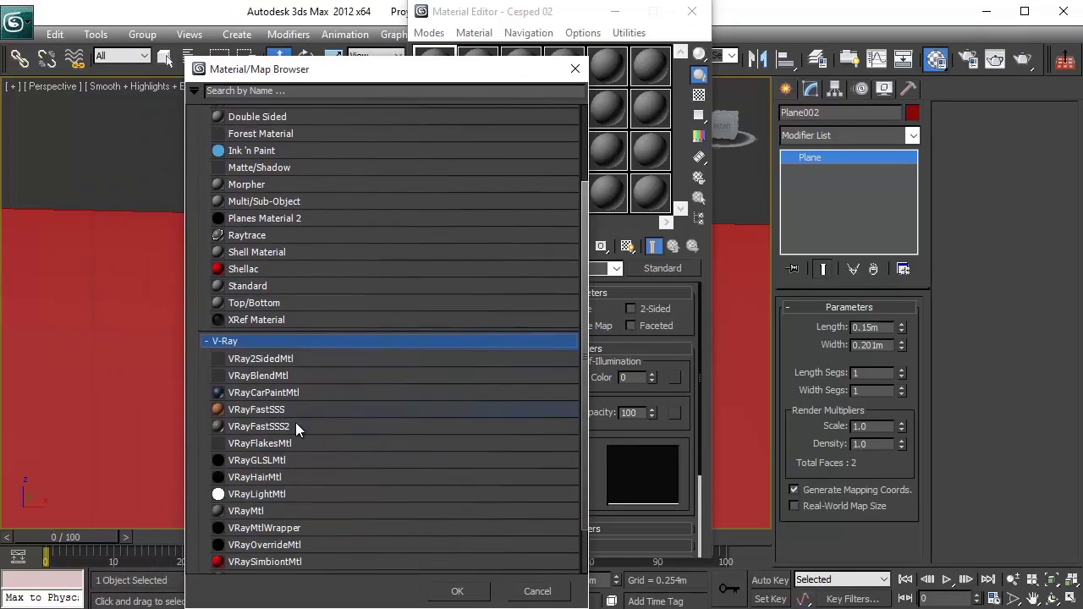
double_click(254, 511)
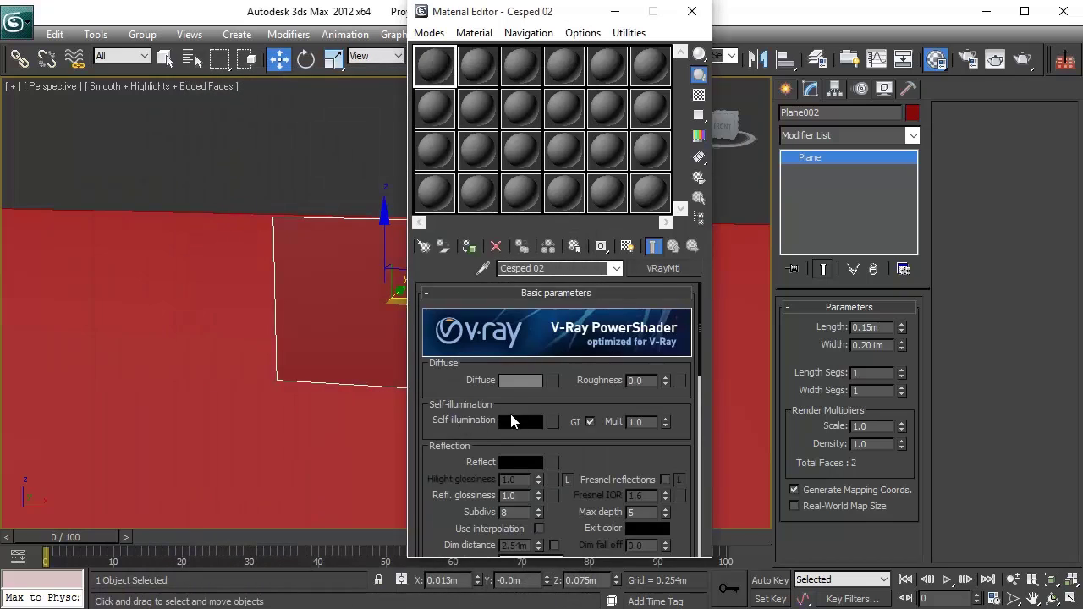
- Load the Cesped 02 image from the Texturas folder of Arq Exterior Comercial as the material's diffuse bitmap
click(551, 380)
drag(236, 178, 510, 72)
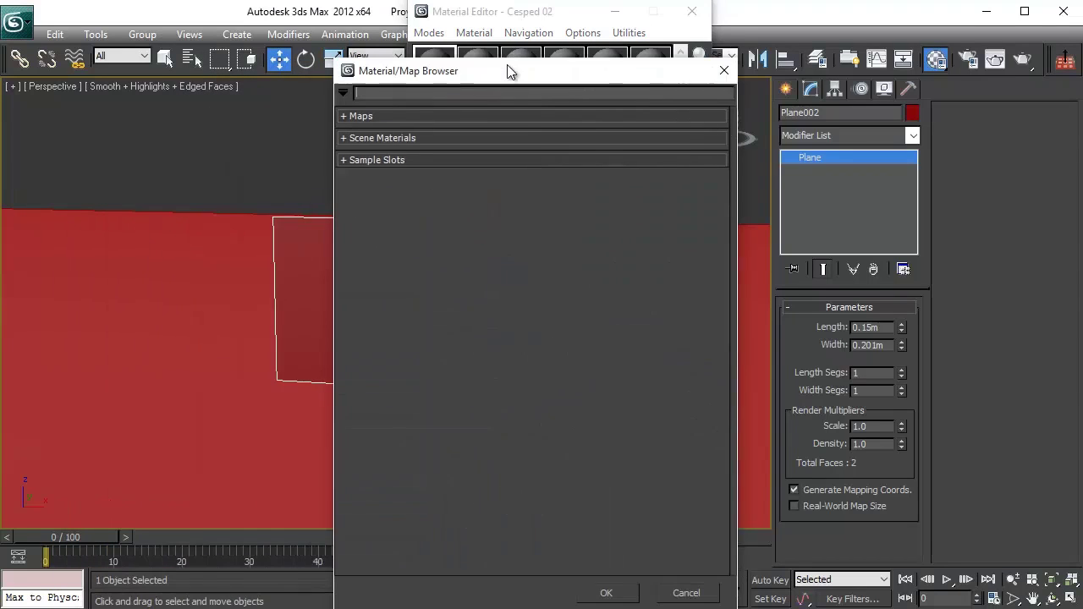
click(354, 117)
double_click(412, 154)
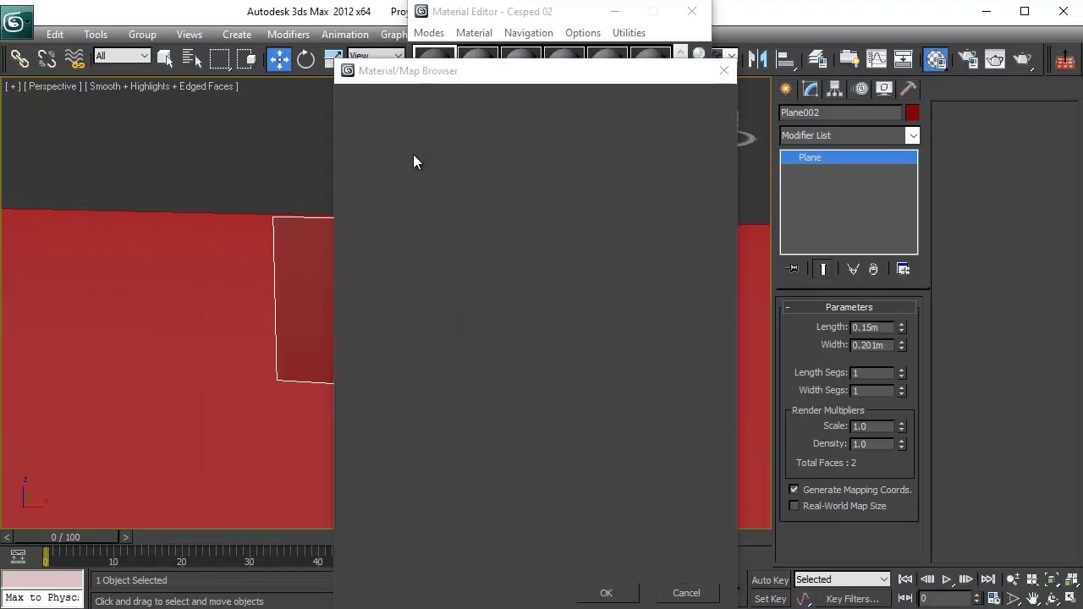
click(179, 68)
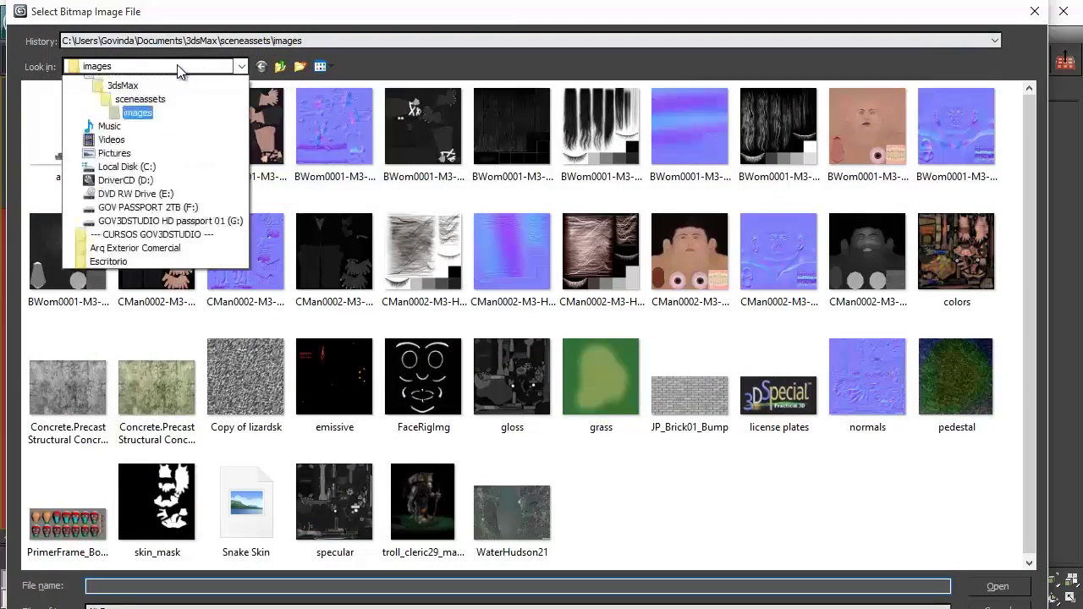
click(135, 399)
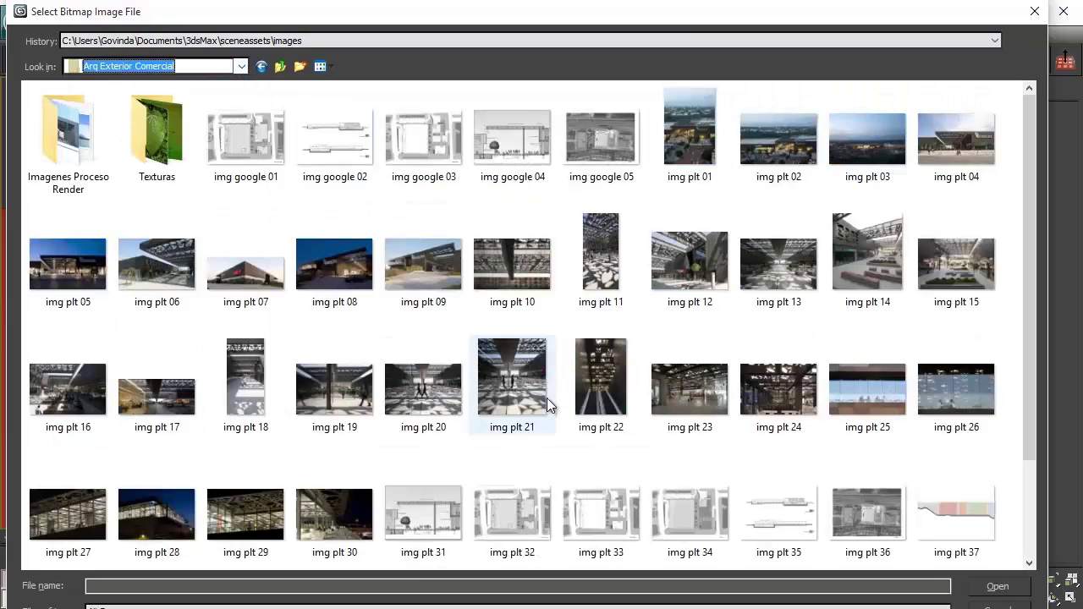
double_click(165, 144)
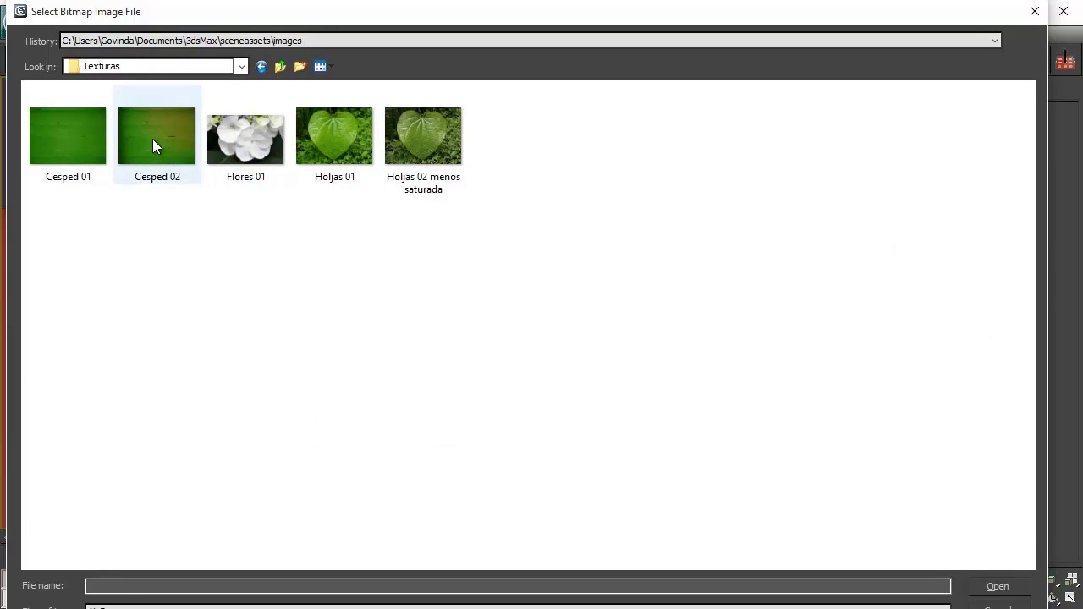
click(152, 138)
click(996, 585)
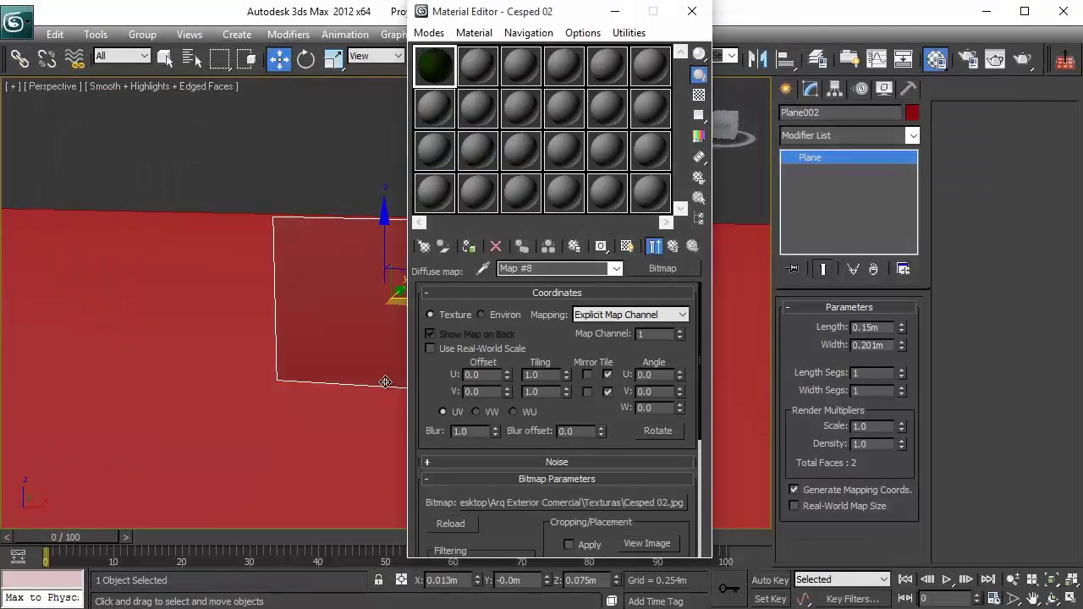
- Assign the grass material to the upright plane and show its diffuse texture in the viewport
click(469, 246)
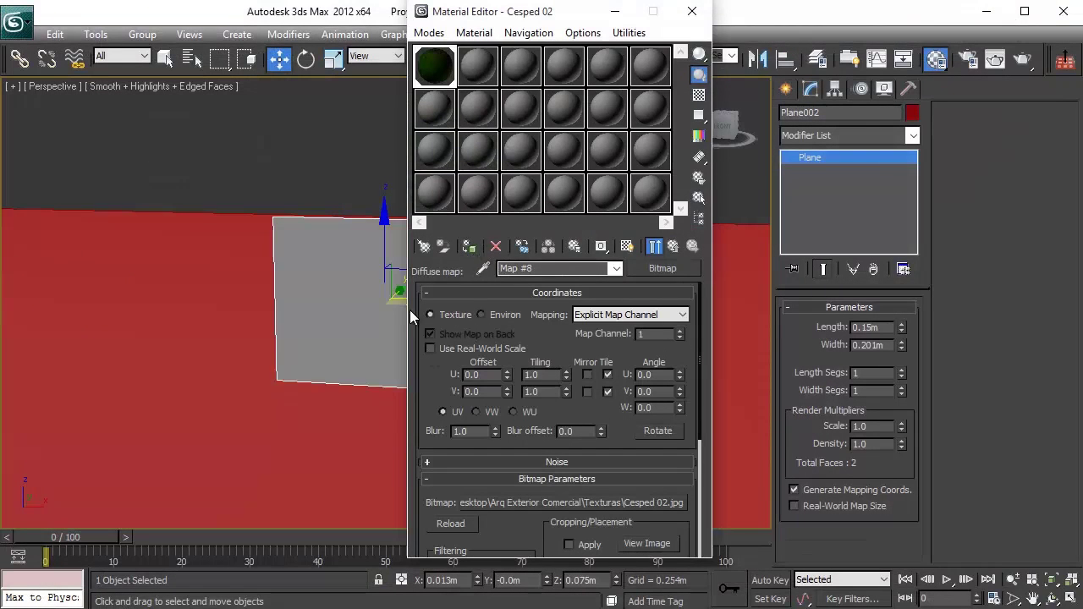
click(626, 246)
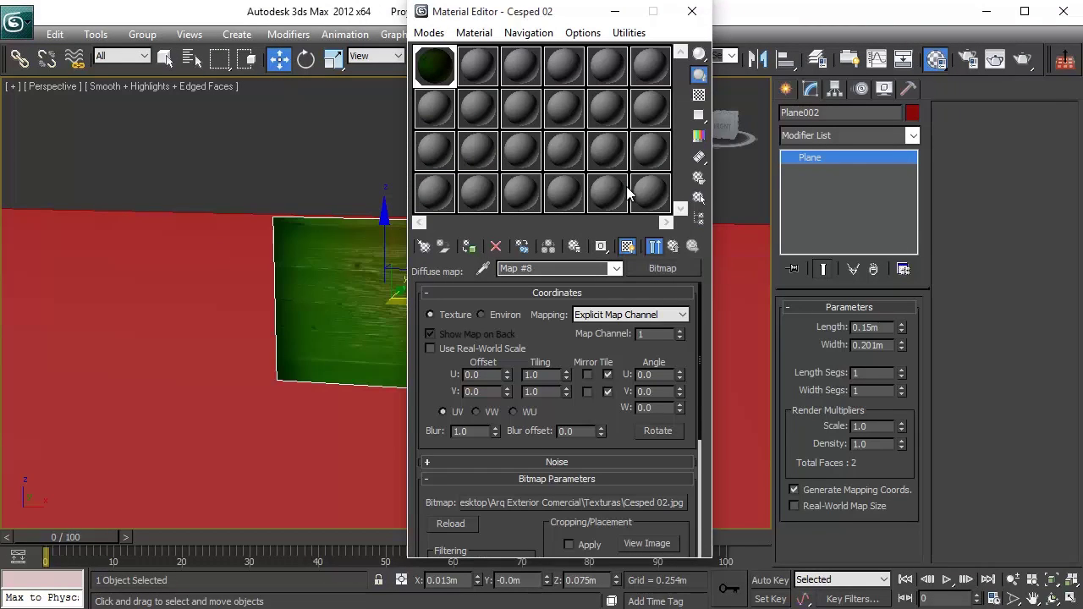
click(688, 19)
scroll(500, 362, up, 8)
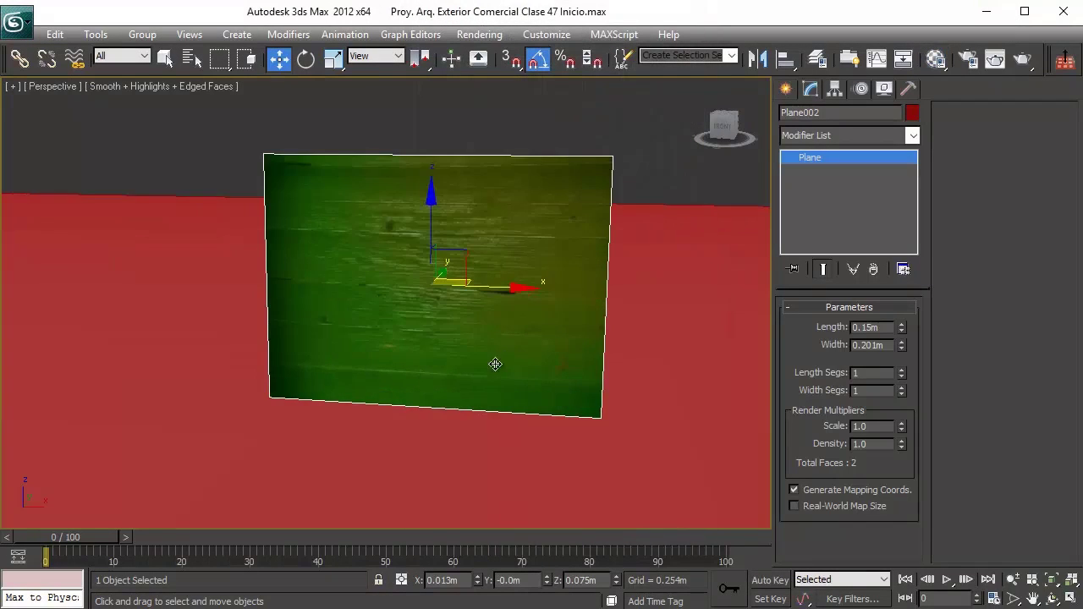
alt+middle_drag(468, 403, 444, 392)
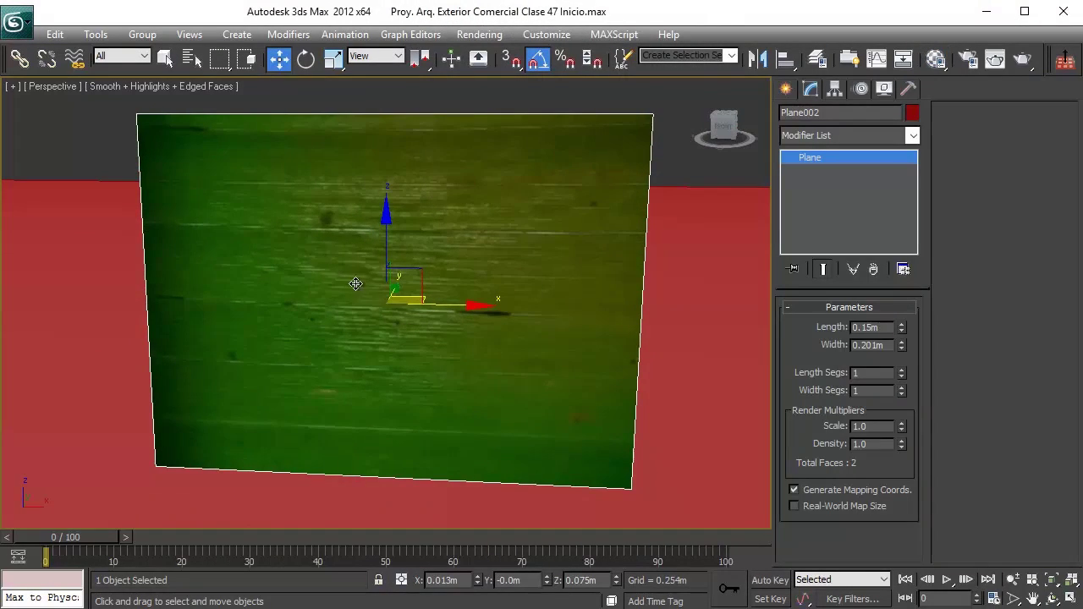
middle_drag(401, 252, 395, 236)
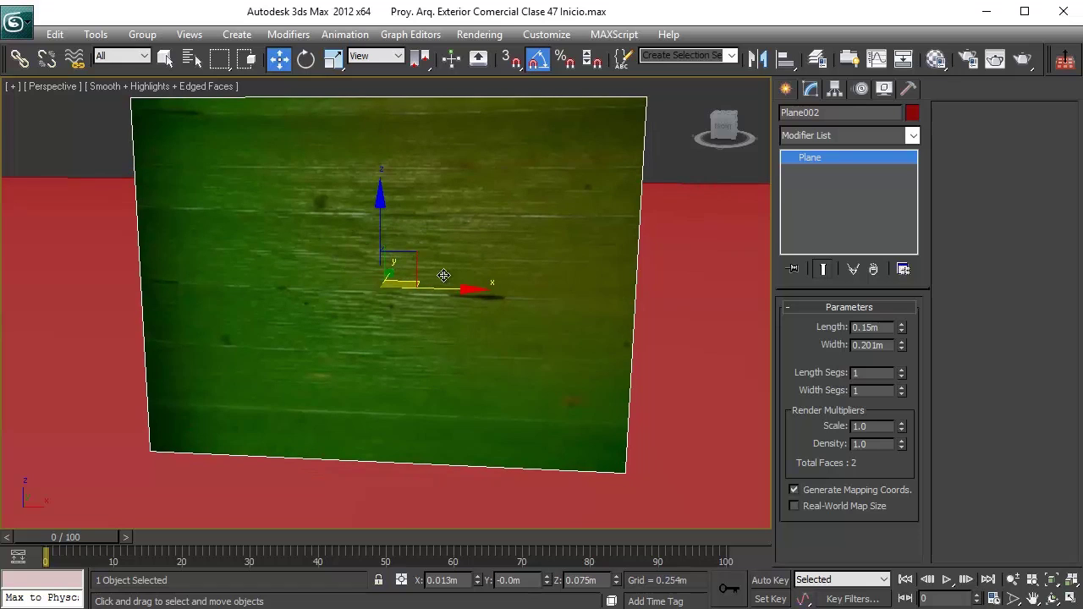
- Rotate the grass bitmap by setting its W angle to -90 so the blade fibres run vertically on the plane
key(m)
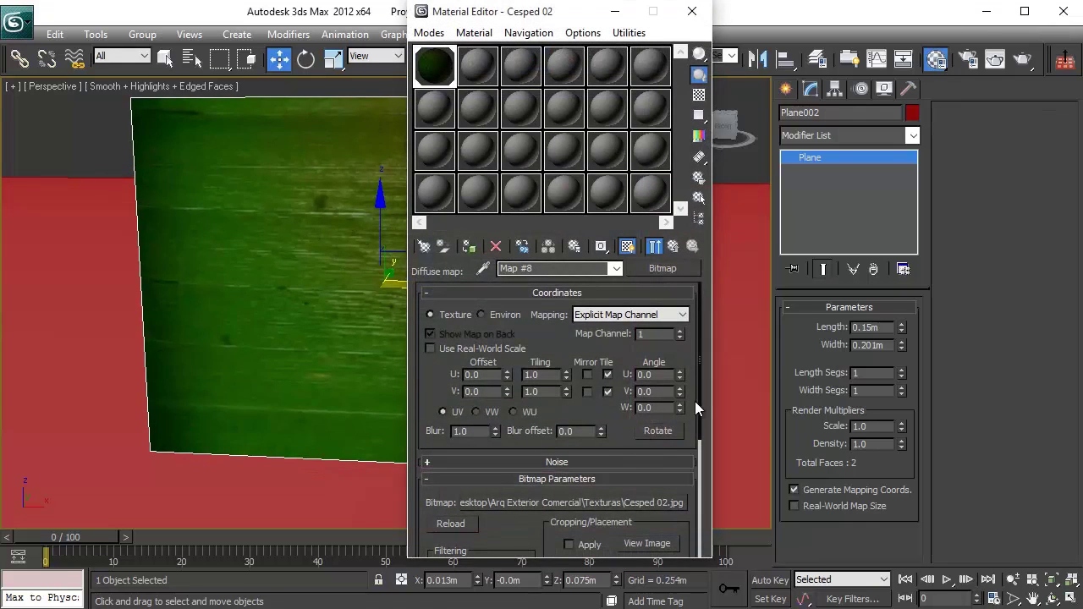
double_click(651, 408)
text(90)
key(Return)
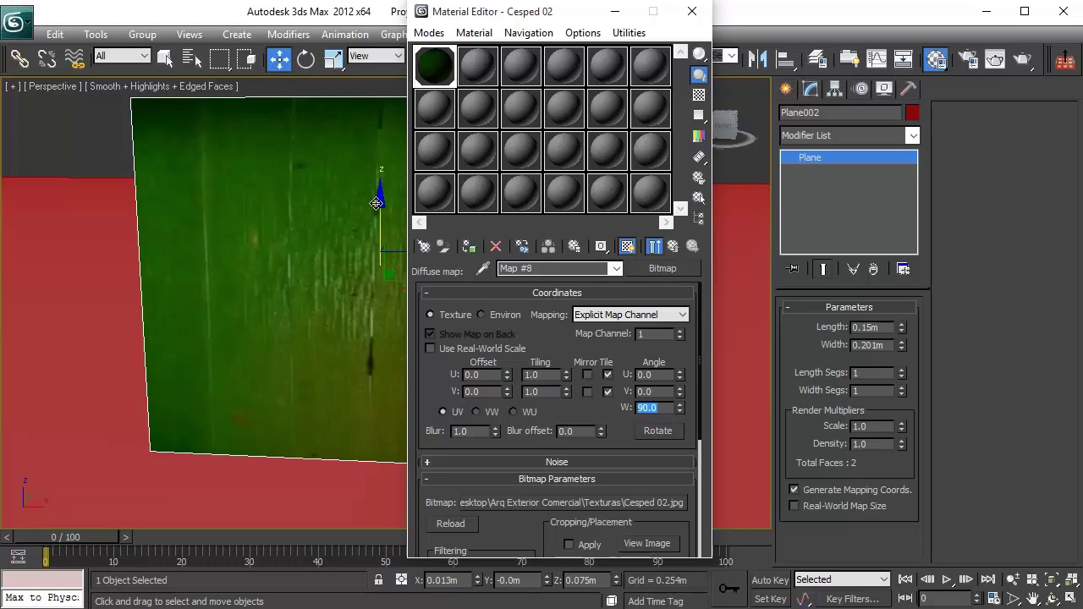
text(-90)
key(Return)
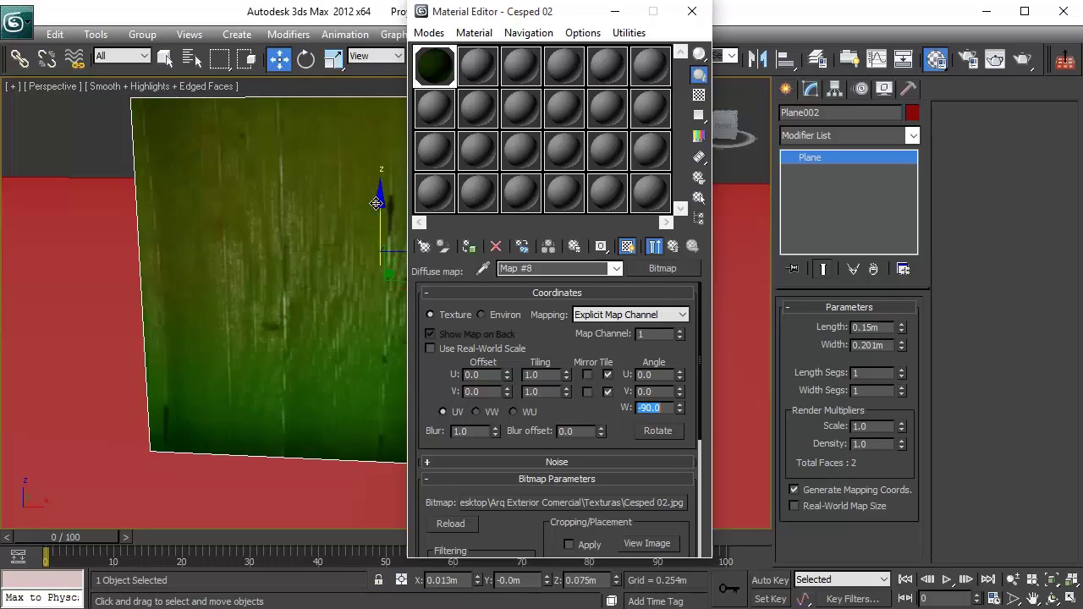
click(686, 17)
scroll(466, 263, down, 4)
mouse_move(448, 285)
alt+middle_down()
mouse_move(404, 251)
mouse_move(457, 291)
mouse_move(498, 272)
mouse_move(452, 274)
alt+middle_up()
scroll(452, 274, up, 5)
middle_drag(368, 249, 387, 287)
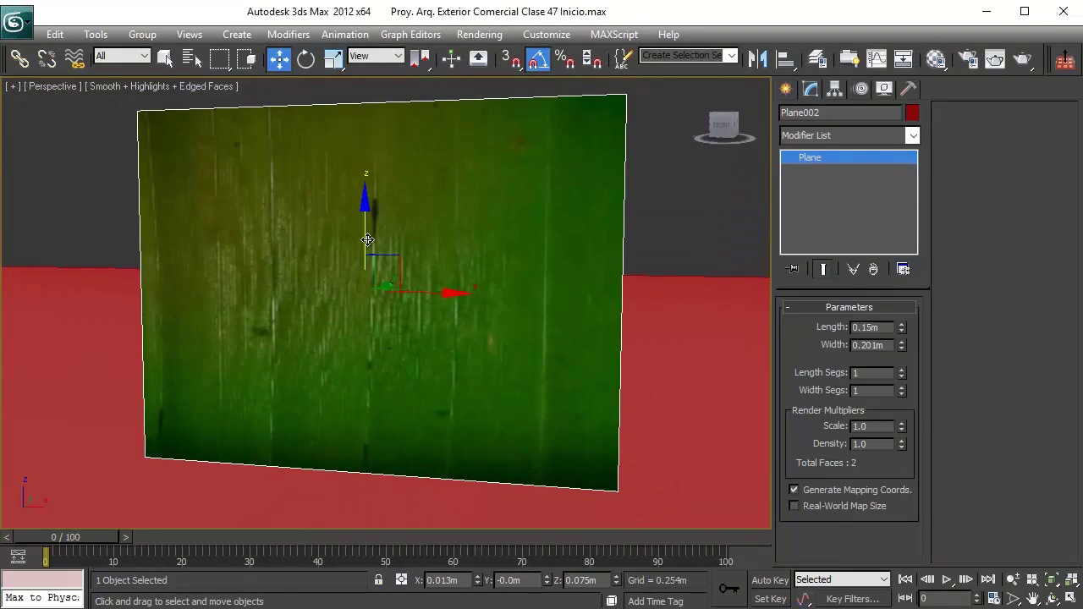
alt+middle_drag(368, 242, 382, 244)
- Switch to the Front view and convert the upright plane to an Editable Poly
key(f)
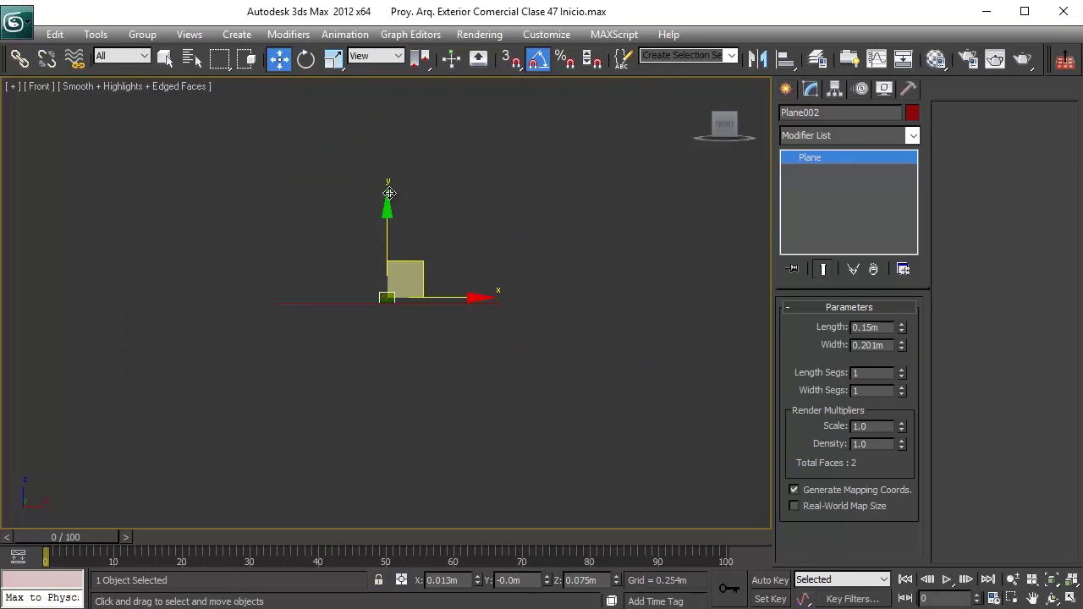
middle_drag(397, 334, 381, 266)
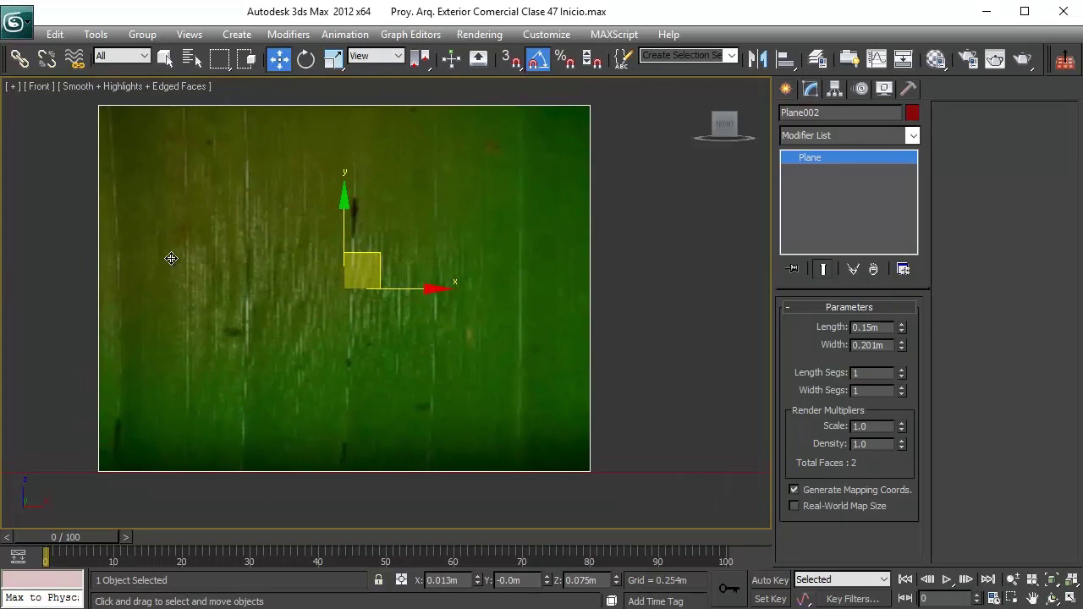
middle_drag(412, 303, 334, 302)
middle_drag(452, 294, 304, 306)
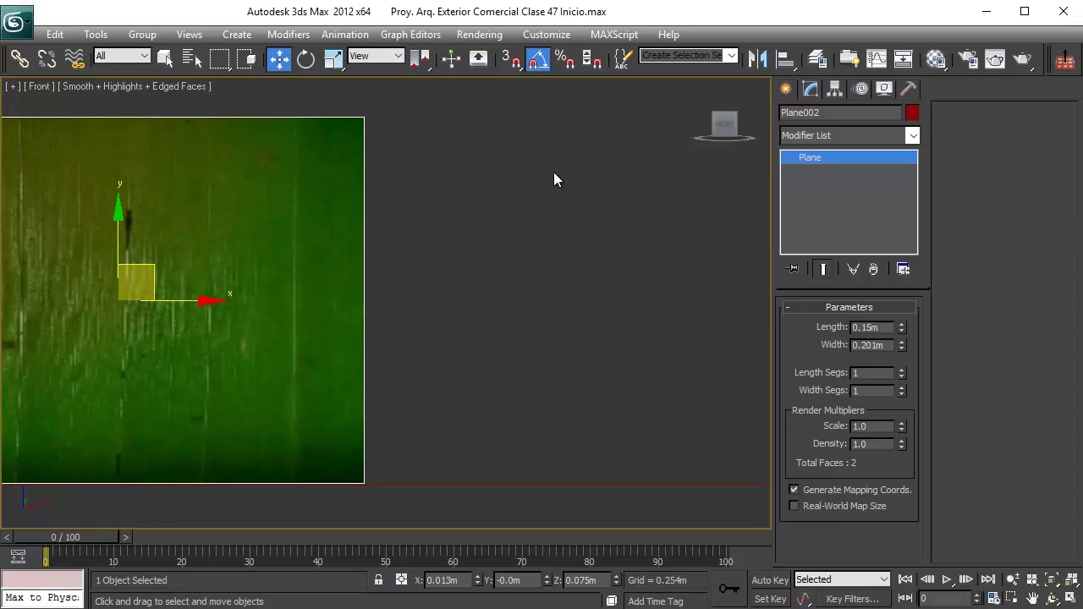
middle_drag(295, 254, 454, 251)
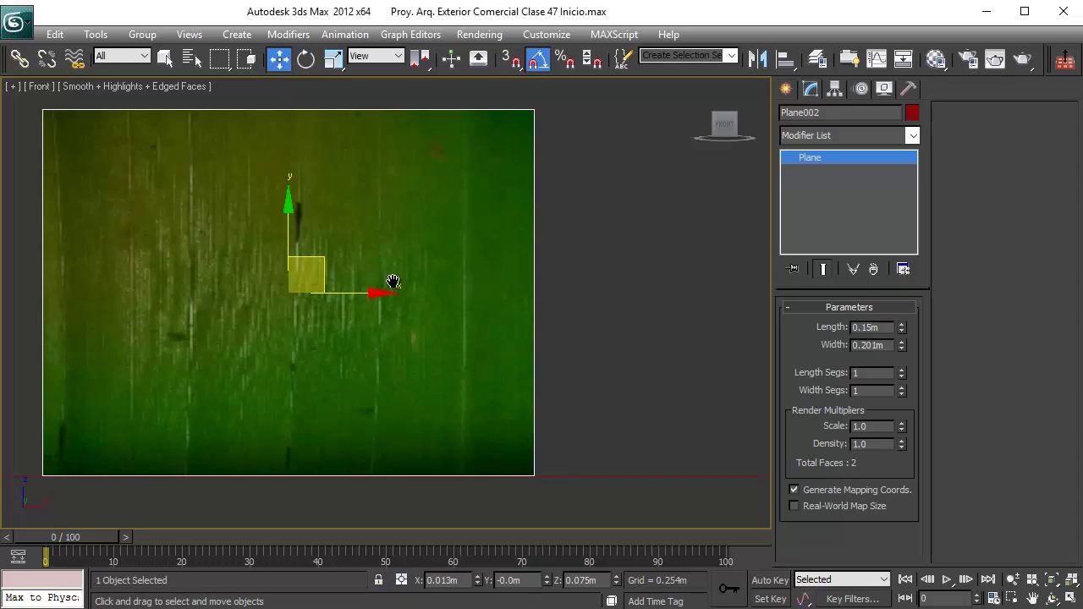
middle_drag(394, 283, 426, 296)
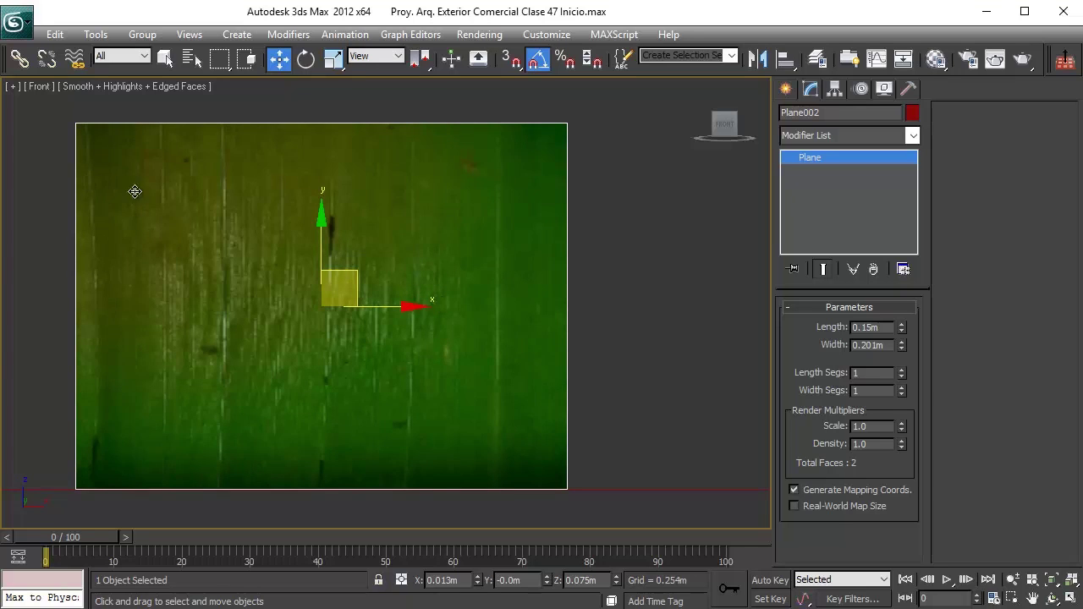
middle_drag(202, 233, 331, 245)
right_click(331, 244)
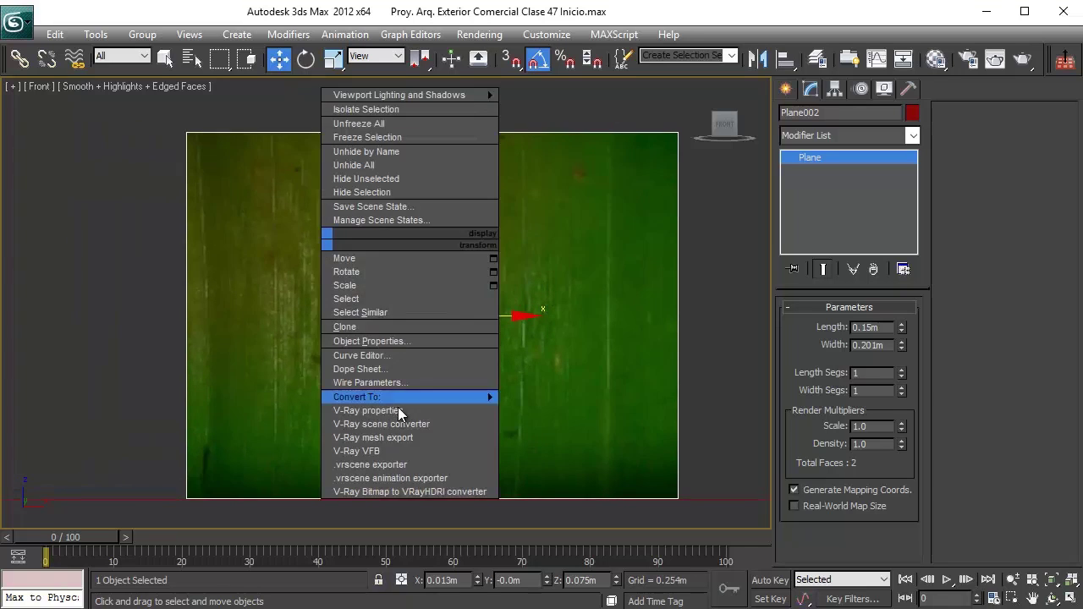
mouse_move(417, 399)
click(560, 411)
middle_drag(524, 365, 507, 358)
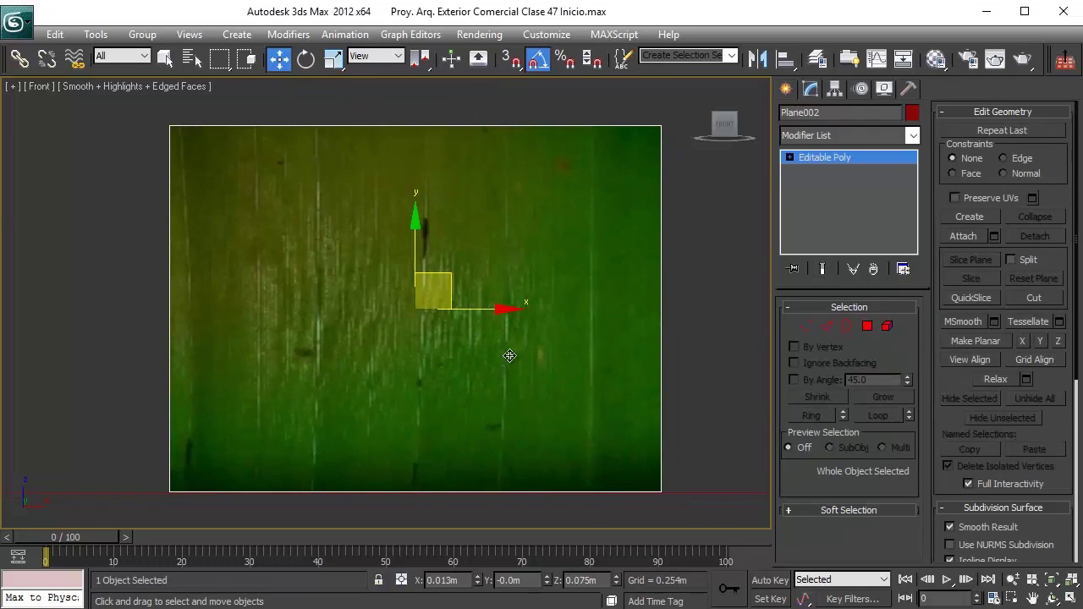
- Connect the plane's two vertical side edges with 2 segments to add horizontal divisions
click(828, 327)
drag(722, 266, 3, 401)
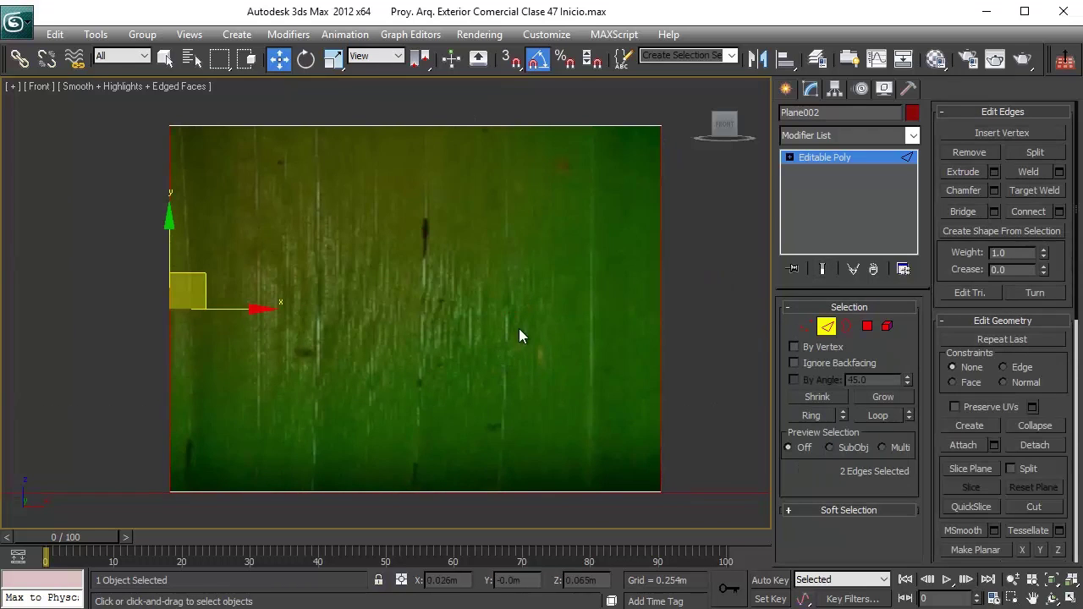
middle_drag(577, 300, 510, 280)
click(1058, 211)
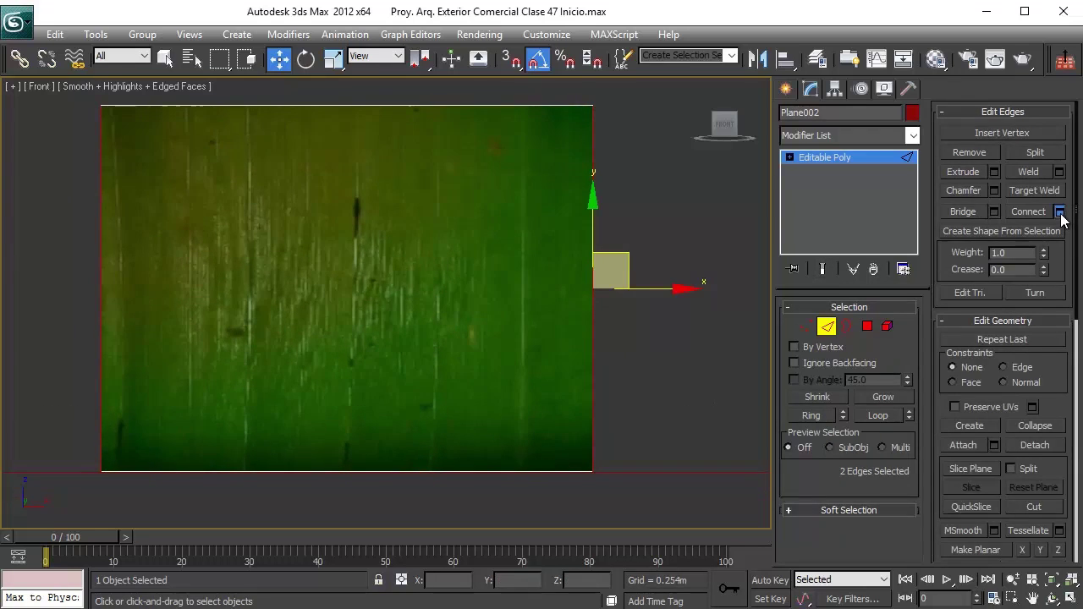
click(405, 314)
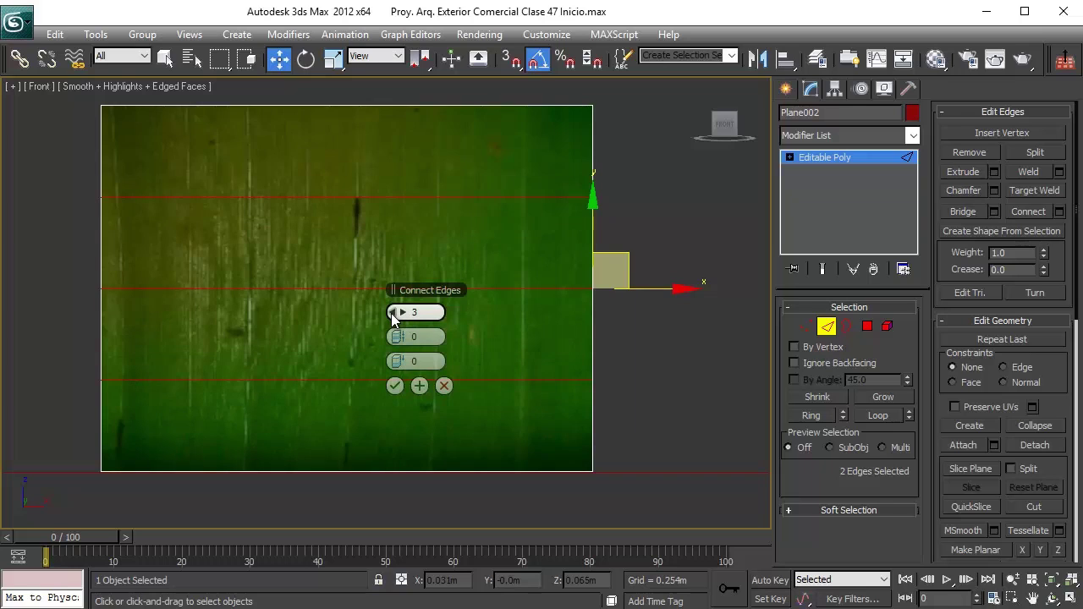
click(392, 313)
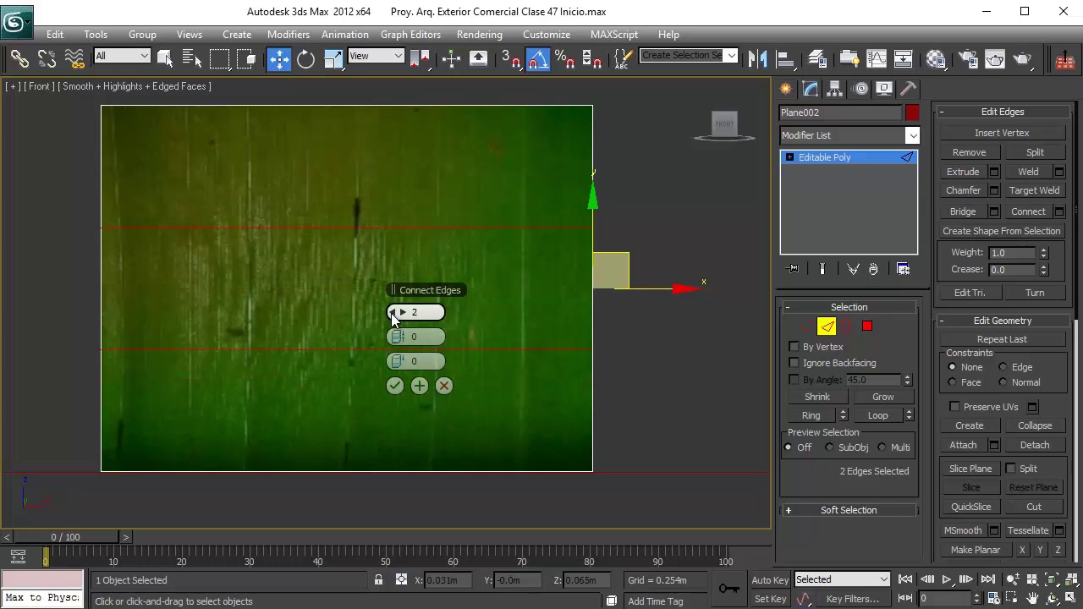
click(394, 386)
middle_drag(384, 363, 387, 307)
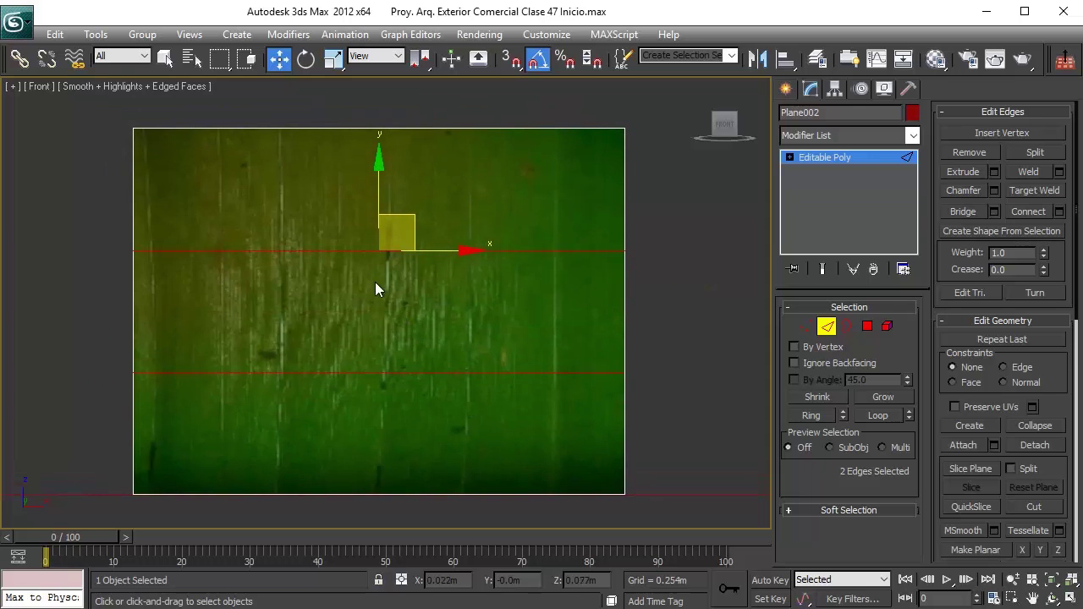
- Connect the plane's four horizontal edges with 8 segments to add vertical divisions, and exit edge editing
scroll(418, 294, down, 3)
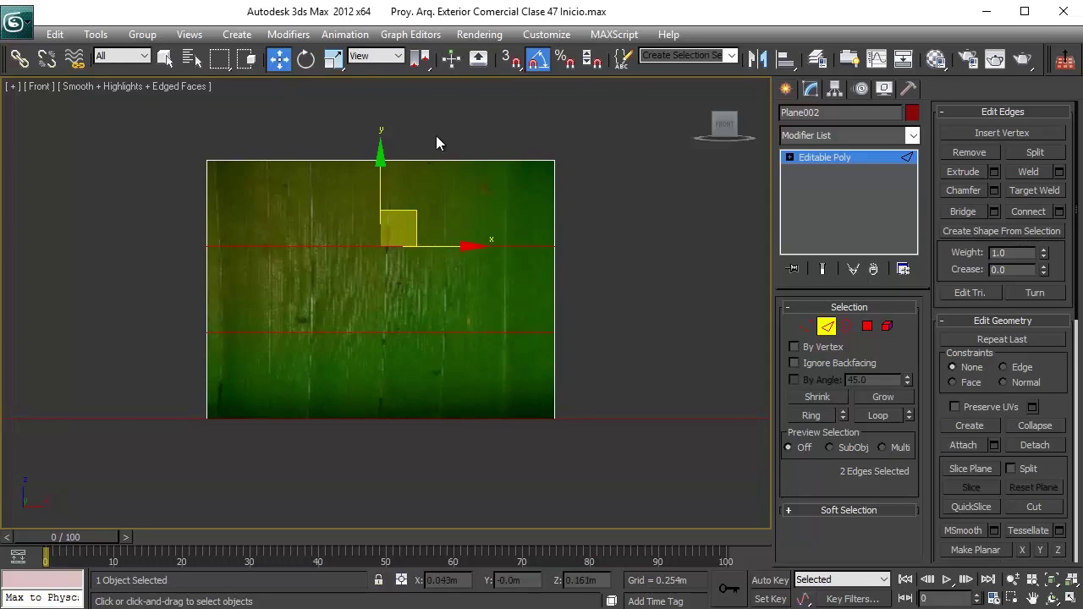
drag(438, 126, 405, 503)
middle_drag(256, 283, 301, 325)
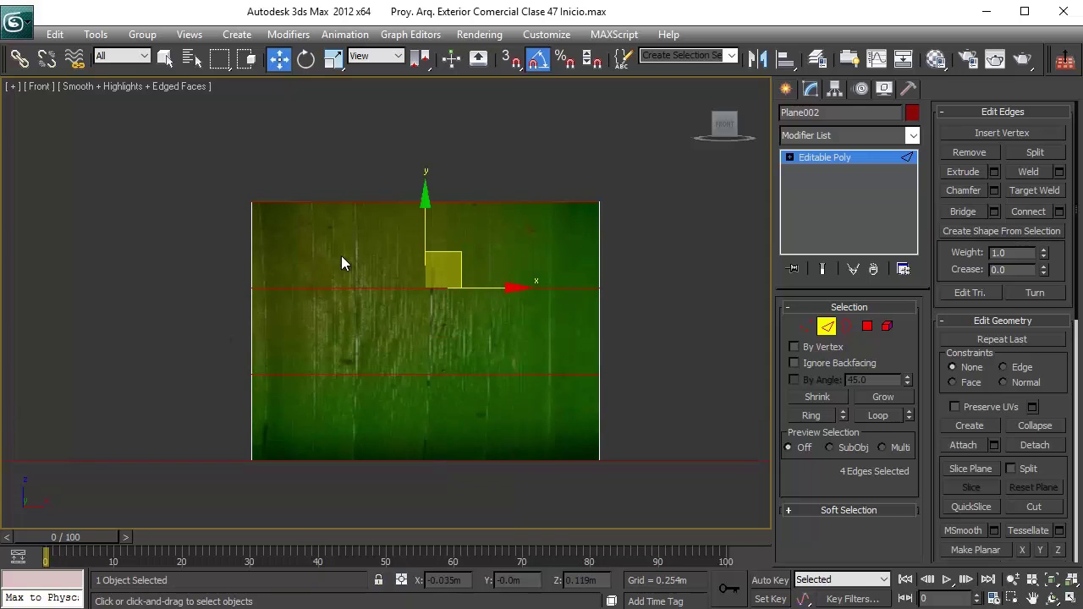
scroll(551, 306, up, 3)
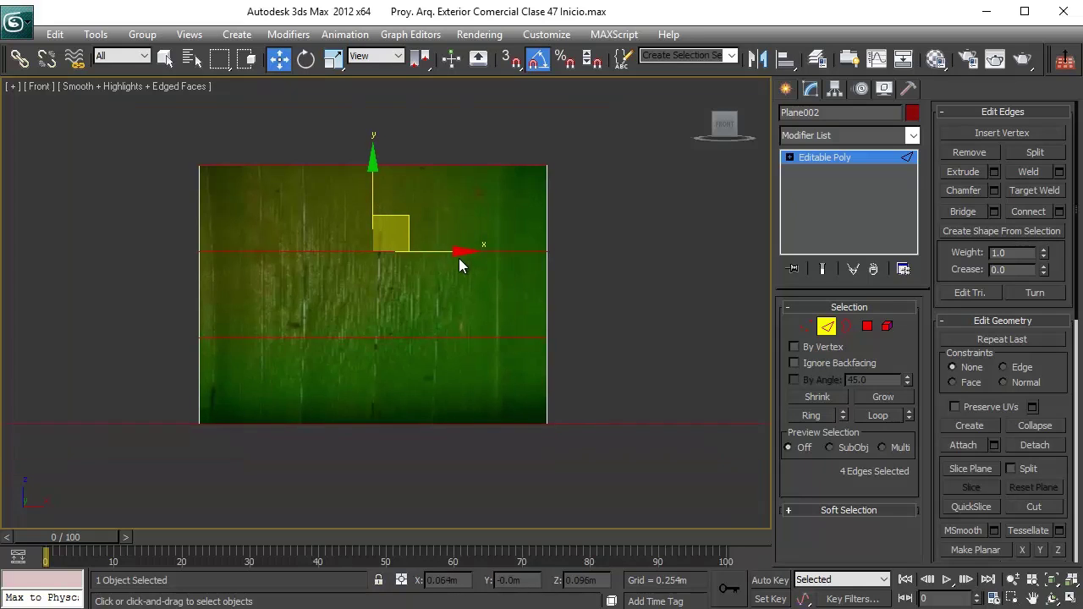
middle_drag(557, 229, 568, 241)
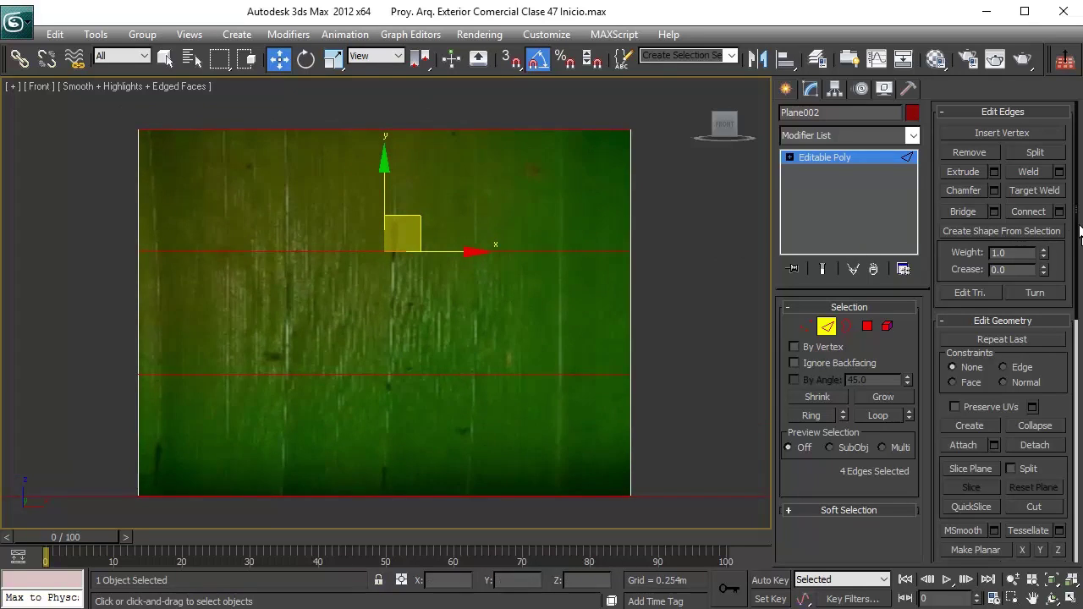
click(1059, 212)
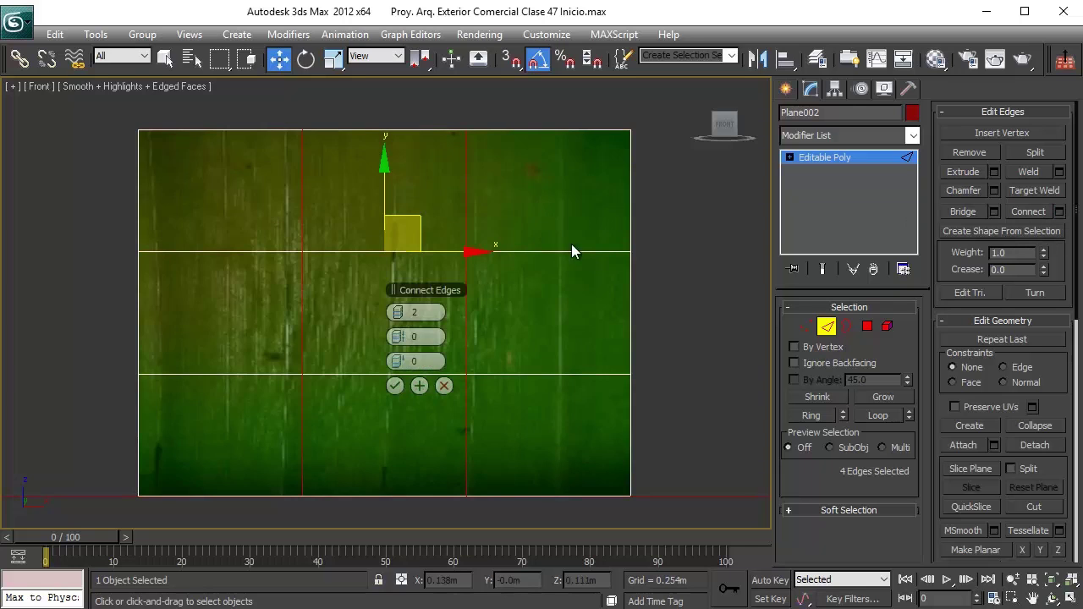
click(401, 313)
click(401, 313)
click(401, 313)
click(401, 313)
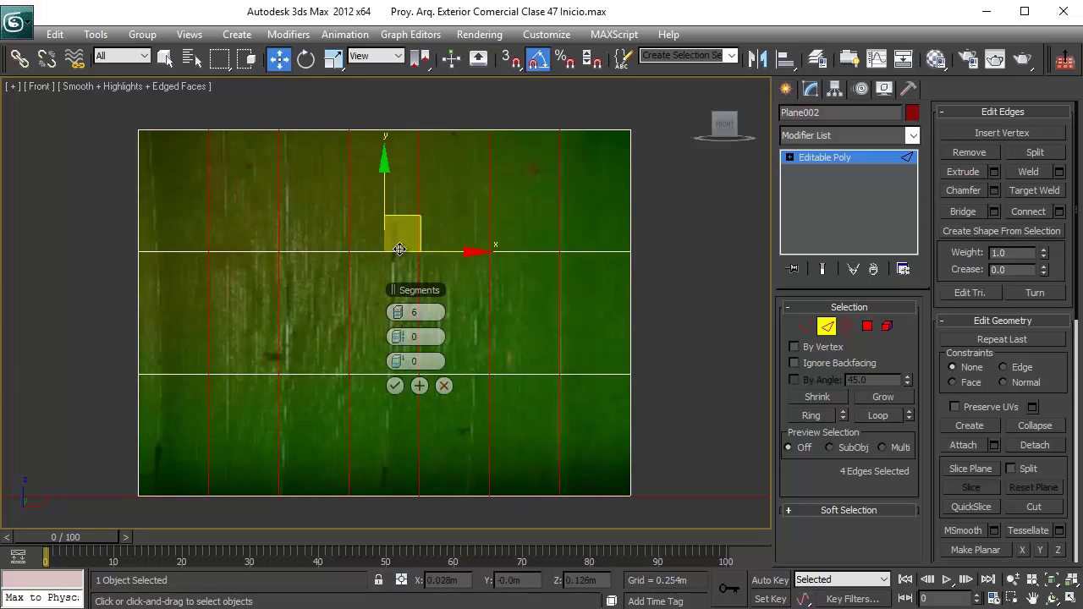
double_click(417, 313)
text(14)
key(Return)
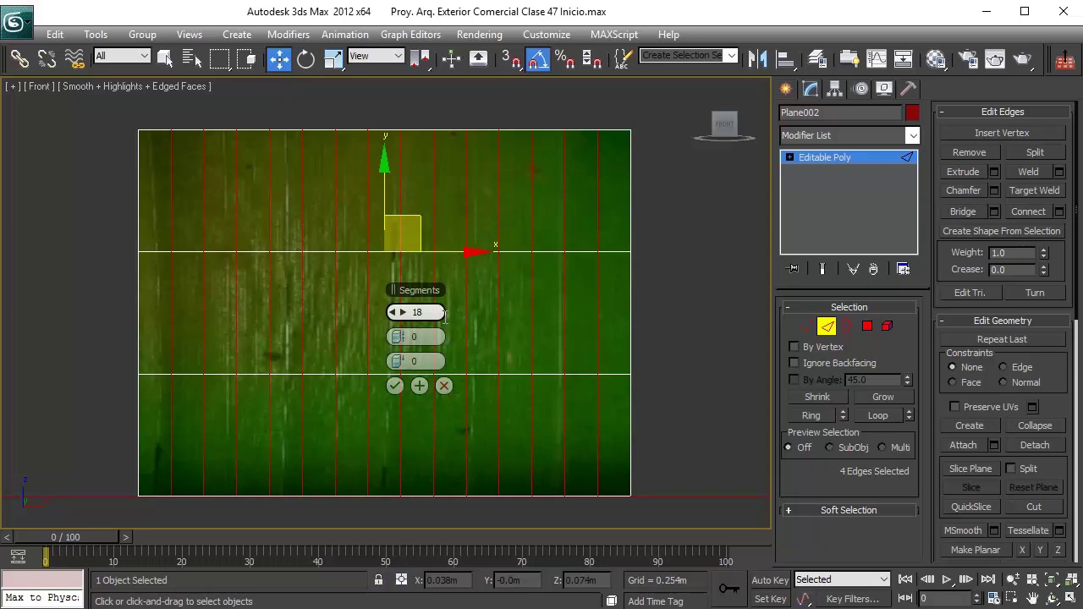
key(Return)
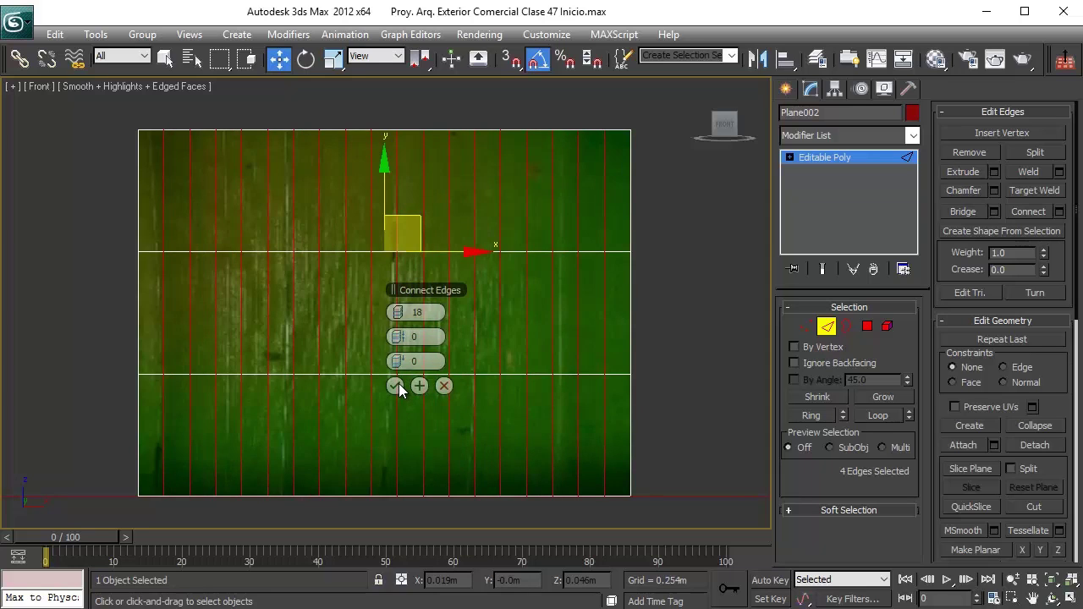
drag(438, 315, 361, 309)
text(8)
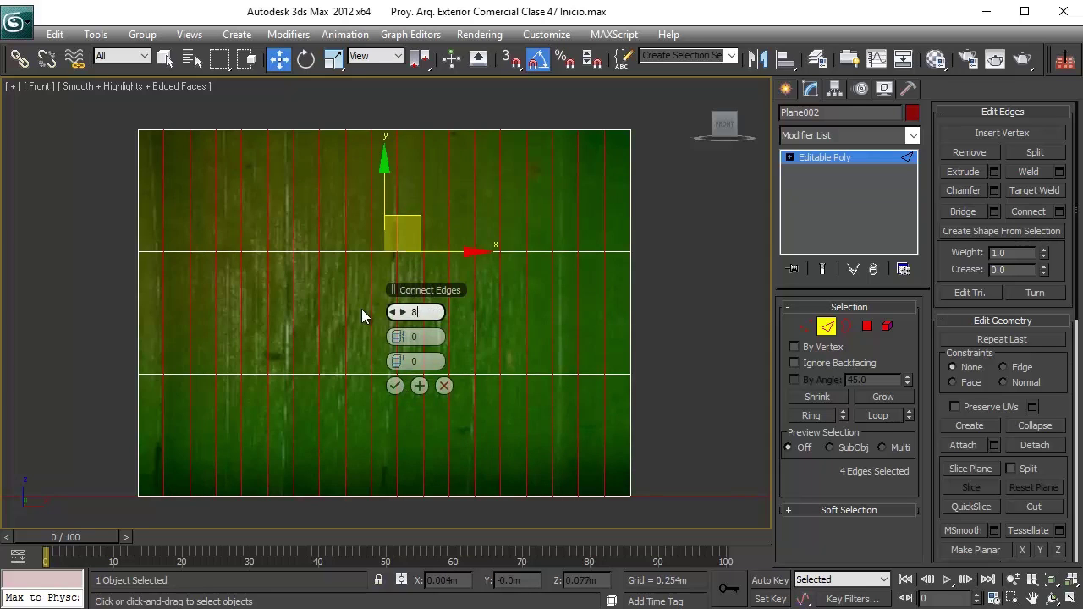
key(Return)
click(395, 385)
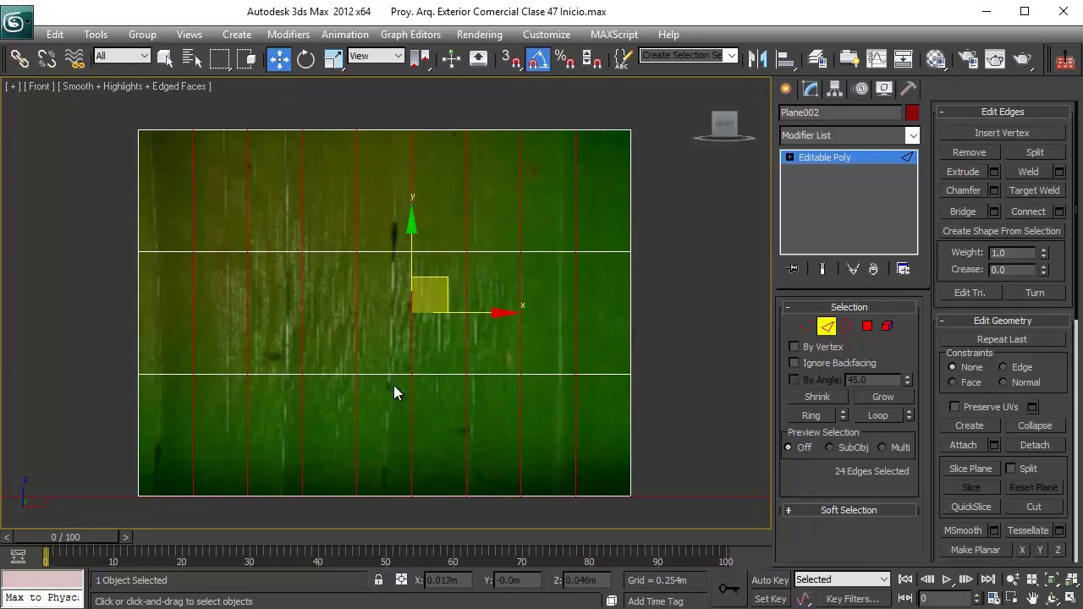
click(826, 327)
- Examine how the vertical divisions line up with the blade fibres in the plane's grass texture
scroll(208, 262, down, 1)
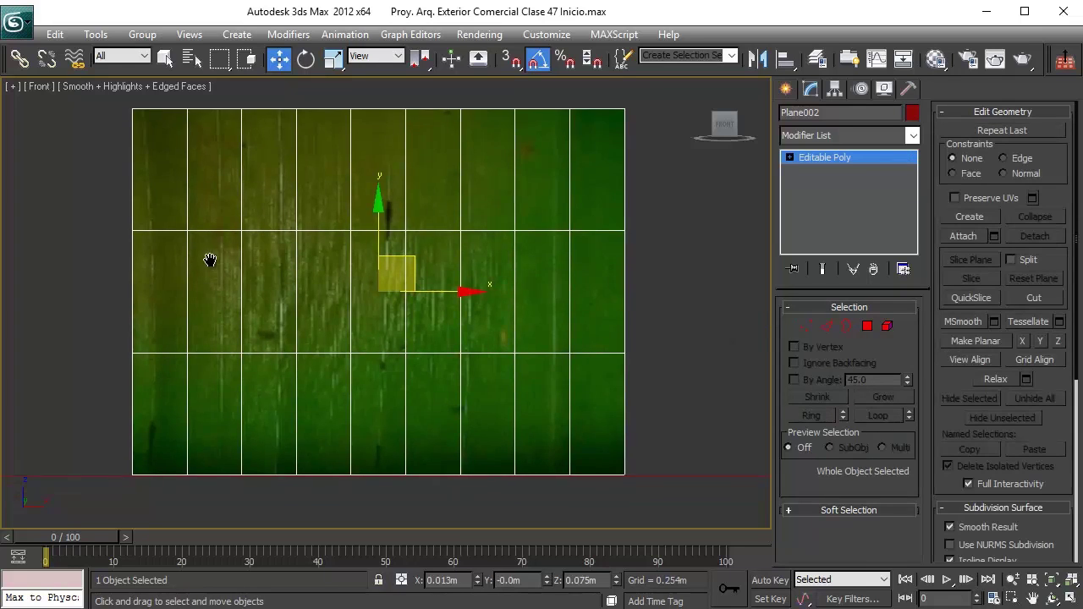
scroll(280, 296, down, 1)
scroll(278, 236, down, 1)
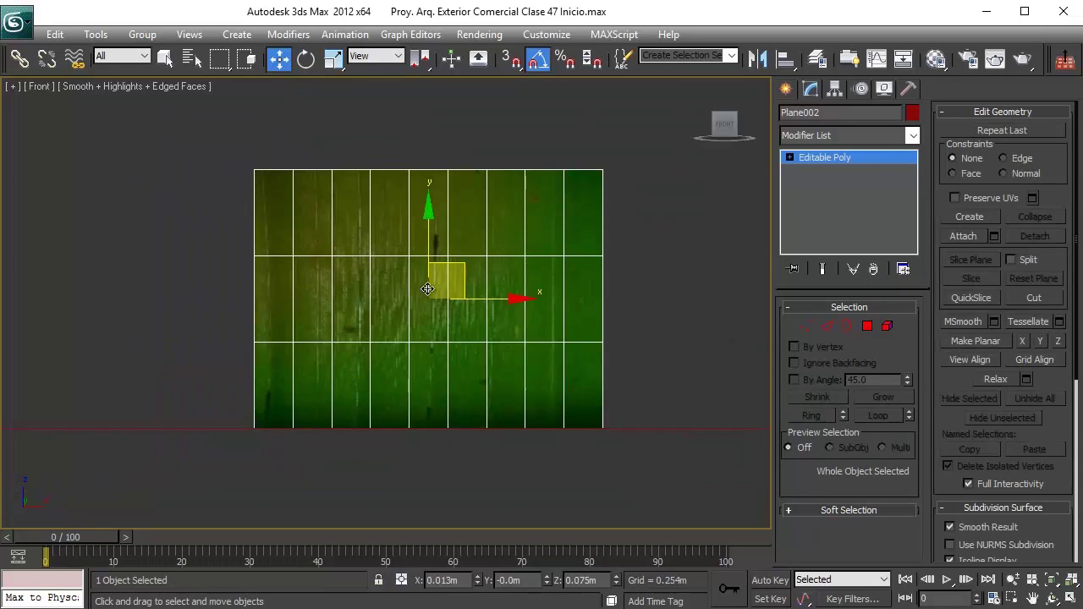
scroll(406, 189, up, 2)
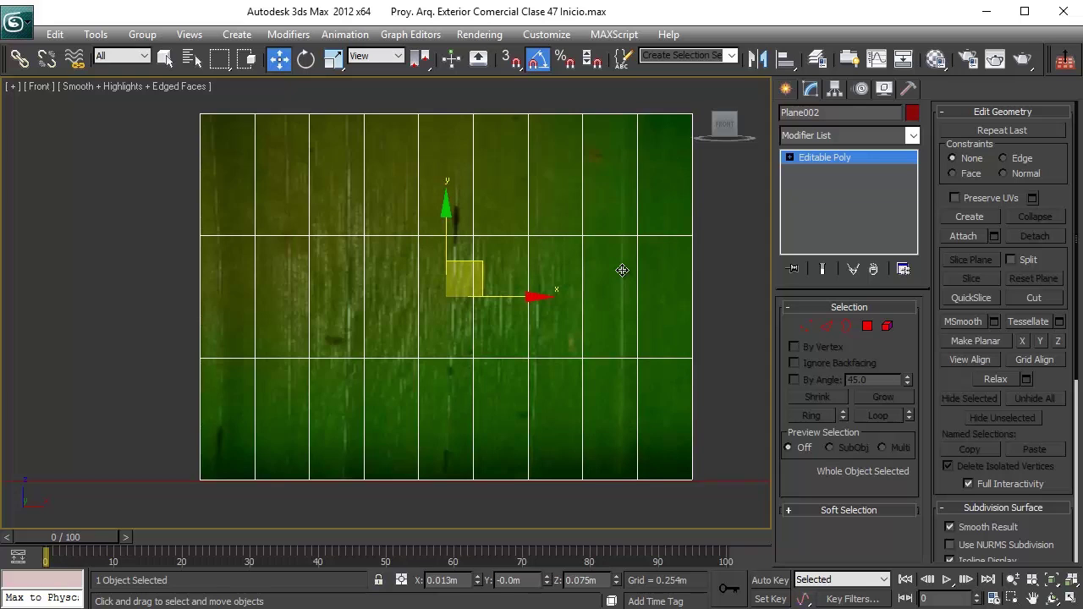
middle_drag(330, 244, 353, 229)
scroll(471, 250, up, 2)
scroll(469, 251, down, 2)
middle_drag(459, 220, 436, 220)
scroll(388, 245, up, 2)
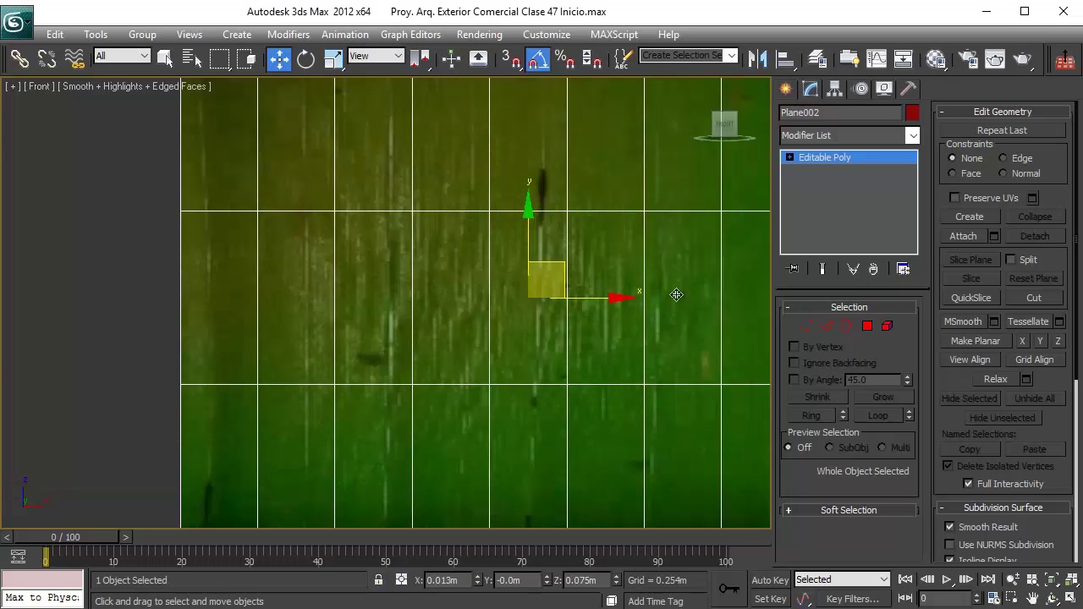
- At vertex level, try shifting the plane's inner vertex columns horizontally with Preserve UVs off
click(804, 326)
scroll(507, 296, down, 2)
drag(275, 233, 310, 514)
drag(322, 318, 295, 320)
drag(291, 319, 357, 323)
key(ctrl+z)
drag(387, 121, 259, 512)
drag(387, 320, 384, 344)
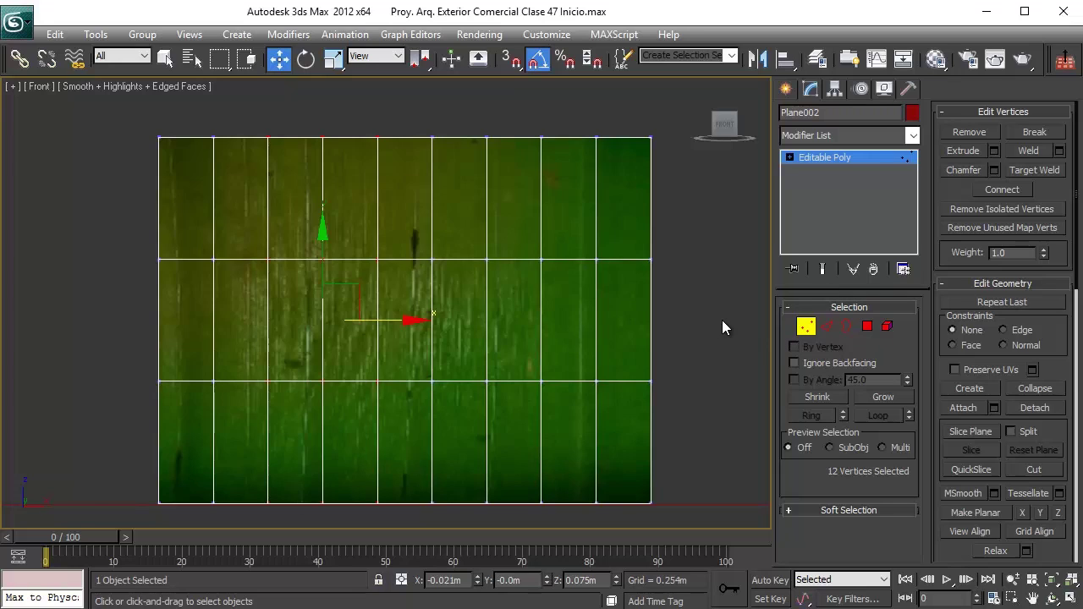
- Enable Preserve UVs and move the second and third vertex columns from the left horizontally to form a narrow strip
click(982, 374)
drag(274, 124, 261, 512)
mouse_move(334, 323)
mouse_down()
mouse_move(374, 327)
mouse_move(288, 328)
mouse_move(355, 333)
mouse_move(324, 336)
mouse_up()
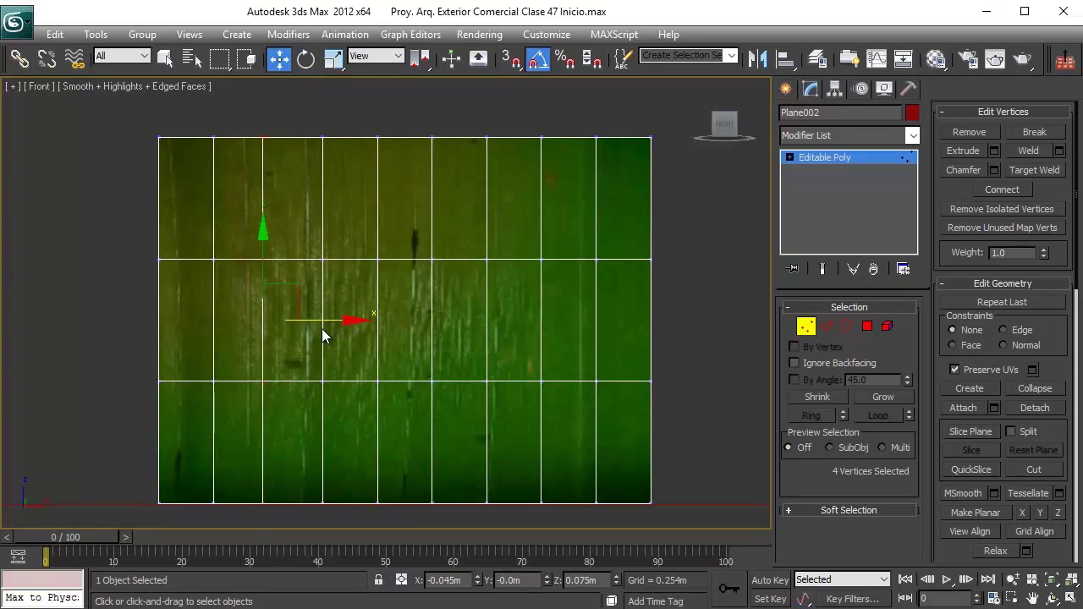
middle_drag(283, 339, 290, 312)
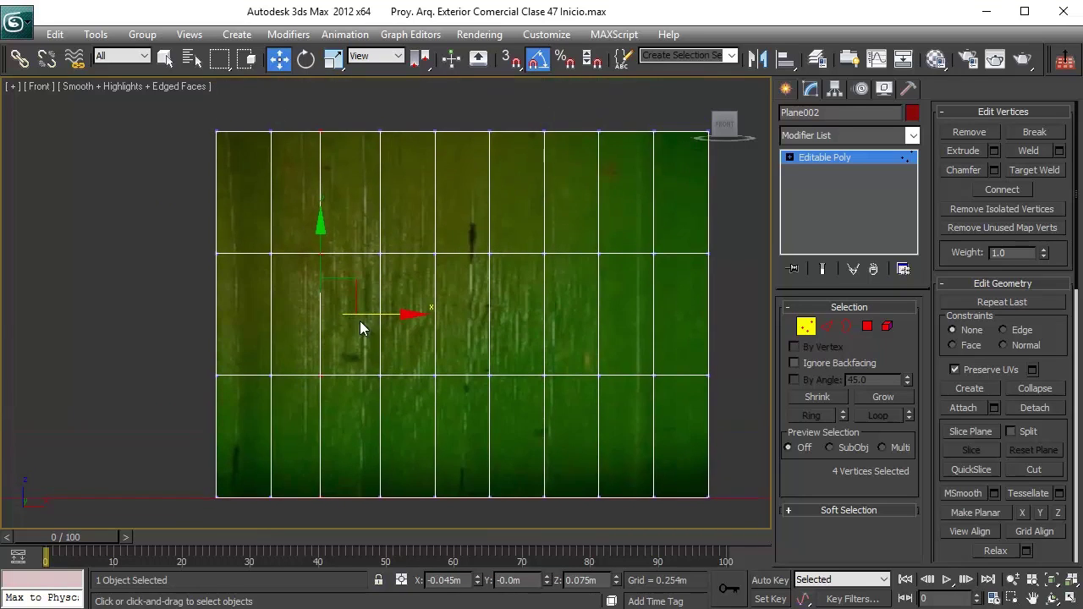
drag(368, 314, 338, 303)
drag(304, 123, 262, 518)
drag(337, 313, 338, 247)
- Move the fourth and fifth vertex columns from the left together into a narrow strip centred at about X -0.011 m
drag(366, 112, 429, 511)
drag(423, 315, 459, 322)
drag(457, 114, 399, 516)
drag(482, 312, 388, 318)
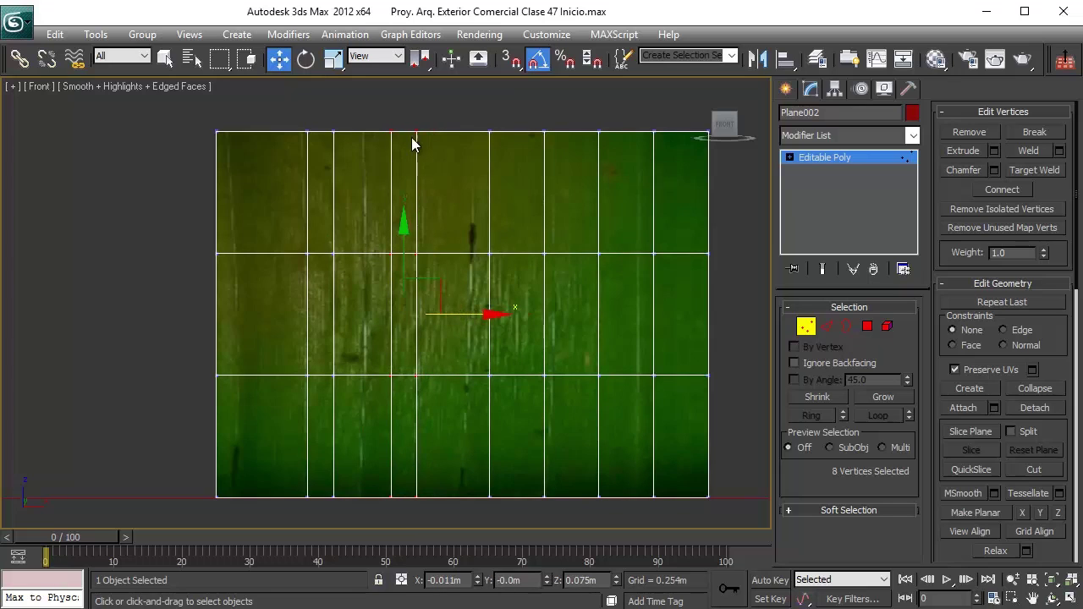
- Move the sixth and seventh vertex columns from the left into a narrow strip centred at about X 0.05 m
middle_drag(520, 317, 403, 333)
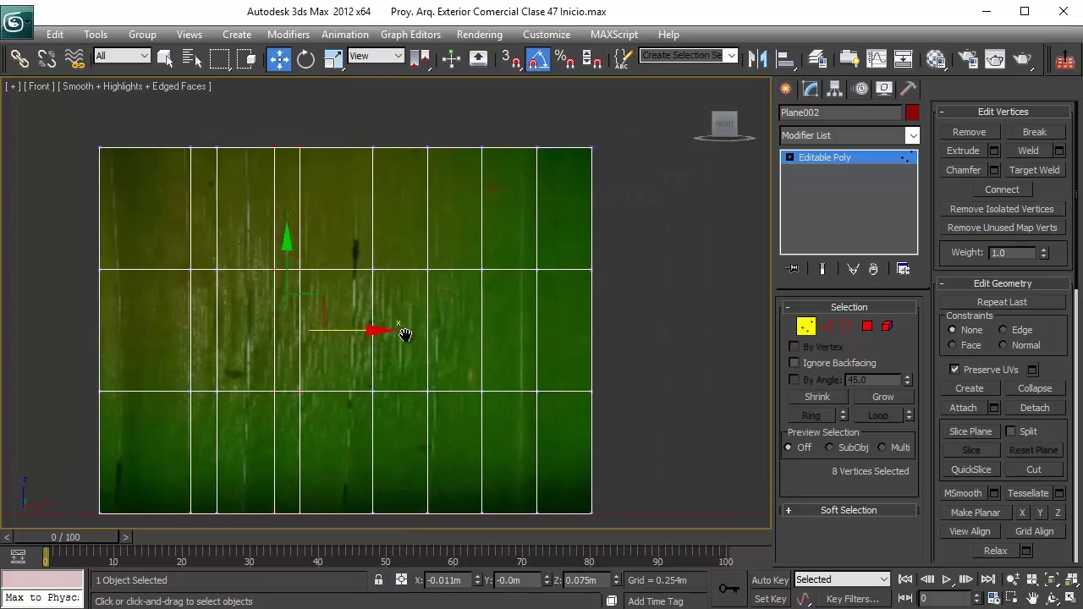
drag(351, 125, 395, 526)
drag(426, 331, 455, 343)
drag(440, 127, 397, 523)
drag(453, 338, 471, 337)
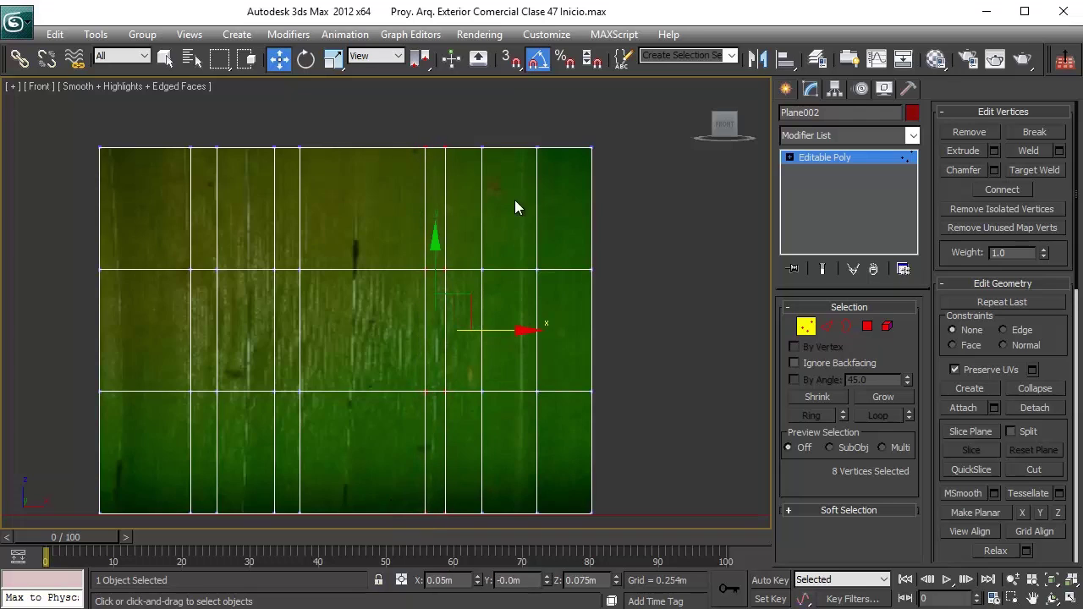
- Move the eighth and ninth vertex columns from the left into a narrow strip centred at about X 0.081 m, and clear the selection
drag(471, 123, 501, 536)
drag(533, 346, 562, 338)
drag(554, 129, 507, 531)
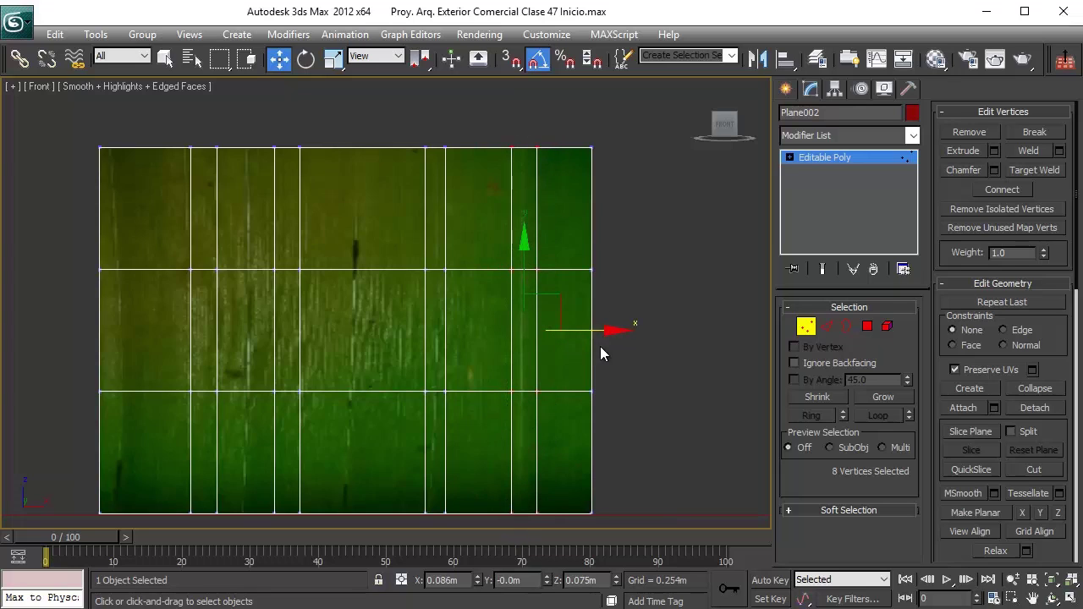
mouse_move(588, 333)
mouse_down()
mouse_move(566, 330)
mouse_move(577, 337)
mouse_up()
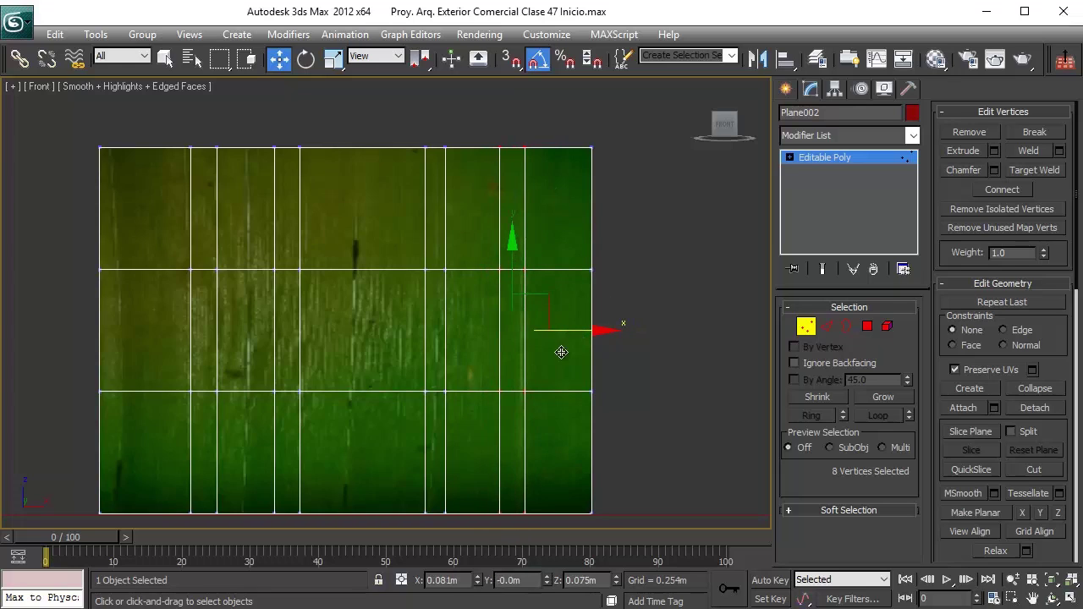
click(740, 344)
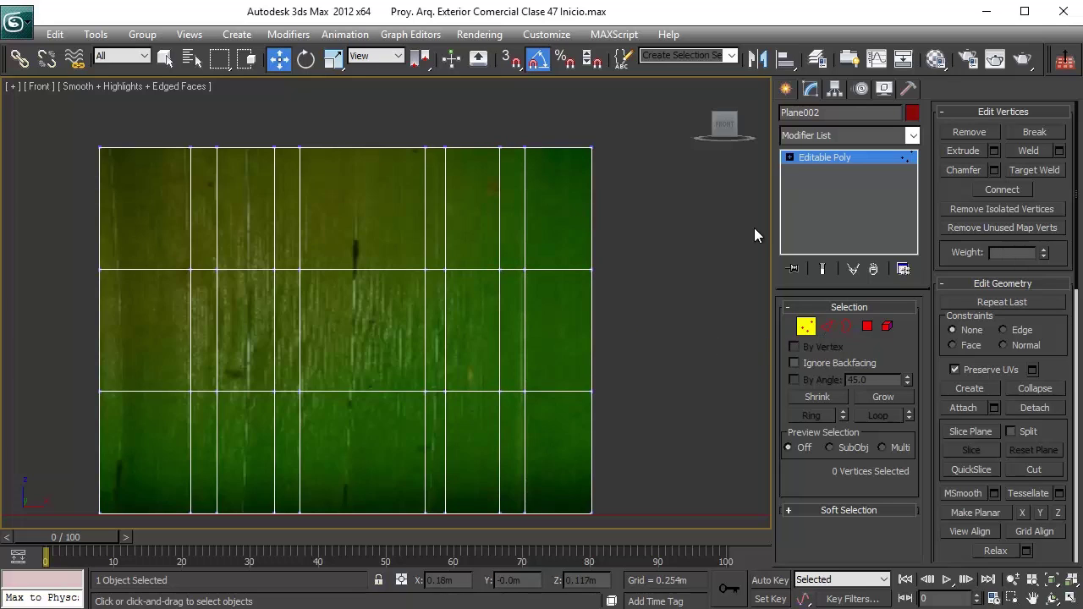
- At edge level, connect the four horizontal edges of the plane's rightmost wide strip with 2 segments
click(827, 326)
drag(554, 348, 550, 515)
click(1058, 211)
right_click(404, 313)
click(403, 312)
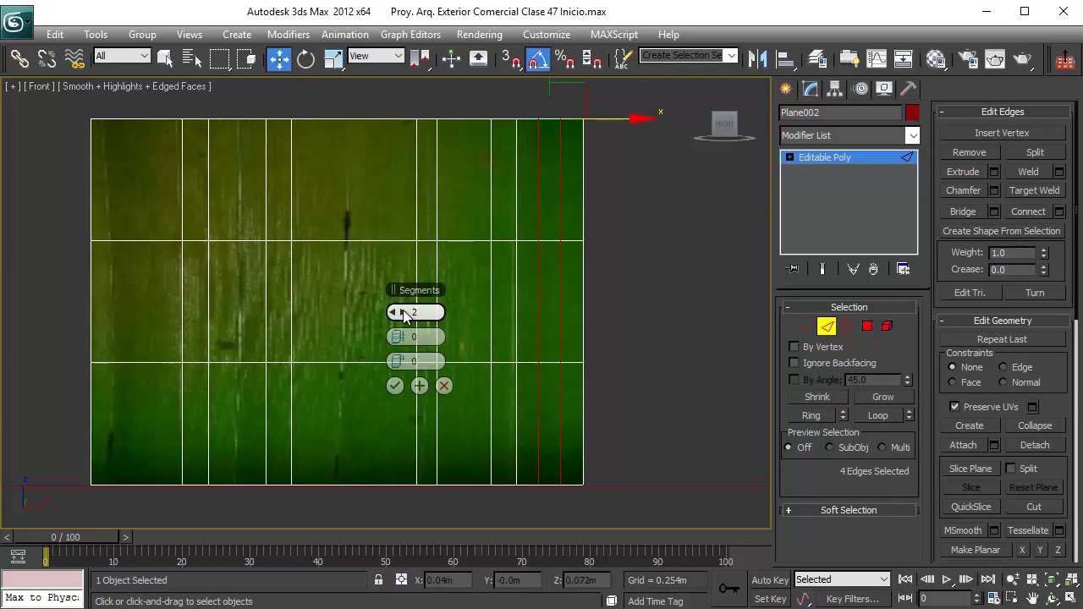
- Connect the plane's vertical edges with 2 segments, dividing the plane into three rows
click(395, 386)
scroll(513, 304, up, 2)
drag(617, 368, 626, 368)
click(715, 303)
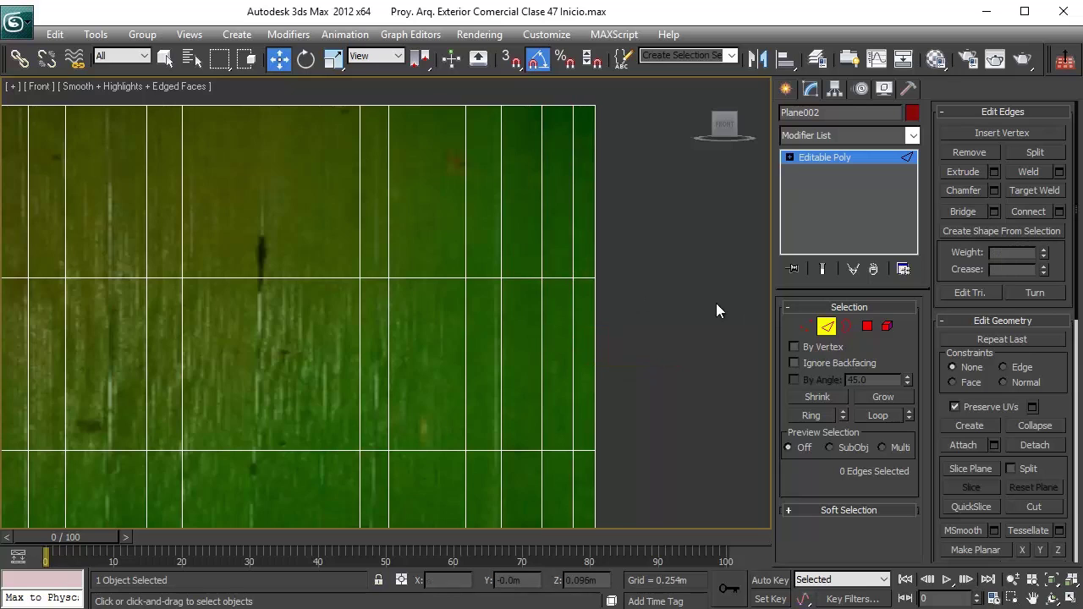
- Shift the third vertex column from the plane's right edge slightly left, then save the scene
click(804, 324)
scroll(631, 273, down, 2)
drag(498, 136, 476, 513)
scroll(556, 379, up, 2)
drag(587, 345, 583, 344)
click(807, 326)
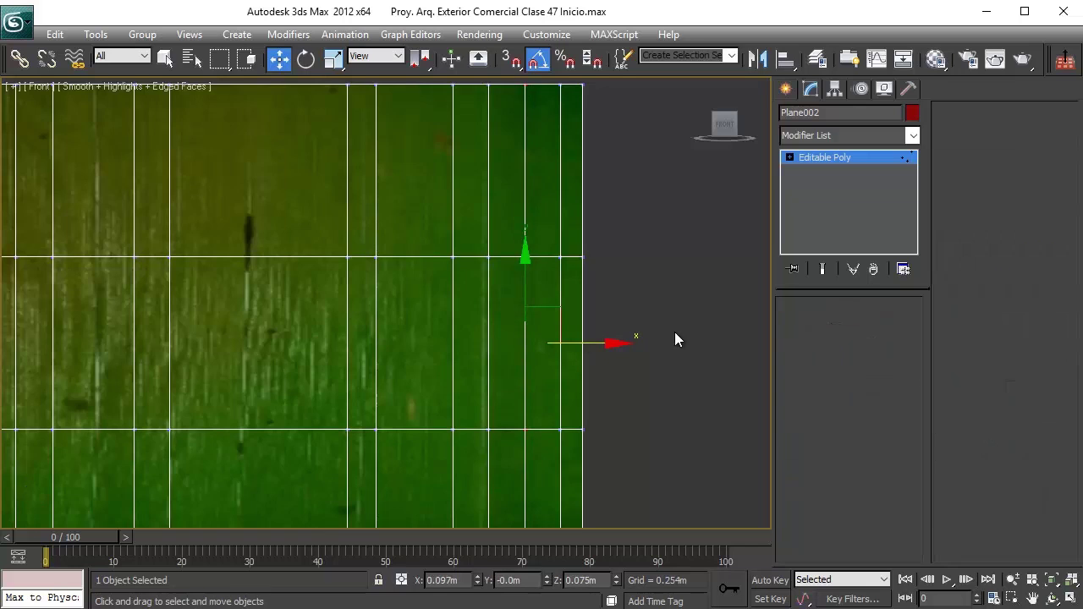
scroll(427, 229, down, 3)
key(ctrl+s)
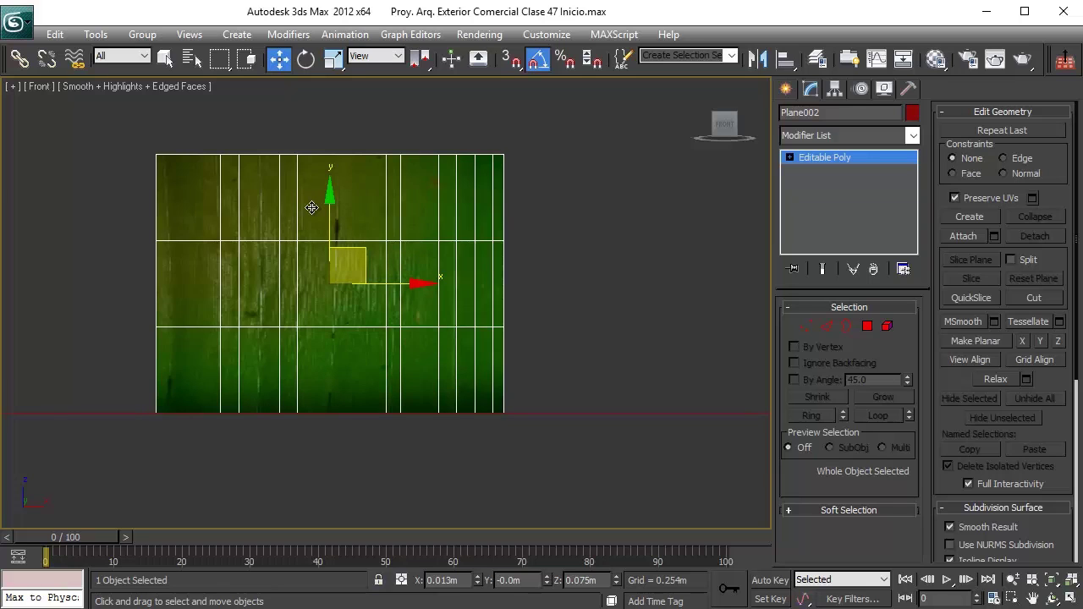
- Delete the polygons of the wide areas between and outside the narrow columns, leaving five separate vertical strips
middle_drag(296, 252, 381, 259)
scroll(391, 290, up, 2)
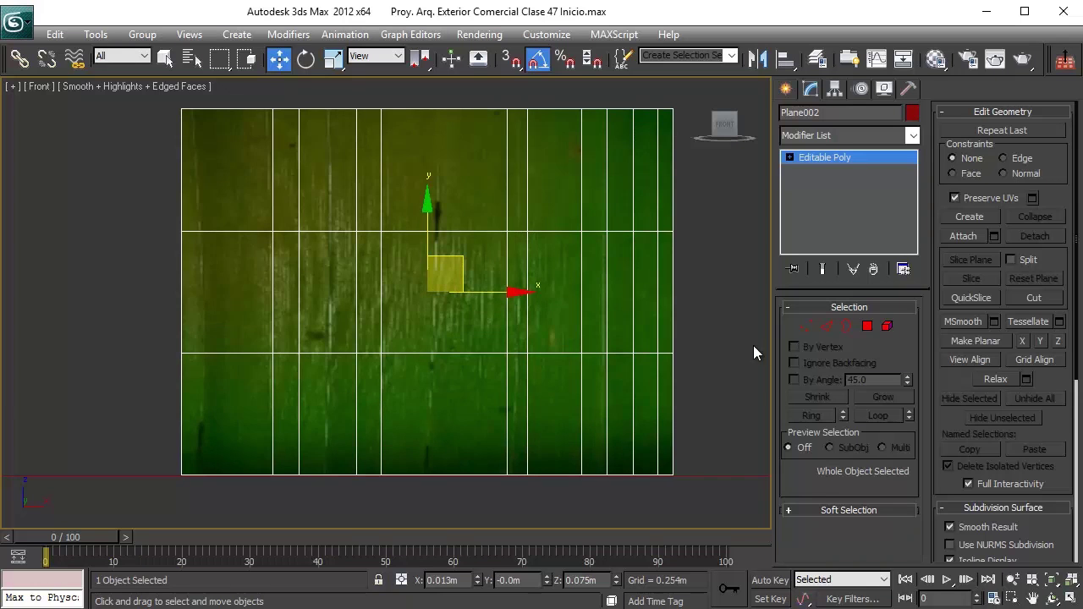
click(866, 329)
middle_drag(442, 274, 426, 272)
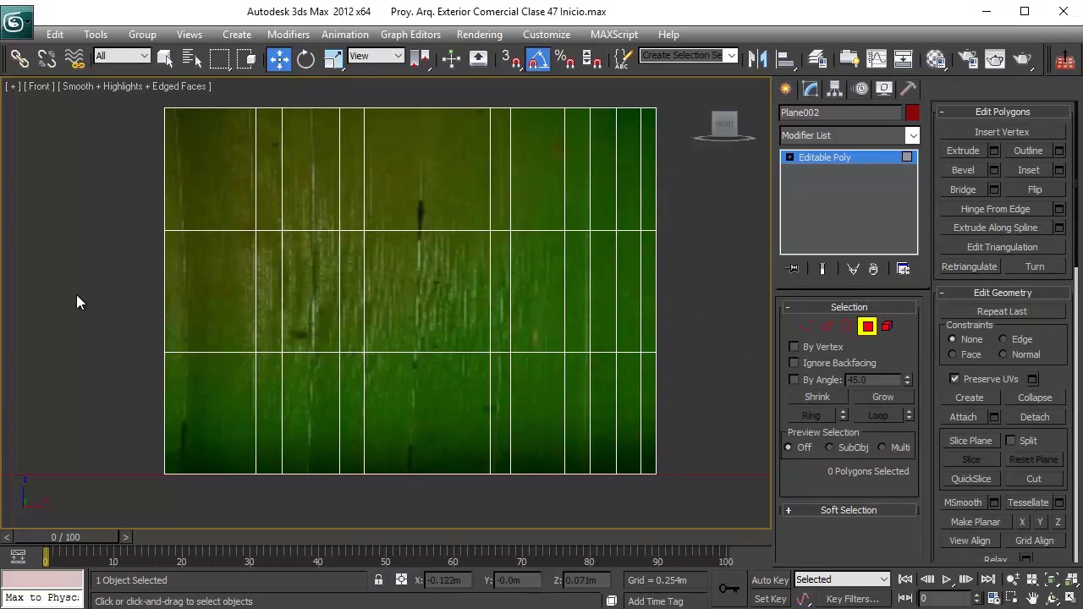
drag(149, 320, 200, 186)
ctrl+drag(326, 471, 307, 176)
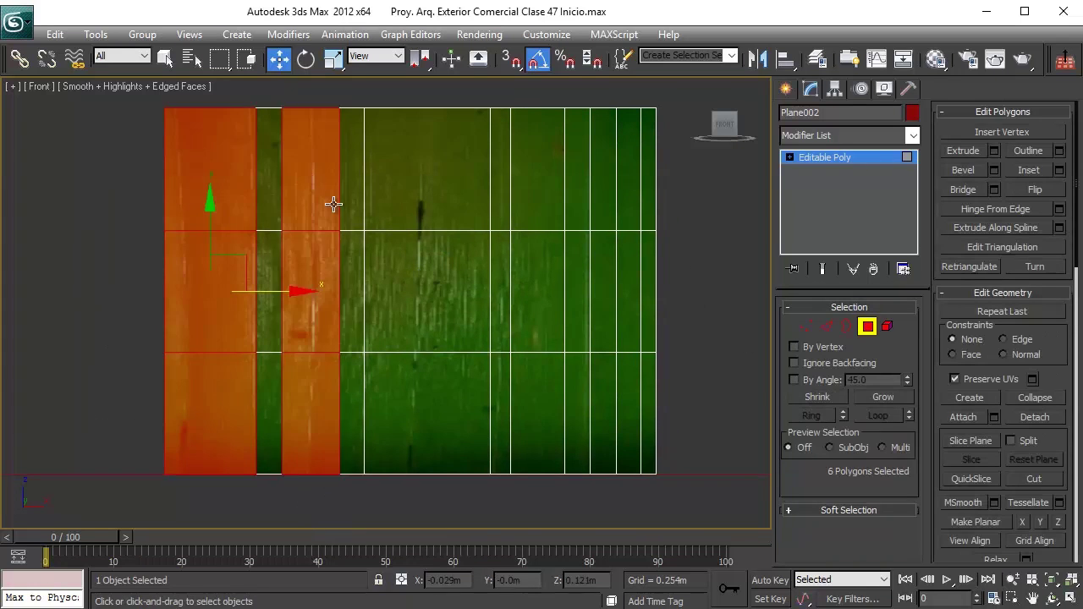
ctrl+drag(451, 494, 410, 180)
ctrl+drag(545, 479, 527, 162)
ctrl+drag(609, 494, 604, 206)
ctrl+drag(671, 493, 647, 185)
key(Delete)
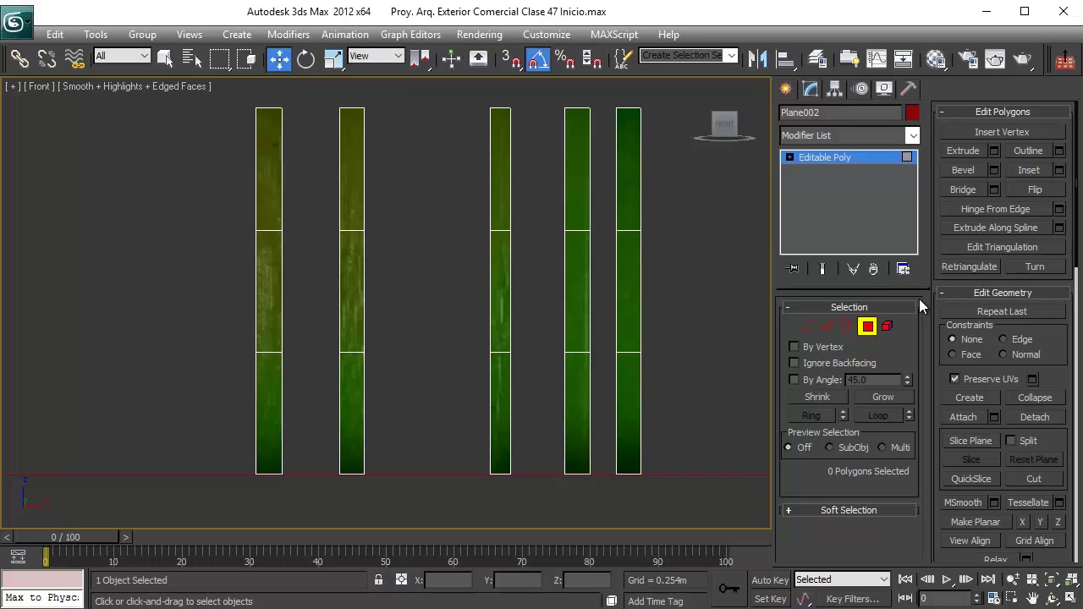
middle_drag(582, 296, 433, 280)
click(867, 325)
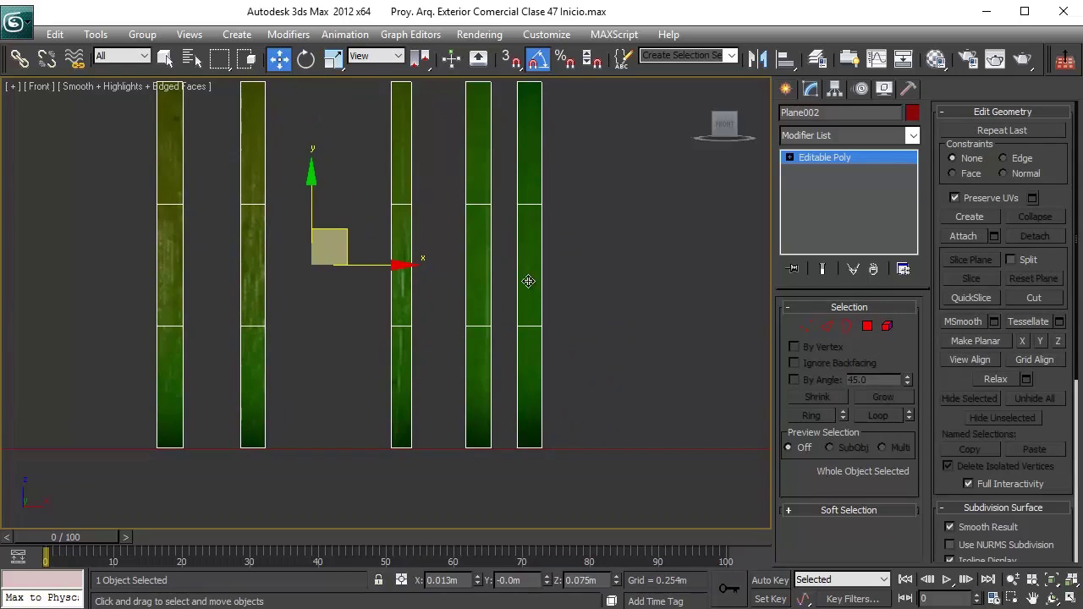
- Detach the two leftmost strips as separate objects Object001 and Object002
middle_drag(387, 308, 465, 370)
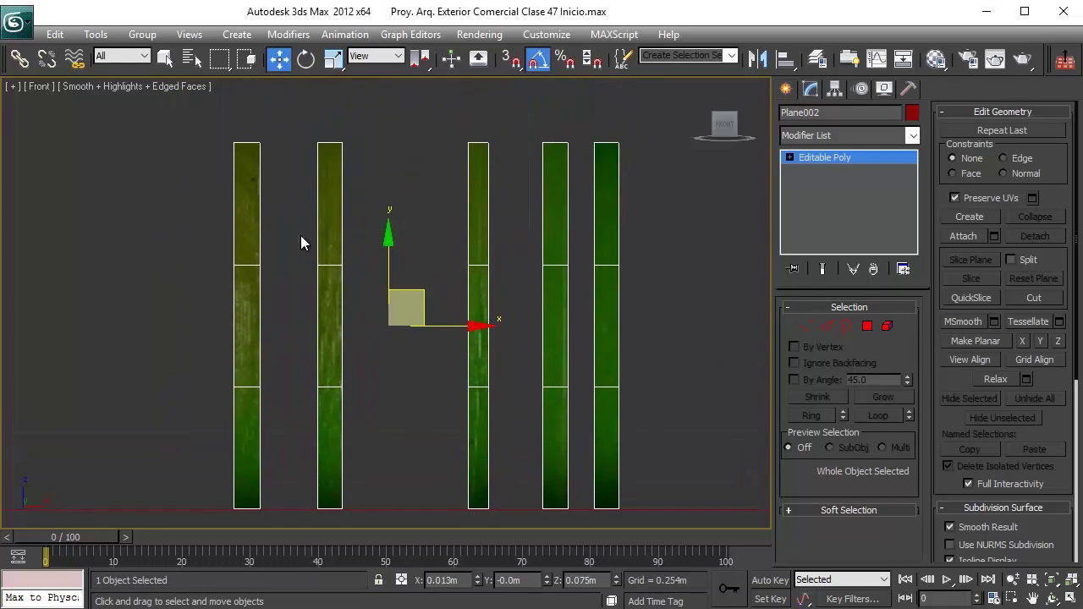
middle_drag(563, 307, 529, 253)
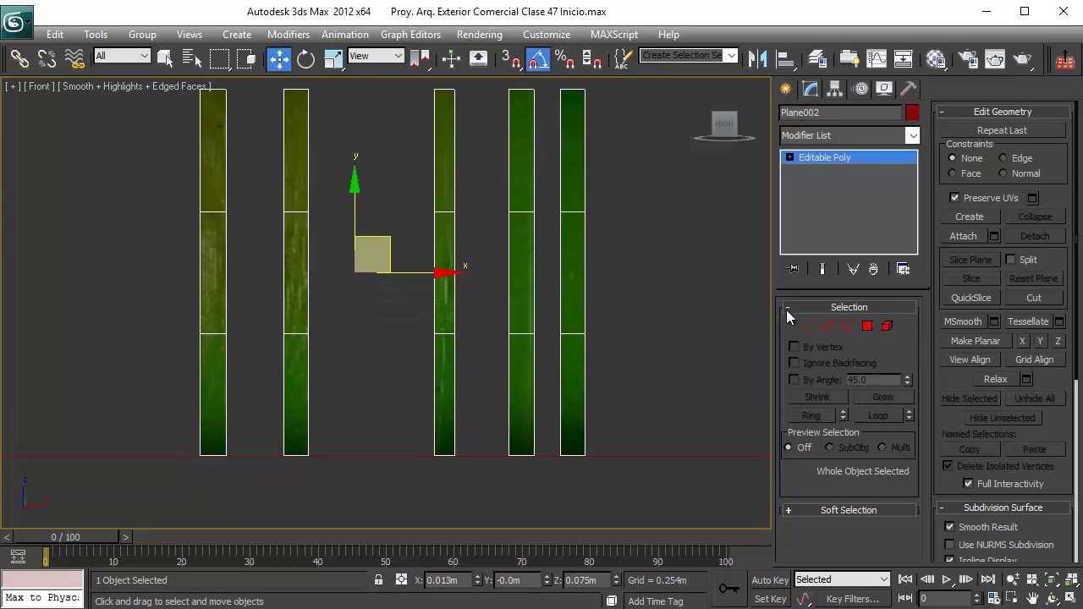
click(887, 326)
click(213, 263)
middle_drag(180, 327, 183, 350)
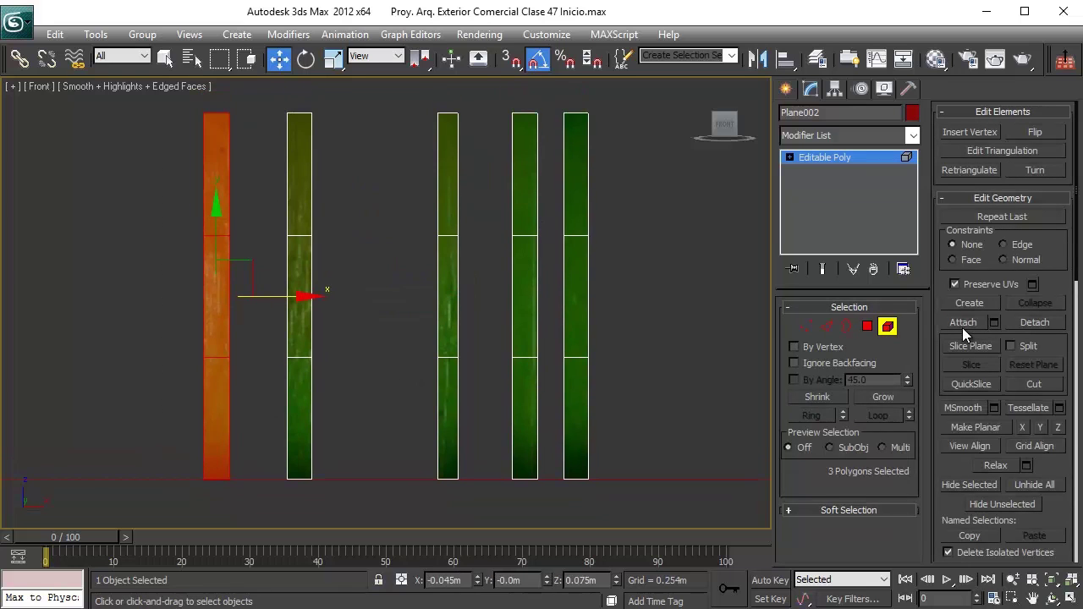
click(1053, 322)
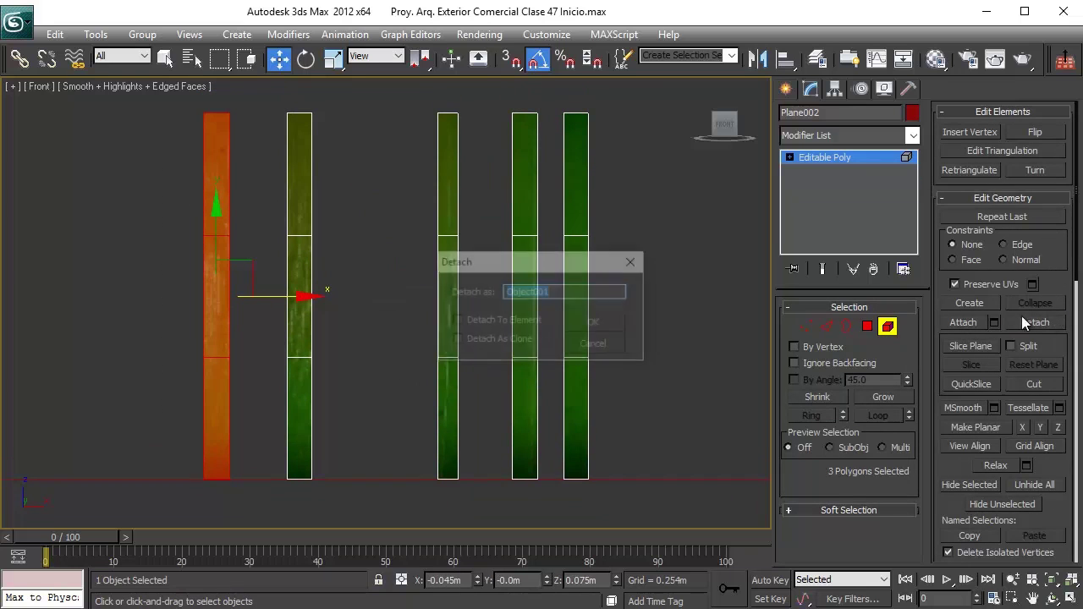
click(613, 328)
drag(358, 173, 280, 411)
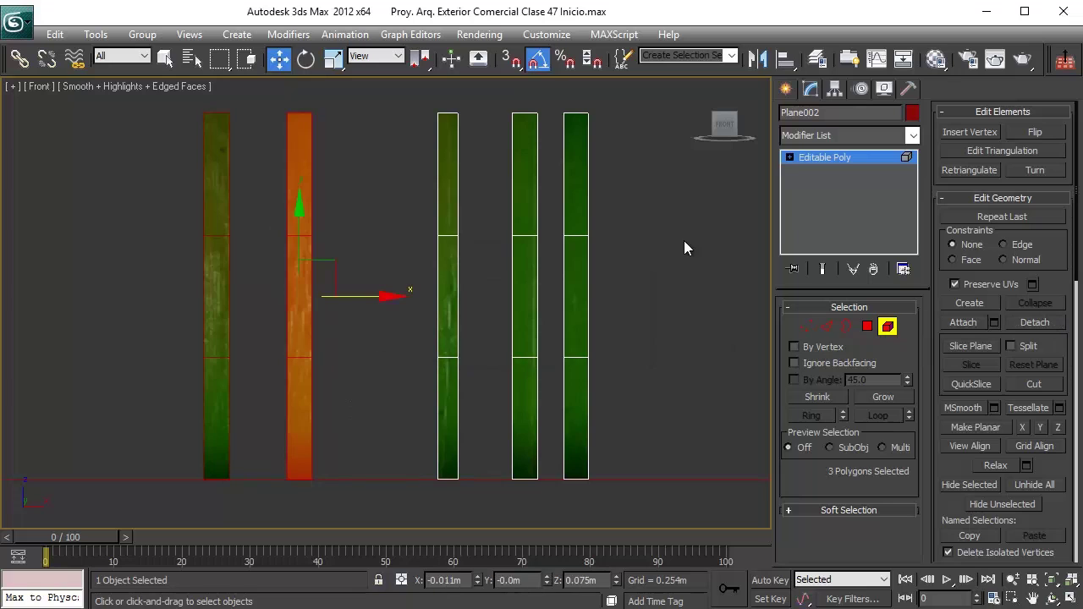
click(1022, 323)
click(601, 322)
- Detach the two rightmost strips as separate objects Object003 and Object004, starting with the outermost
drag(638, 177, 545, 409)
click(1027, 326)
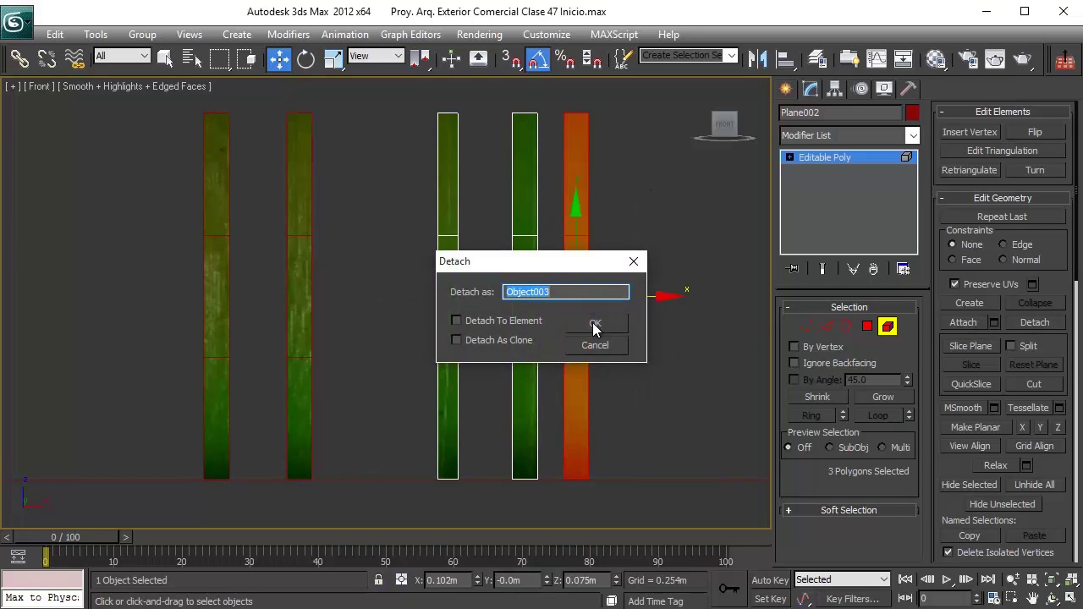
click(598, 327)
click(525, 296)
click(1041, 322)
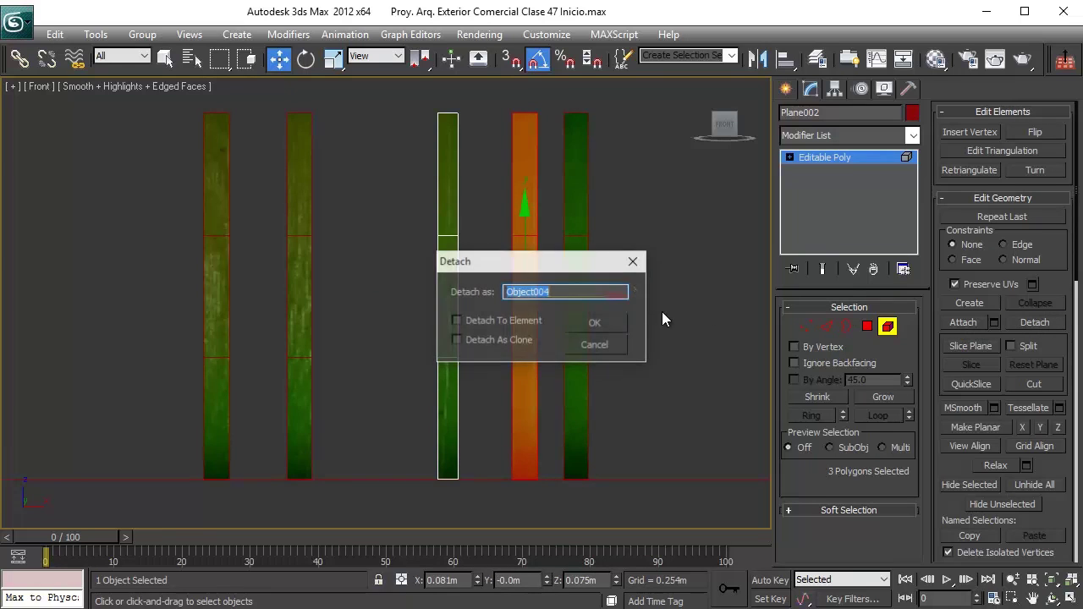
click(601, 322)
click(662, 306)
click(582, 324)
click(519, 322)
click(451, 321)
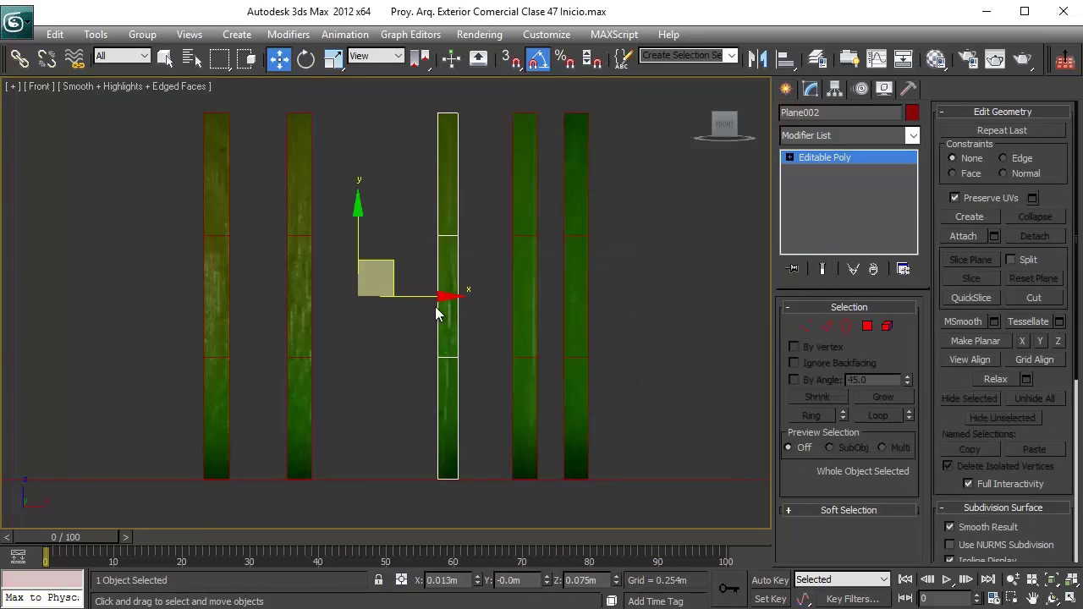
- Center the pivots of all five strips to their objects and lower them to the strips' bottom edges
drag(92, 224, 667, 355)
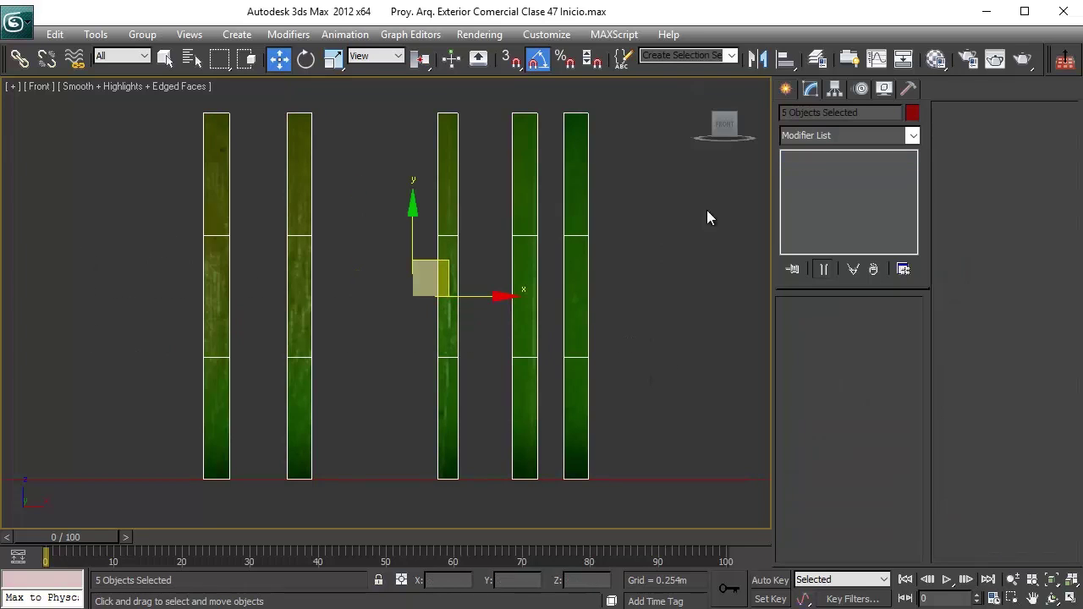
click(833, 89)
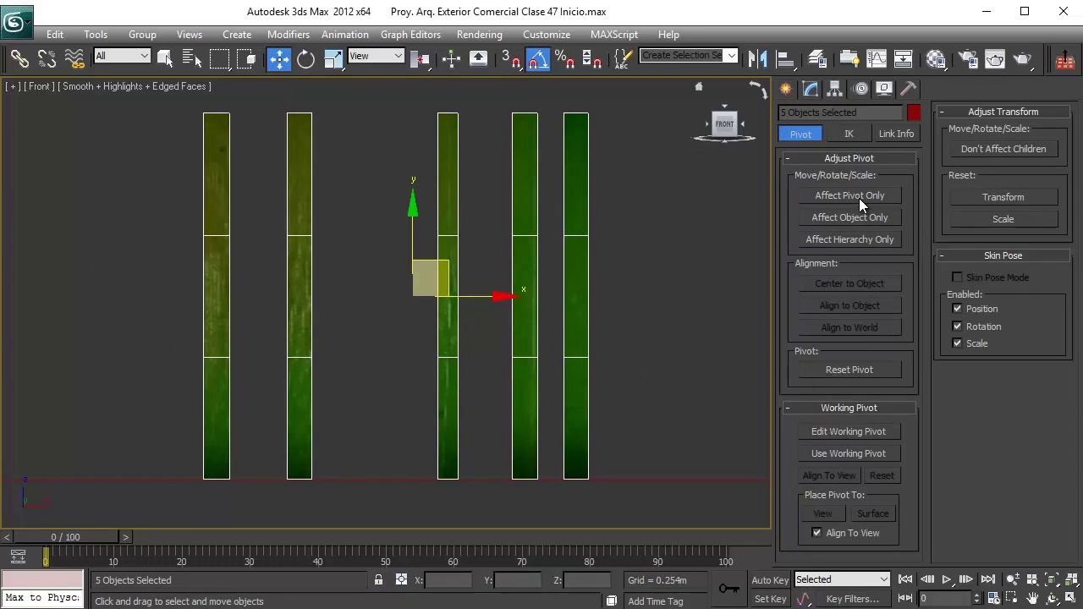
click(849, 195)
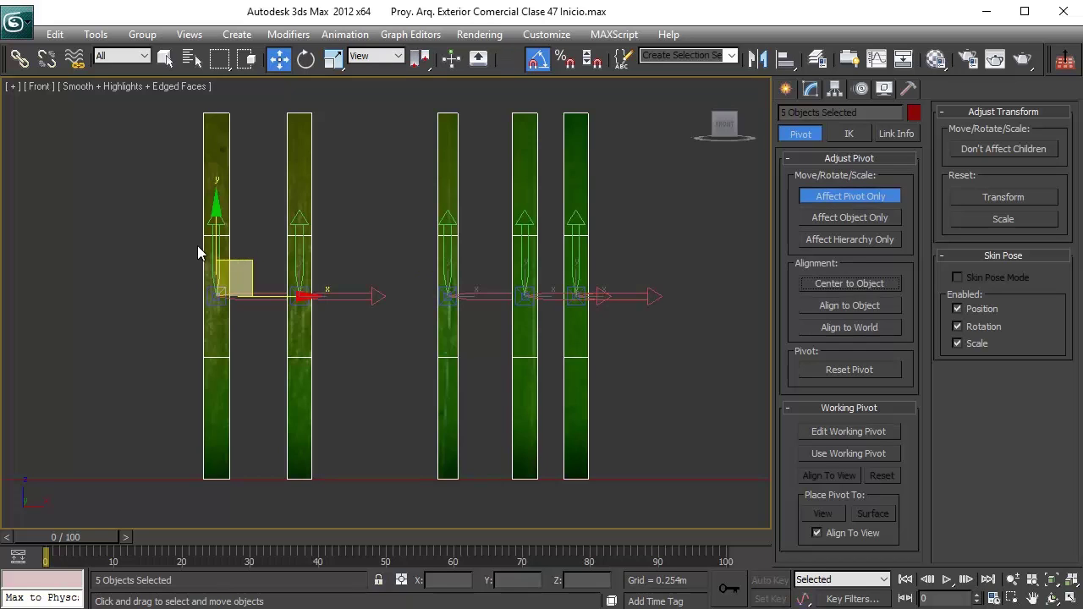
drag(225, 257, 229, 281)
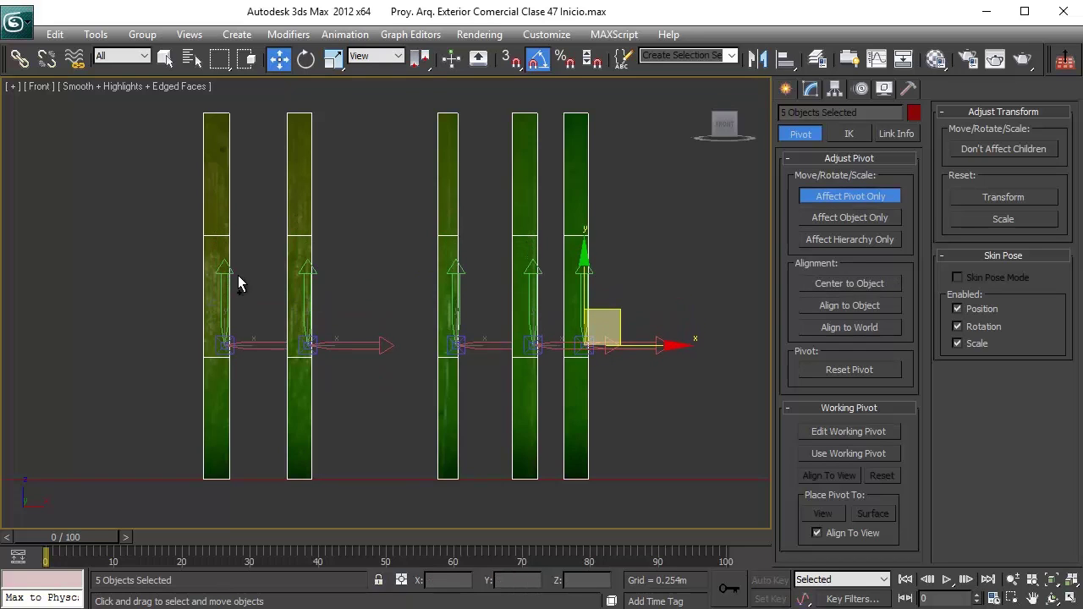
key(ctrl+z)
drag(575, 240, 578, 447)
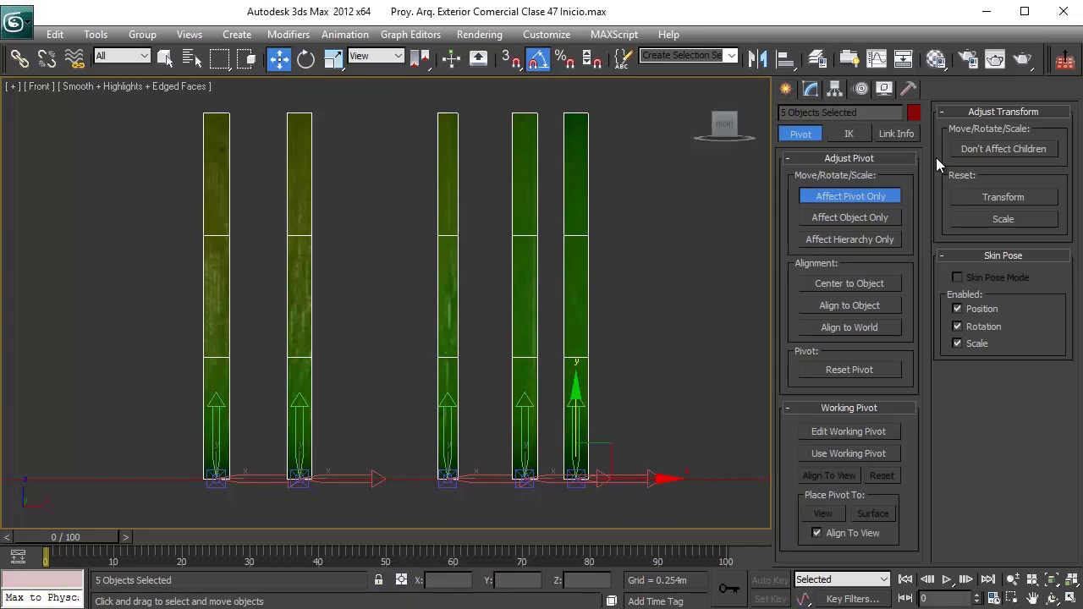
click(877, 200)
middle_drag(430, 282, 416, 268)
click(609, 341)
- Scale the top two vertices of the rightmost strip inward along X to form a narrow tip
click(566, 366)
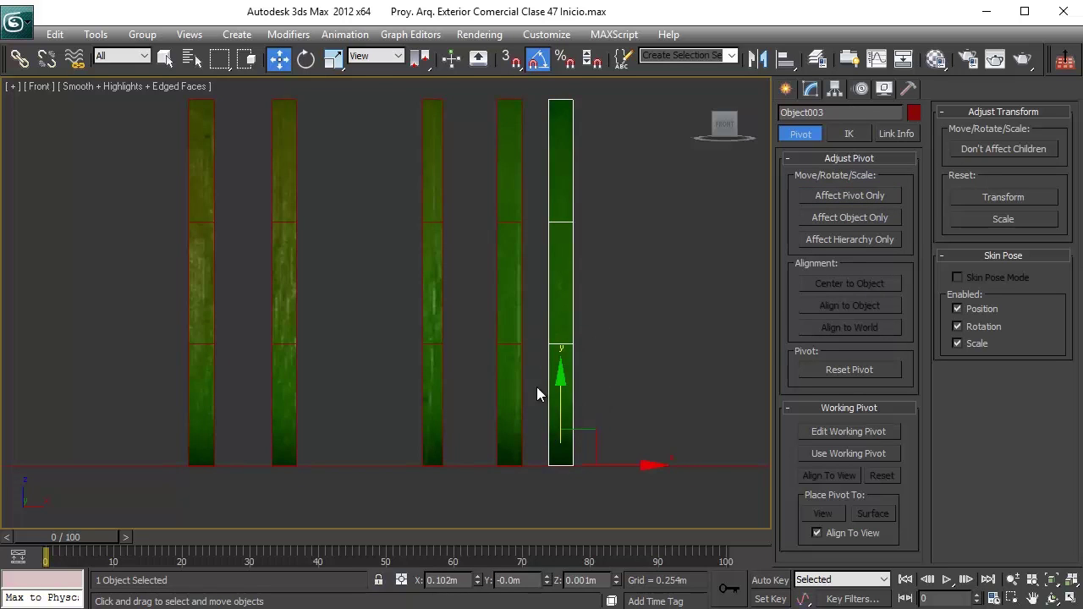
middle_drag(557, 187, 505, 206)
click(786, 88)
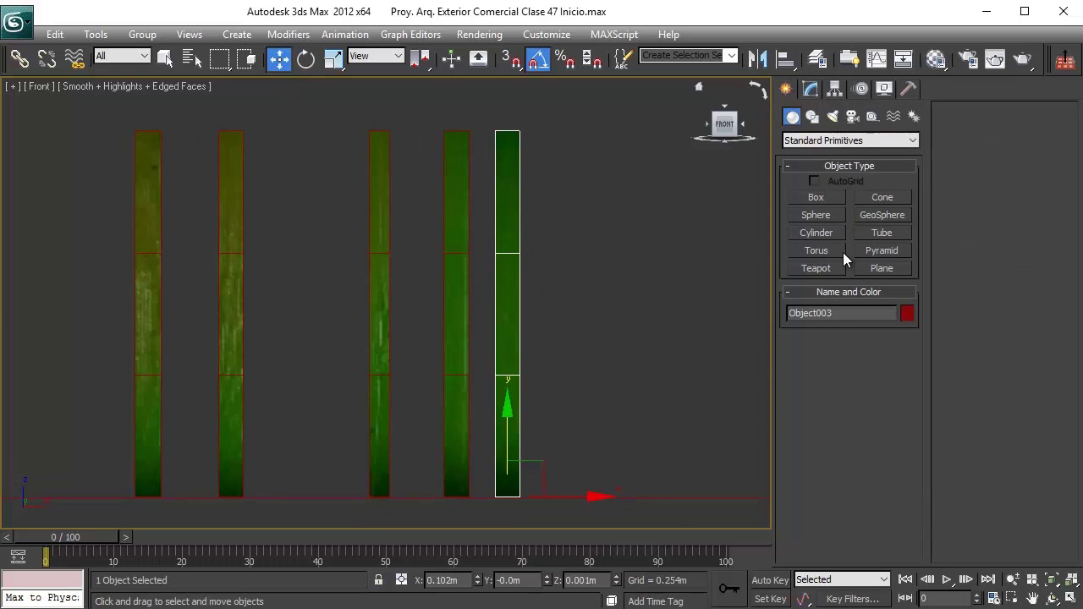
middle_drag(500, 268, 651, 232)
scroll(513, 277, up, 1)
scroll(534, 291, down, 2)
scroll(534, 291, up, 1)
click(810, 88)
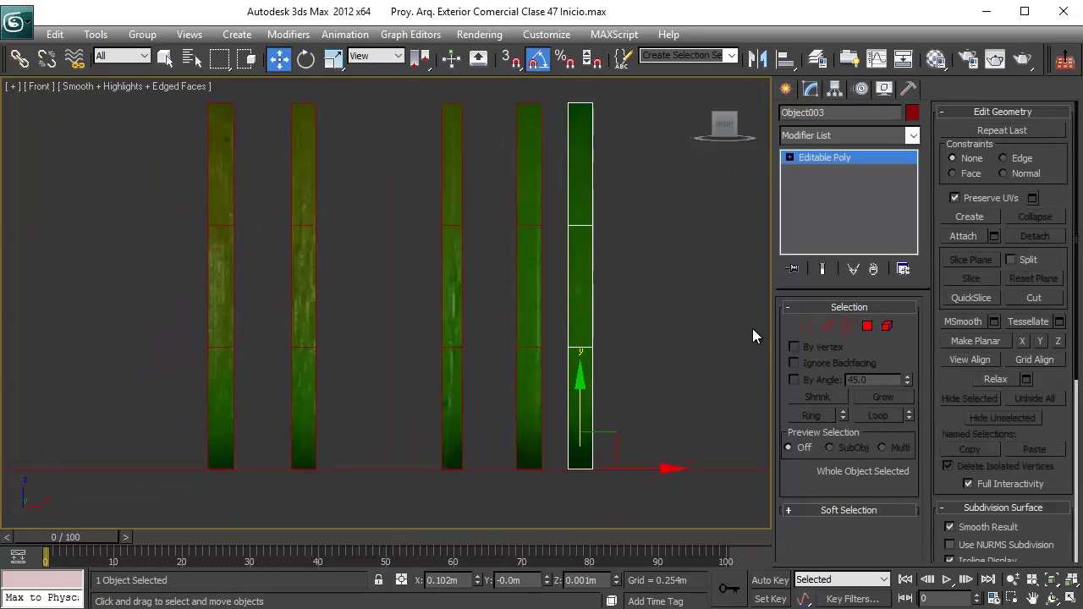
click(806, 326)
middle_drag(613, 189, 543, 258)
drag(564, 159, 441, 225)
scroll(423, 227, up, 2)
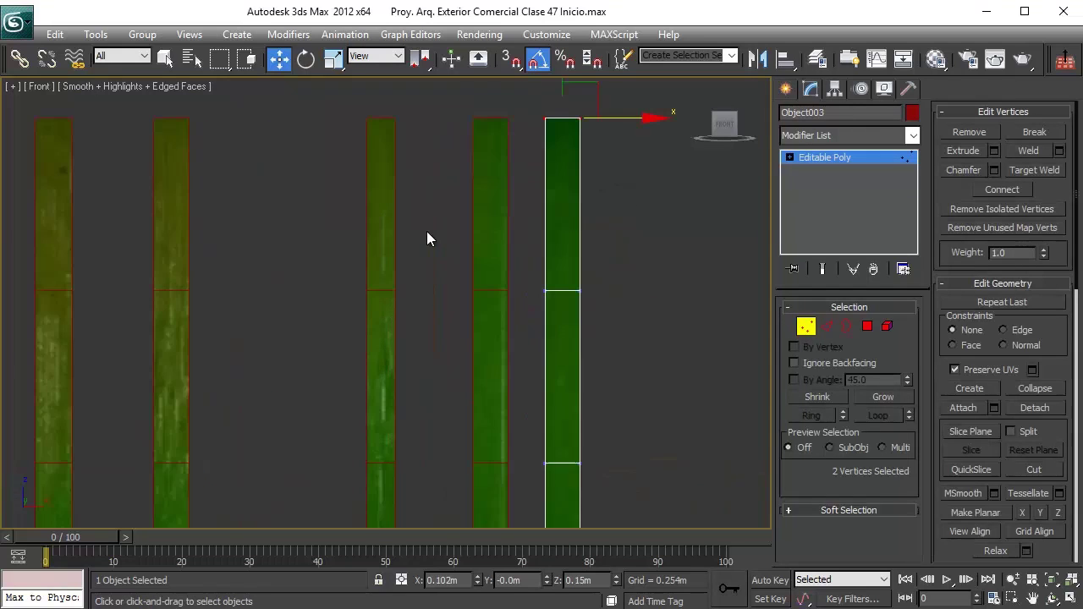
middle_drag(525, 158, 480, 249)
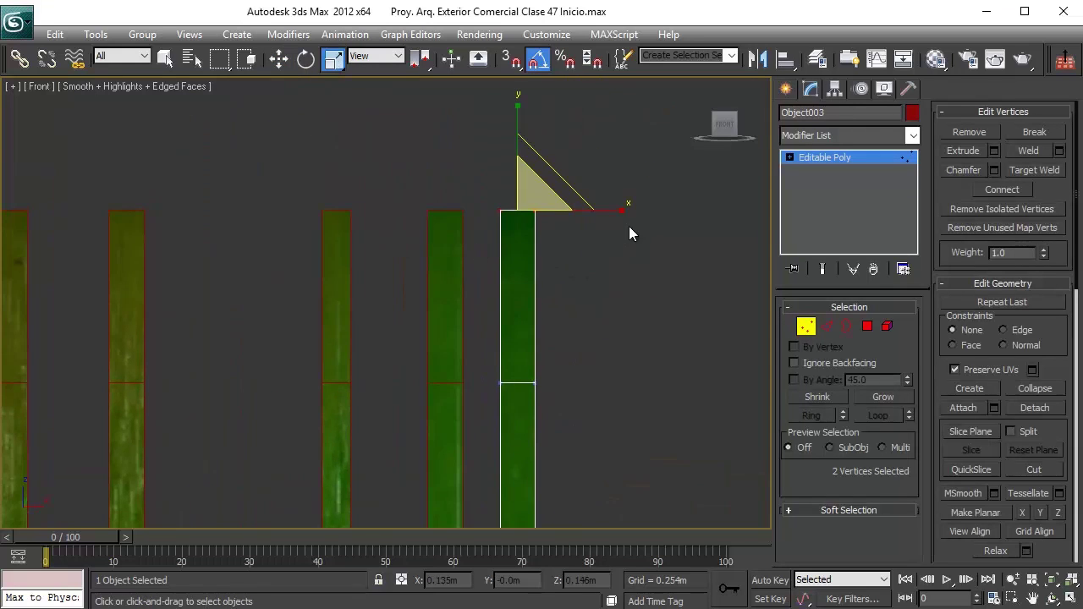
drag(611, 212, 464, 203)
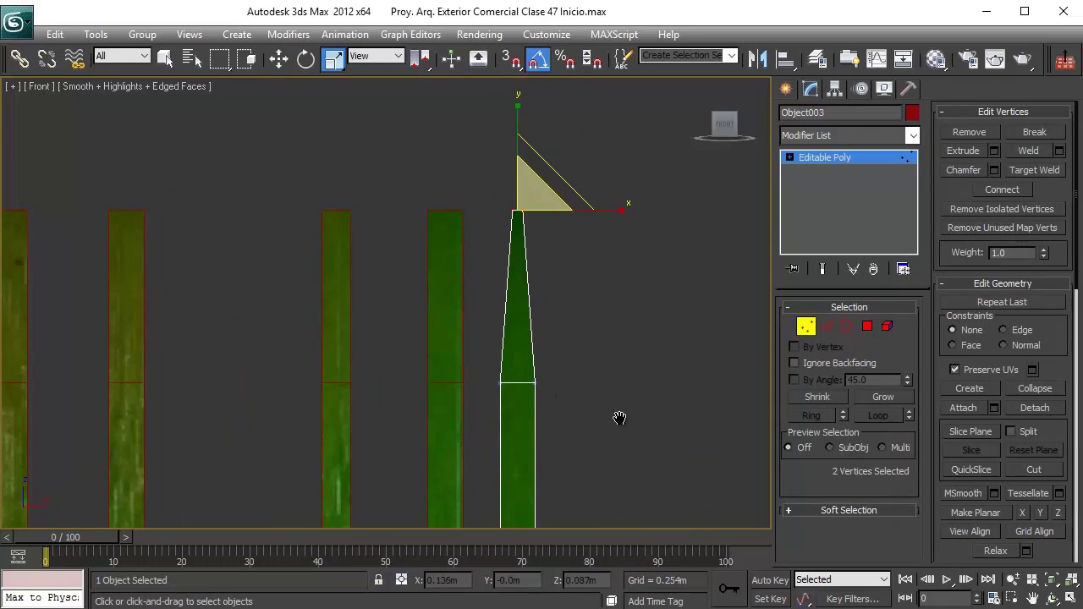
- Narrow the two middle vertex rows of the rightmost strip so it tapers gradually like a grass blade
middle_drag(609, 352, 592, 239)
drag(415, 245, 564, 271)
drag(552, 413, 402, 483)
drag(571, 442, 504, 441)
click(806, 327)
scroll(485, 237, down, 5)
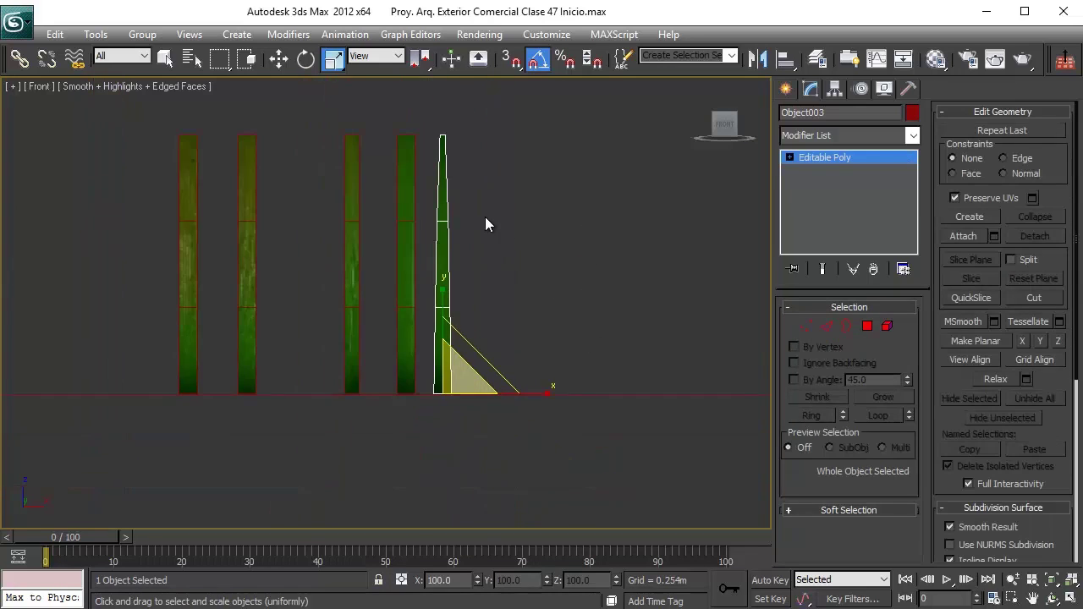
- Taper the second strip from the right by scaling its top and two middle vertex rows inward along X
scroll(492, 280, up, 3)
click(461, 271)
middle_drag(533, 287, 554, 309)
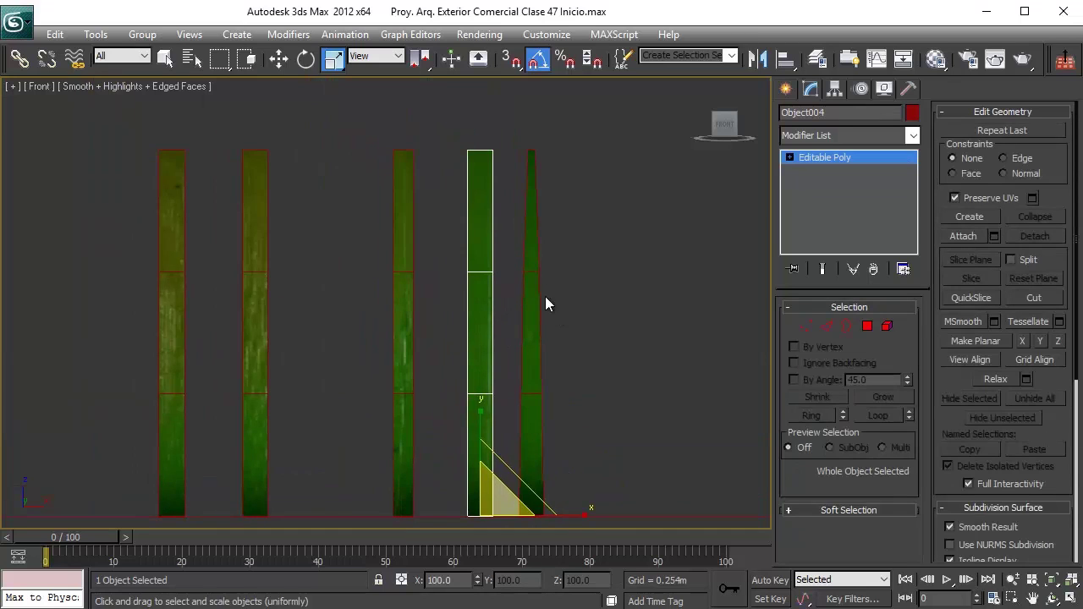
key(1)
drag(505, 124, 461, 169)
drag(559, 150, 400, 137)
drag(539, 259, 378, 317)
drag(562, 270, 544, 268)
drag(549, 394, 457, 410)
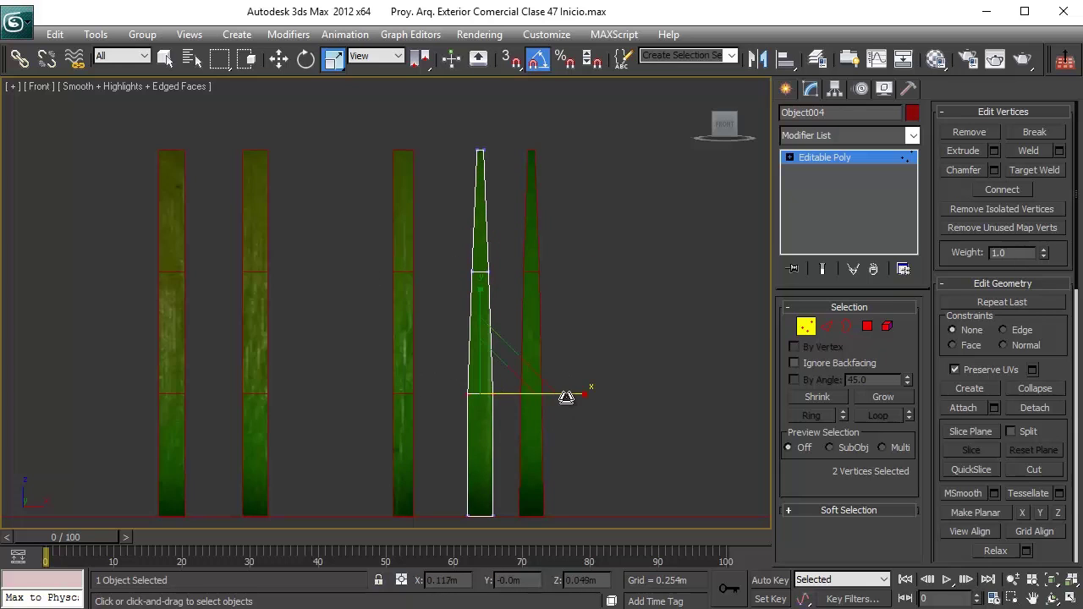
click(810, 330)
- Taper the middle strip into a pointed blade by scaling its top and two middle vertex rows inward along X
click(399, 283)
middle_drag(401, 281, 461, 254)
key(1)
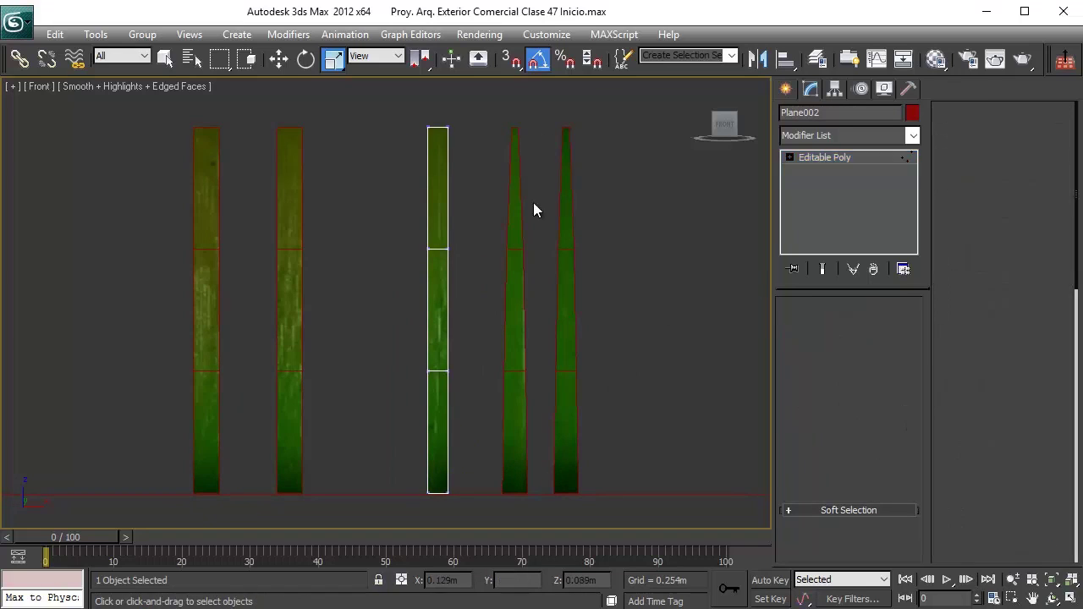
drag(538, 128, 403, 128)
drag(335, 294, 331, 296)
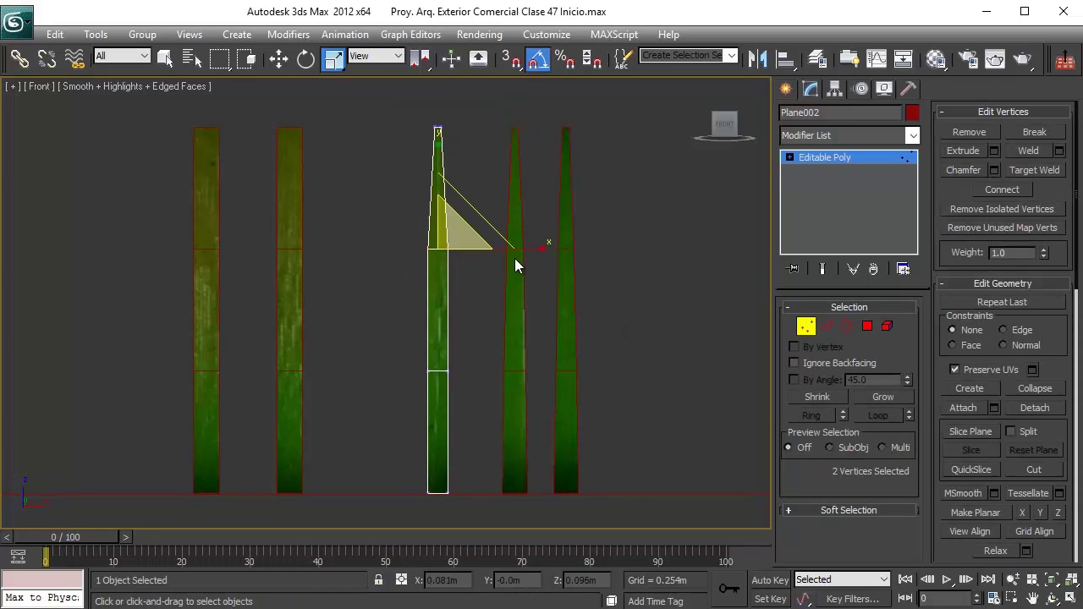
drag(521, 251, 505, 250)
drag(474, 350, 361, 409)
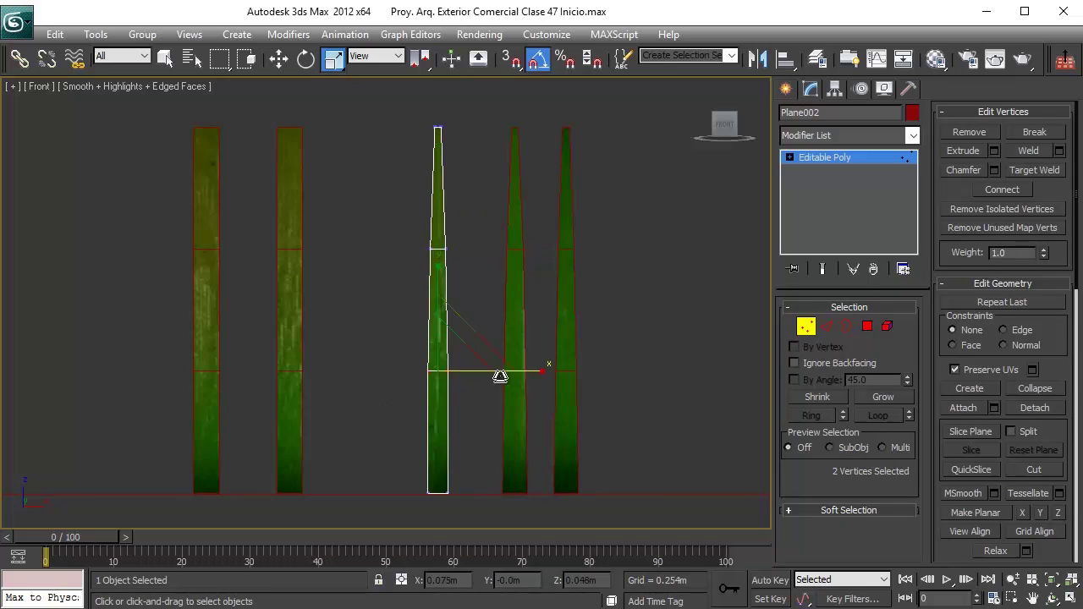
drag(530, 371, 525, 372)
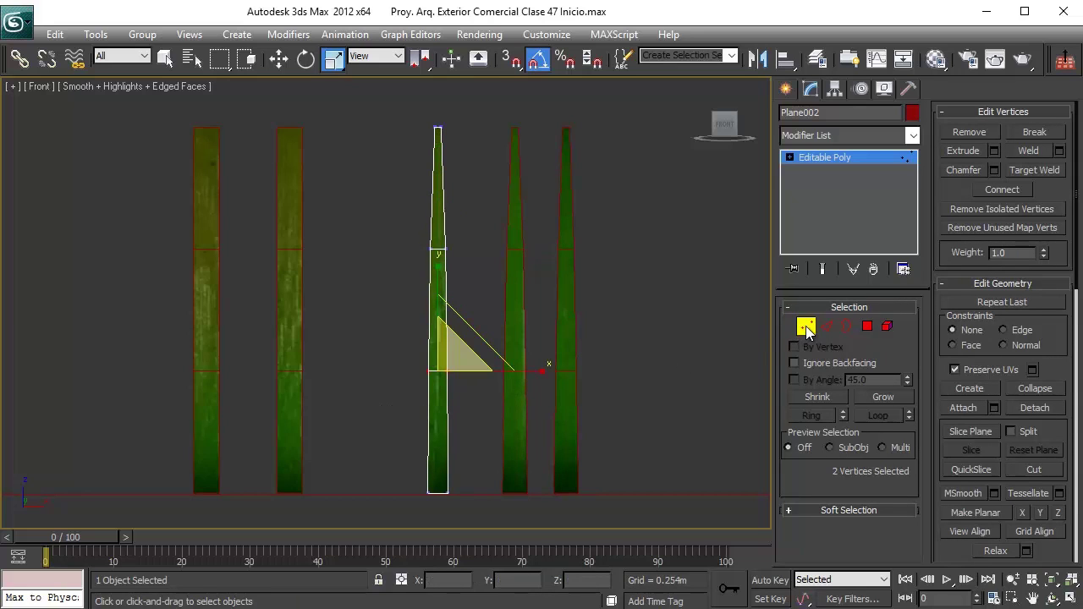
click(806, 328)
- Taper the second strip from the left by scaling its top vertices to about 25% along X and narrowing its two middle rows
middle_drag(283, 326, 370, 314)
click(370, 314)
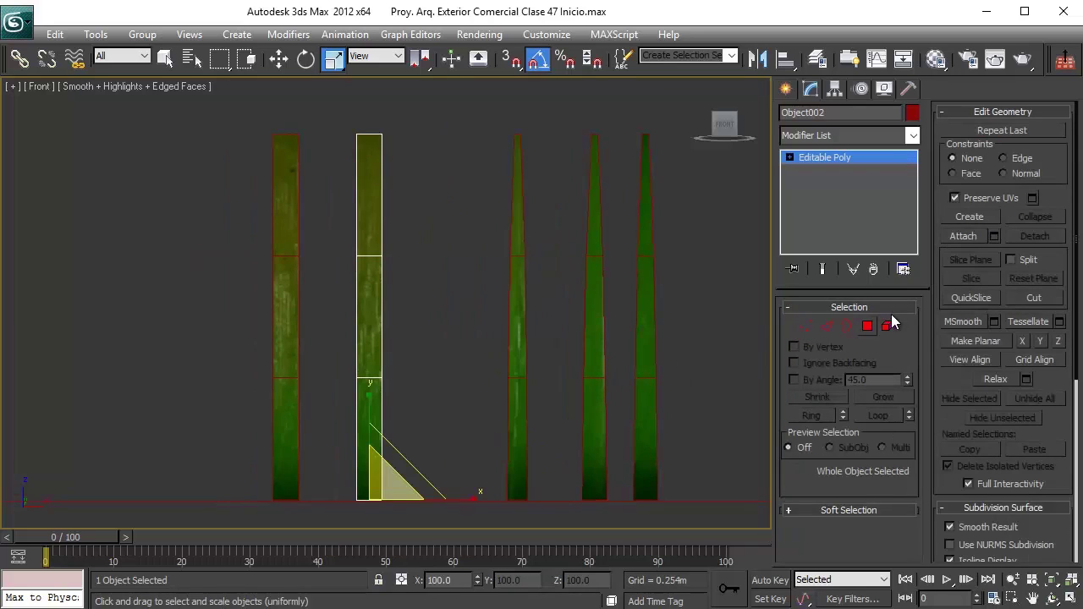
click(808, 326)
drag(434, 91, 350, 141)
drag(464, 132, 353, 129)
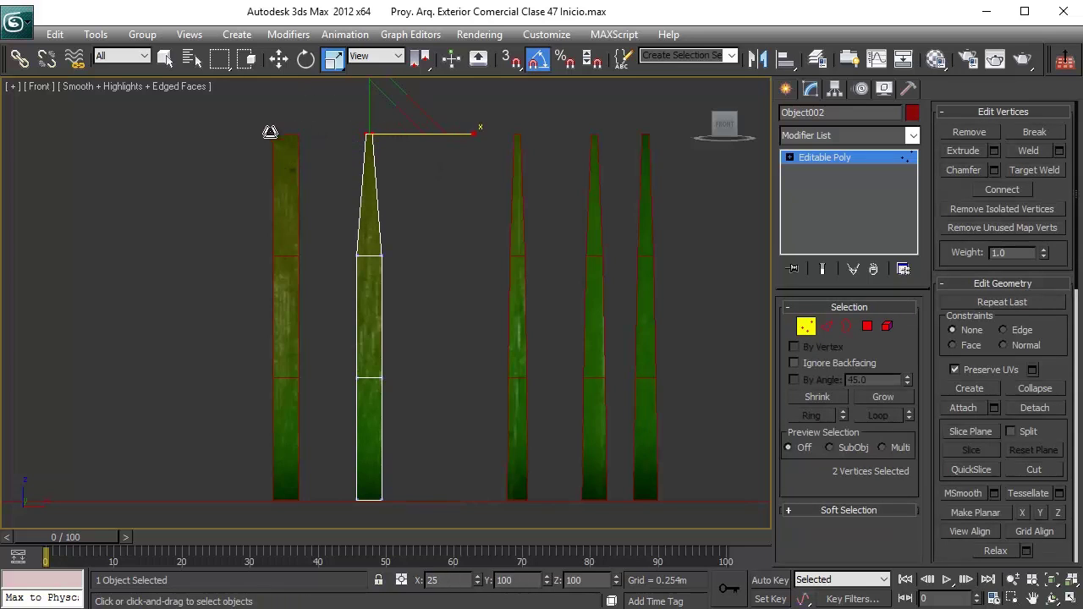
drag(417, 217, 341, 276)
drag(452, 260, 423, 256)
drag(432, 352, 347, 399)
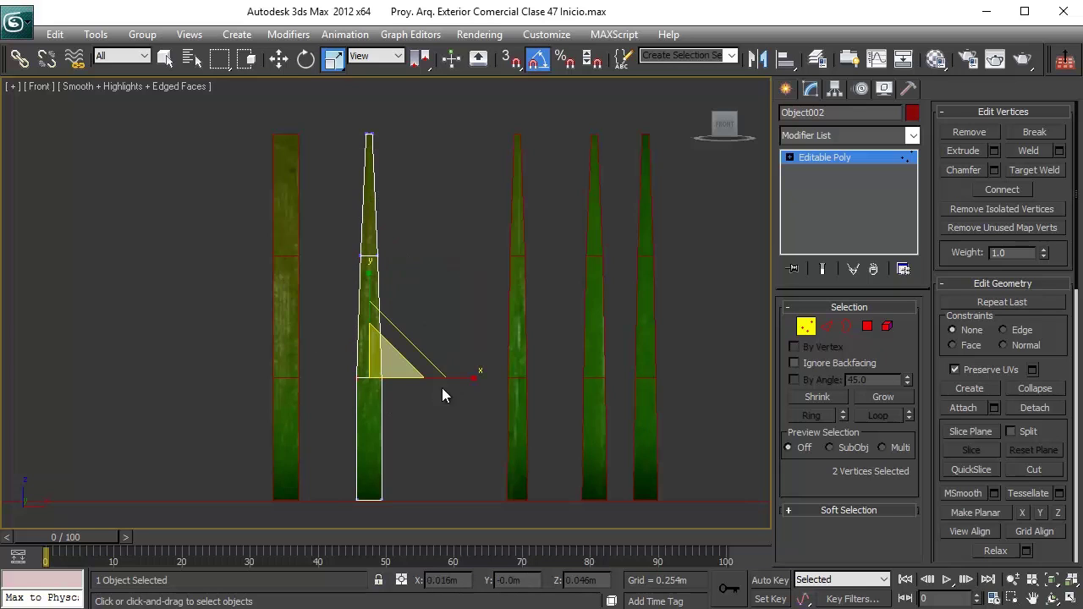
click(808, 330)
- Taper the leftmost strip by scaling its top vertices to about 28% along X and slightly narrowing its two middle rows
mouse_move(294, 298)
middle_down()
mouse_move(375, 284)
mouse_move(306, 287)
middle_up()
click(355, 262)
click(804, 325)
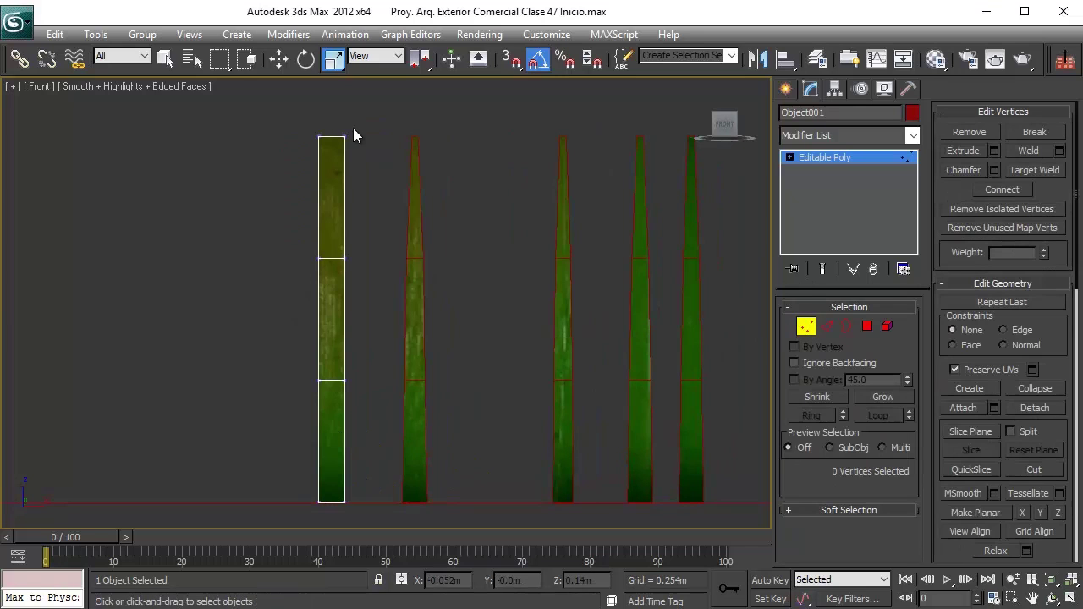
drag(257, 170, 258, 170)
drag(418, 138, 262, 145)
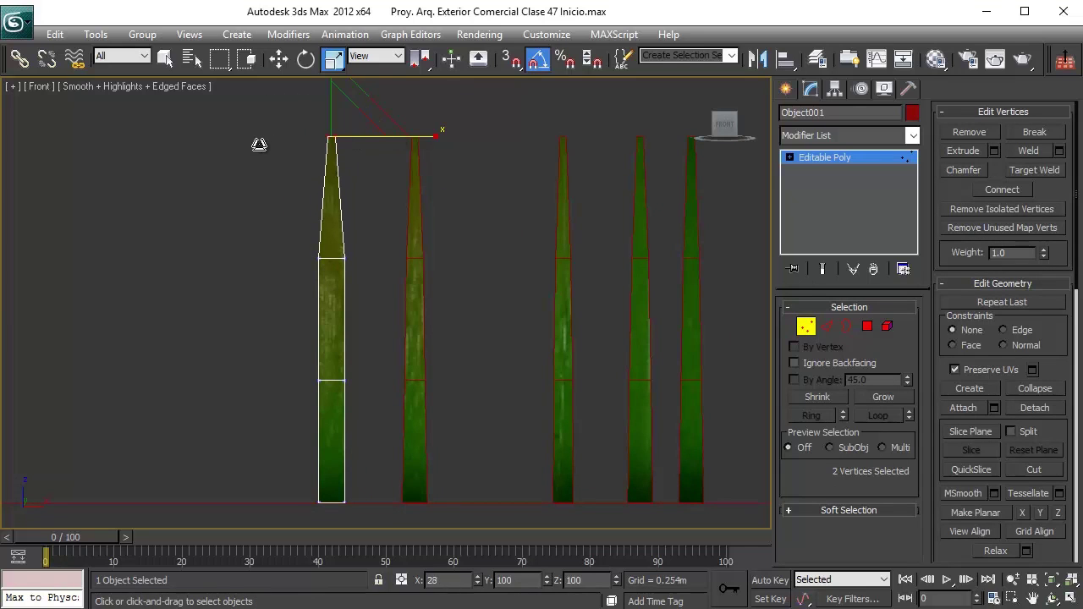
drag(375, 246, 242, 288)
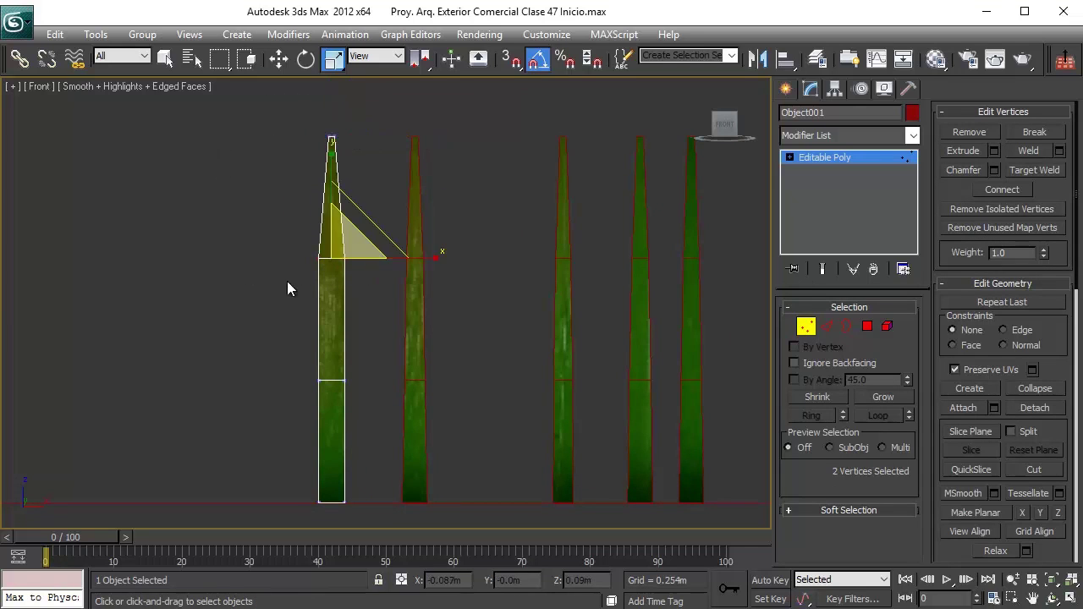
drag(423, 257, 381, 259)
drag(348, 379, 293, 399)
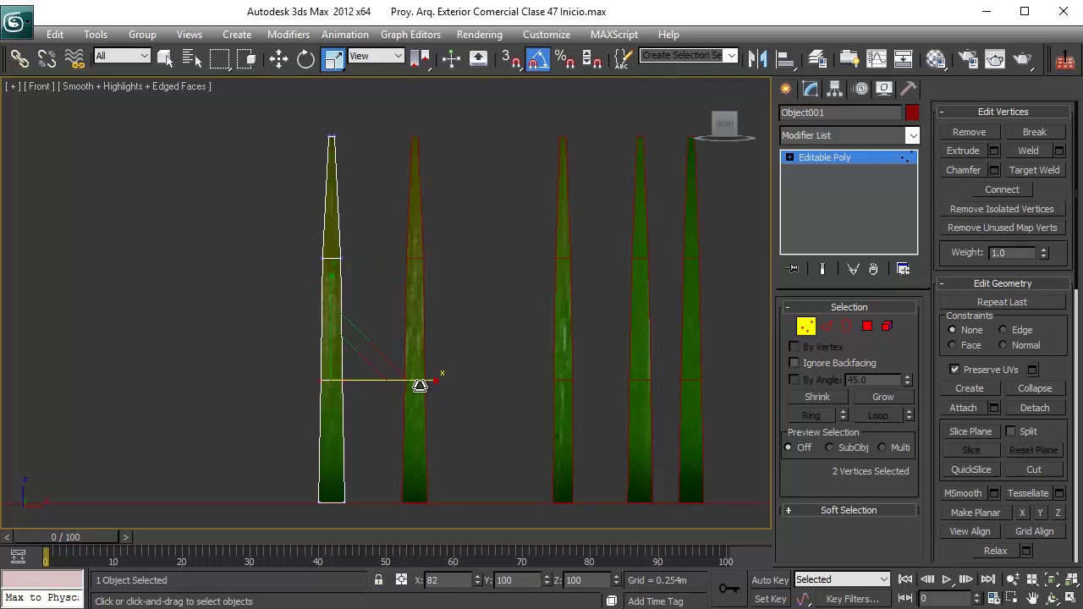
click(805, 328)
- Switch to the Perspective view with the whole ground plane in sight and deselect everything
scroll(419, 328, down, 2)
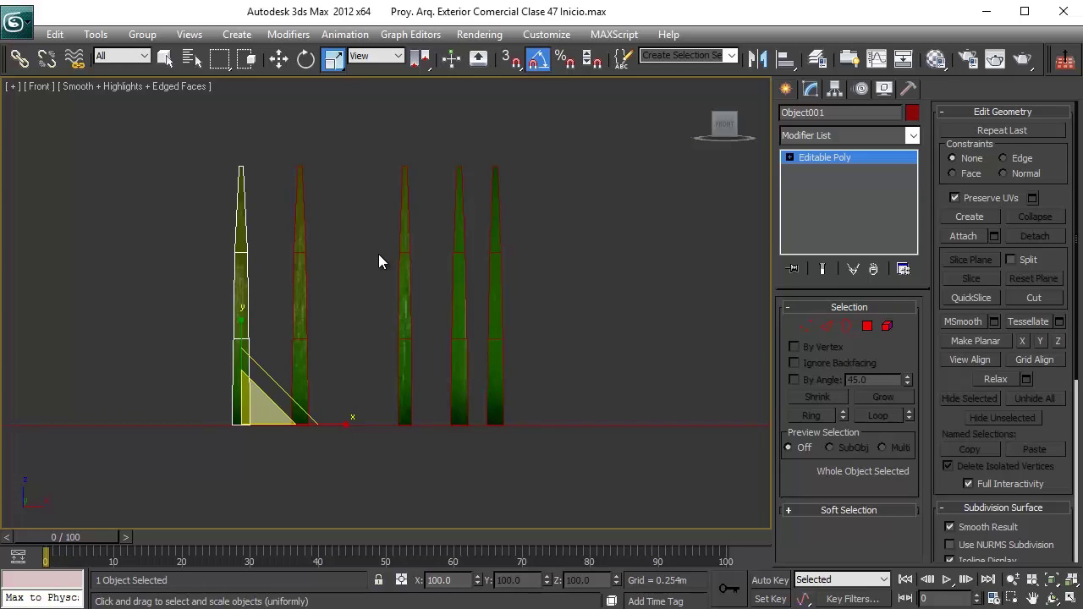
key(p)
alt+middle_drag(442, 312, 449, 338)
scroll(449, 338, down, 5)
click(591, 176)
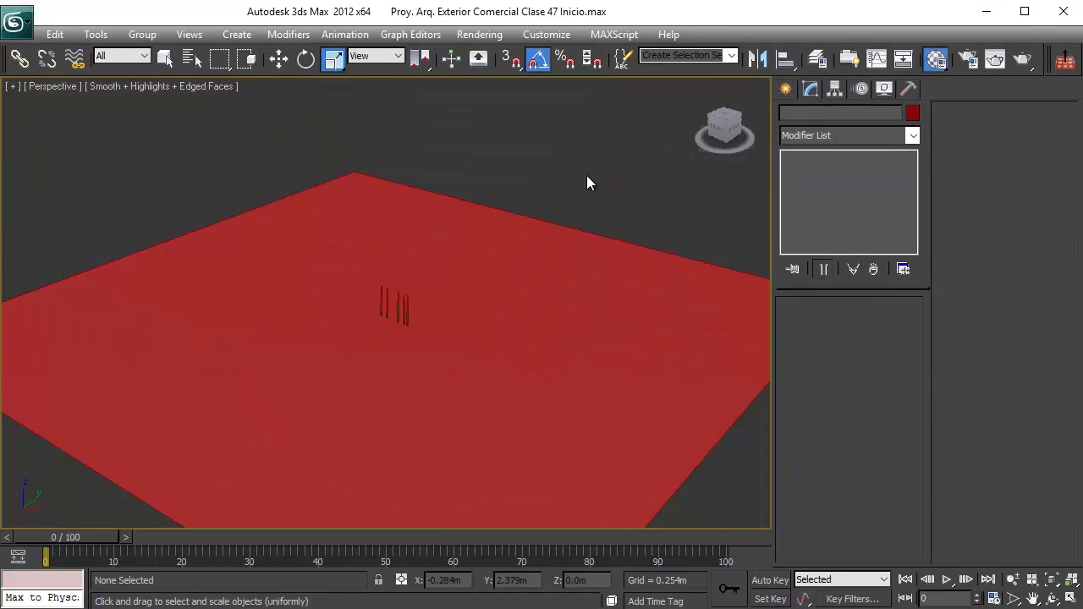
- Copy the Cesped 02 material to the second sample slot and rename the copy Blanco
key(m)
click(471, 77)
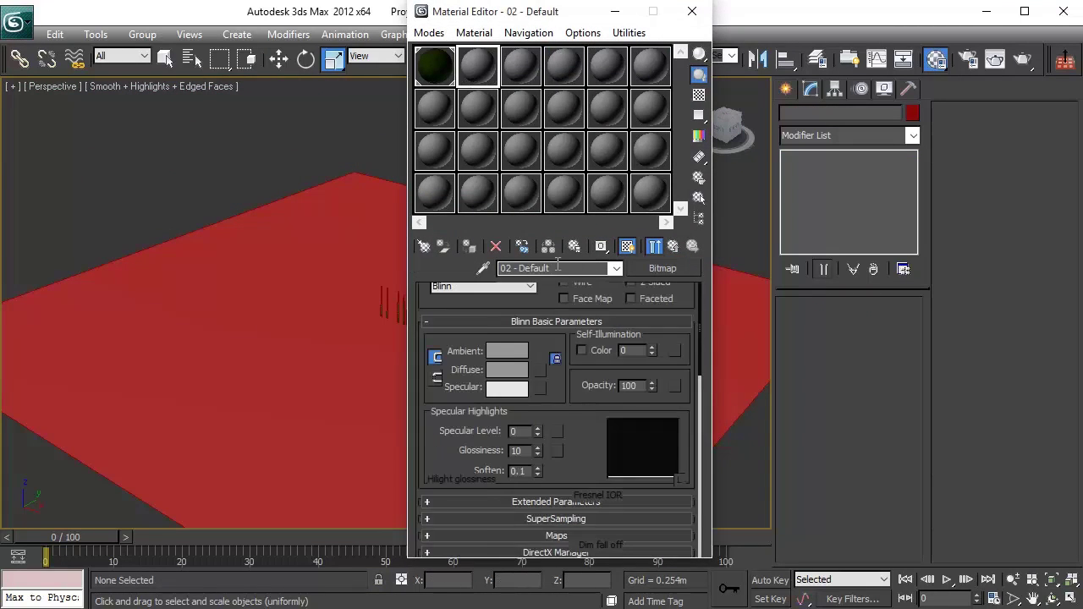
drag(434, 67, 477, 67)
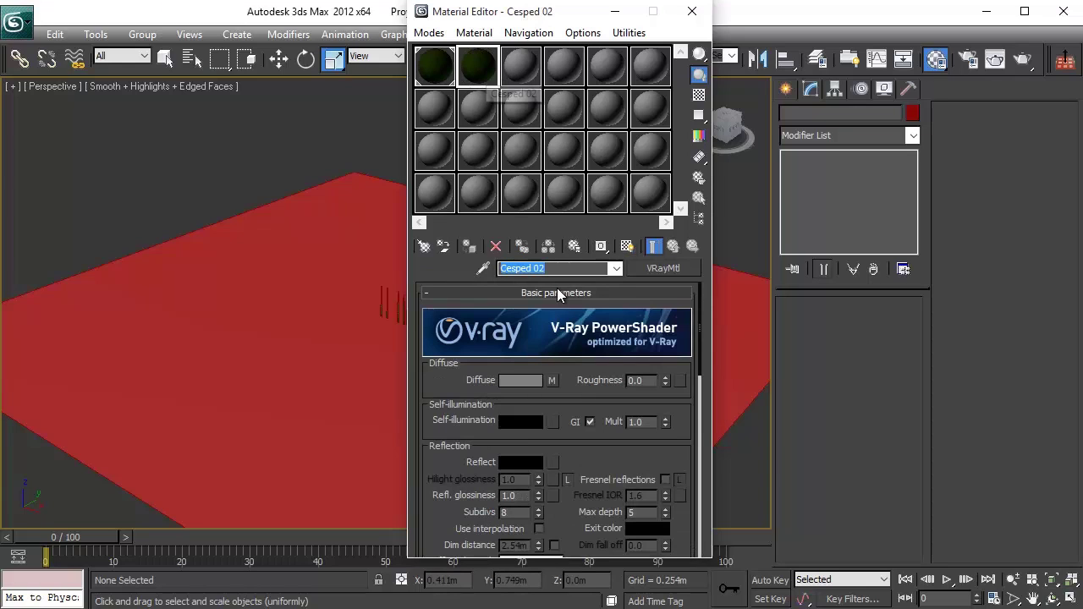
text(Blanco)
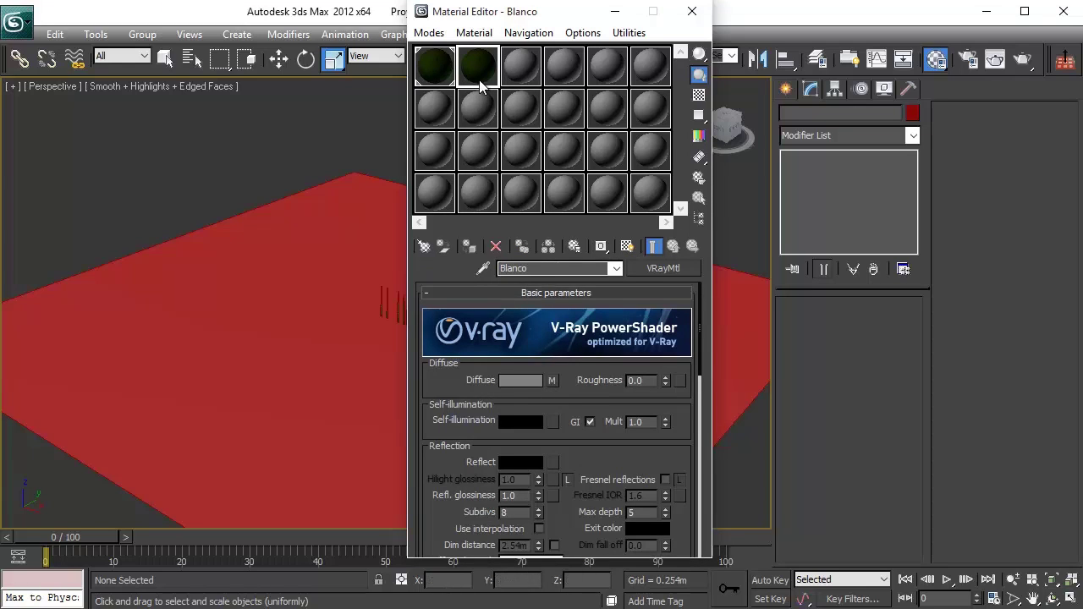
- Inspect an enlarged preview of the Cesped 02 material sample and close it
click(451, 81)
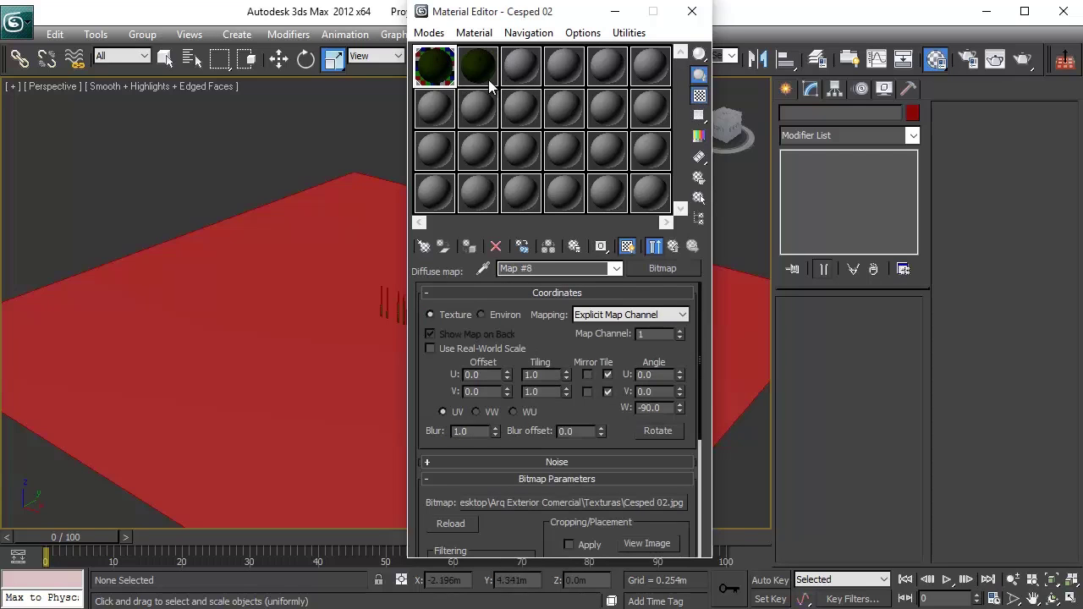
double_click(431, 74)
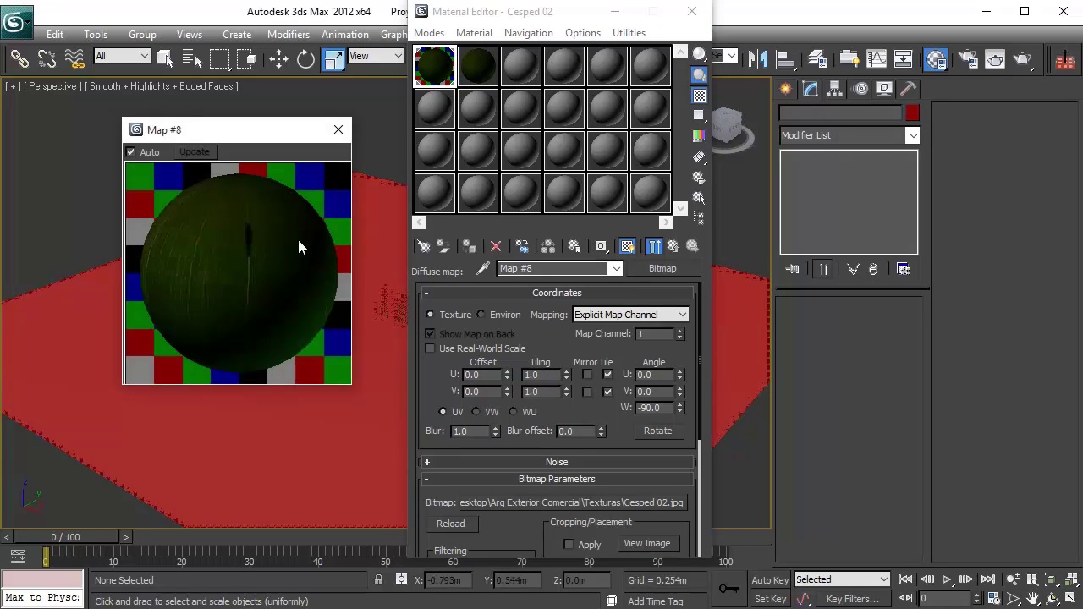
click(340, 128)
- Clear the diffuse map of the Blanco material and set its diffuse colour to light grey
click(479, 66)
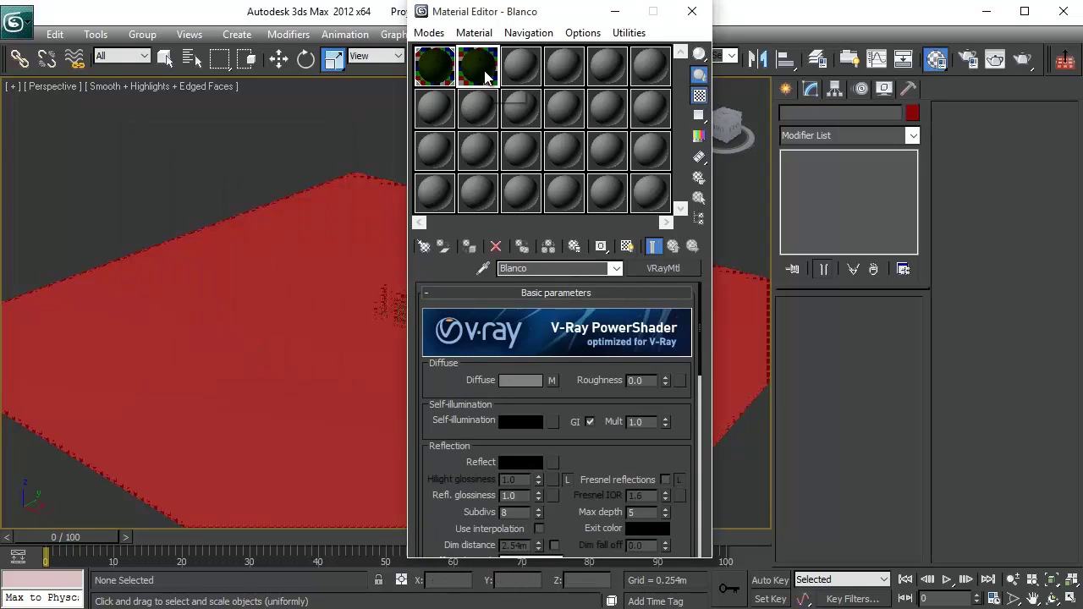
right_click(554, 383)
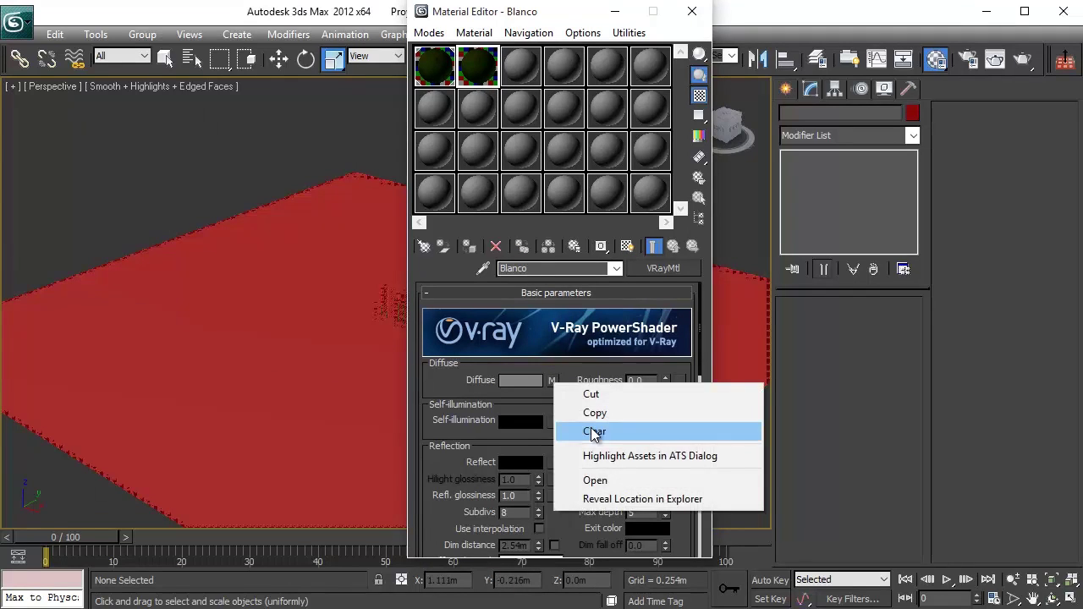
click(596, 434)
click(535, 384)
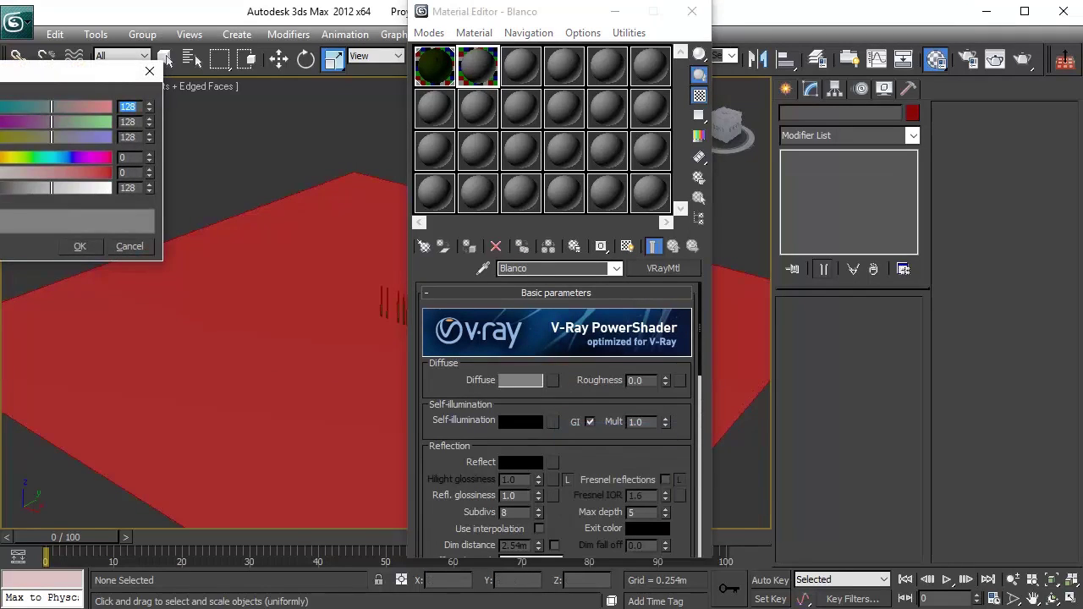
click(73, 187)
click(78, 246)
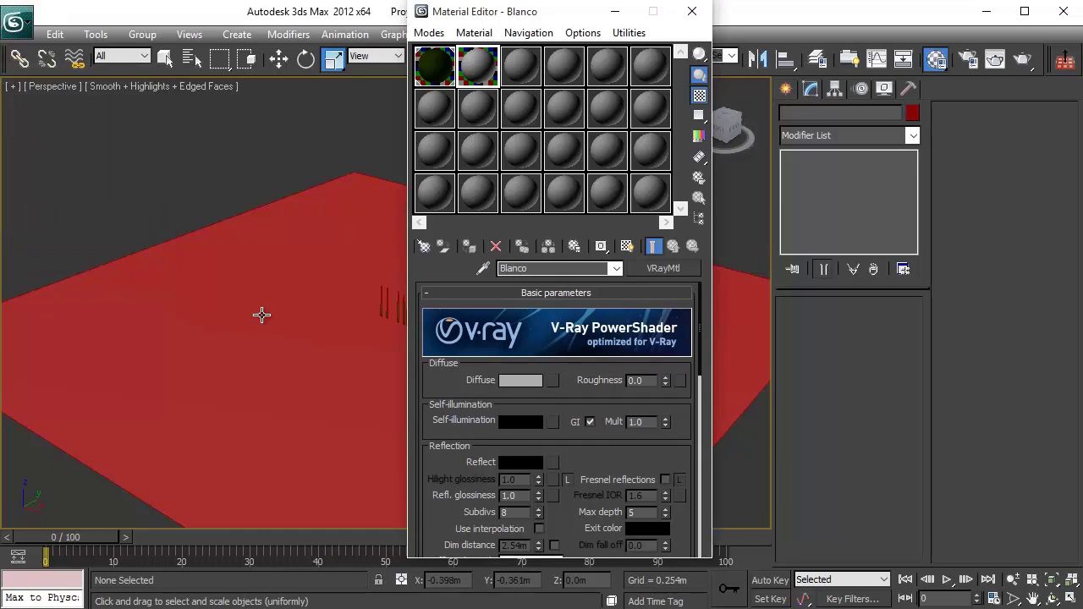
- Assign the Blanco material to the ground plane, close the Material Editor and deselect the plane
click(266, 318)
click(469, 247)
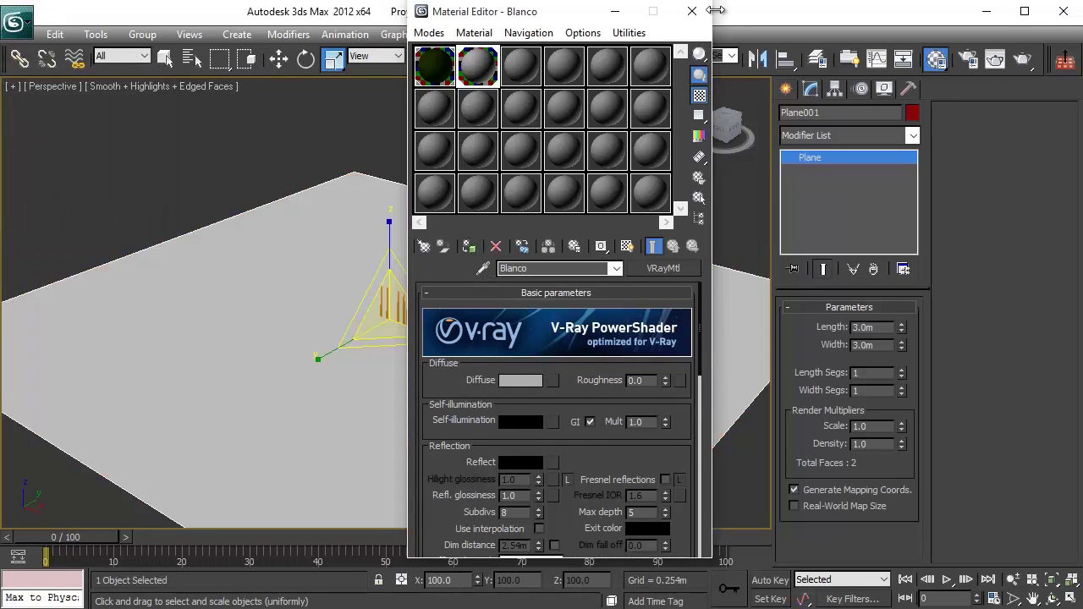
click(692, 11)
click(640, 172)
- Bend the middle grass blade by moving its tip vertices and middle vertex rows in opposite directions along Y
scroll(406, 370, up, 6)
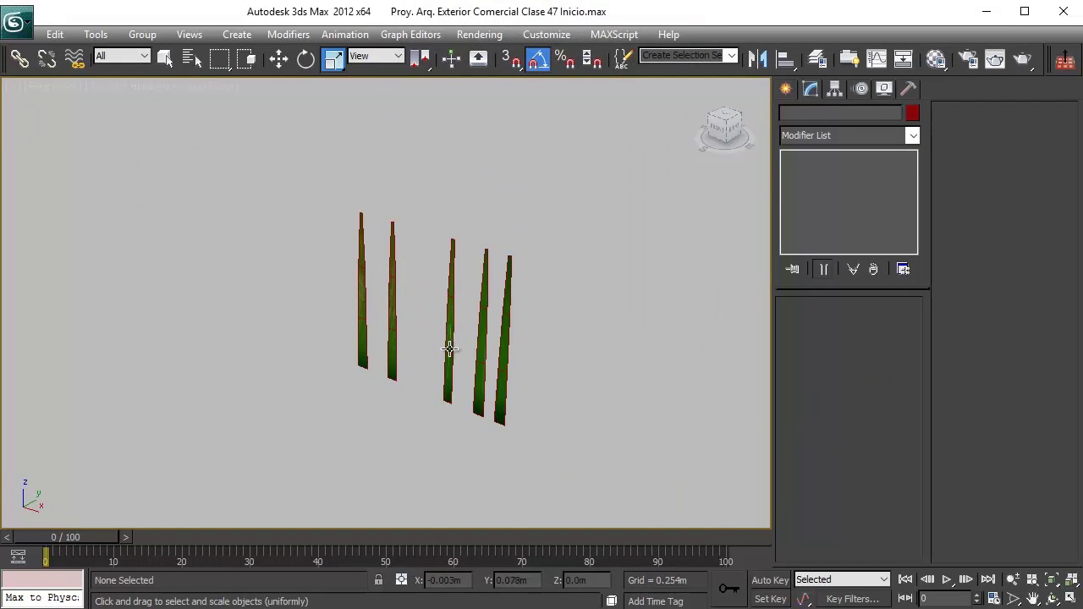
click(449, 340)
key(z)
alt+middle_drag(512, 422, 445, 340)
scroll(517, 393, down, 3)
click(805, 330)
middle_drag(502, 123, 484, 172)
drag(424, 167, 349, 248)
key(w)
alt+middle_drag(419, 252, 375, 240)
drag(395, 180, 415, 324)
drag(410, 279, 402, 375)
click(813, 325)
- Bend the second blade from the right by moving its tip toward positive Y and its two middle rows toward negative Y
middle_drag(455, 339, 405, 278)
scroll(405, 277, up, 3)
click(355, 191)
scroll(469, 311, down, 2)
click(827, 326)
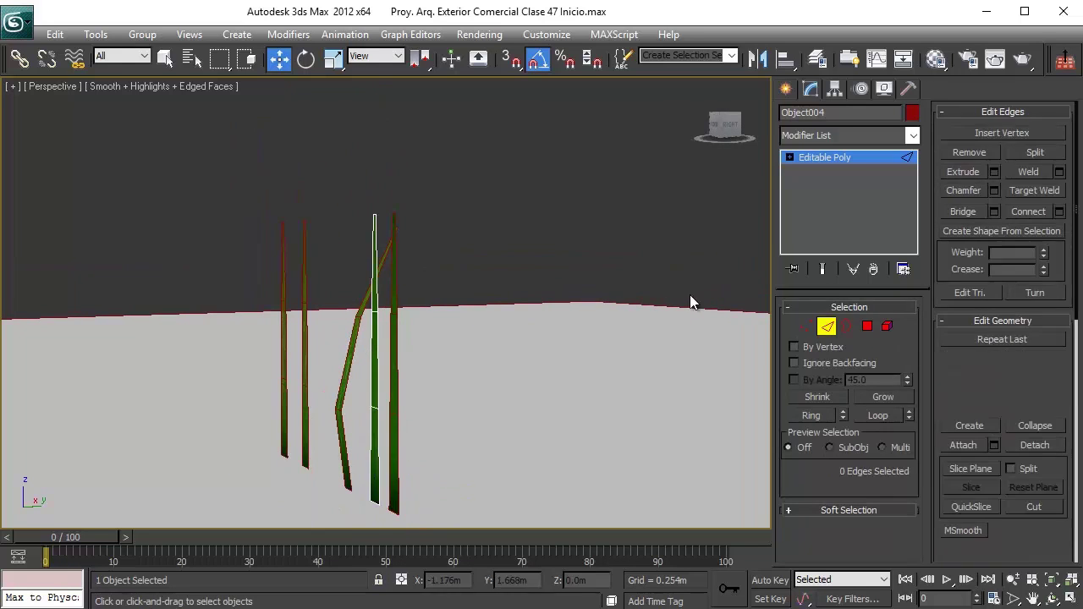
click(809, 329)
drag(364, 184, 396, 237)
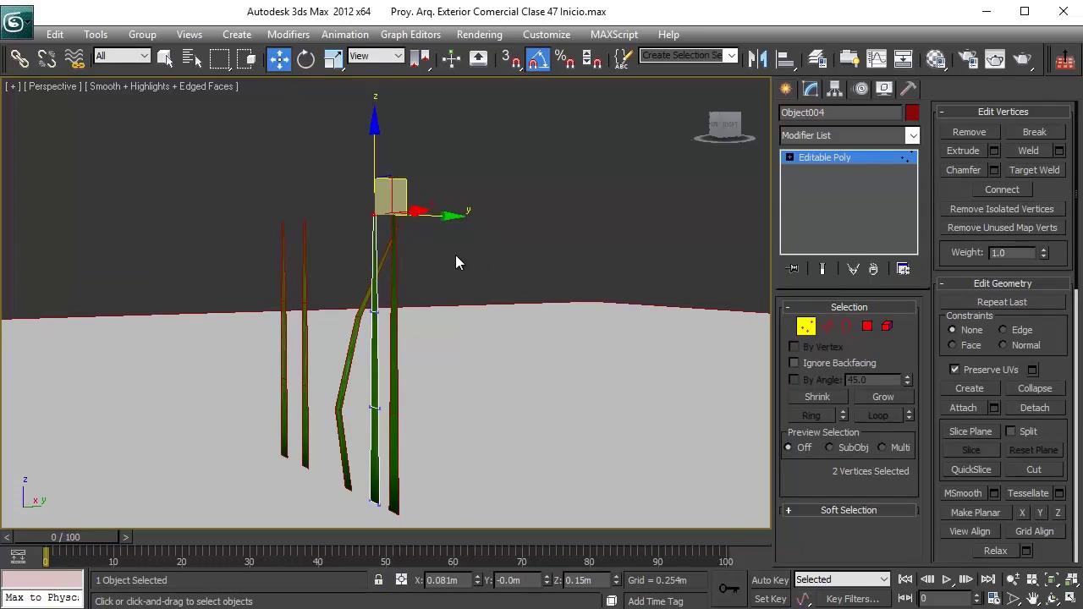
alt+middle_drag(457, 265, 419, 254)
drag(413, 178, 435, 163)
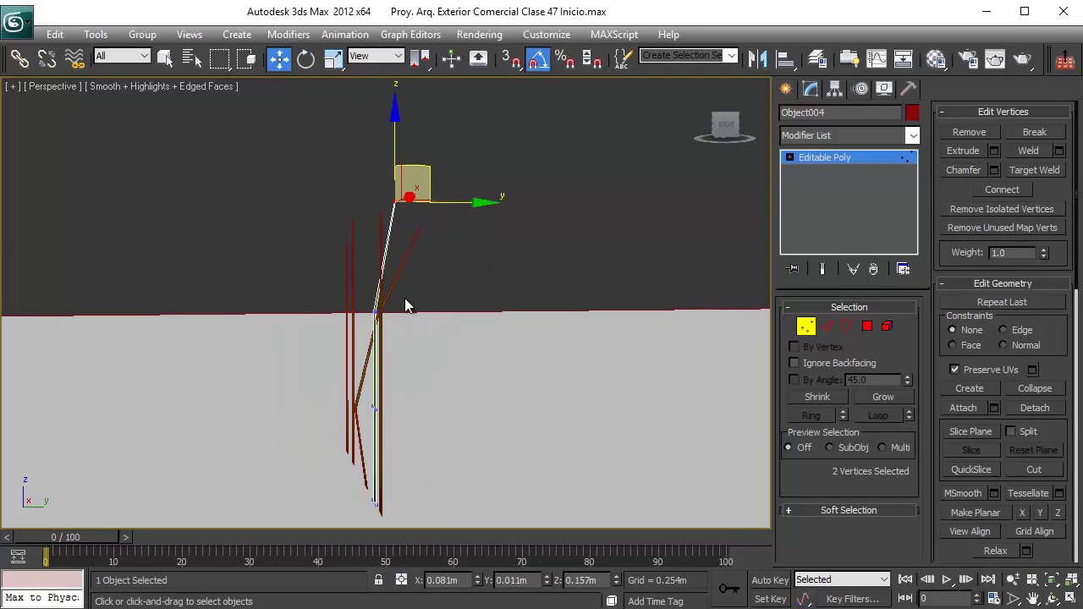
drag(412, 302, 347, 444)
drag(406, 337, 387, 332)
click(806, 326)
- Curve the rightmost blade by moving all rows above the base toward positive Y, then its upper row and tip back toward negative Y
alt+middle_drag(514, 367, 448, 300)
click(394, 276)
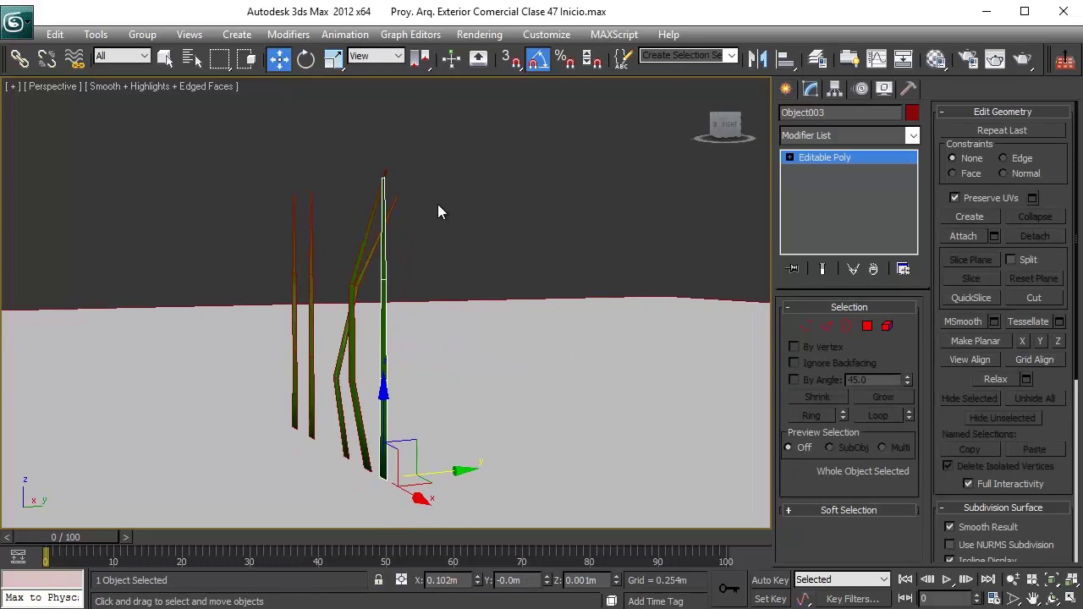
key(1)
drag(330, 438, 330, 438)
alt+middle_drag(330, 438, 330, 395)
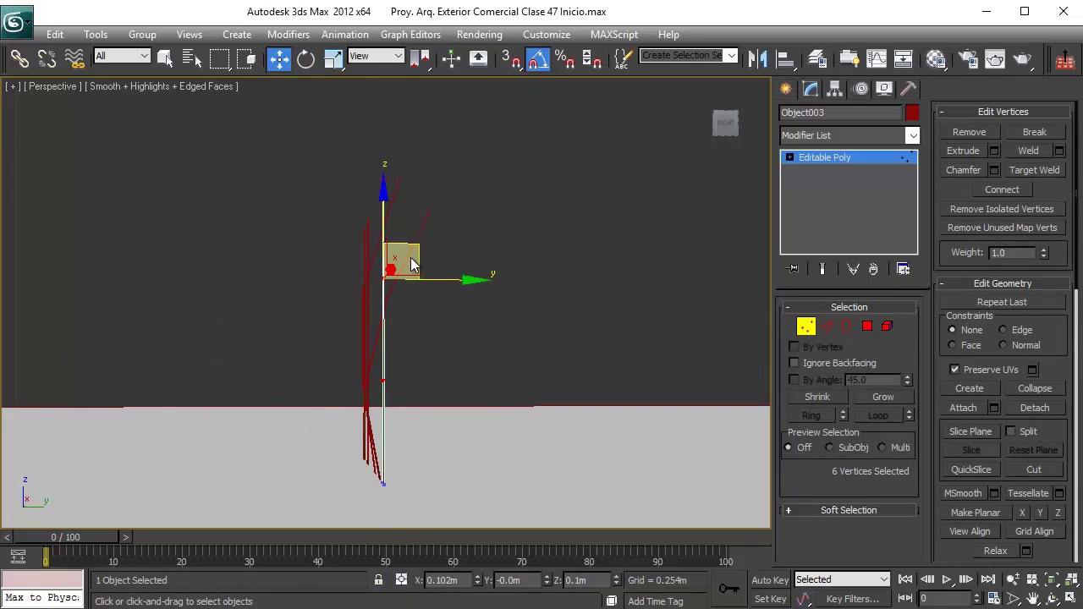
drag(416, 247, 421, 289)
alt+drag(393, 420, 393, 420)
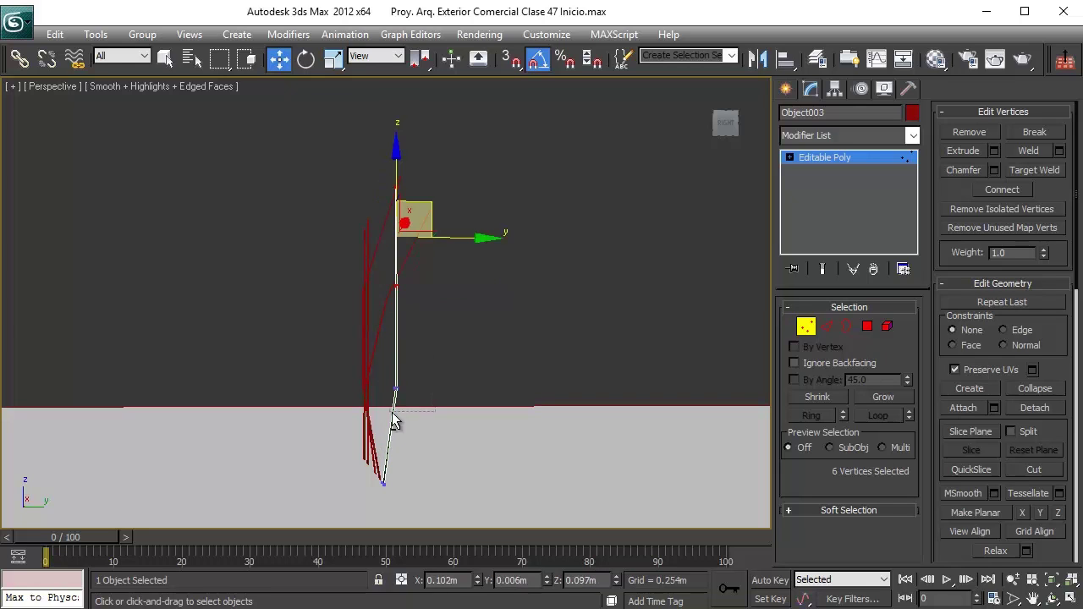
drag(427, 207, 418, 233)
alt+drag(430, 305, 353, 355)
drag(412, 181, 382, 206)
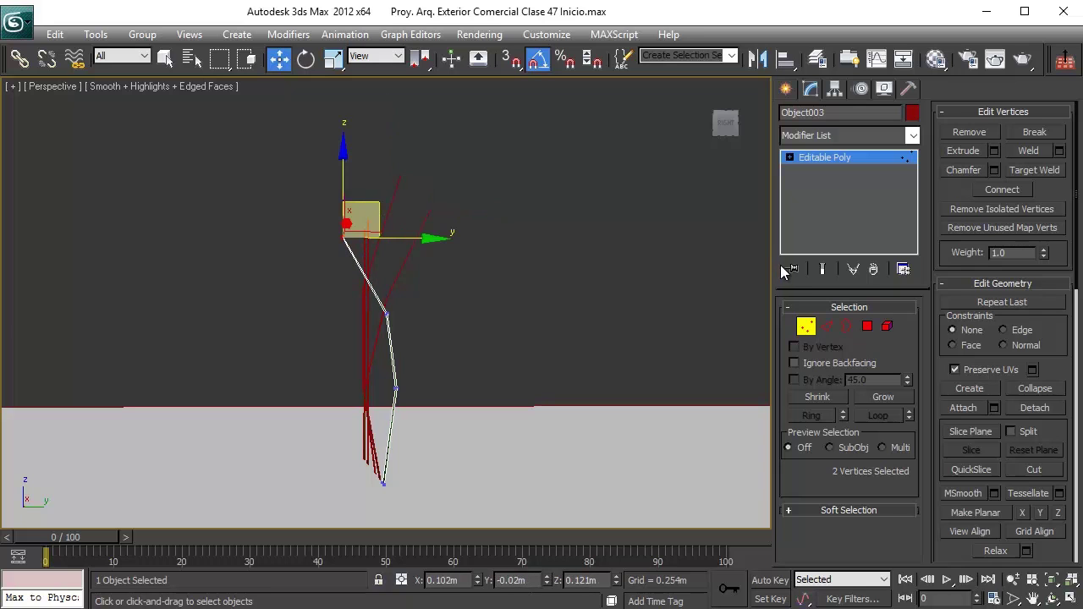
click(813, 324)
alt+middle_drag(415, 373, 473, 403)
middle_drag(355, 307, 446, 282)
scroll(352, 218, up, 3)
click(311, 199)
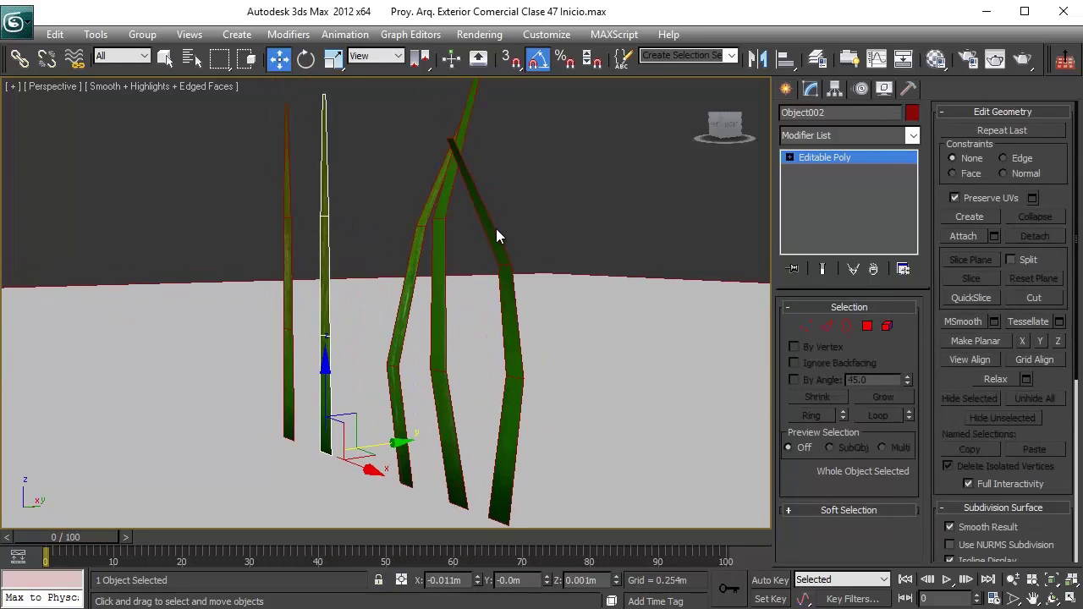
click(489, 223)
key(1)
drag(471, 118, 417, 168)
key(ctrl+z)
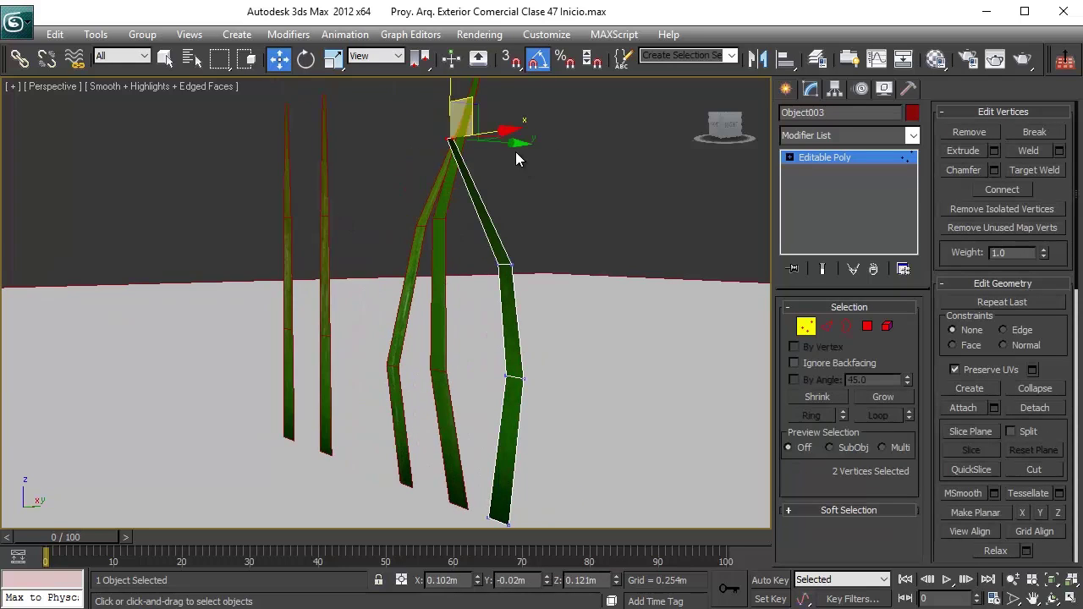
key(1)
- Move the tip vertices of the second blade from the left toward positive Y and slightly down
click(324, 295)
key(z)
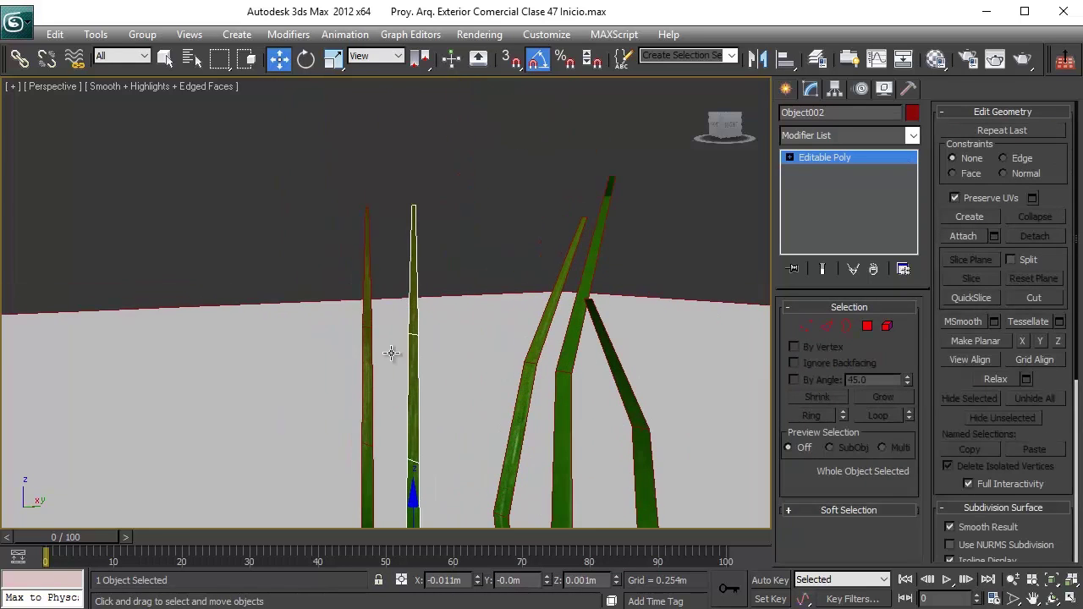
click(805, 327)
key(z)
drag(276, 180, 276, 180)
alt+middle_drag(406, 249, 379, 255)
middle_drag(379, 255, 364, 306)
drag(398, 152, 415, 174)
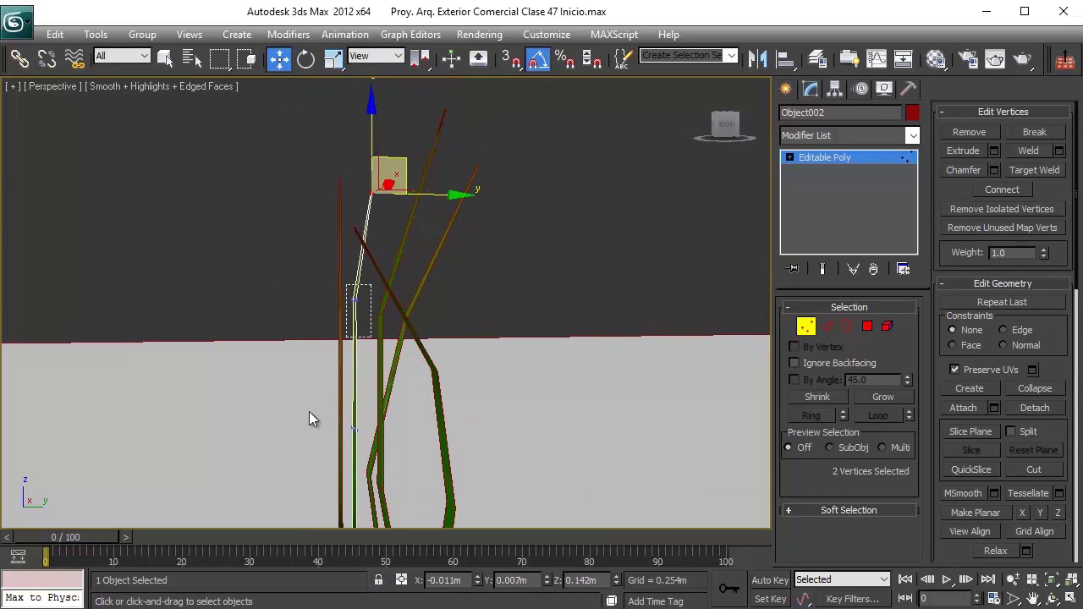
- Shift the two middle vertex rows of the second blade from the left down and toward negative Y to curve the blade
drag(331, 374, 340, 395)
drag(384, 330, 369, 380)
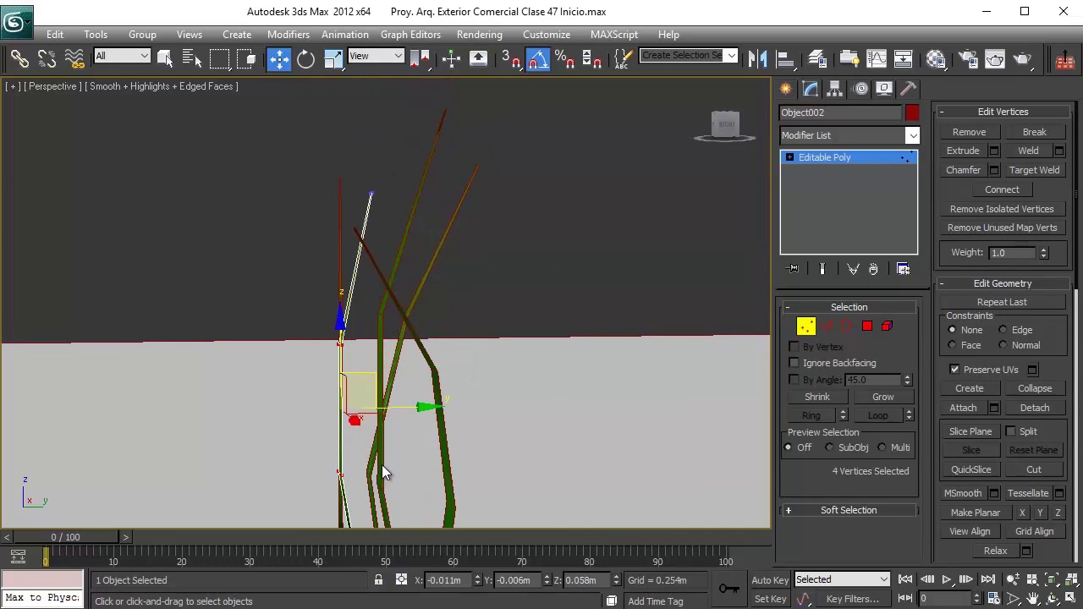
drag(313, 495, 313, 496)
drag(378, 438, 366, 451)
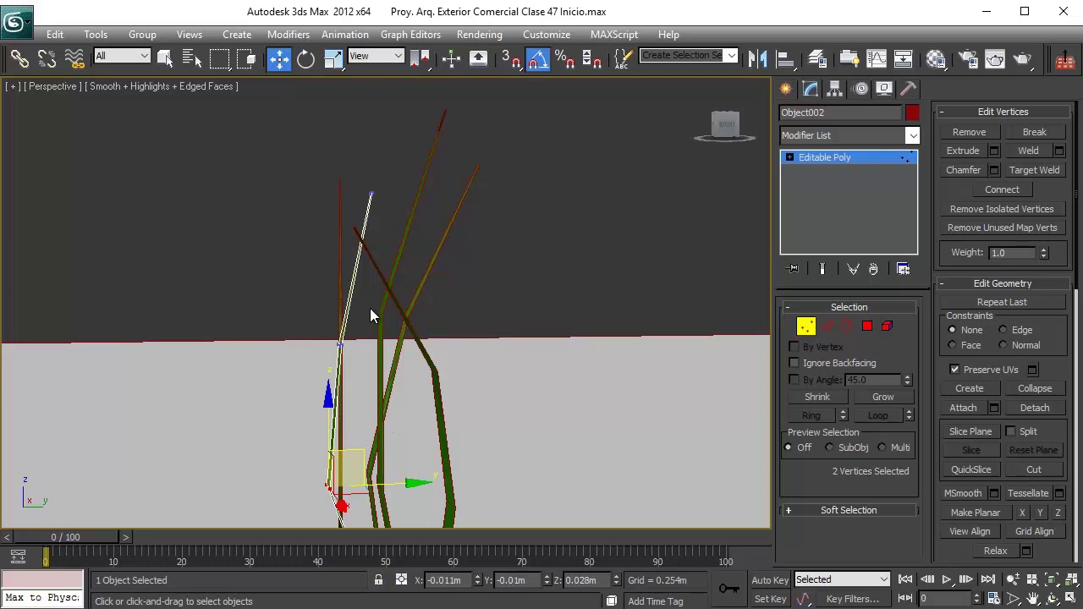
drag(370, 310, 304, 370)
drag(365, 317, 352, 346)
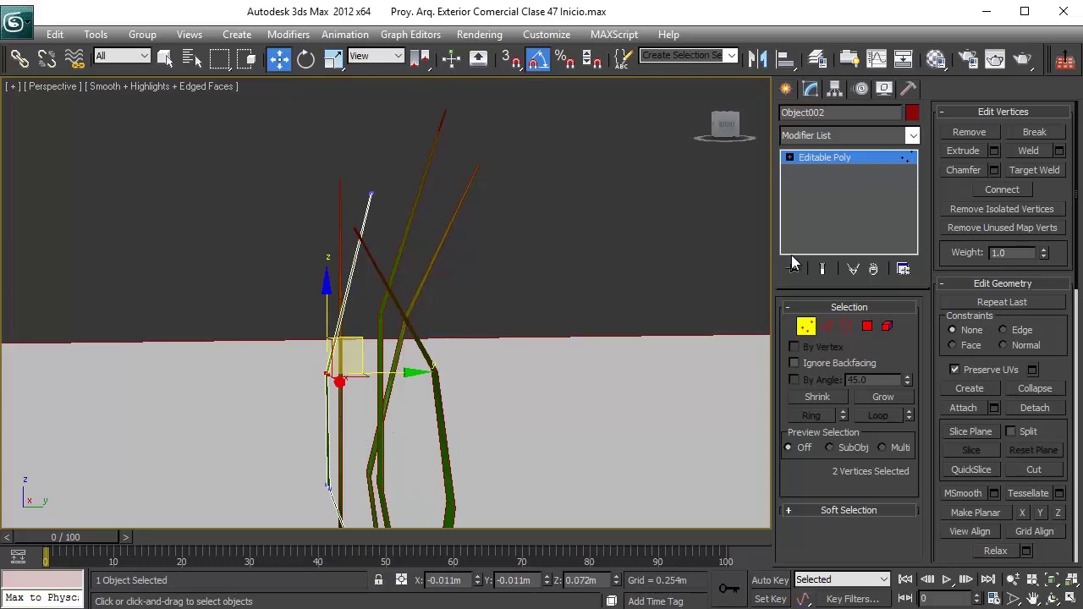
click(820, 325)
alt+middle_drag(483, 355, 422, 309)
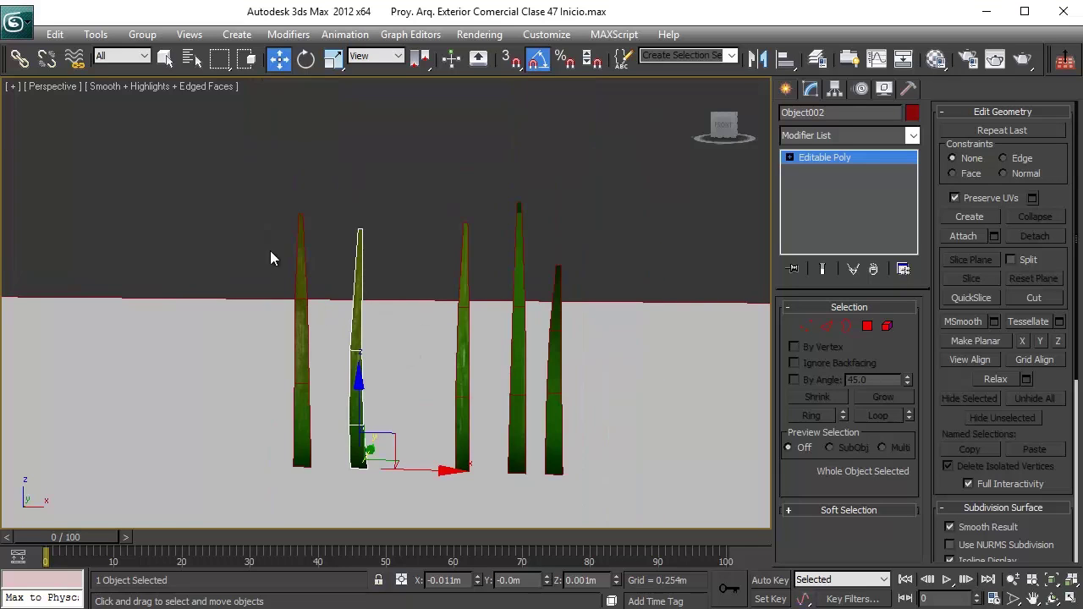
- Curve the leftmost blade by shifting its tip toward positive Y, its upper row back toward negative Y and its lower middle row slightly down
click(307, 337)
scroll(307, 337, up, 3)
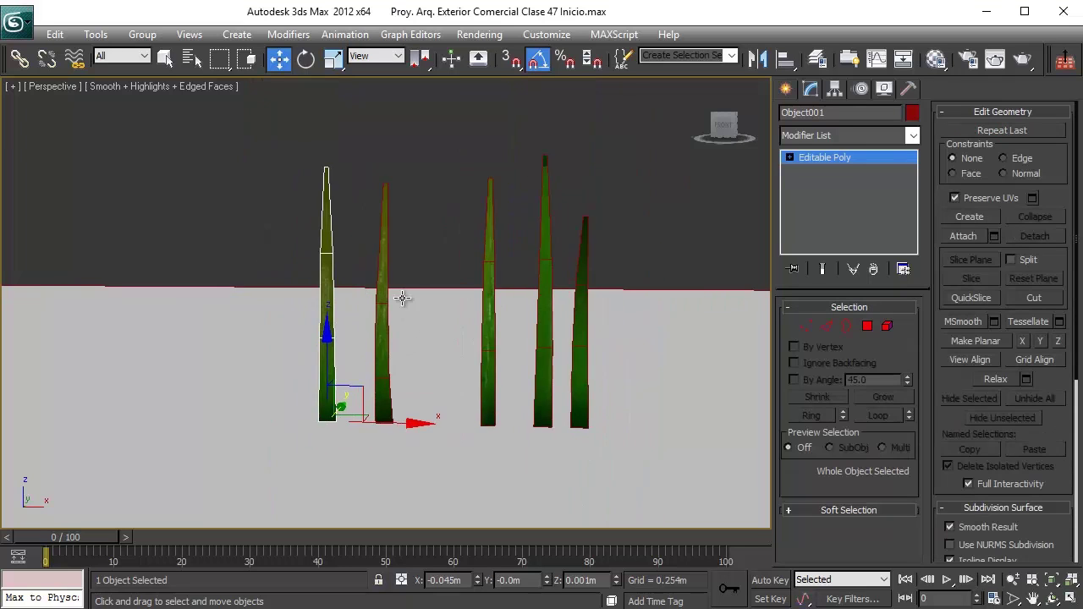
click(808, 327)
alt+middle_drag(351, 289, 339, 291)
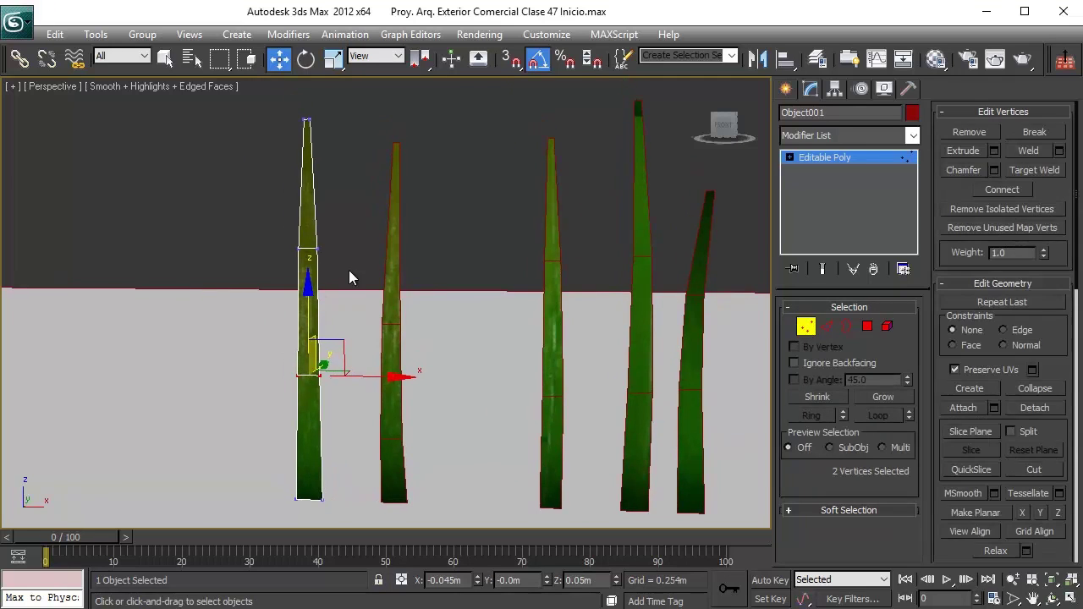
drag(226, 218, 226, 284)
alt+middle_drag(226, 284, 434, 282)
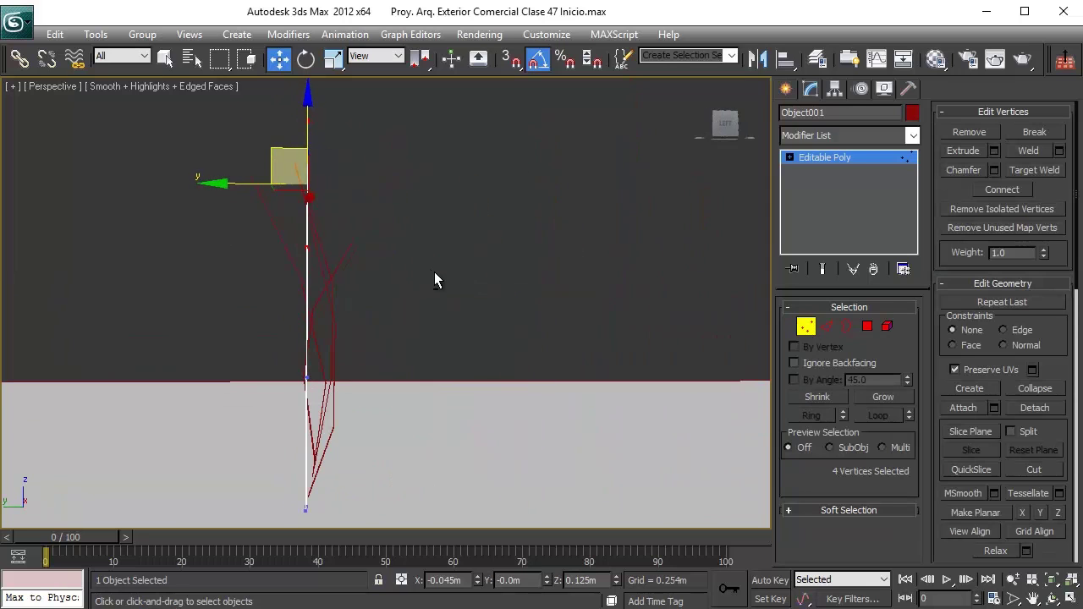
drag(272, 146, 269, 159)
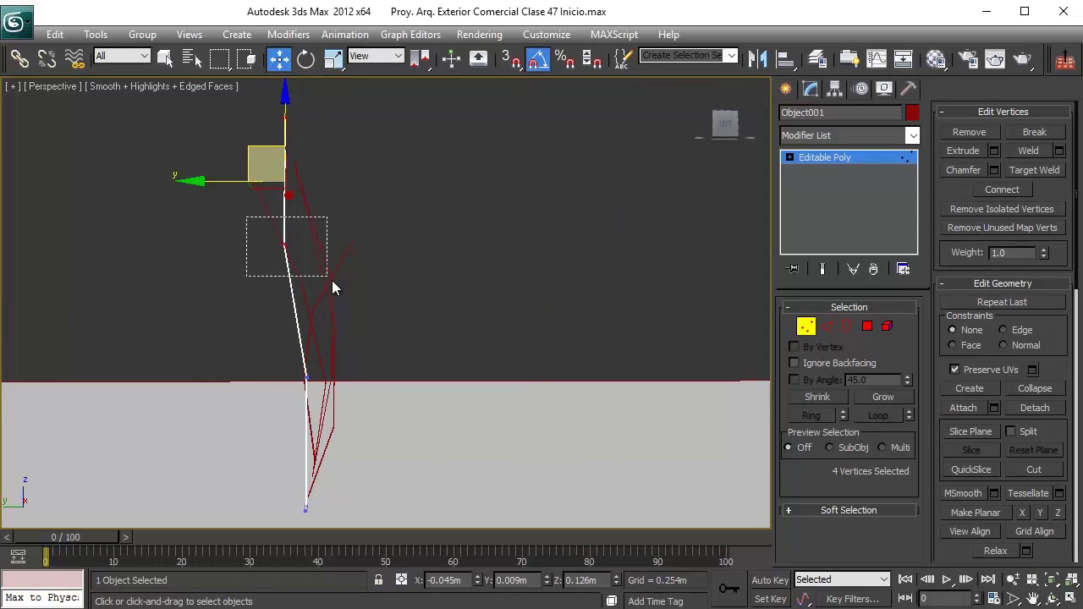
drag(329, 278, 331, 280)
drag(272, 221, 293, 228)
mouse_move(304, 343)
mouse_down()
mouse_move(310, 382)
mouse_move(300, 360)
mouse_up()
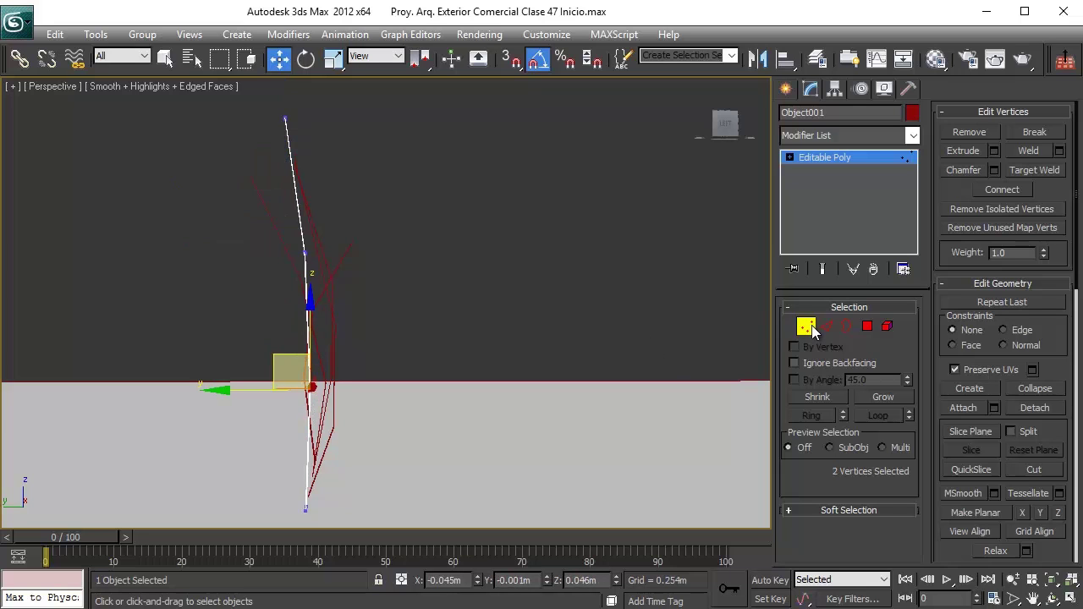
click(806, 327)
- Try to bend the leftmost blade sideways in the front view, shifting its rows above the base progressively toward negative X
key(f)
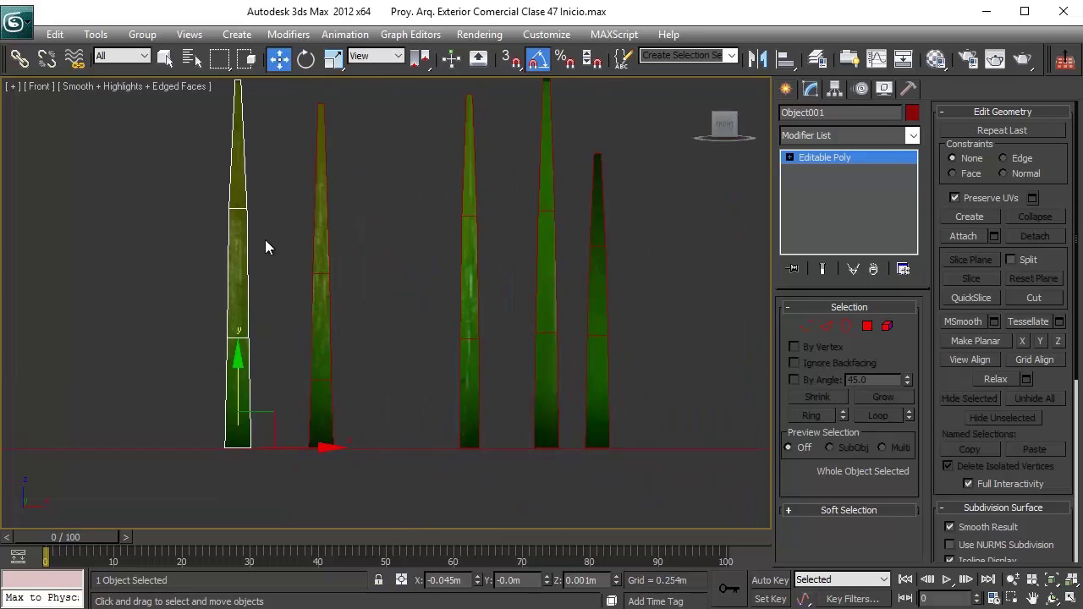
key(1)
middle_drag(276, 181, 265, 220)
drag(256, 69, 132, 458)
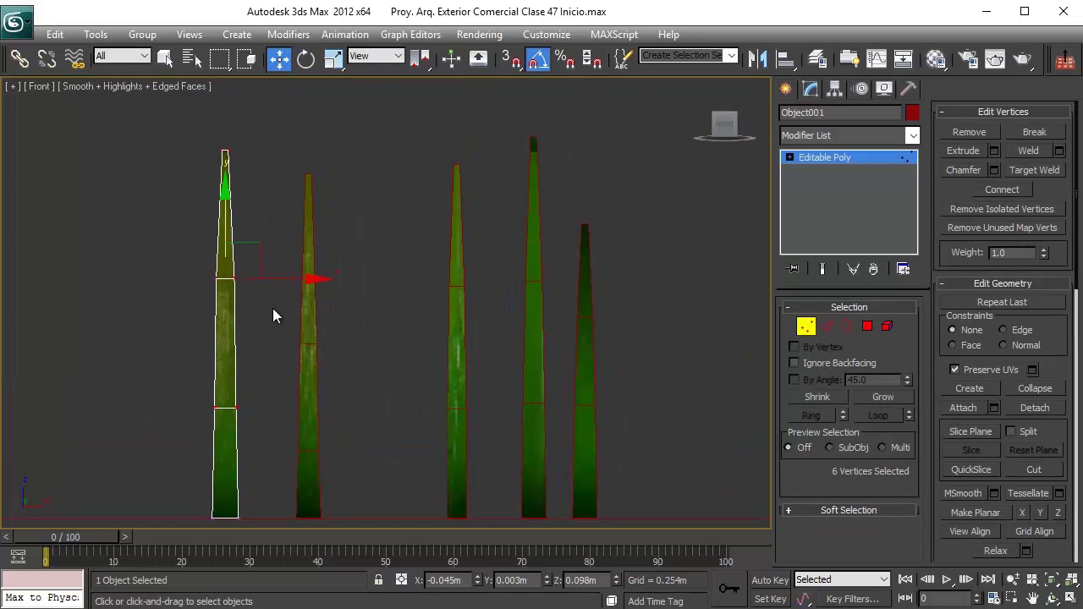
drag(272, 284, 262, 285)
drag(250, 140, 169, 298)
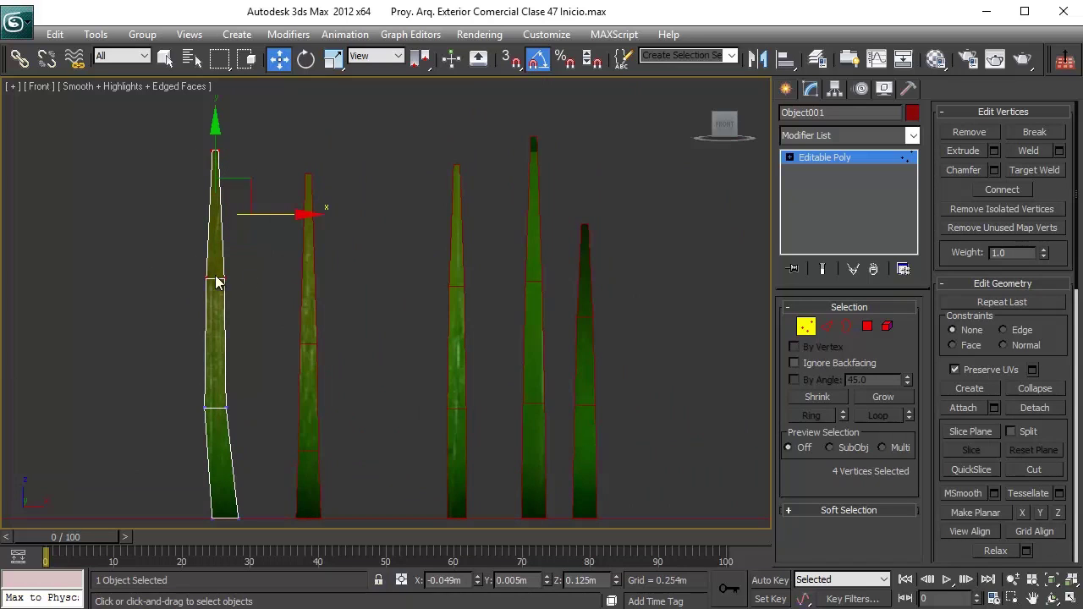
drag(261, 215, 248, 212)
drag(224, 136, 210, 156)
click(806, 327)
- Undo the sideways bend of the leftmost blade
click(307, 360)
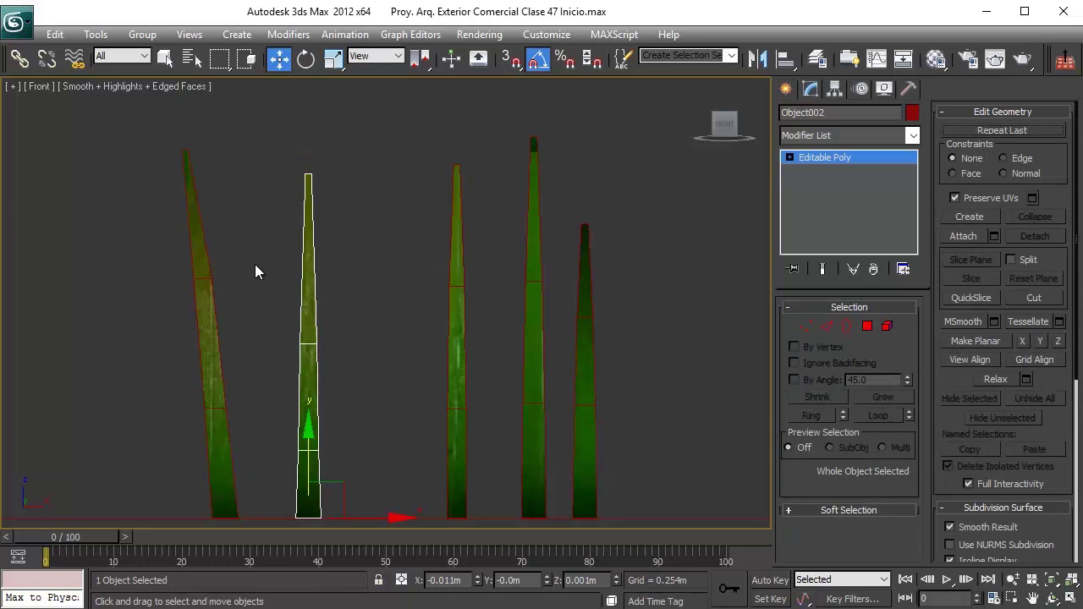
key(ctrl+z)
key(ctrl+z)
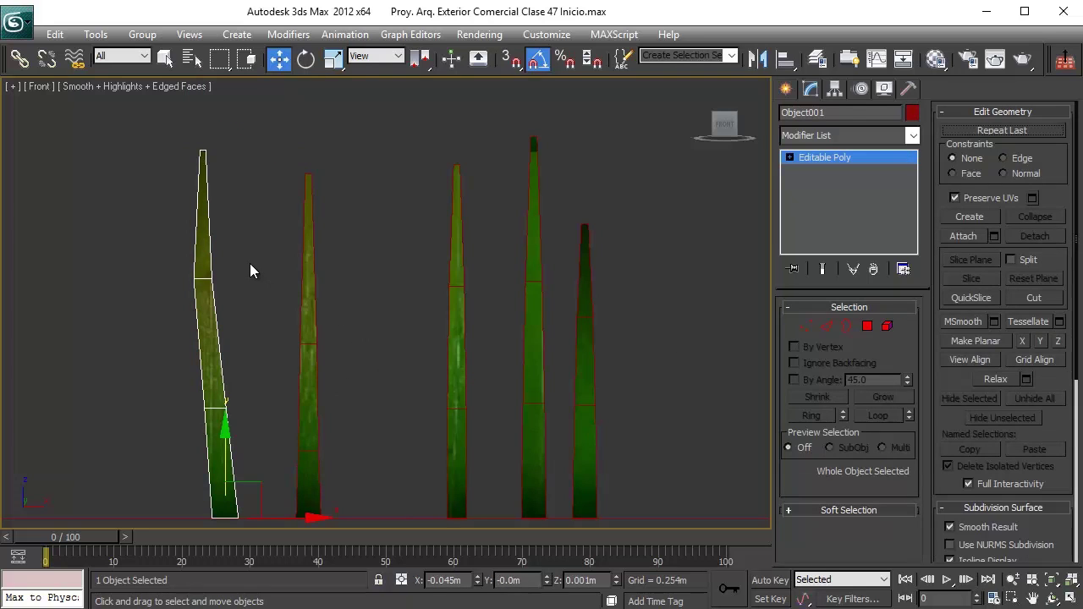
key(ctrl+z)
key(ctrl+z)
middle_drag(399, 352, 332, 291)
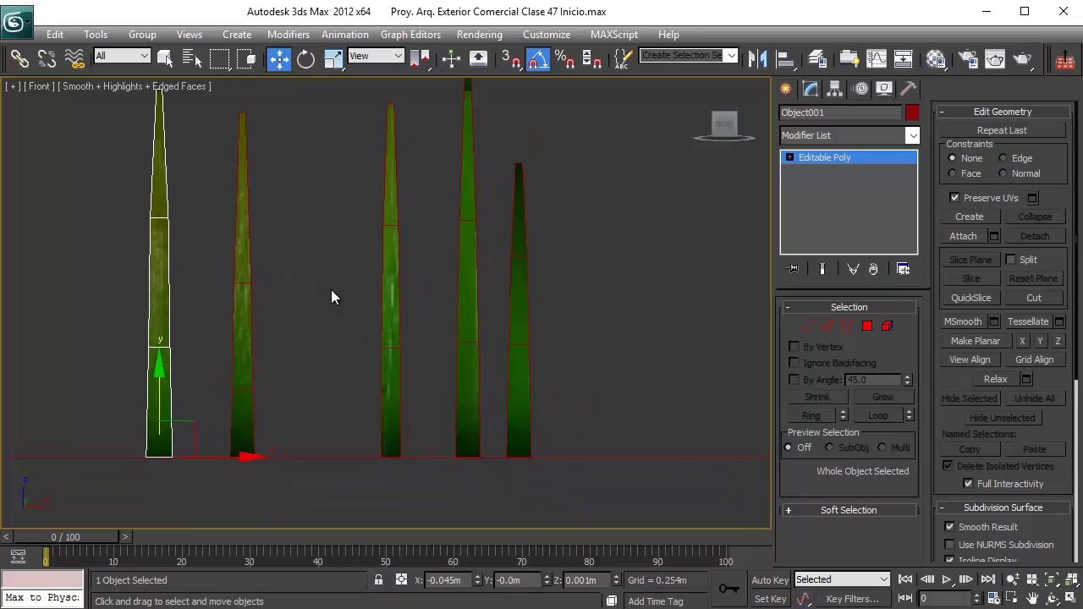
- Examine the curvature of all five blades in the perspective view
key(p)
key(z)
alt+middle_drag(348, 337, 304, 344)
scroll(372, 330, down, 1)
middle_drag(398, 325, 328, 328)
scroll(323, 379, down, 2)
scroll(303, 355, up, 4)
scroll(396, 346, down, 4)
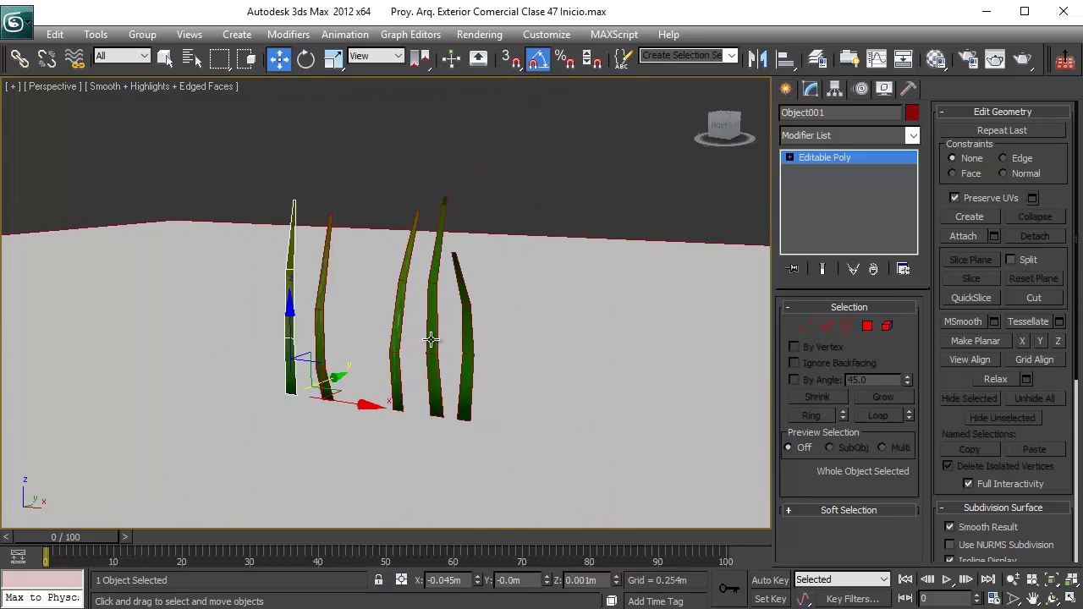
- Try to make a copy of the second blade from the right rotated about the Z axis
click(432, 336)
middle_drag(395, 340, 342, 269)
alt+middle_drag(316, 304, 417, 352)
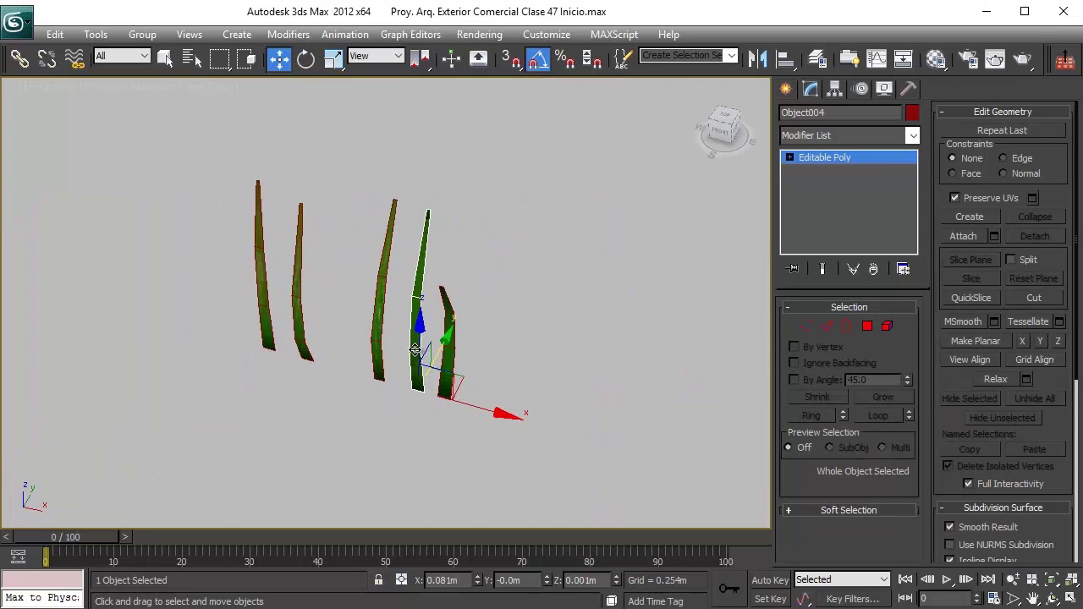
scroll(418, 349, up, 2)
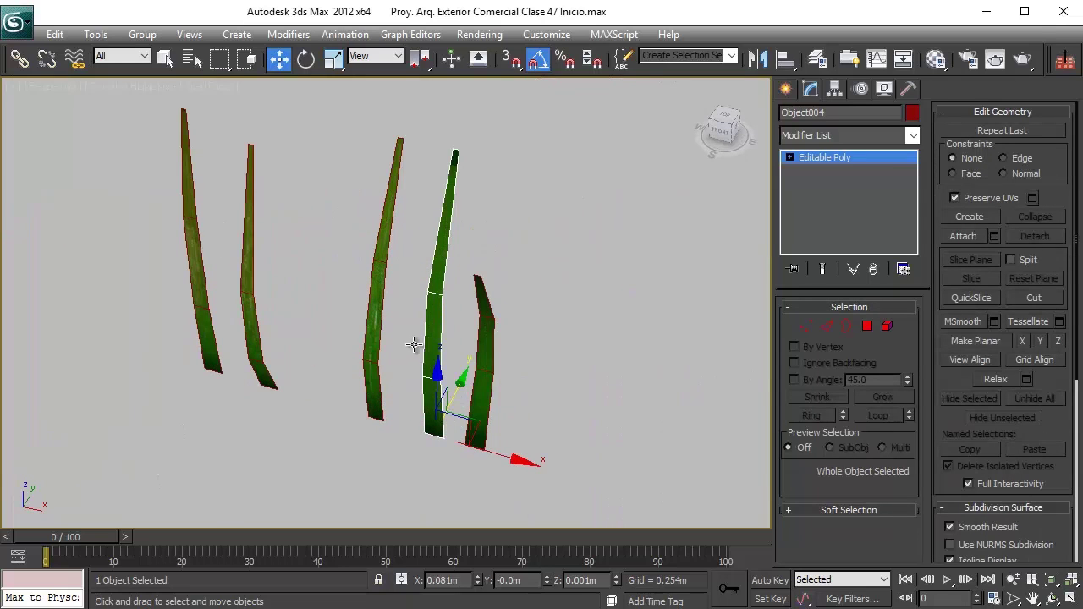
click(307, 60)
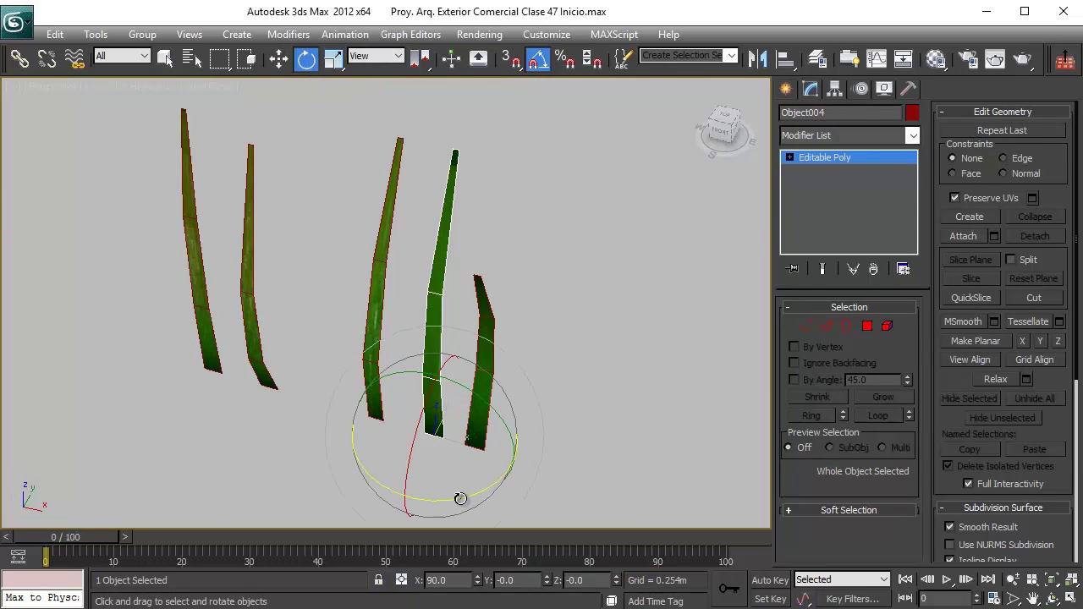
mouse_move(452, 499)
shift+mouse_down()
mouse_move(529, 488)
mouse_move(511, 506)
shift+mouse_up()
click(545, 390)
key(w)
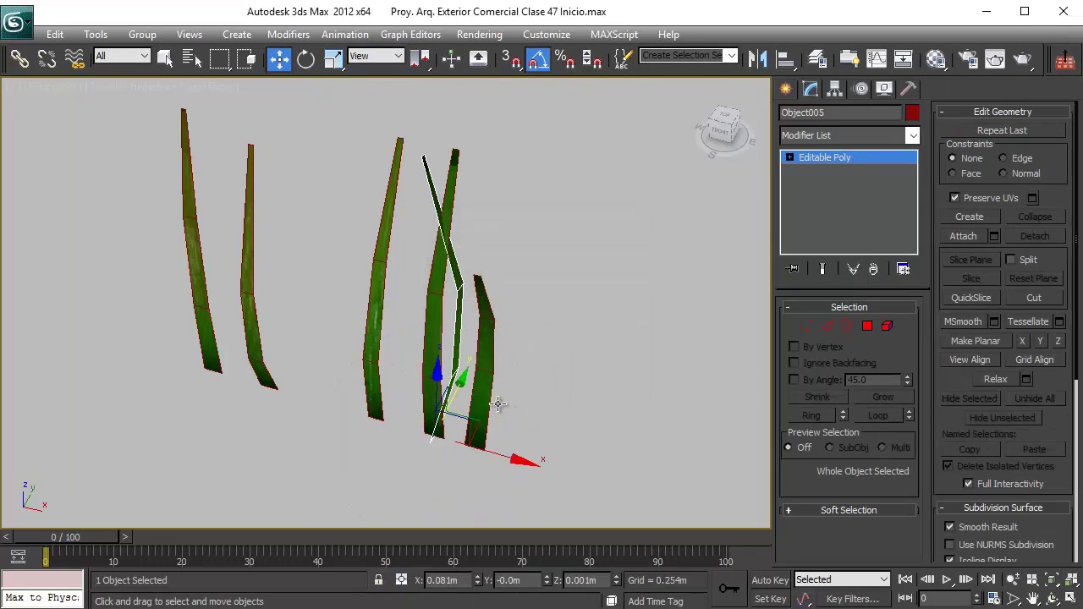
click(455, 375)
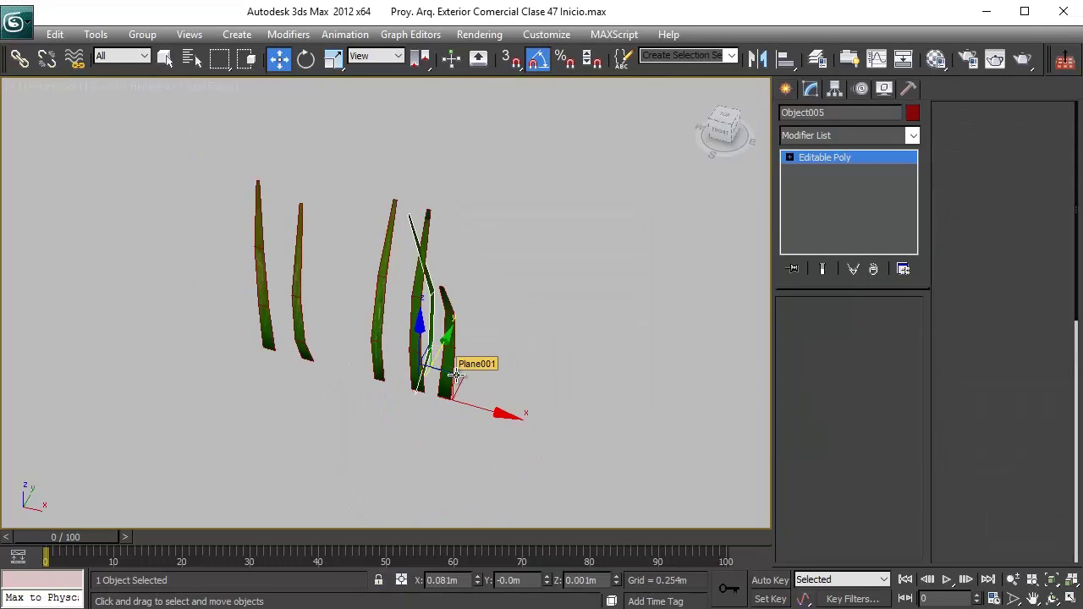
- Select all five blades, use their common selection centre as pivot and place one copy of the set well away on the ground plane
alt+middle_drag(455, 375, 433, 332)
drag(433, 327, 80, 431)
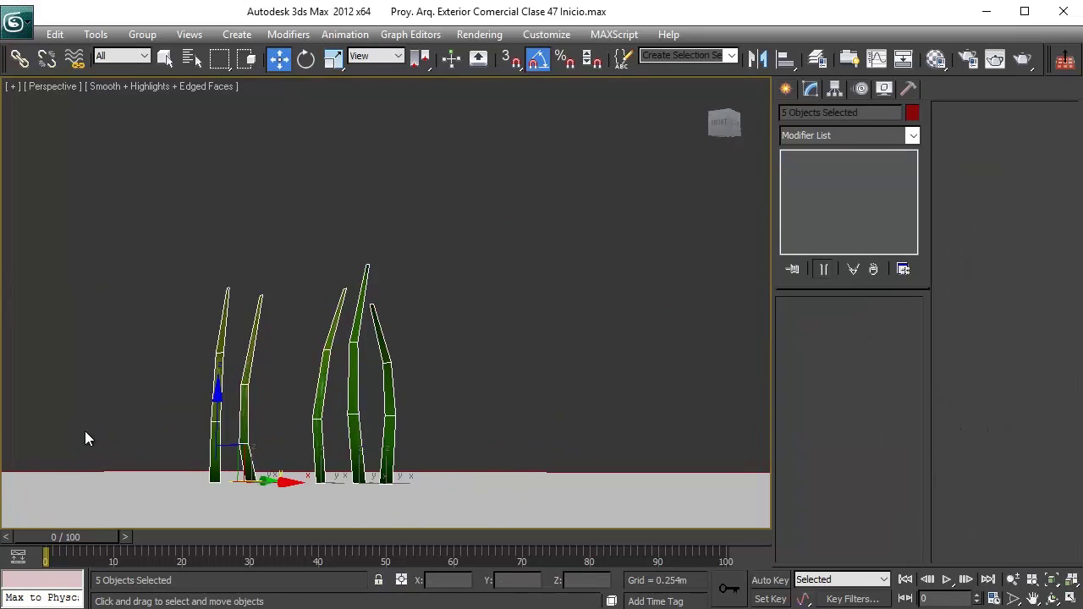
scroll(346, 319, down, 5)
alt+middle_drag(347, 319, 336, 382)
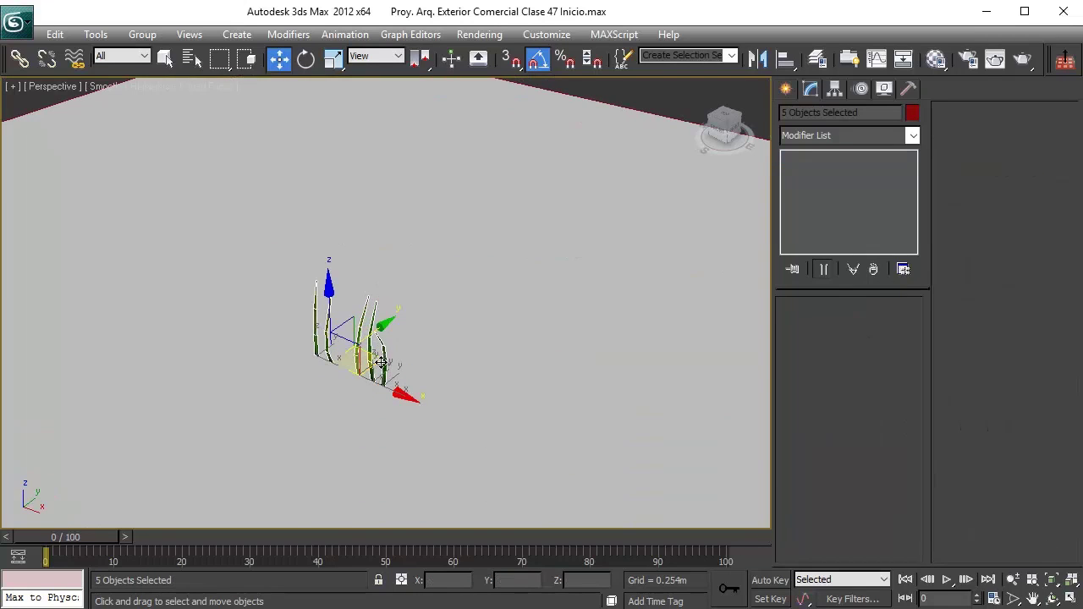
drag(415, 64, 420, 107)
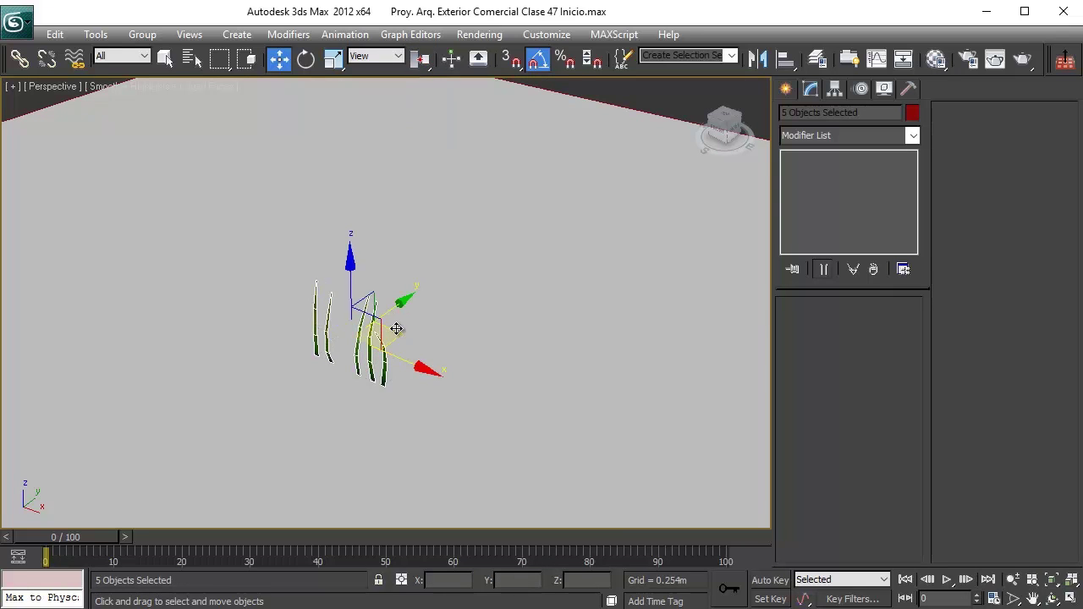
mouse_move(395, 333)
shift+mouse_down()
mouse_move(113, 212)
mouse_move(138, 213)
shift+mouse_up()
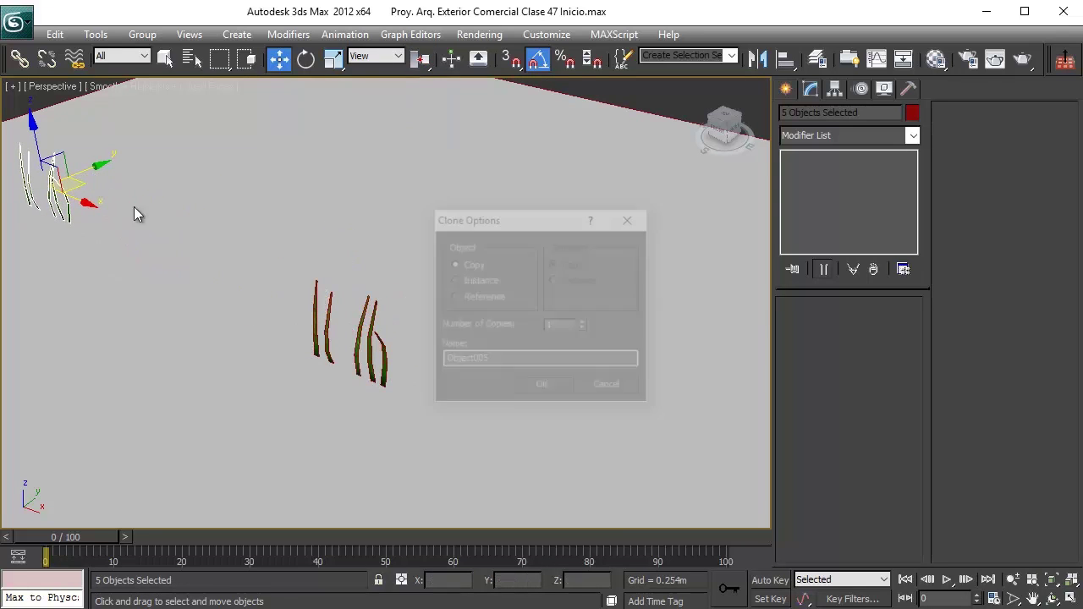
click(538, 388)
- Show the original blades in wireframe and set the leftmost blade's object color to standard red from the AutoCAD ACI palette
click(368, 348)
scroll(381, 338, up, 6)
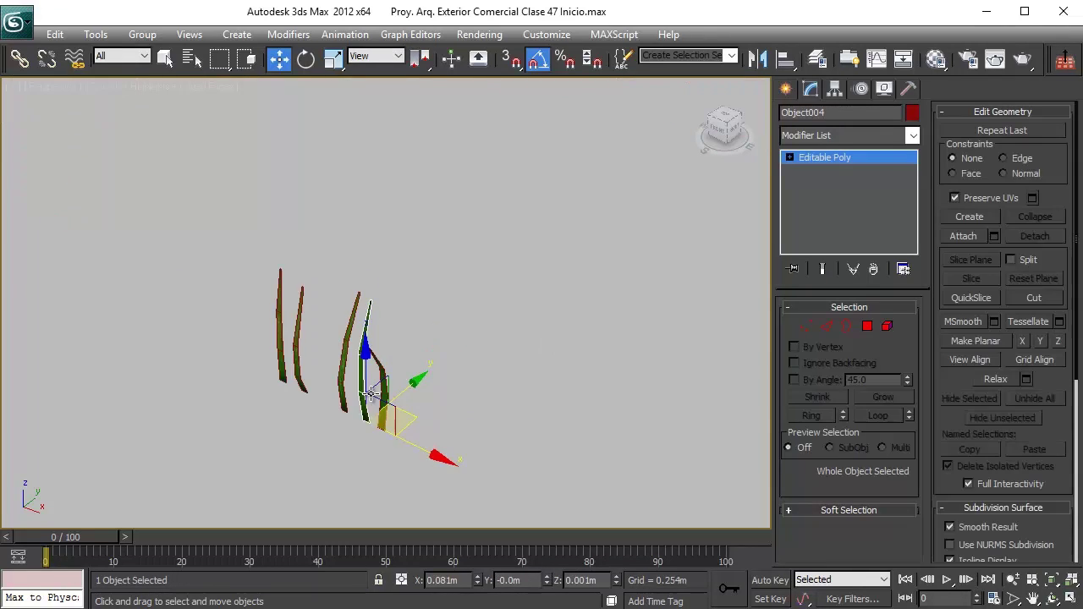
scroll(390, 330, down, 3)
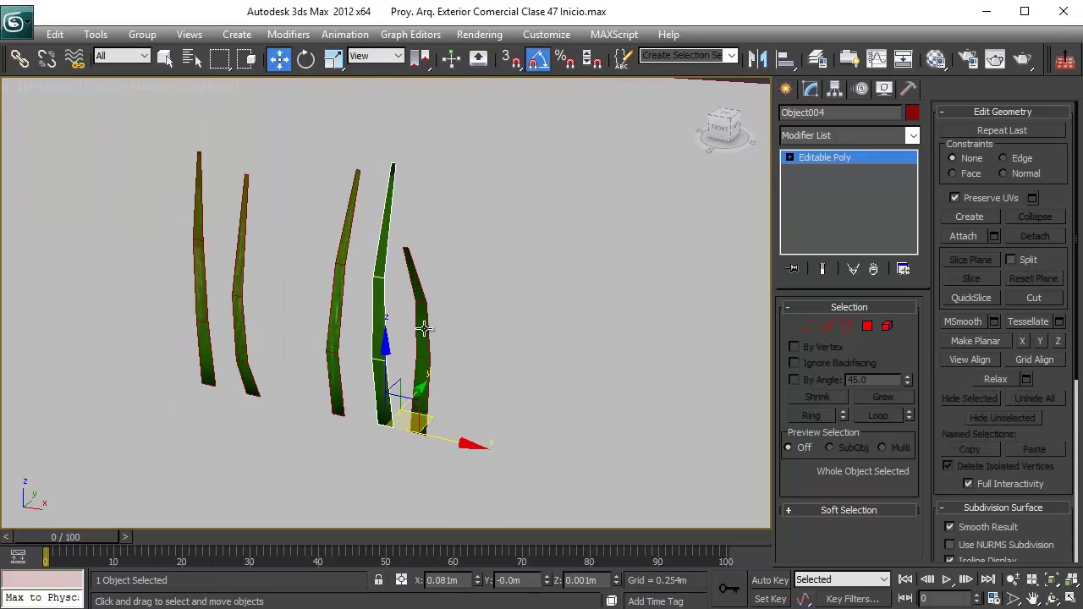
key(F3)
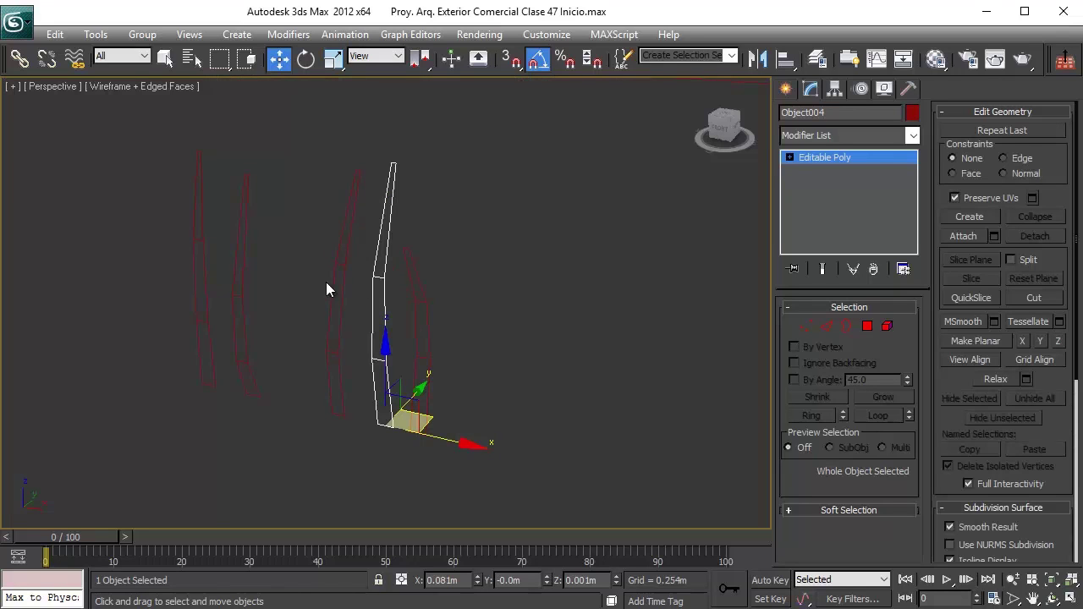
click(200, 190)
click(912, 113)
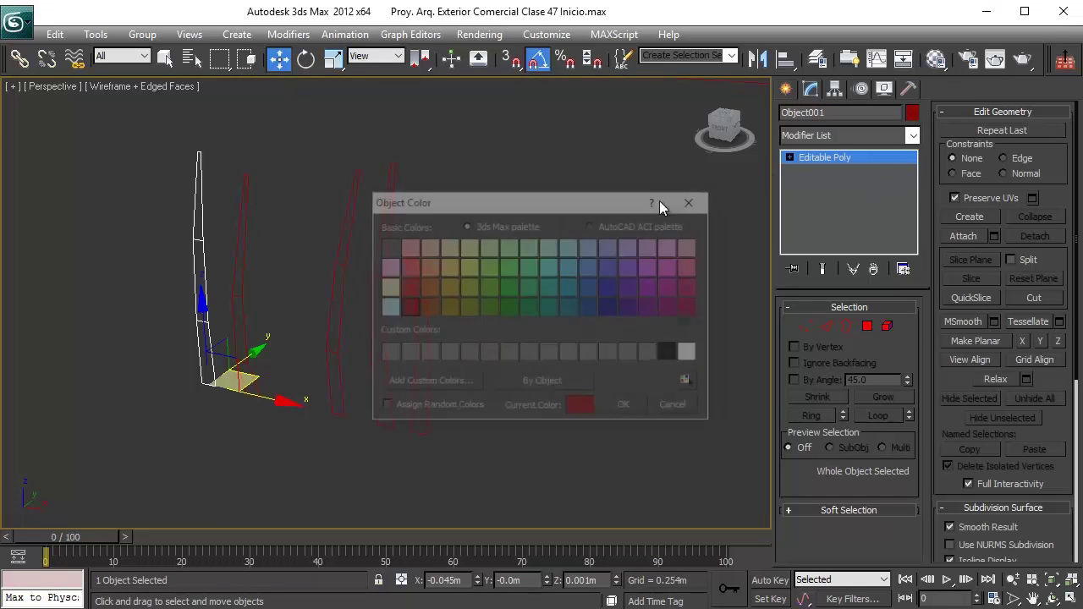
click(591, 224)
click(383, 363)
click(624, 408)
- Set the object color of the second blade from the left to standard yellow and of the middle blade to standard green
drag(302, 169, 254, 252)
click(911, 115)
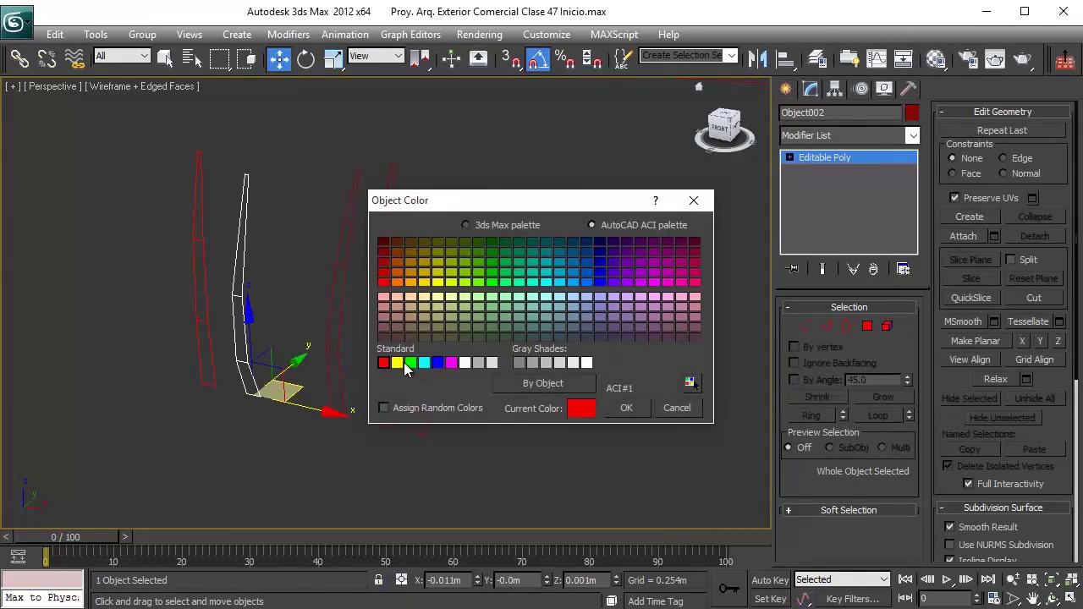
click(399, 362)
click(627, 408)
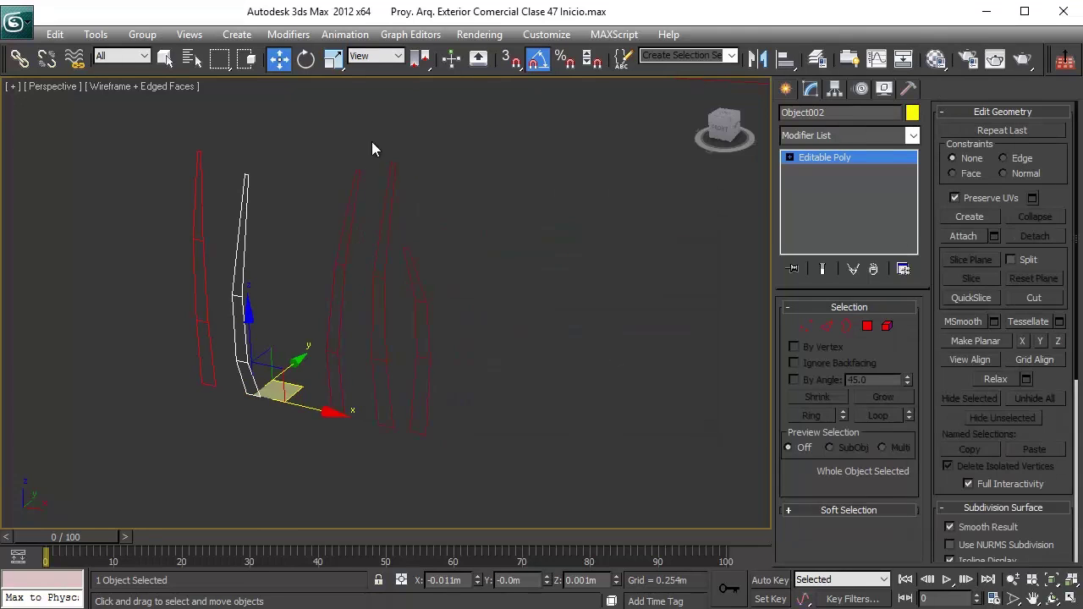
click(355, 182)
click(910, 111)
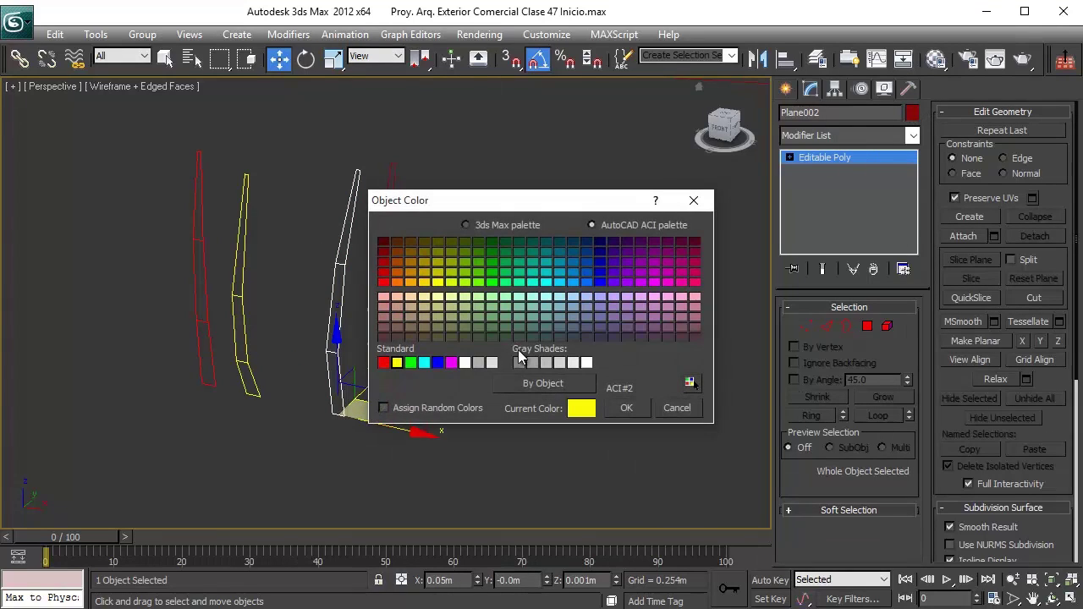
click(410, 362)
click(624, 408)
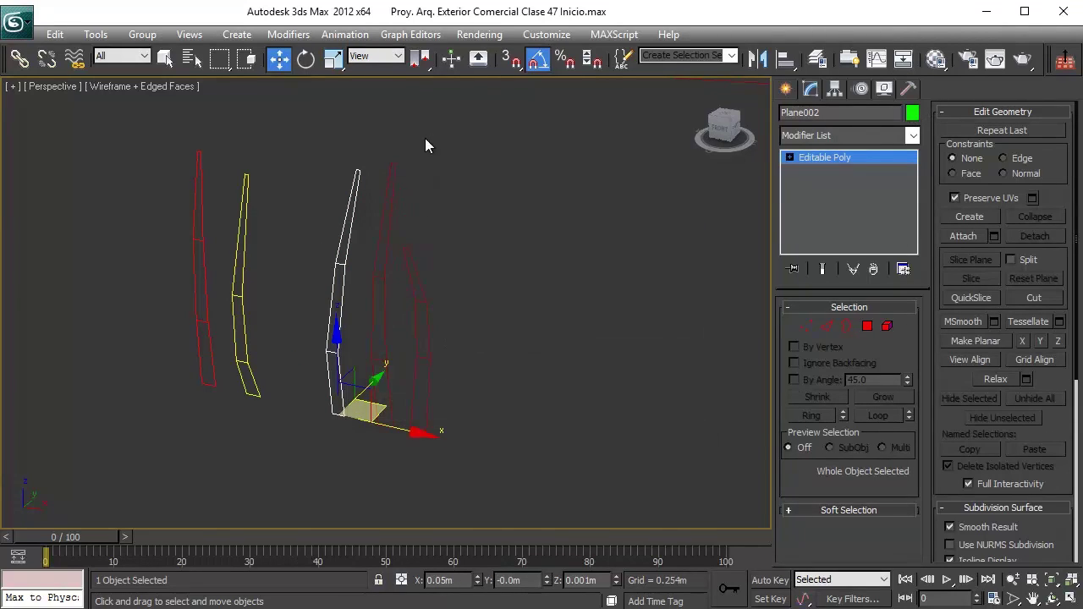
- Set the object color of the second blade from the right to standard blue and of the rightmost blade to cyan
click(393, 174)
click(912, 115)
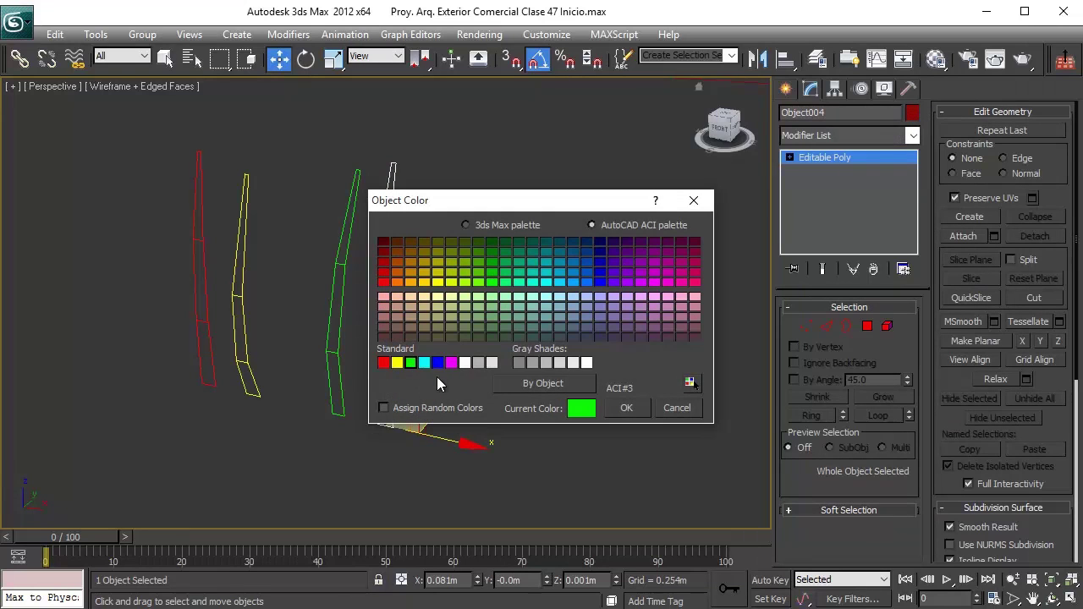
click(434, 364)
click(624, 408)
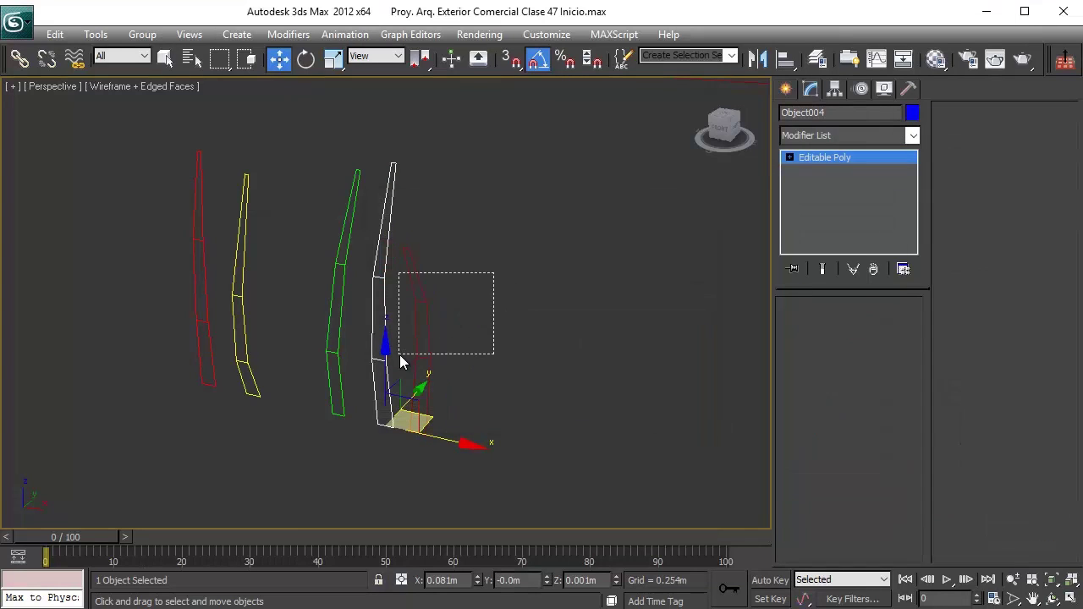
drag(400, 355, 399, 355)
click(912, 114)
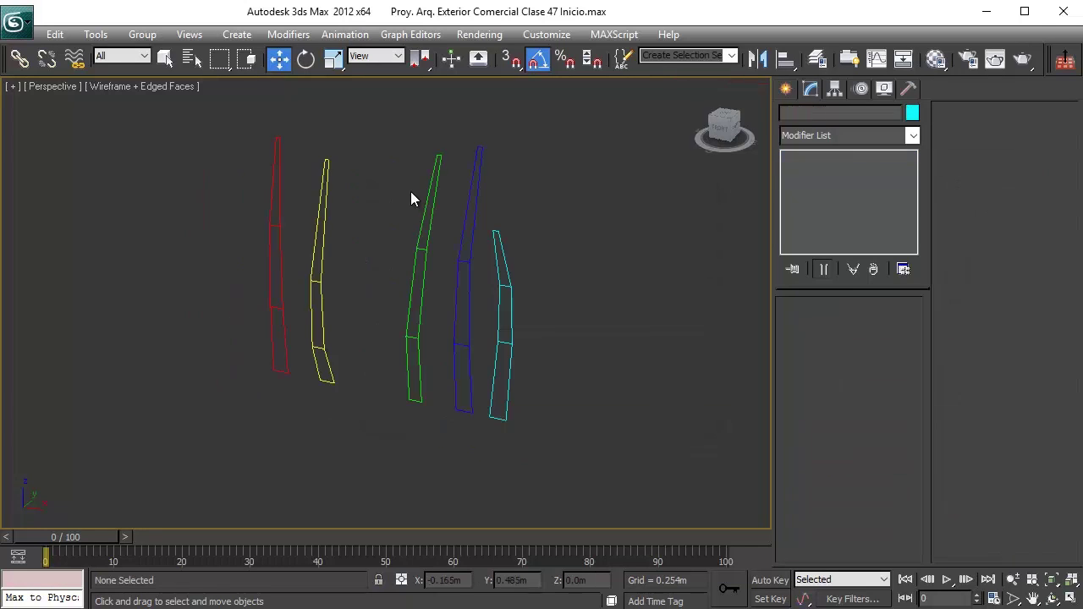
- Restore the shaded display, make a copy of the blue blade rotated about Z and place it between the yellow and green blades
scroll(431, 213, up, 3)
click(517, 250)
key(F3)
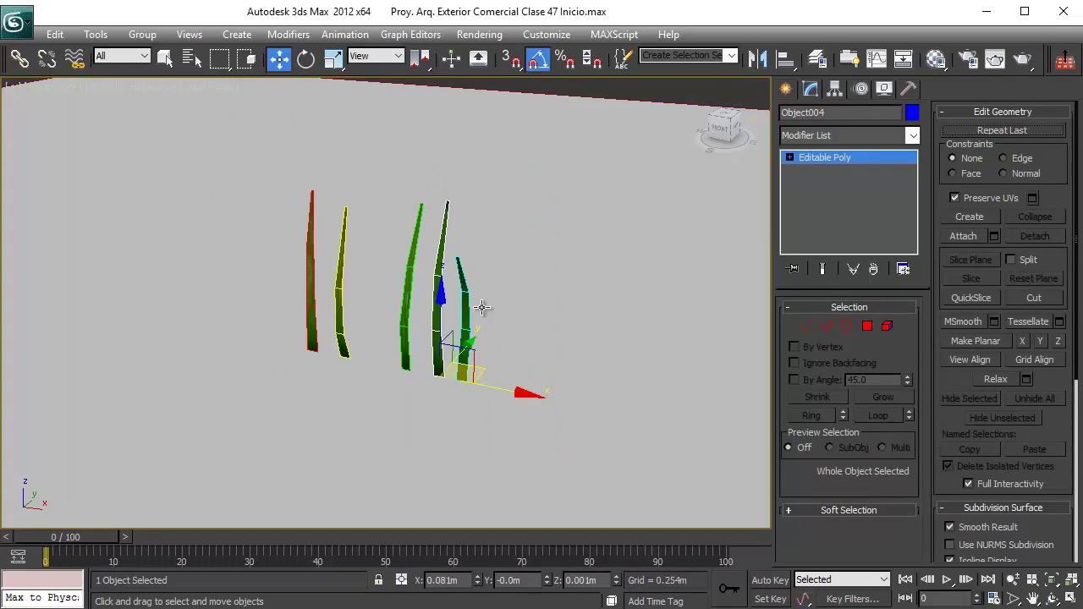
key(e)
scroll(501, 321, down, 6)
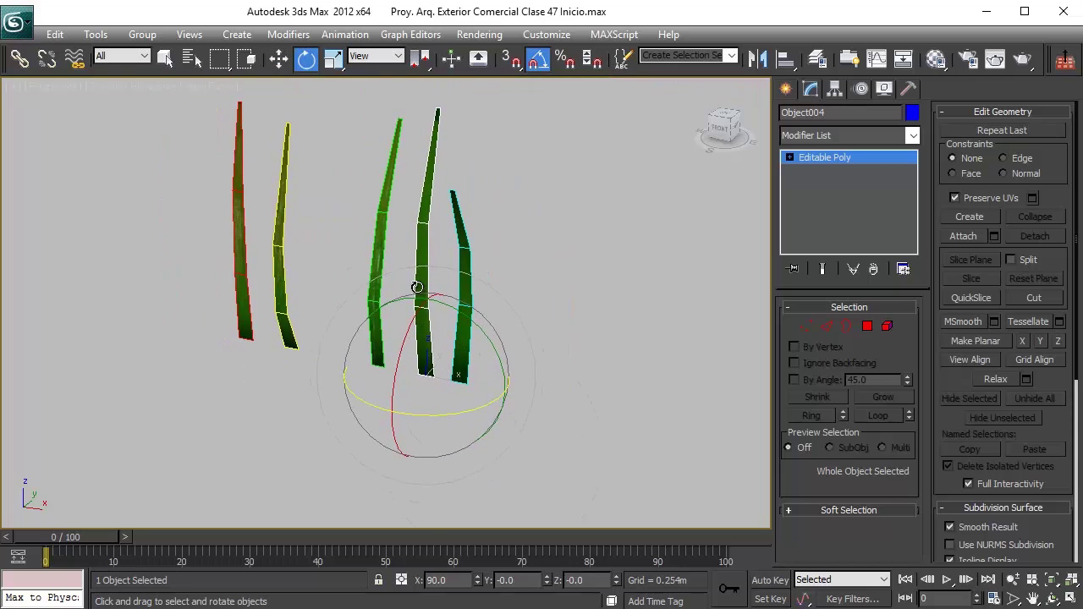
mouse_move(432, 411)
shift+mouse_down()
mouse_move(527, 394)
mouse_move(490, 409)
shift+mouse_up()
click(542, 386)
key(w)
mouse_move(459, 348)
mouse_down()
mouse_move(374, 266)
mouse_move(339, 285)
mouse_move(337, 316)
mouse_up()
- Copy the two blue blades rotated -125° about Z and move the copies in front of the other blades
ctrl+click(422, 293)
key(e)
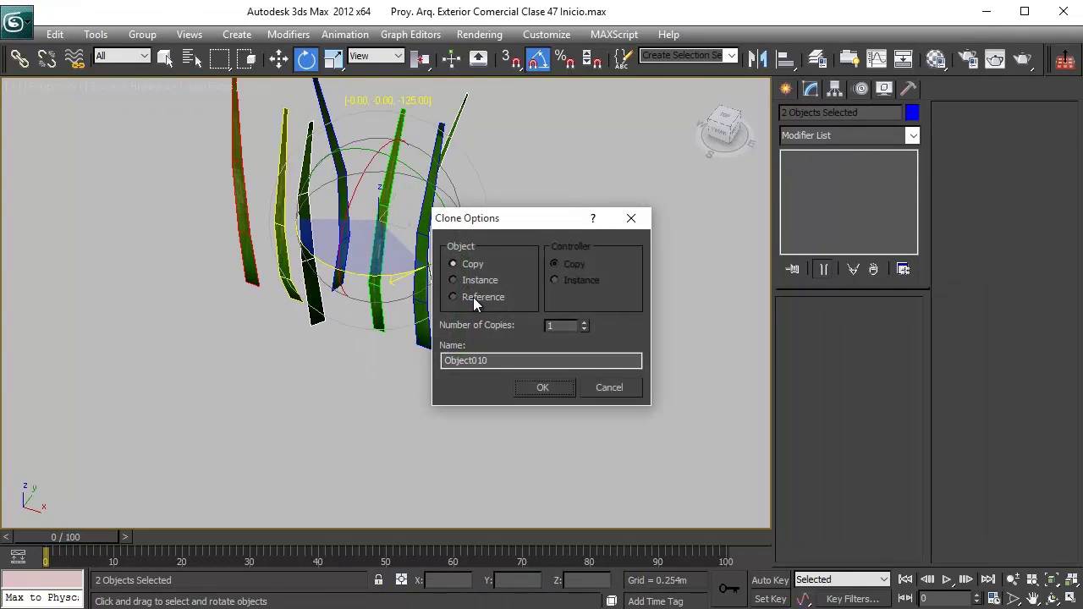
click(547, 387)
key(w)
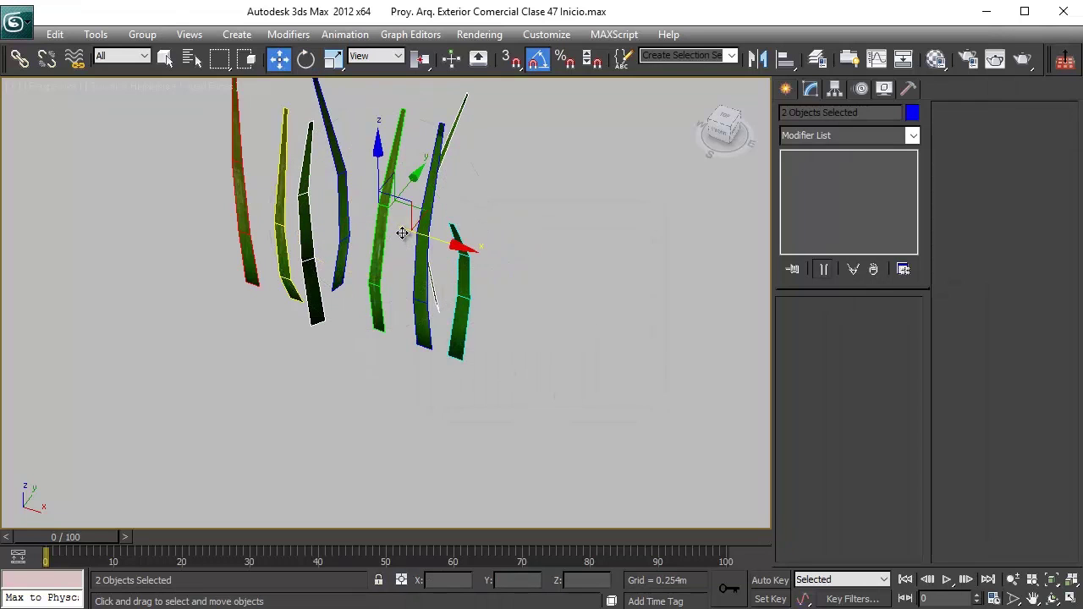
drag(415, 225, 304, 291)
- Add the two earlier blue blades to the selected copies and make one copy of all four rotated -75° about Z
ctrl+click(423, 275)
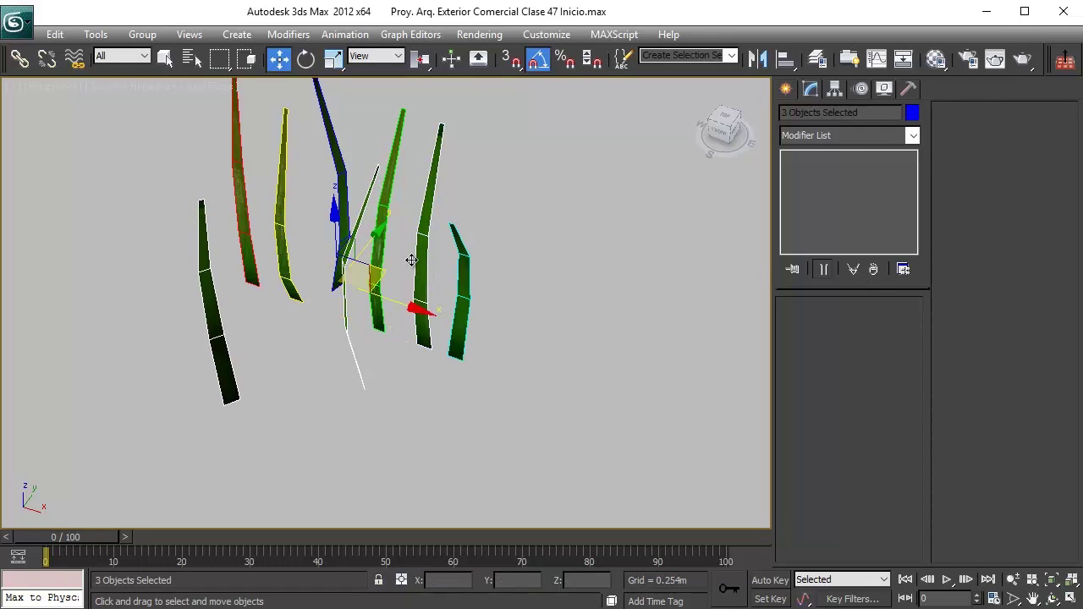
ctrl+click(339, 153)
middle_drag(416, 250, 442, 297)
key(e)
mouse_move(415, 346)
shift+mouse_down()
mouse_move(346, 358)
mouse_move(366, 380)
shift+mouse_up()
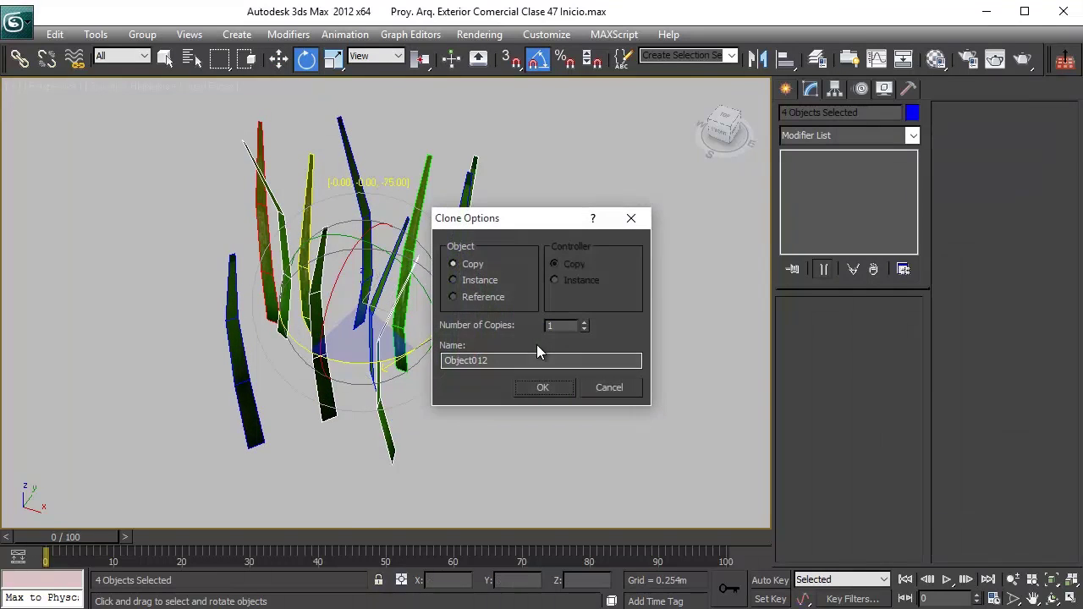
click(544, 388)
- Extend the selection to eight blue blades and make one copy of them rotated -50° about Z
alt+middle_drag(390, 290, 445, 225)
ctrl+drag(417, 173, 418, 172)
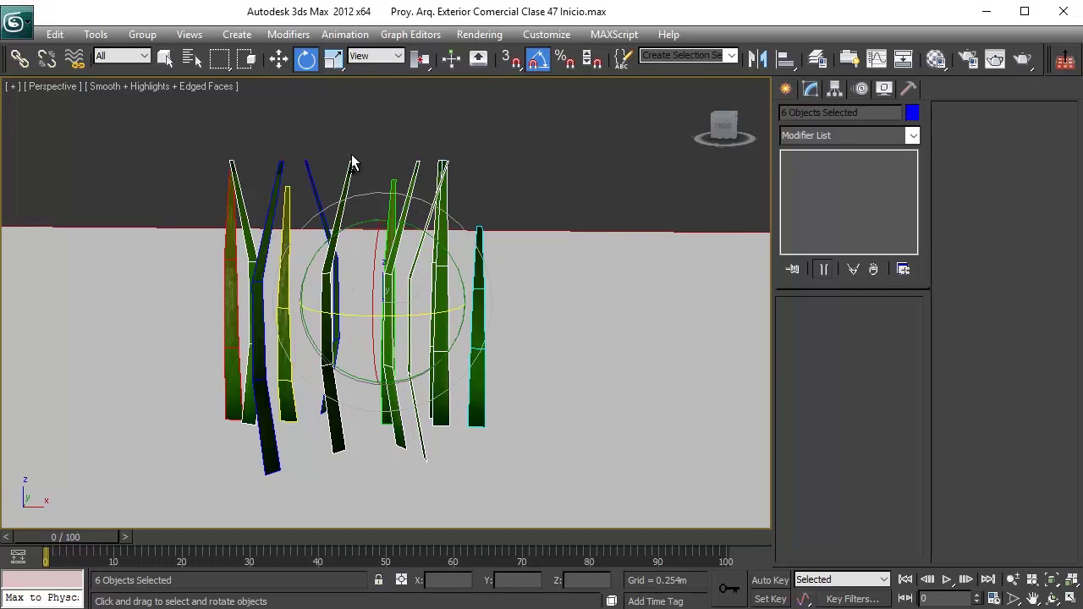
ctrl+drag(285, 172, 270, 175)
alt+middle_drag(422, 264, 406, 331)
mouse_move(369, 365)
shift+mouse_down()
mouse_move(323, 364)
mouse_move(332, 374)
shift+mouse_up()
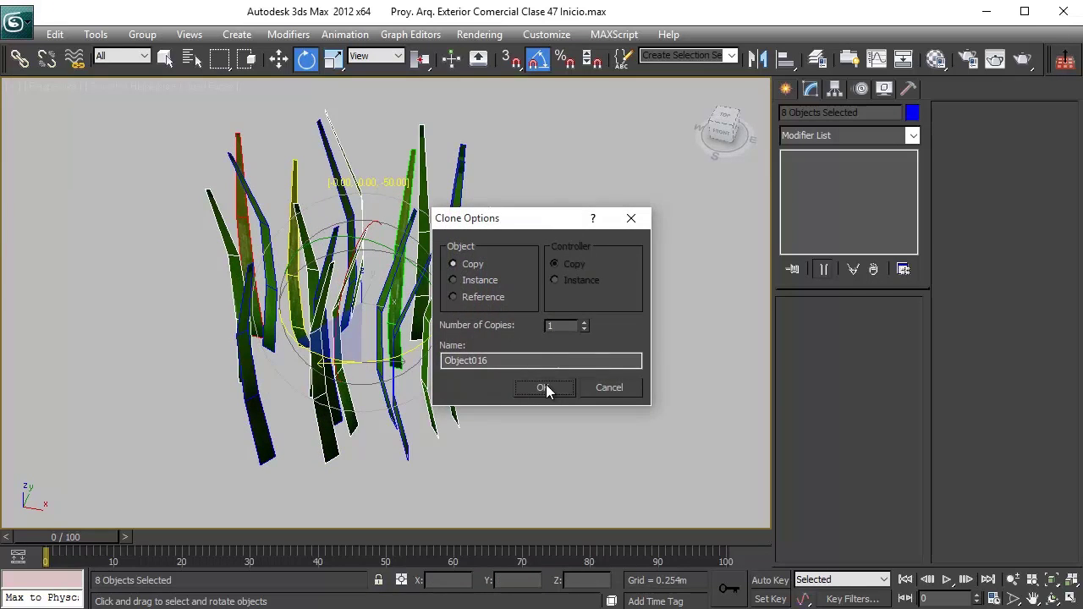
click(546, 385)
- Spread the new blue copies among the original blades, moving them in progressively smaller groups, and clear the selection
key(w)
alt+middle_drag(394, 264, 374, 339)
drag(397, 286, 340, 248)
alt+drag(214, 243, 215, 243)
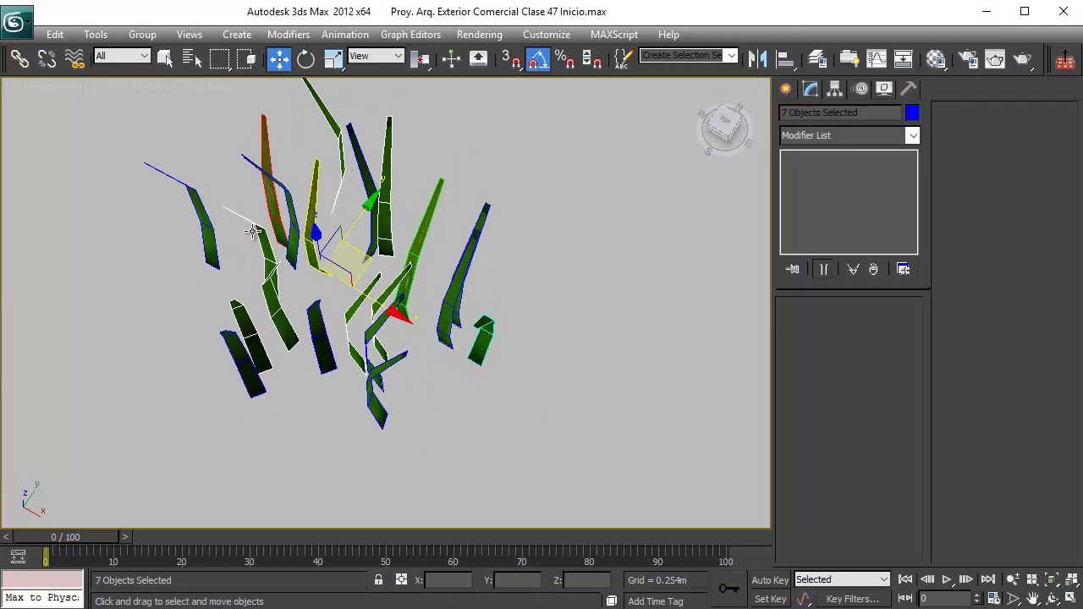
alt+click(262, 241)
drag(380, 270, 546, 306)
alt+drag(638, 206, 408, 199)
drag(460, 367, 412, 429)
alt+middle_drag(470, 463, 506, 336)
click(536, 206)
middle_drag(536, 206, 495, 158)
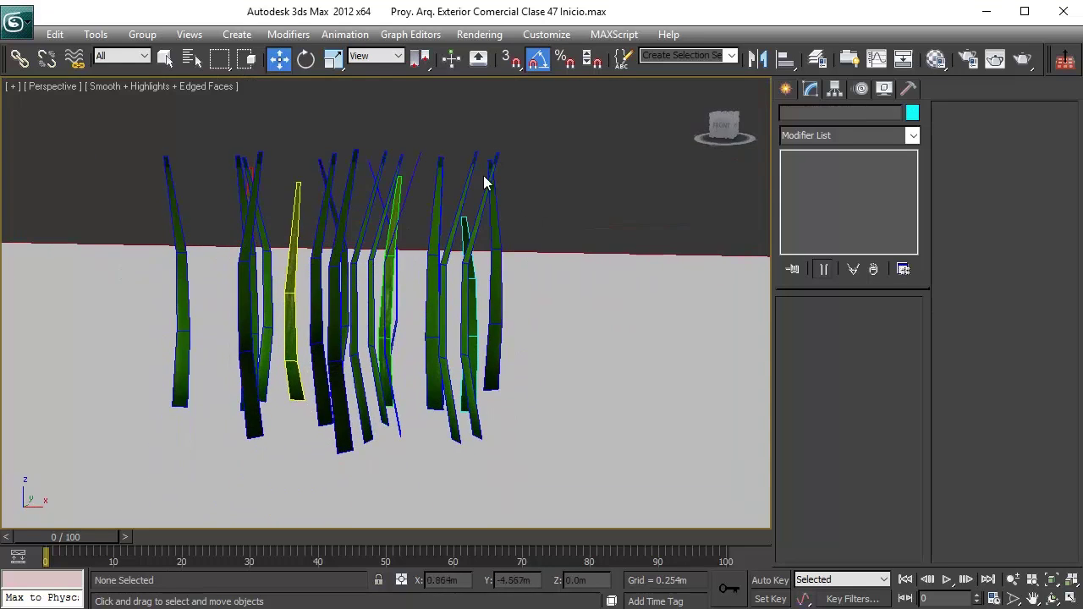
- Rotate the front blue blade and the leftmost blue blade individually so that they lean outward from the clump
click(250, 257)
key(e)
alt+middle_drag(275, 268, 235, 439)
drag(253, 393, 241, 430)
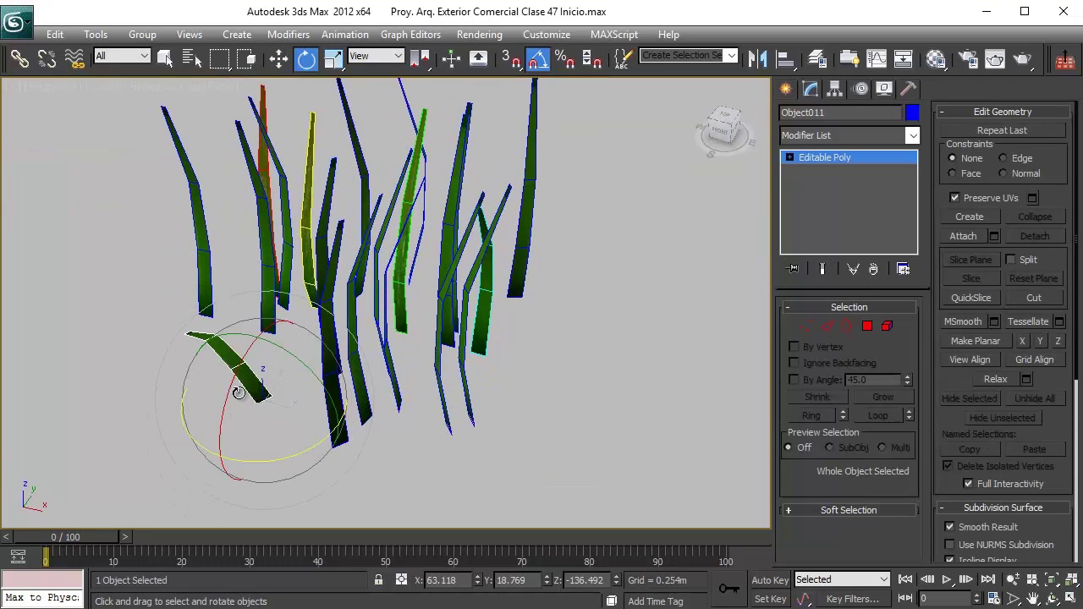
click(207, 242)
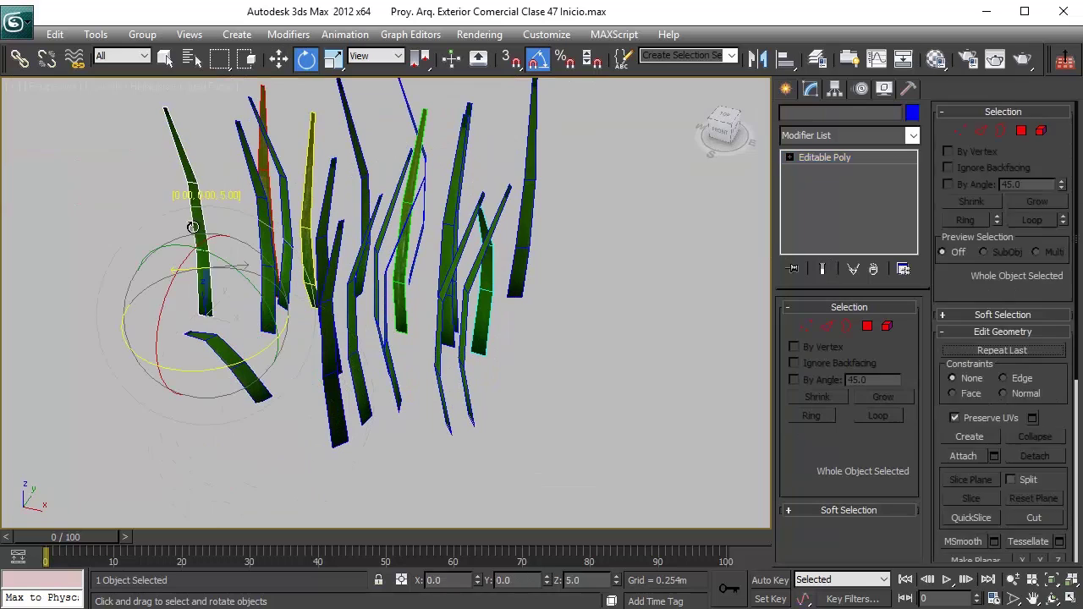
click(215, 302)
drag(214, 302, 264, 257)
alt+middle_drag(271, 226, 352, 253)
- Rotate further blue blades around the clump's edge individually to vary their lean and facing direction
click(273, 214)
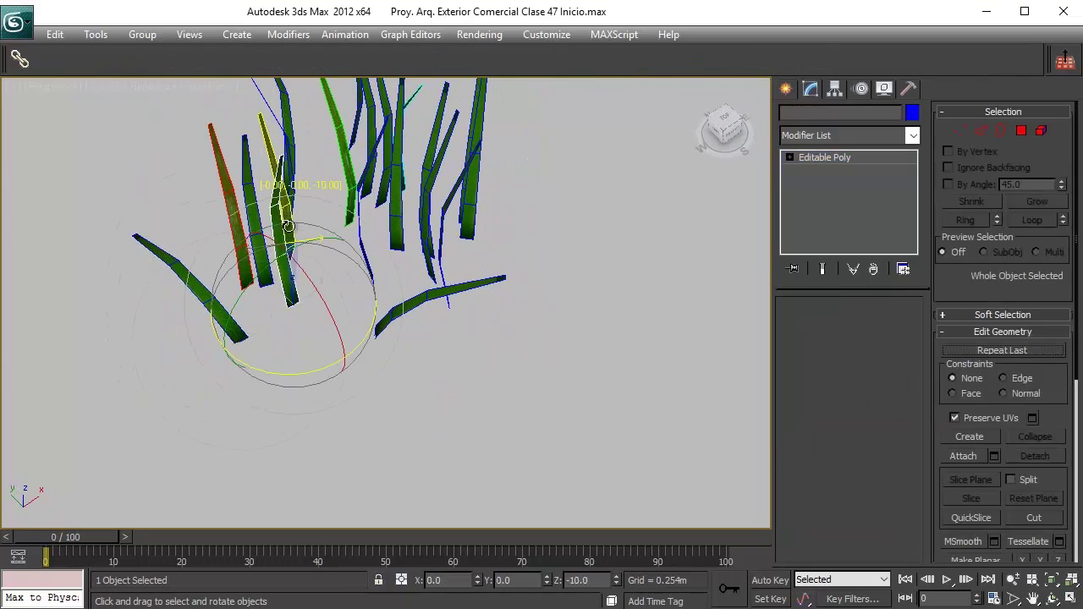
mouse_move(293, 306)
mouse_down()
mouse_move(300, 333)
mouse_move(304, 321)
mouse_up()
alt+middle_drag(304, 322, 379, 244)
click(374, 345)
mouse_move(406, 433)
mouse_down()
mouse_move(387, 459)
mouse_move(504, 303)
mouse_move(536, 342)
mouse_move(527, 339)
mouse_move(551, 245)
mouse_move(568, 288)
mouse_up()
click(480, 258)
click(546, 286)
alt+middle_drag(567, 287, 492, 374)
click(441, 269)
drag(448, 386, 441, 335)
alt+middle_drag(495, 250, 460, 229)
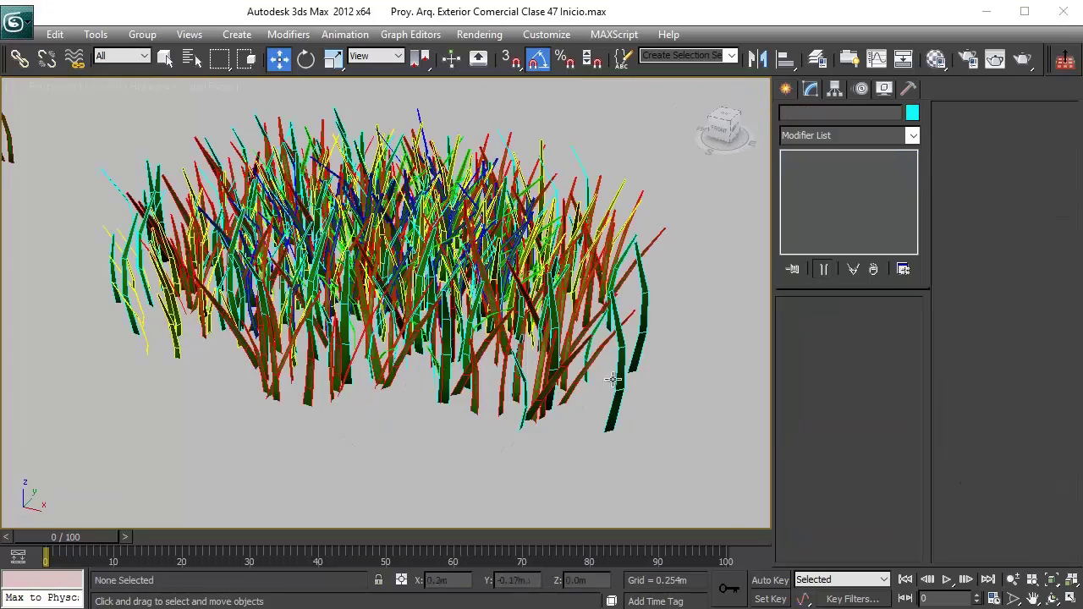
- In the front view, select the outlying cyan blades at the clump's right end and move them inward
scroll(546, 324, up, 2)
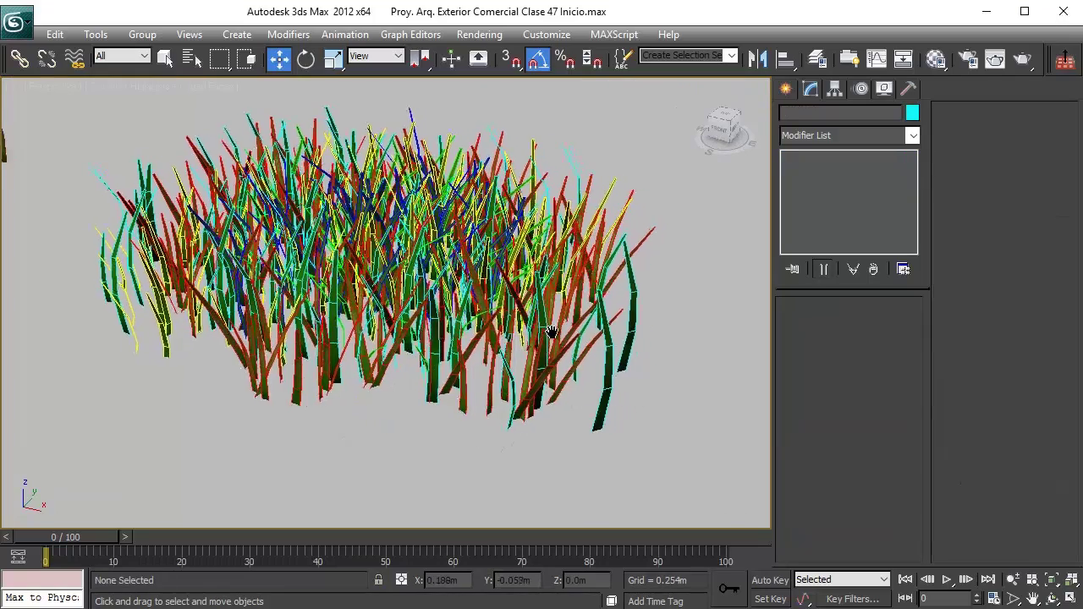
middle_drag(536, 323, 524, 339)
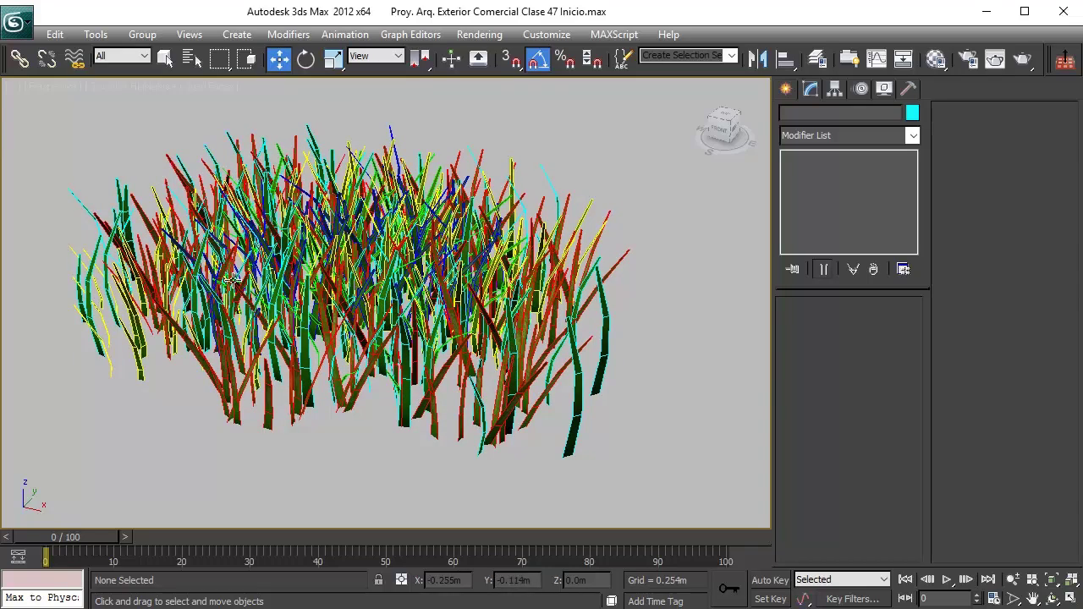
middle_drag(278, 331, 347, 279)
key(f)
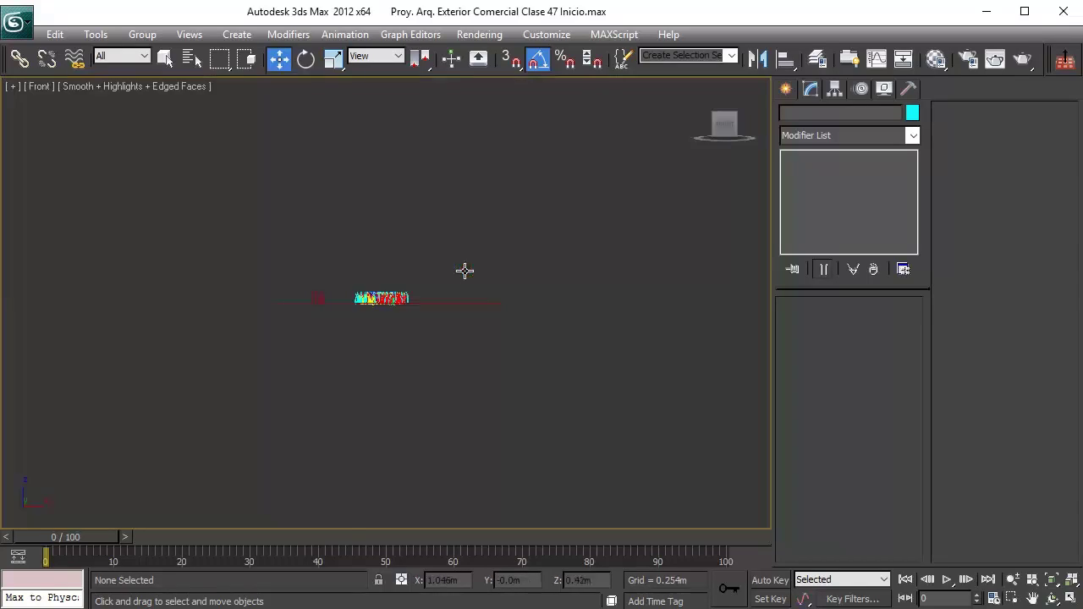
scroll(399, 315, up, 10)
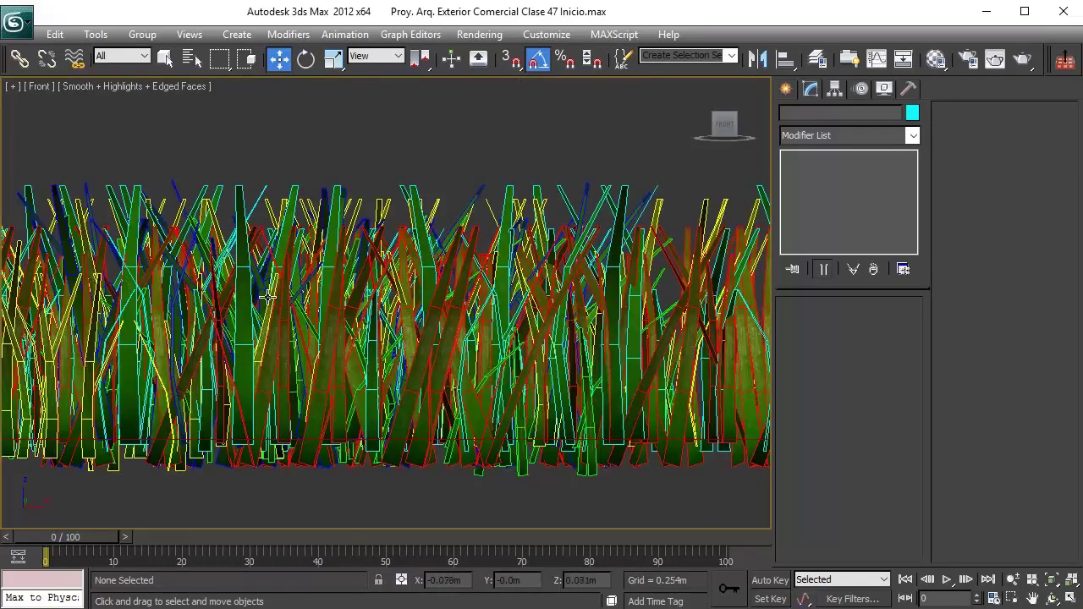
middle_drag(269, 296, 340, 294)
scroll(479, 293, down, 3)
middle_drag(493, 297, 341, 291)
click(619, 313)
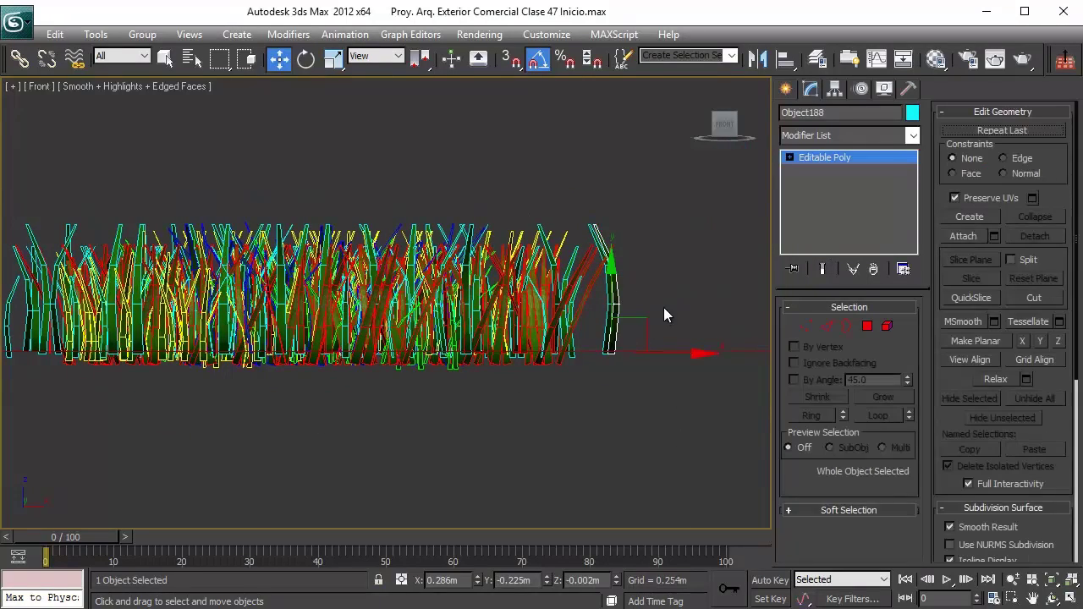
drag(604, 334, 574, 282)
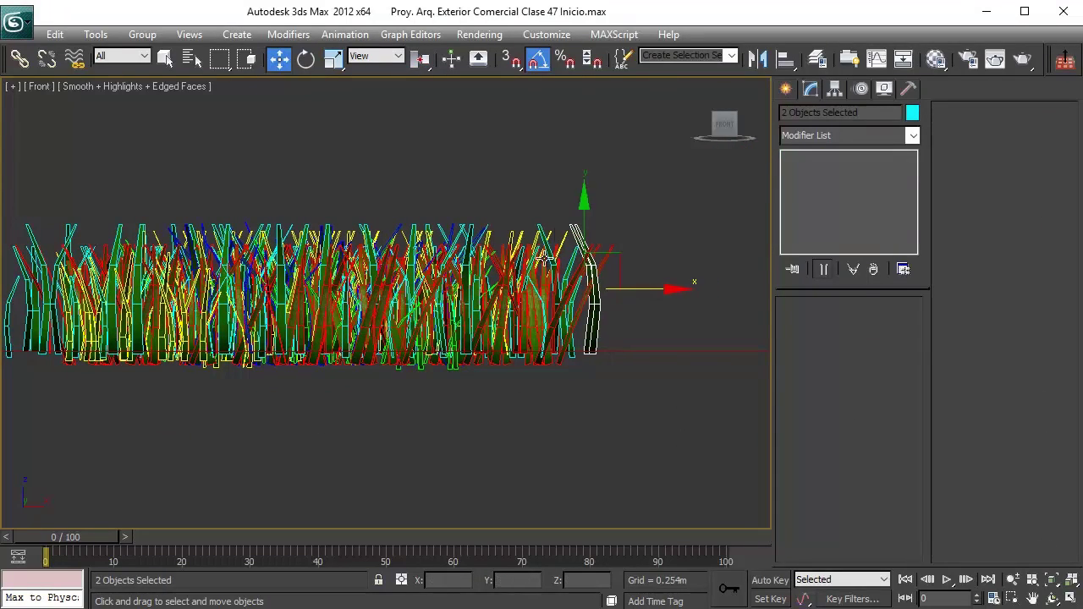
- Move the outlying cyan blade at the clump's left end inward along X
middle_drag(482, 295, 587, 293)
drag(83, 299, 121, 326)
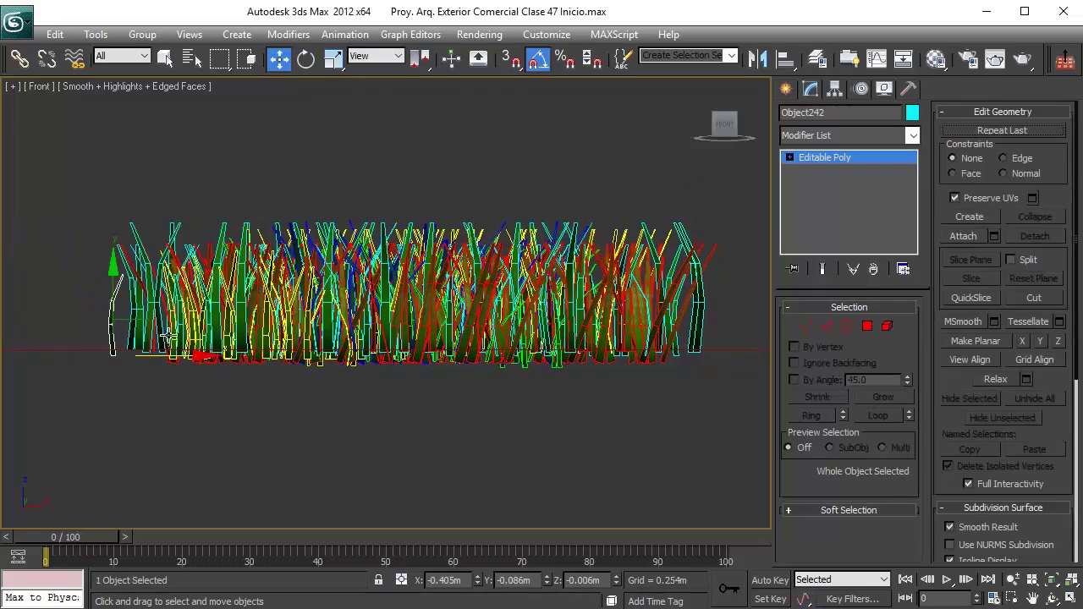
drag(179, 354, 196, 357)
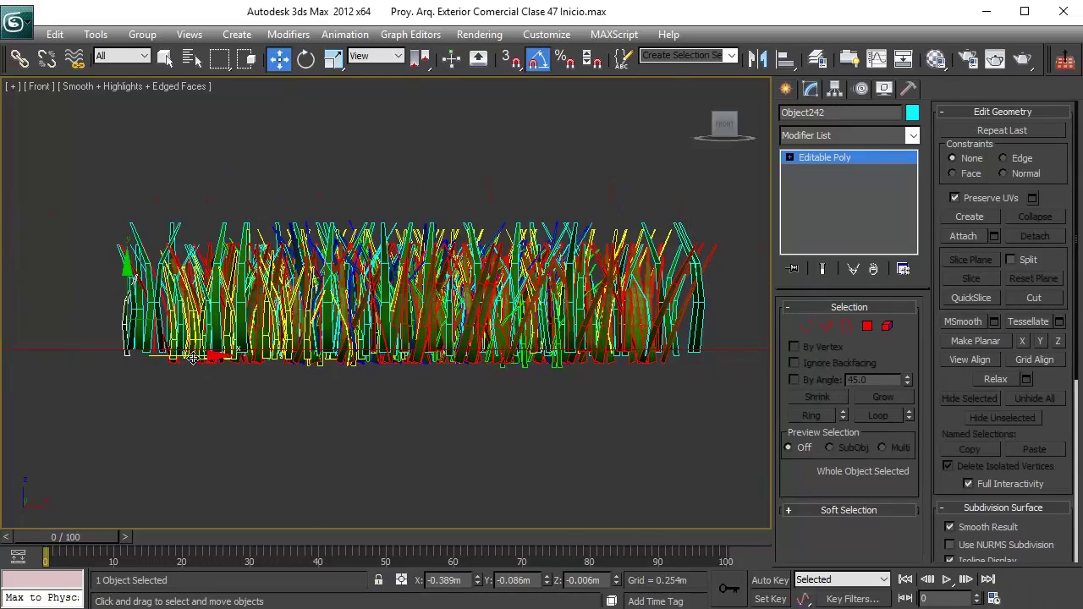
- Return to the shaded perspective view, frame the whole grass clump and run a test render
key(p)
key(z)
key(F3)
scroll(415, 287, down, 5)
key(F3)
alt+middle_drag(474, 308, 423, 292)
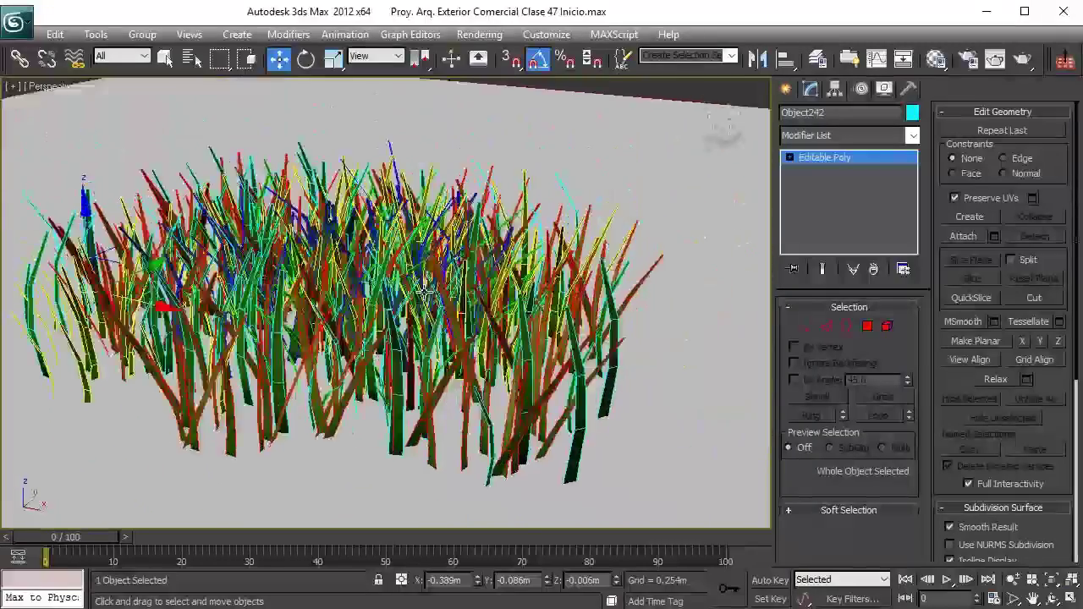
scroll(423, 288, down, 6)
scroll(418, 282, up, 4)
click(1022, 57)
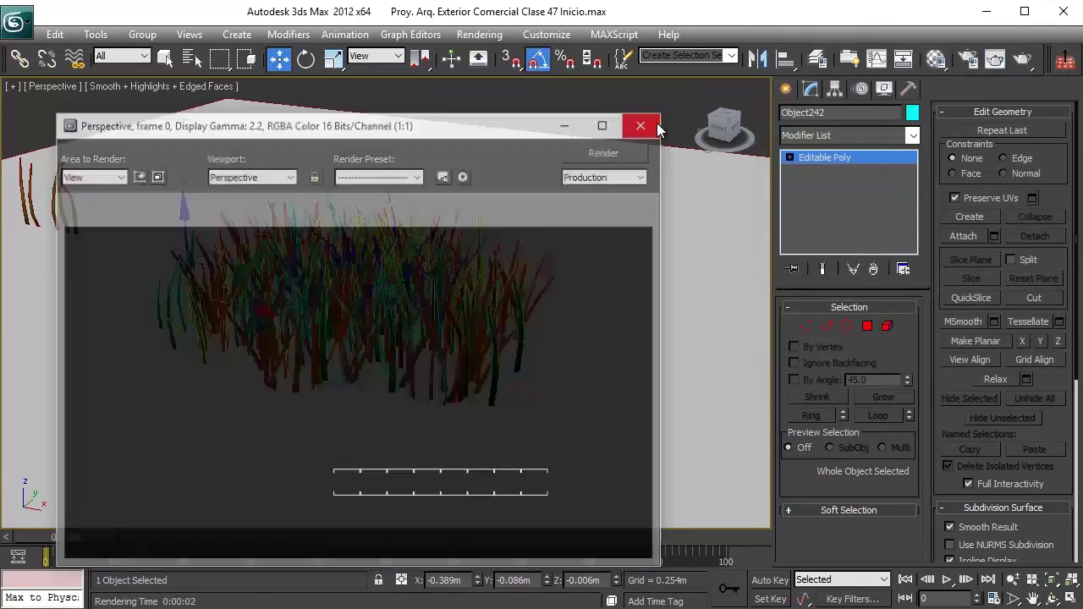
click(653, 123)
- Check the scene's environment background, global lighting and exposure control settings
key(8)
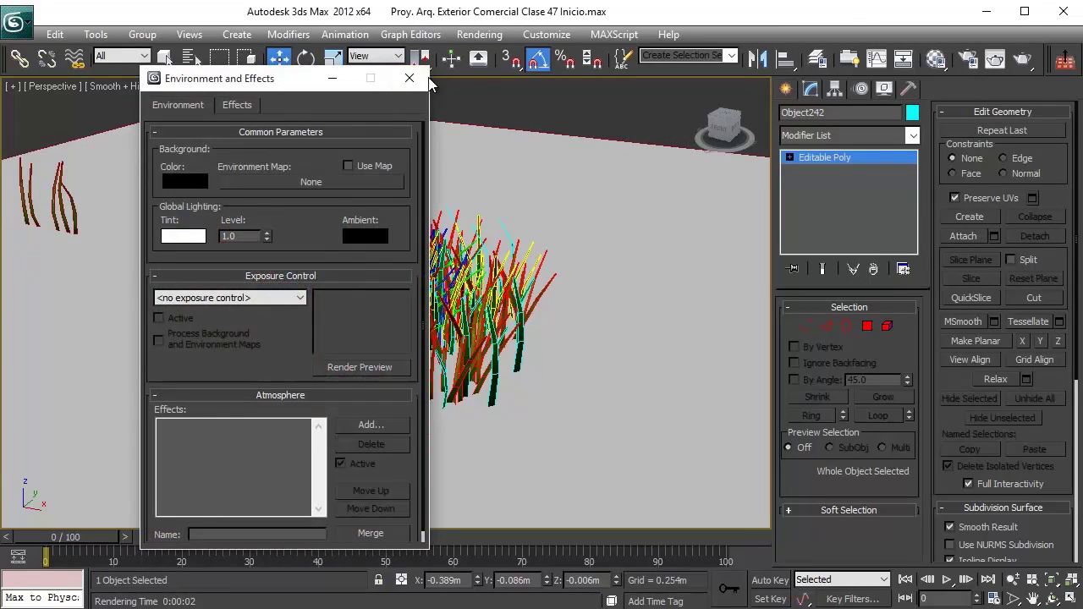
click(410, 78)
middle_drag(474, 136, 506, 180)
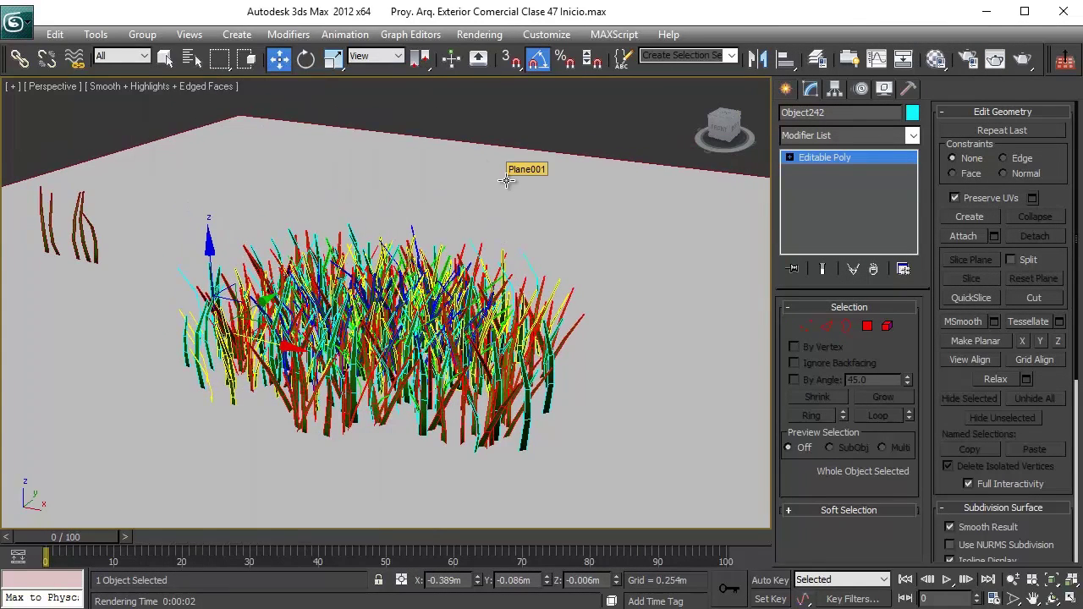
- Draw a VRay plane light on the ground plane around the grass clump, about 0.41 m in half-length
click(786, 88)
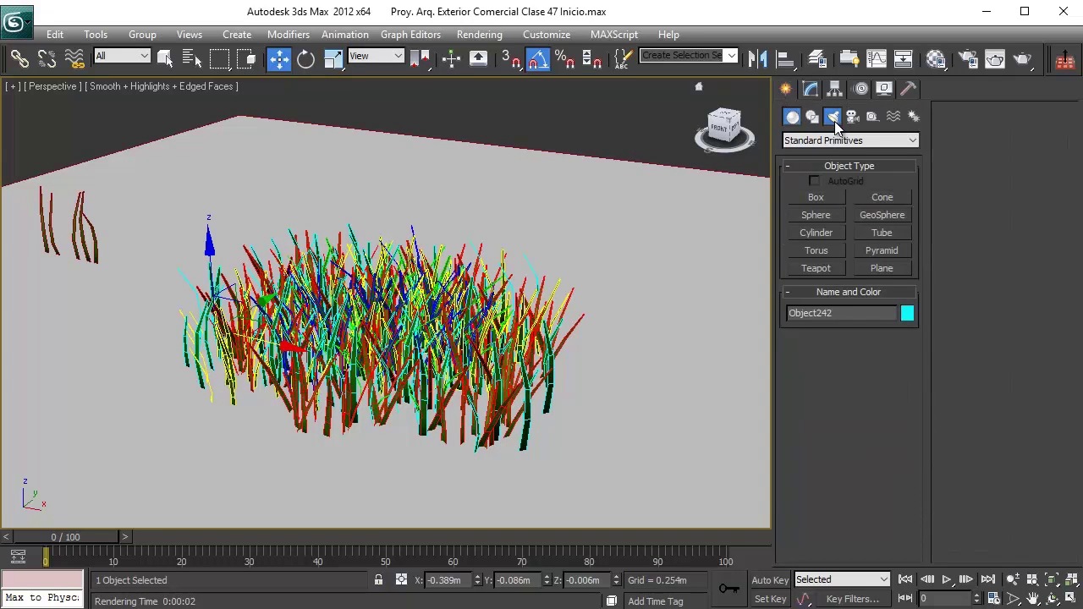
click(834, 119)
click(825, 140)
click(819, 174)
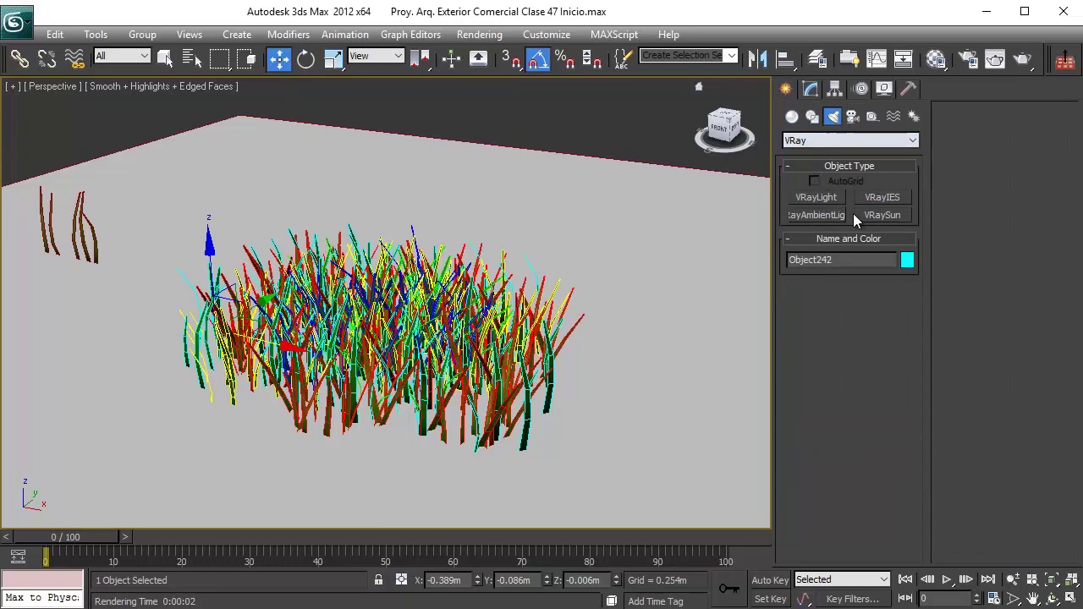
click(815, 197)
drag(262, 207, 324, 489)
right_click(304, 449)
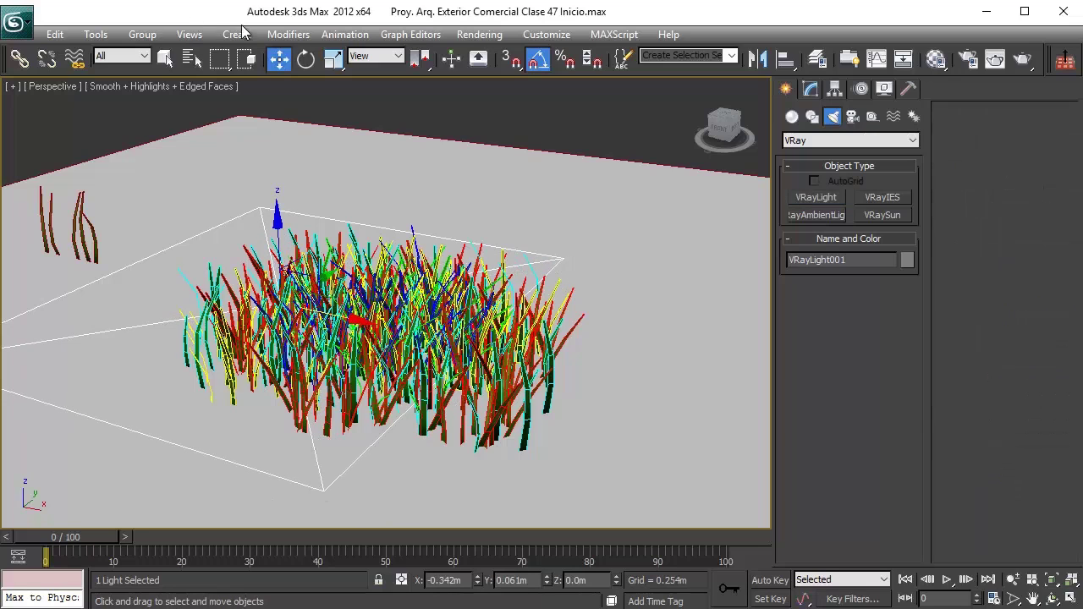
- Tilt the VRay light slightly in View coordinates without angle snap and raise it to about 0.41 m in Z
click(307, 62)
drag(337, 269, 336, 257)
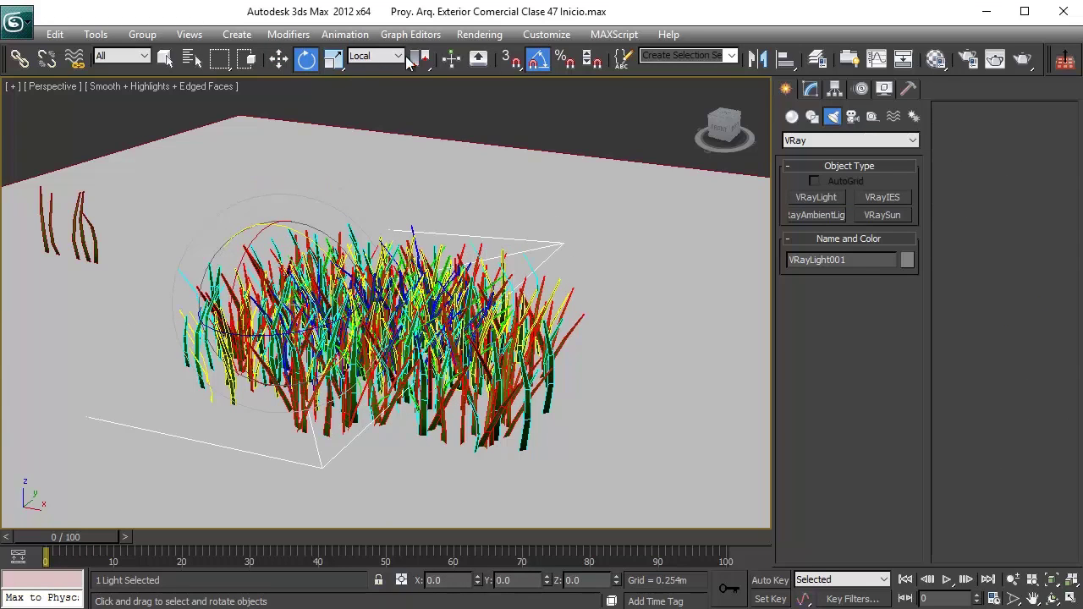
click(397, 56)
click(380, 72)
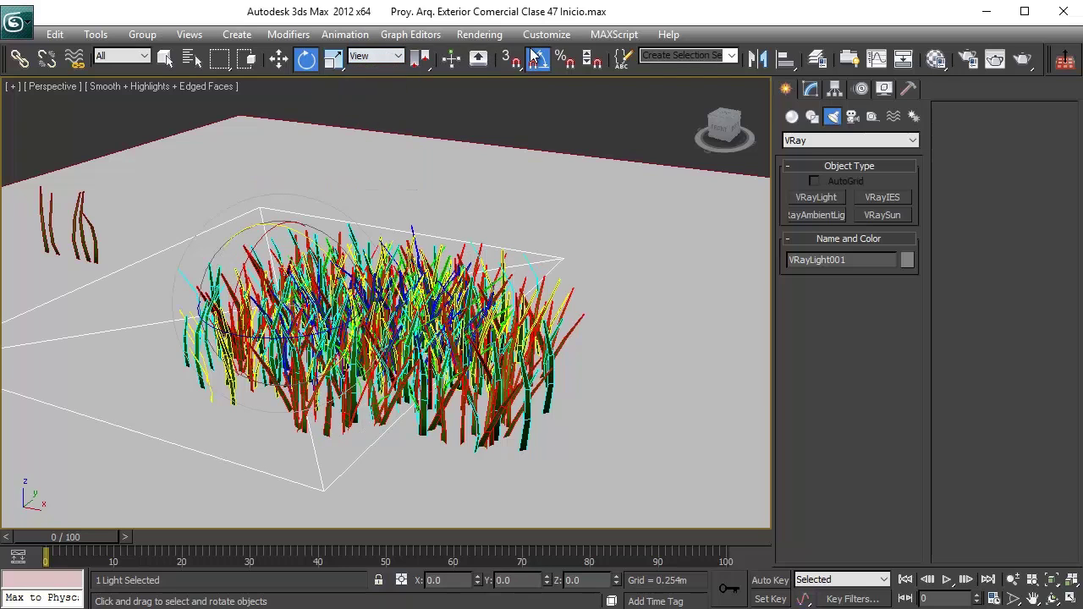
click(540, 60)
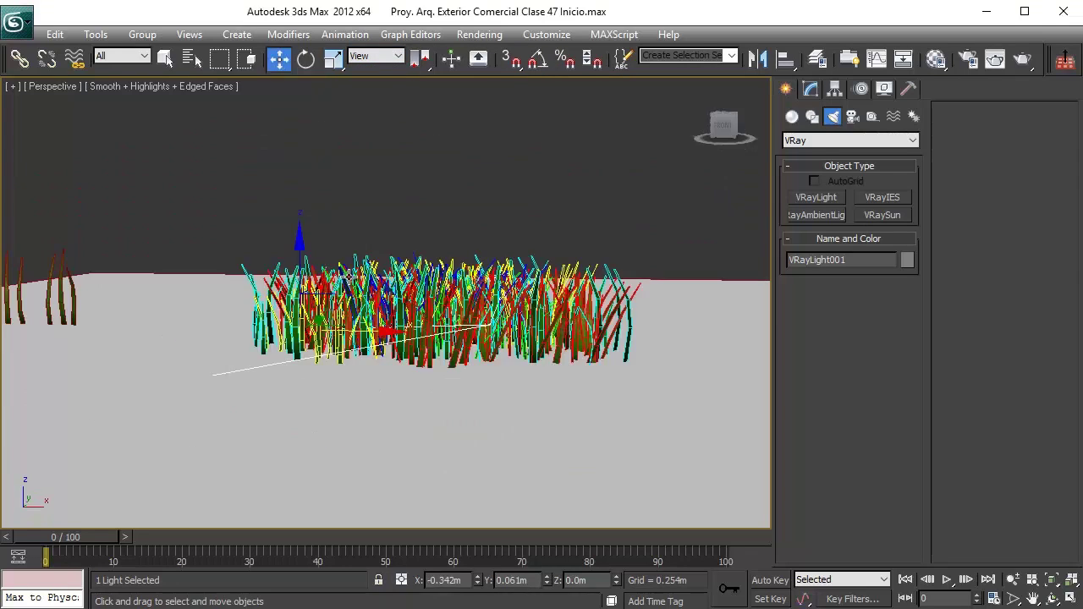
drag(336, 297, 337, 95)
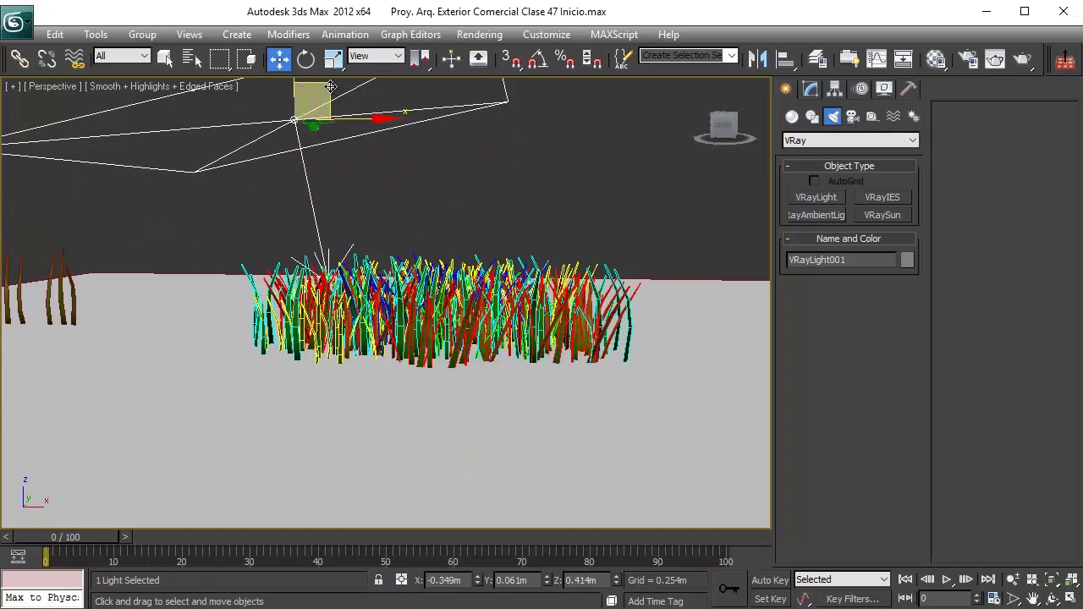
alt+middle_drag(445, 229, 439, 256)
- Set the VRay light's intensity multiplier to 0.5
click(810, 89)
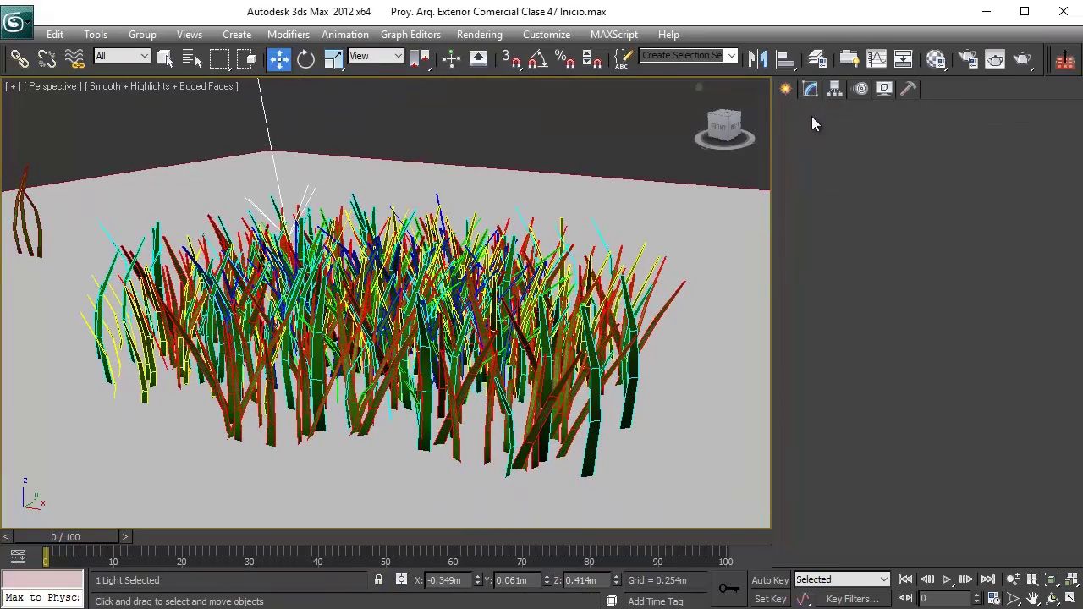
double_click(886, 466)
text(0.5)
key(Return)
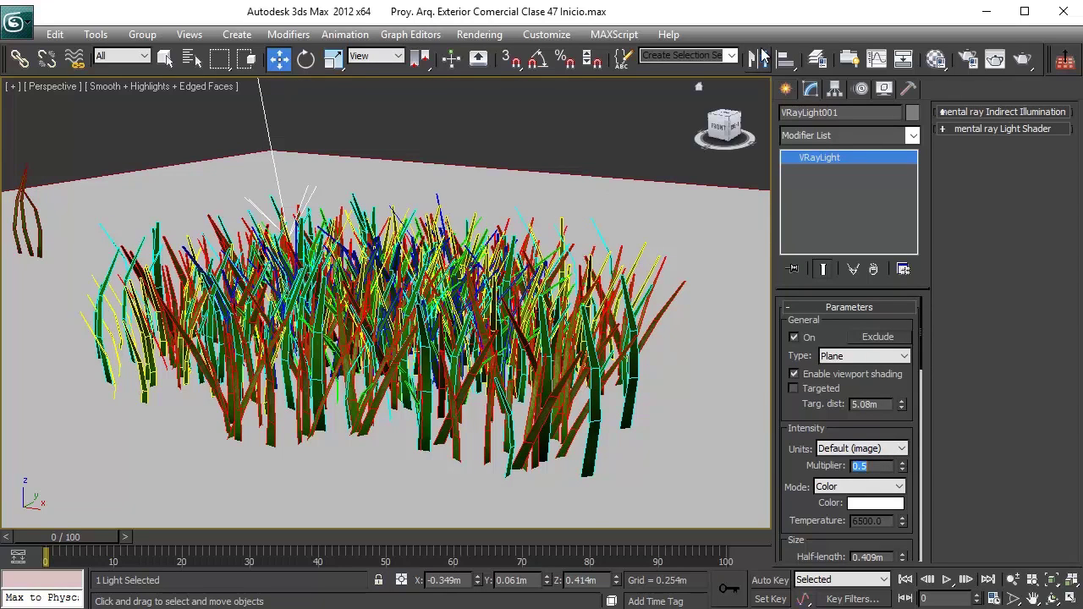
- Render the perspective view to check the grass clump under the VRay light
click(1061, 57)
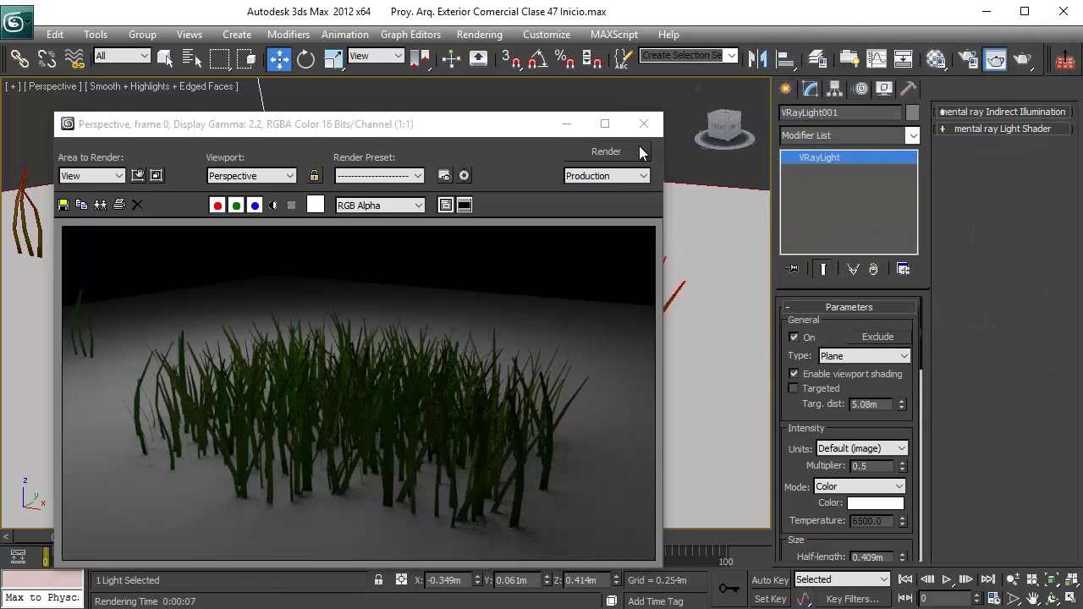
click(653, 128)
click(654, 130)
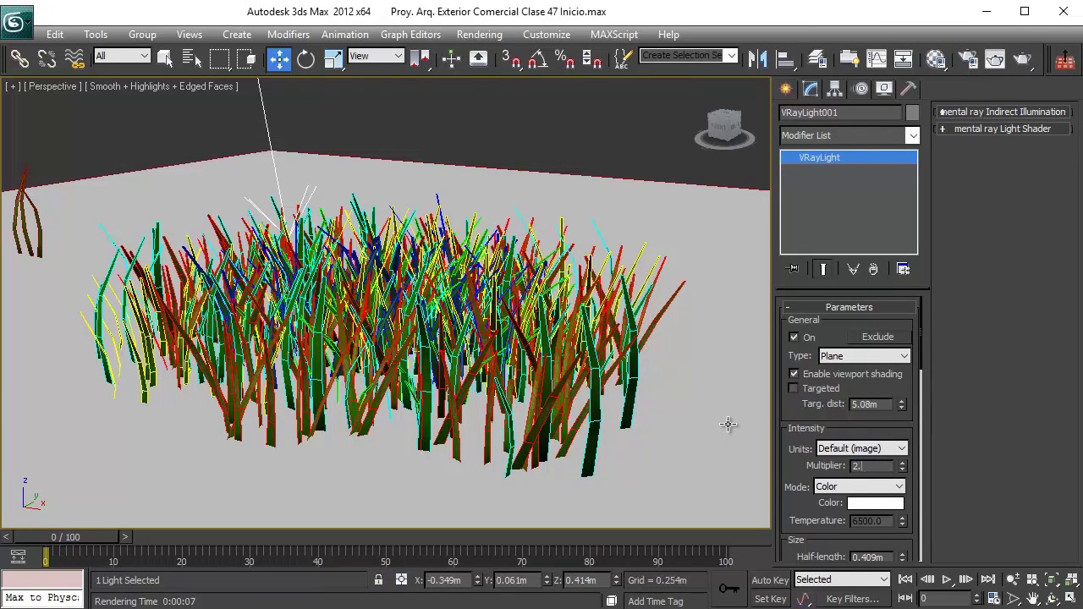
- Set the VRay light's multiplier to 2.5 and render the perspective view
click(1025, 58)
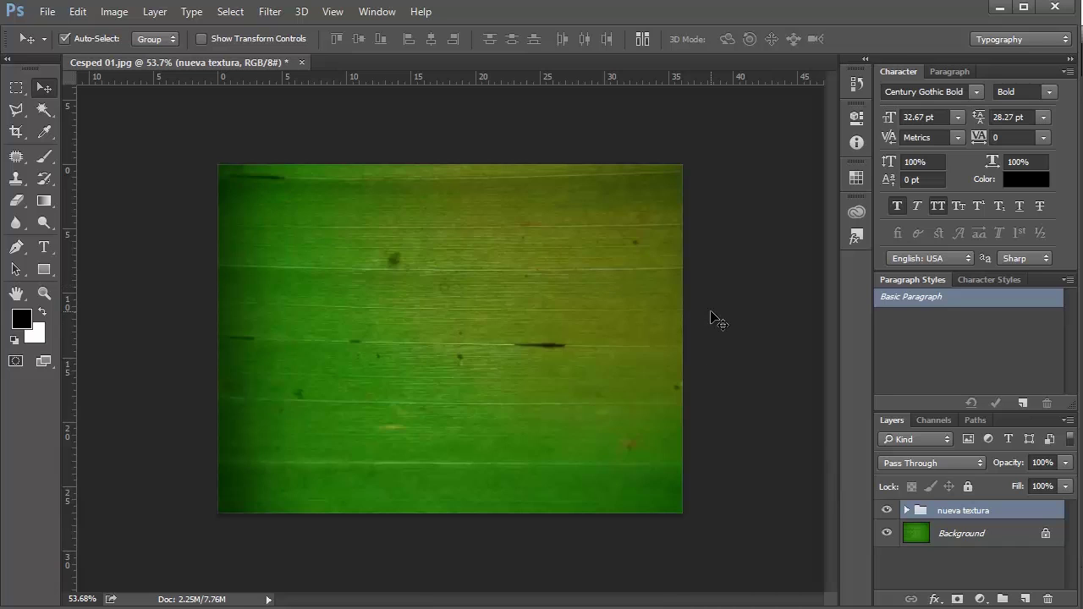
- Switch to Photoshop and merge the nueva textura group of Cesped 01.jpg into a single layer, comparing it with the background
right_click(948, 512)
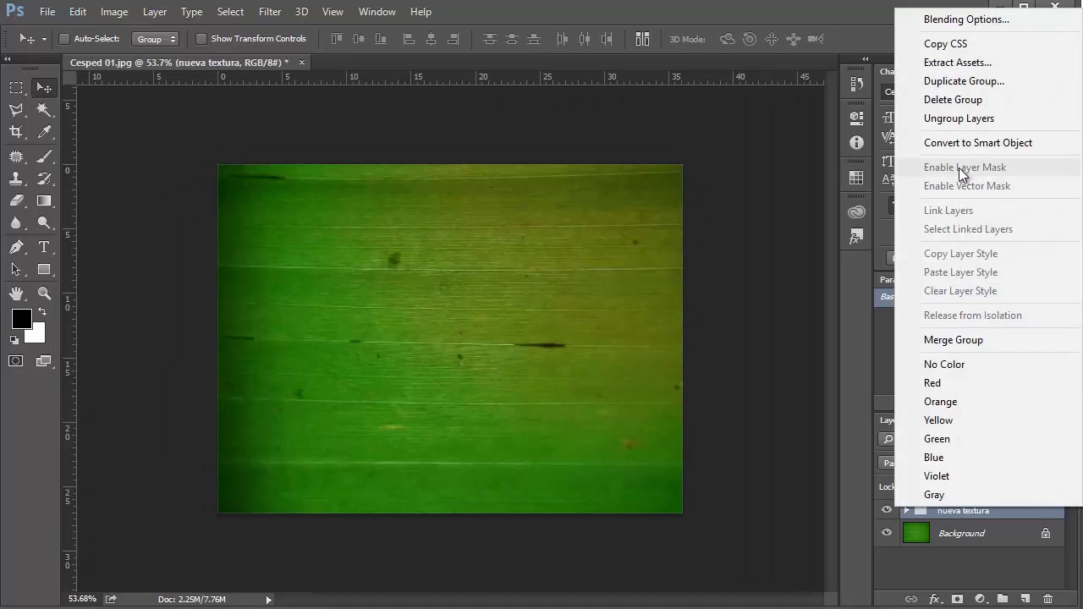
key(Escape)
click(906, 511)
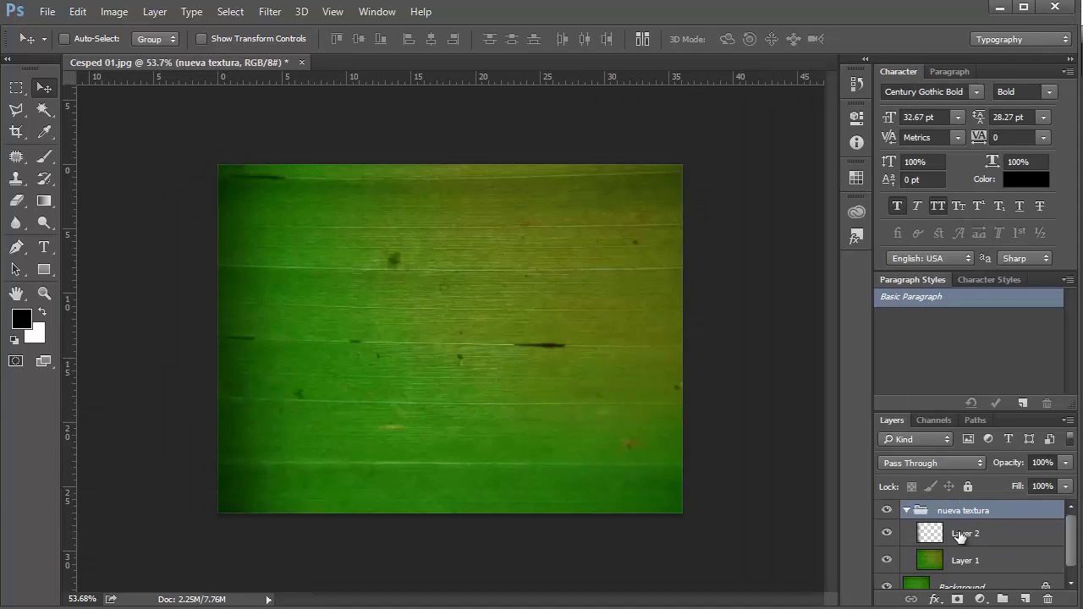
click(906, 511)
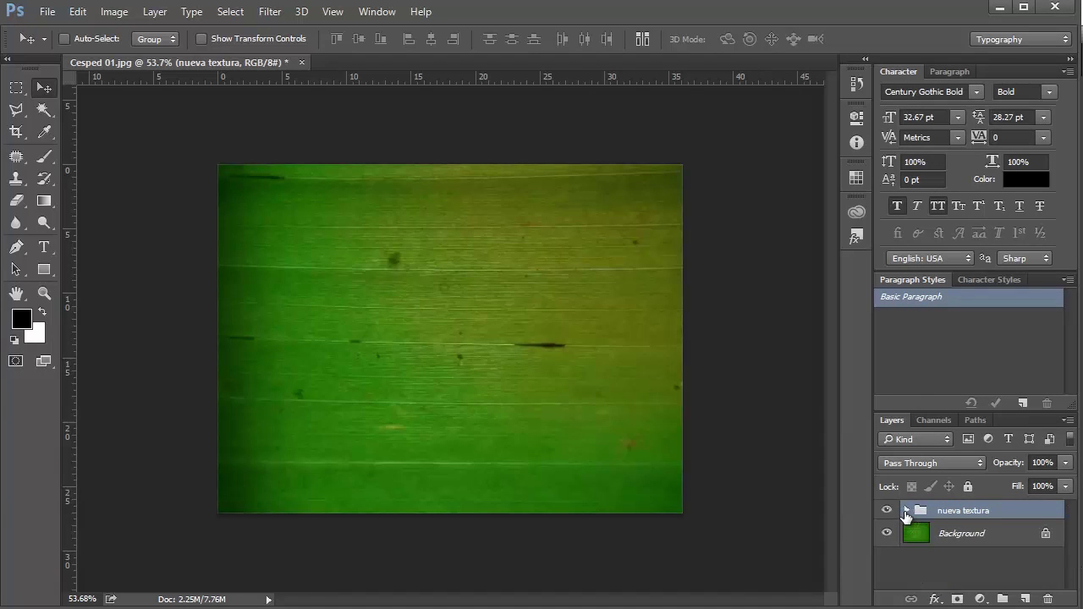
key(ctrl+e)
click(886, 515)
click(887, 515)
- Adjust the merged nueva textura layer with Hue/Saturation, setting Saturation to -32 and Lightness to +11
key(ctrl+u)
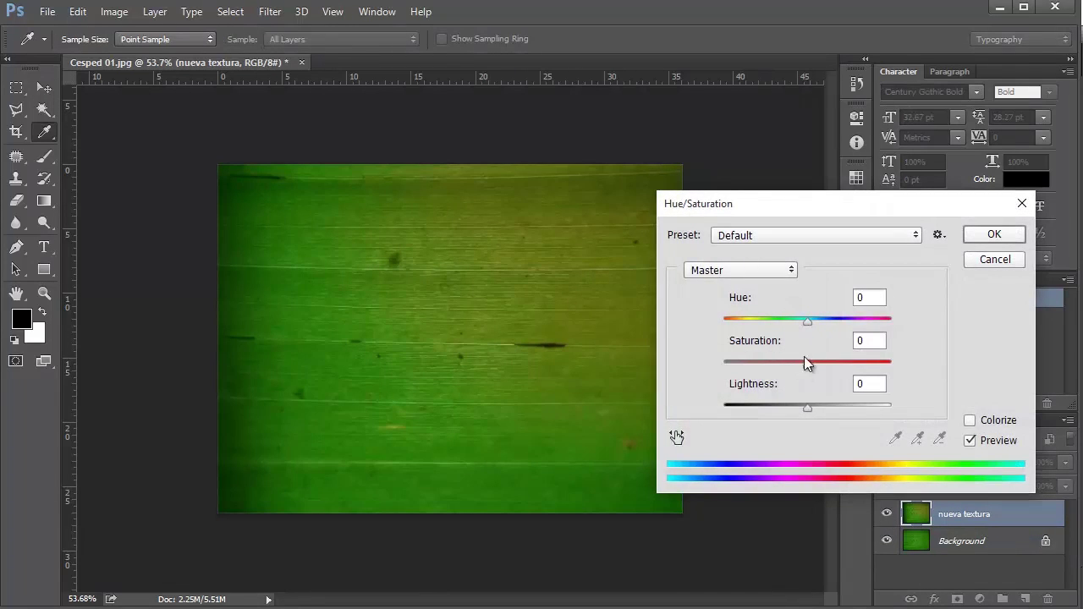
drag(806, 363, 780, 362)
drag(806, 408, 821, 409)
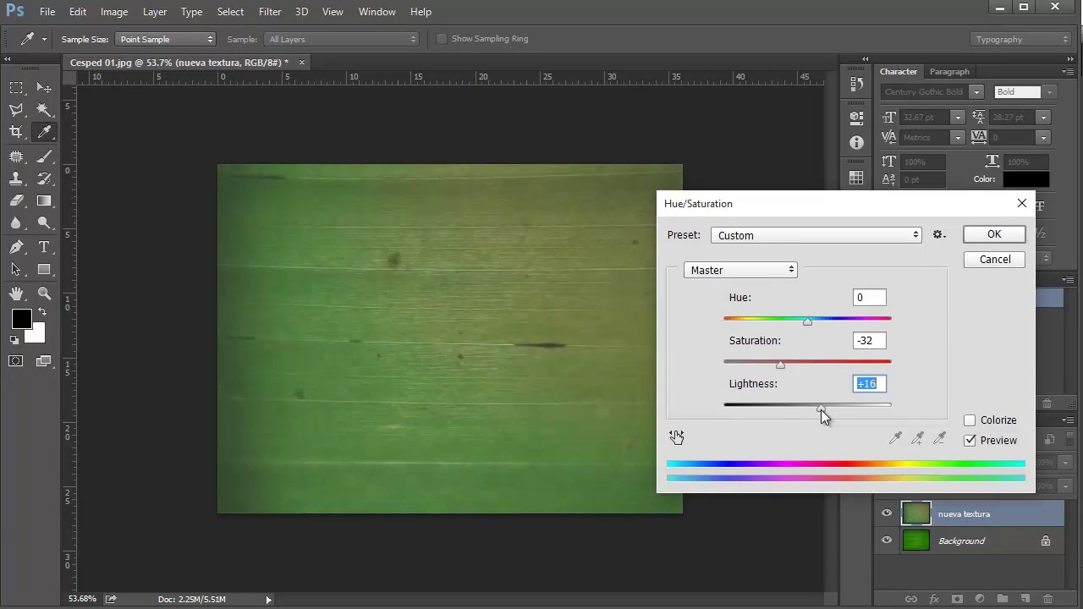
click(816, 407)
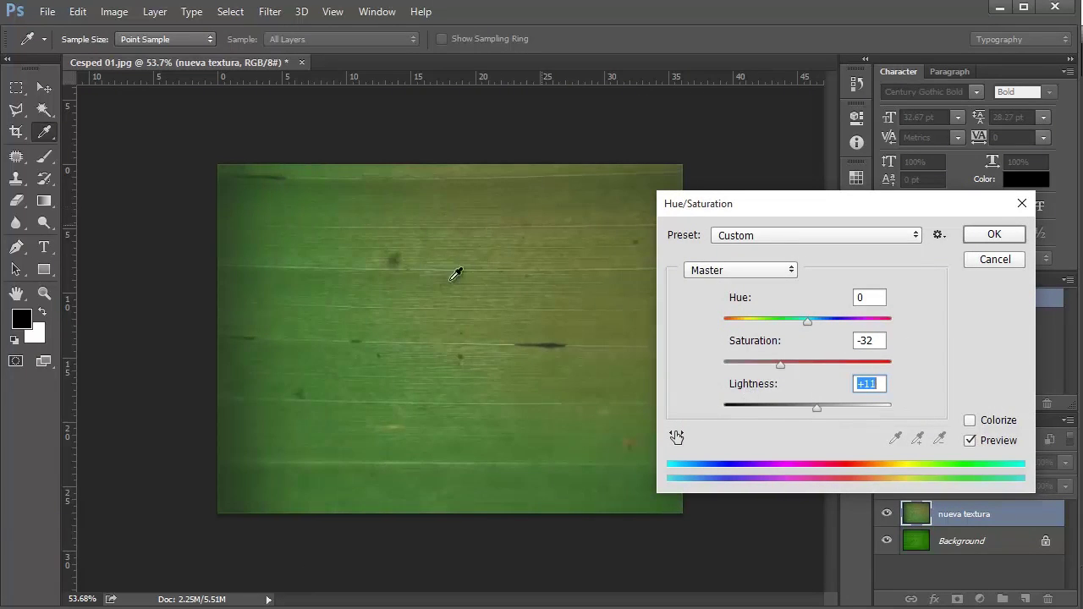
click(993, 235)
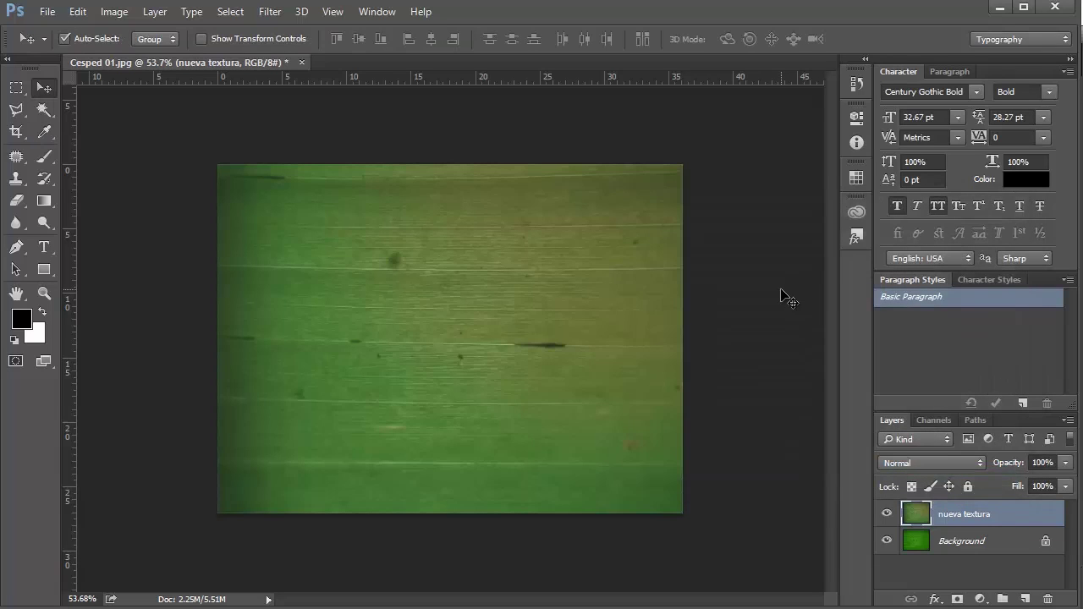
- Save the desaturated texture as a JPEG named Cesped 03 in the Texturas folder at quality 8 (High)
key(ctrl+shift+s)
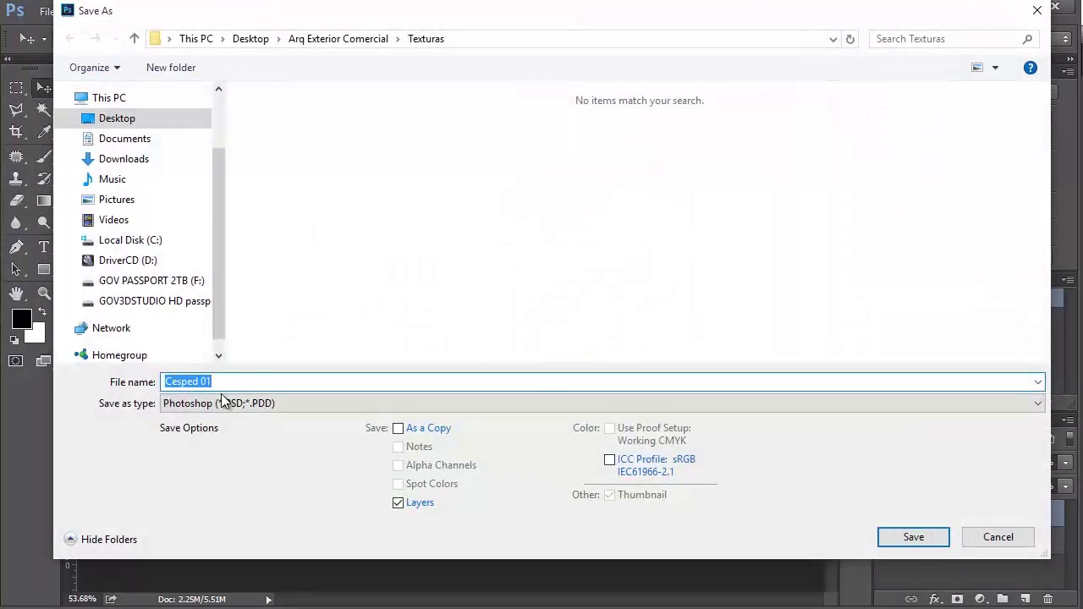
click(290, 403)
click(216, 535)
click(393, 131)
click(246, 381)
click(249, 380)
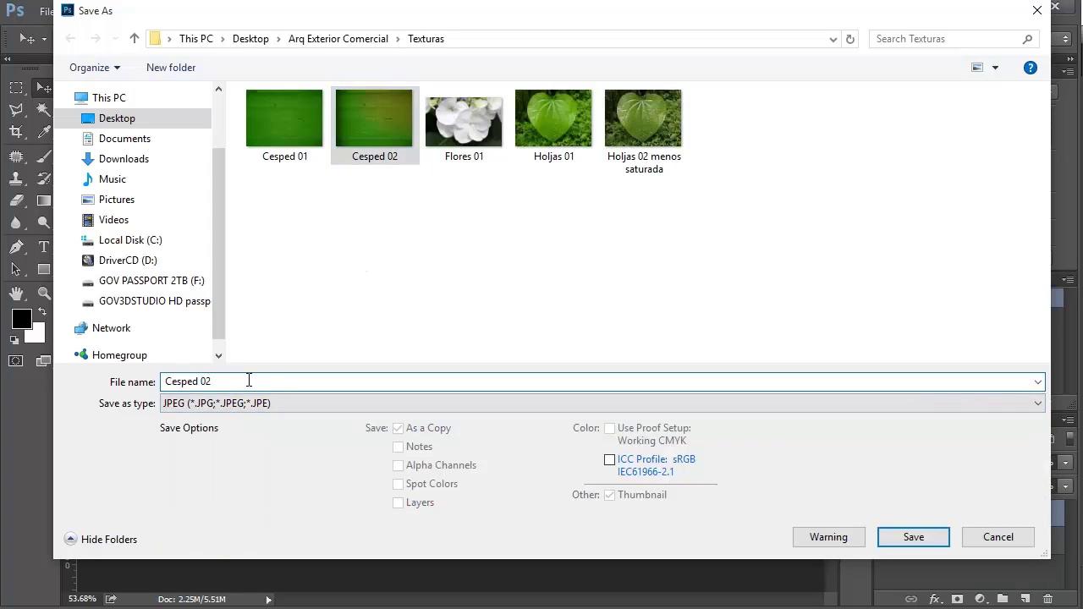
key(BackSpace)
text(3)
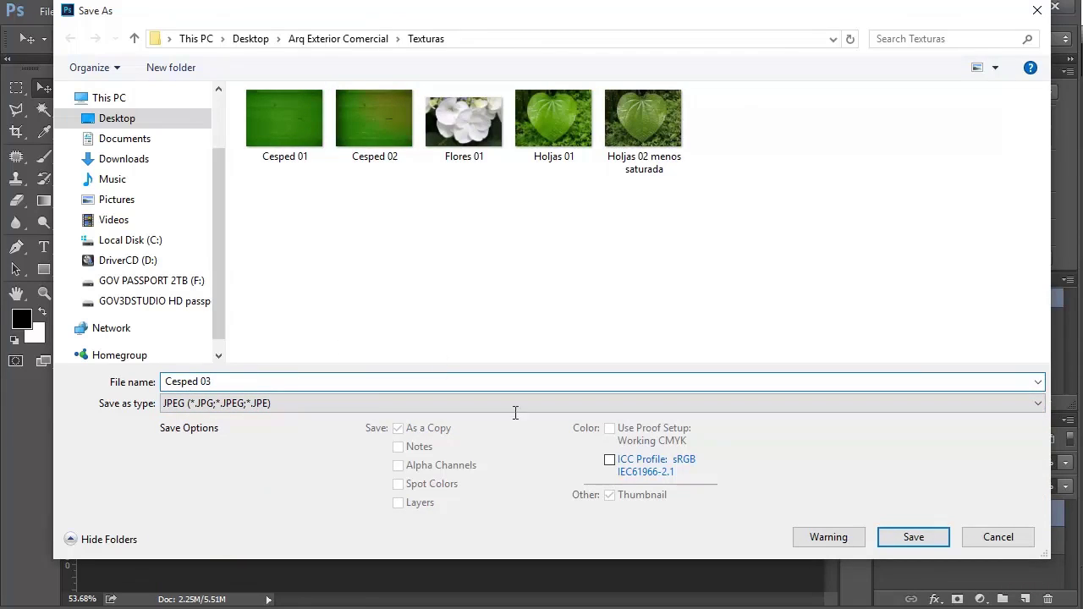
click(913, 538)
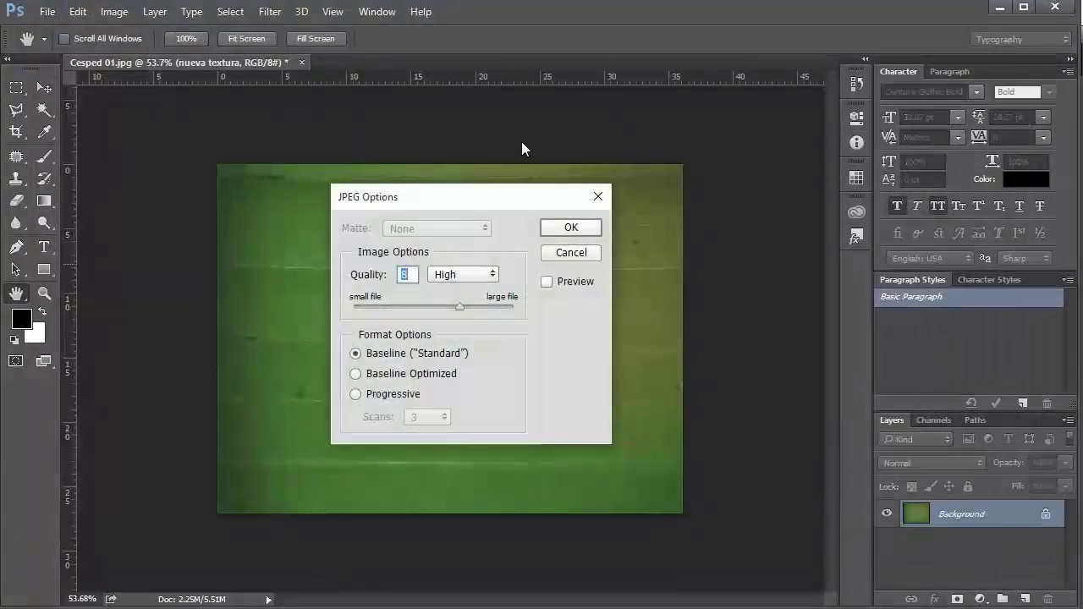
click(560, 230)
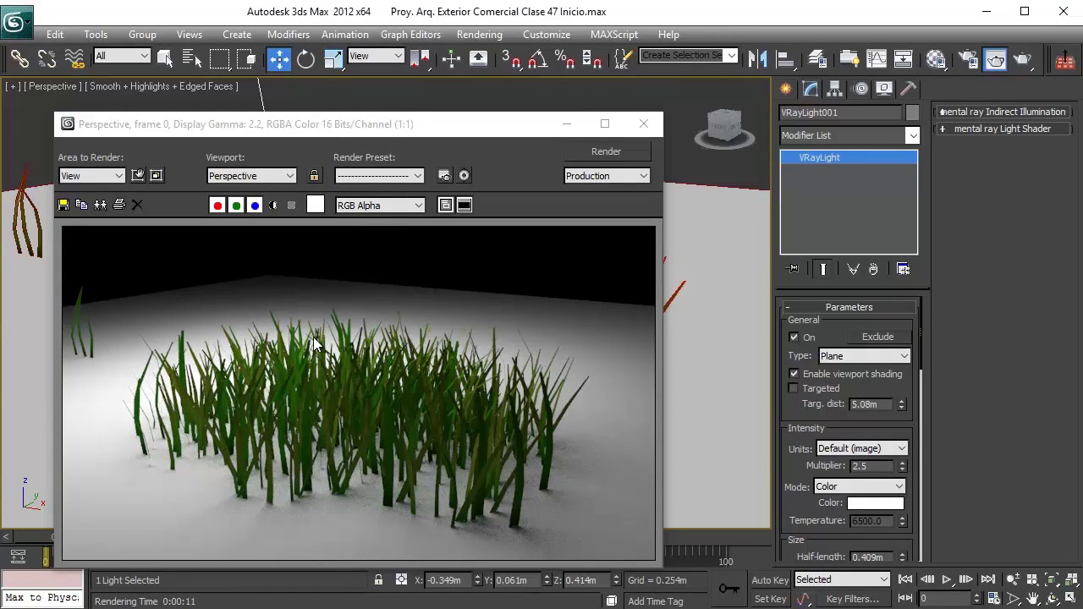
- In 3ds Max, replace the diffuse bitmap of the Cesped 02 material with Cesped 03
click(935, 58)
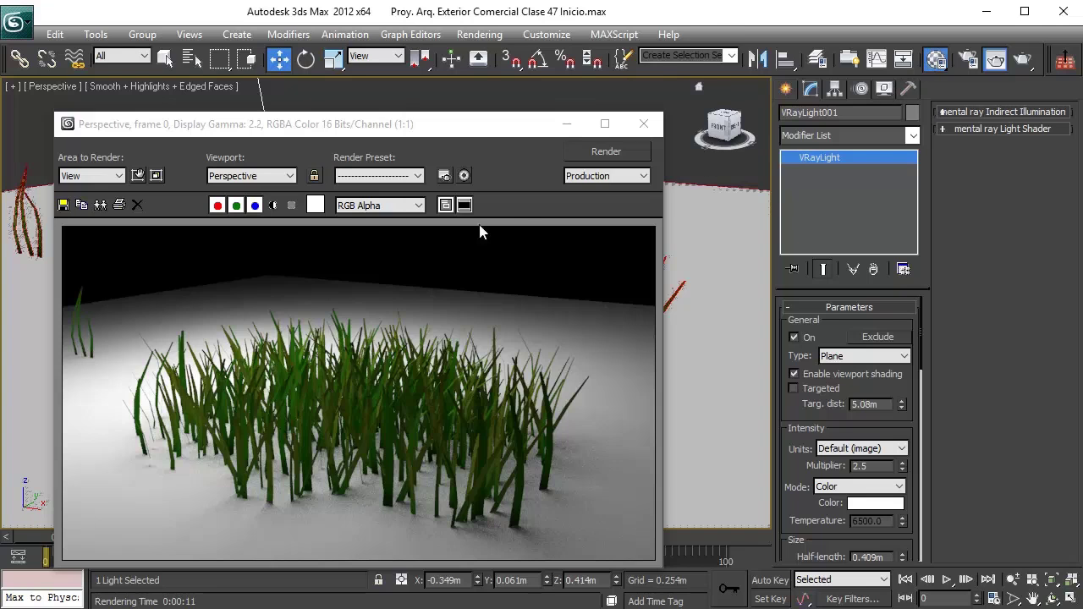
click(434, 68)
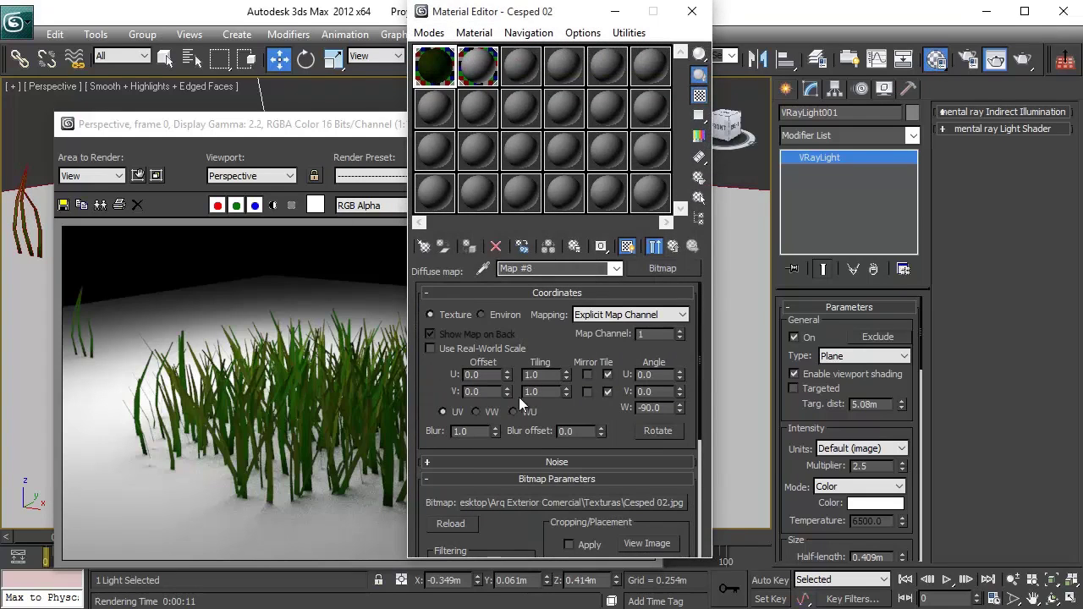
click(627, 504)
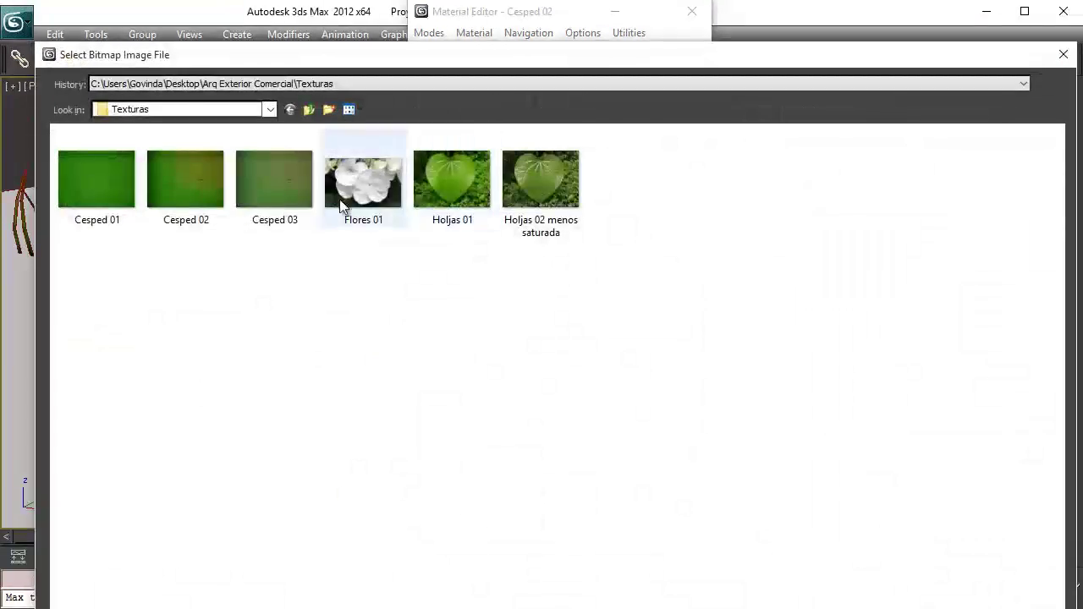
double_click(286, 187)
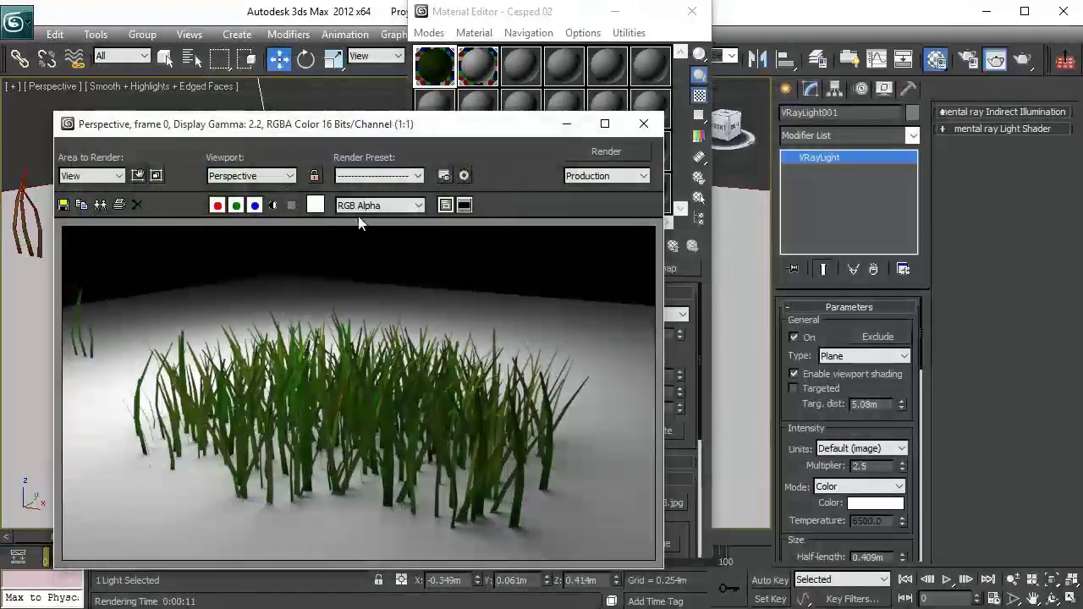
- Clone the rendered frame for comparison, render the perspective view with the new texture, and clear the render and material windows away
click(99, 205)
mouse_move(361, 278)
mouse_down()
mouse_move(518, 258)
mouse_move(889, 161)
mouse_move(912, 176)
mouse_up()
drag(476, 132, 465, 128)
click(576, 145)
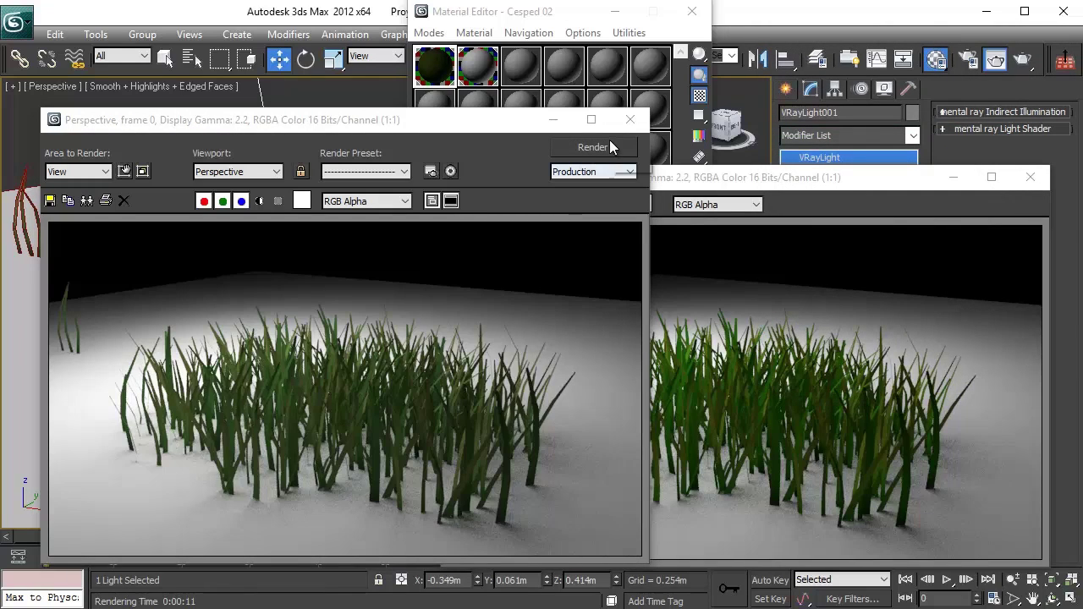
click(552, 123)
click(951, 179)
click(615, 11)
- Switch to the top view and start a test render of the grass clump, cancelling it partway
scroll(461, 254, down, 5)
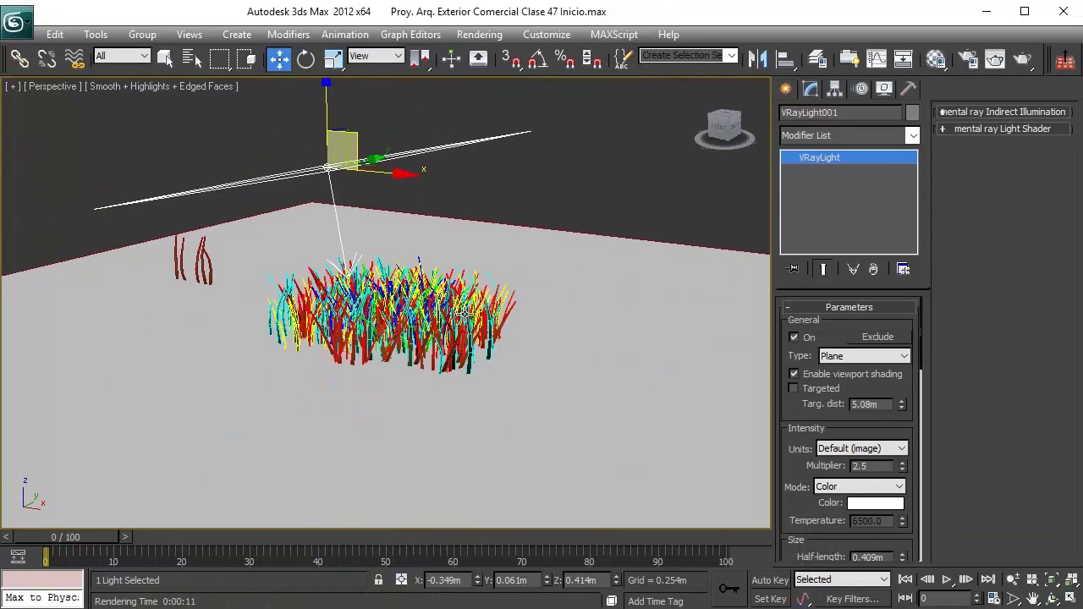
key(t)
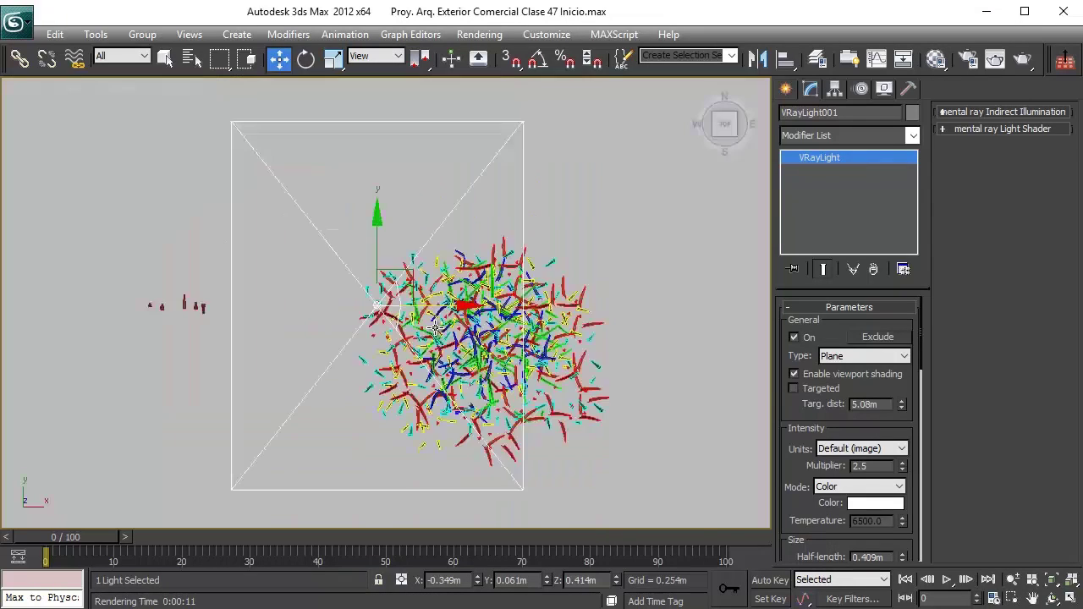
scroll(372, 298, up, 4)
scroll(367, 298, down, 2)
middle_drag(457, 342, 346, 272)
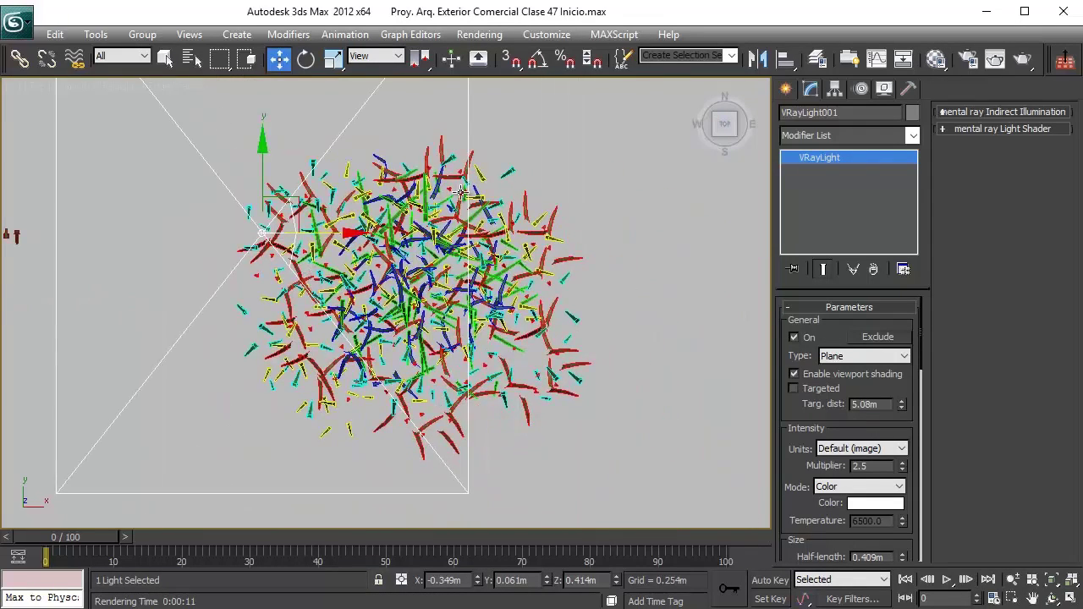
scroll(380, 271, down, 3)
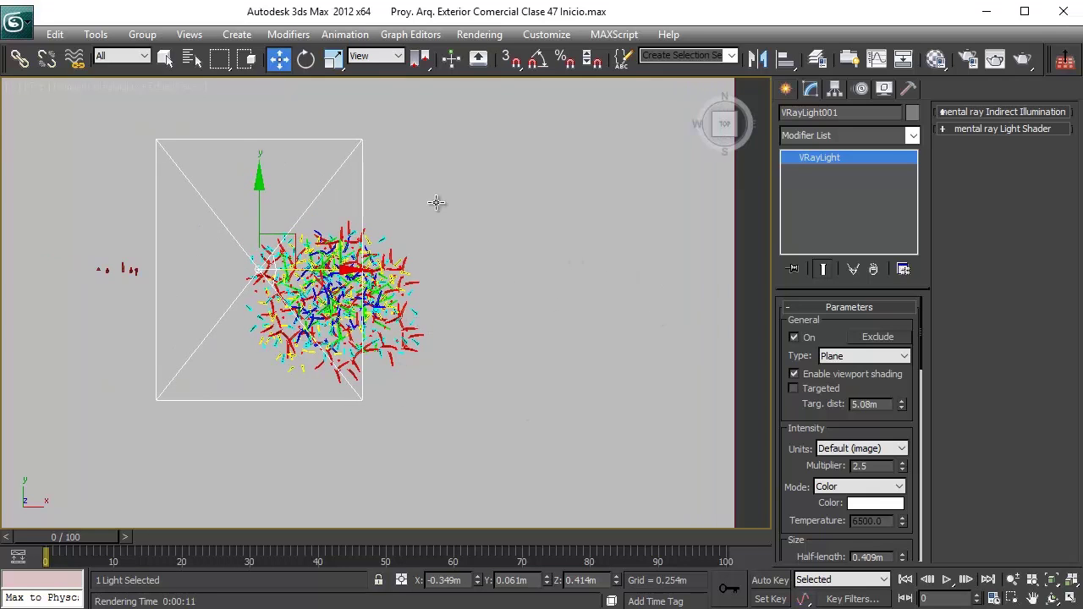
scroll(447, 322, up, 2)
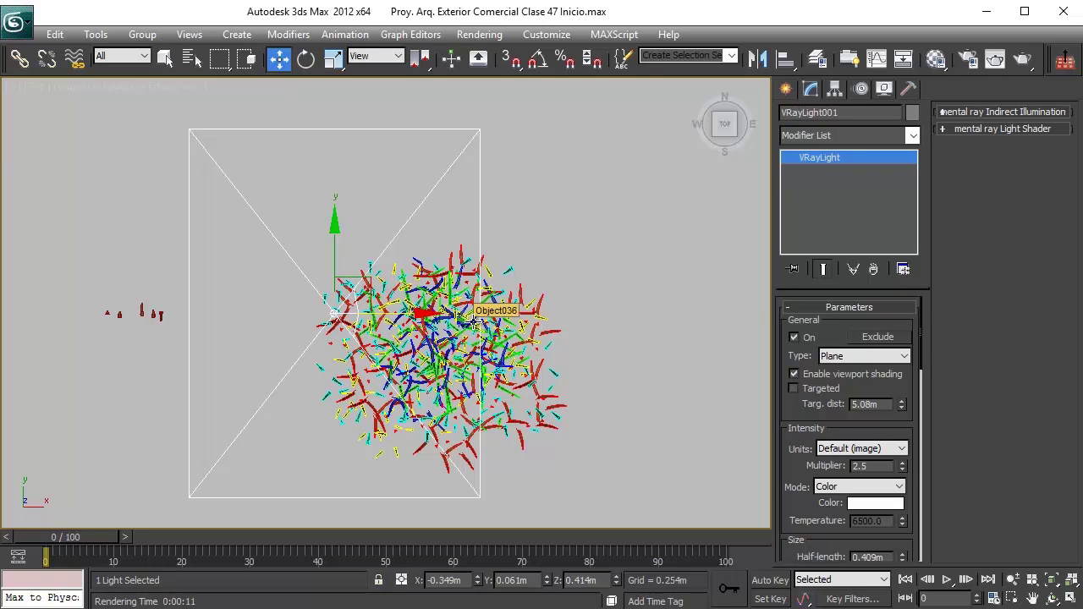
middle_drag(477, 257, 434, 208)
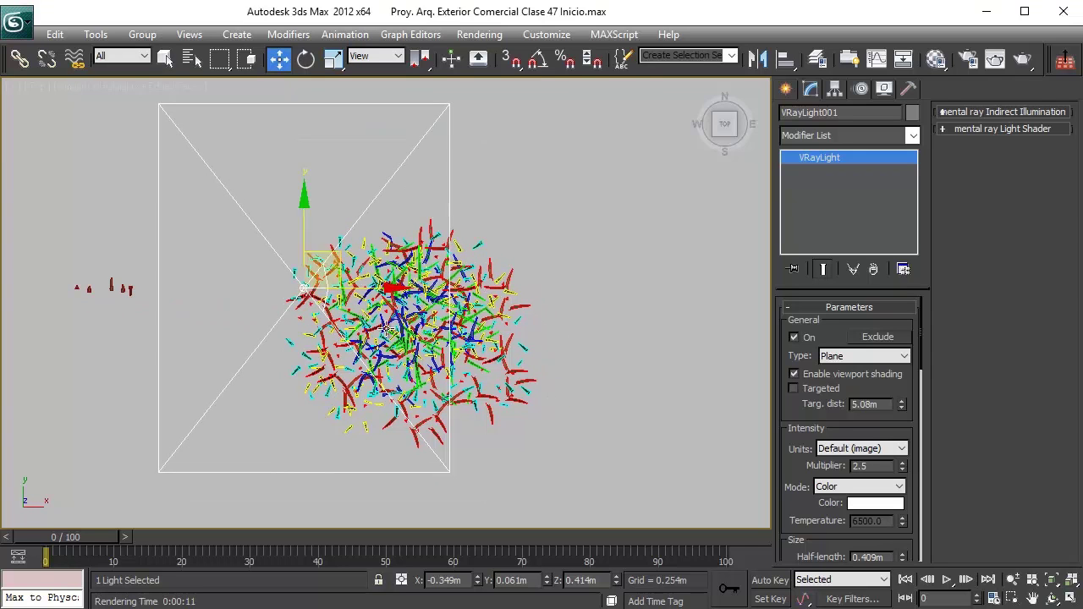
middle_drag(395, 296, 372, 274)
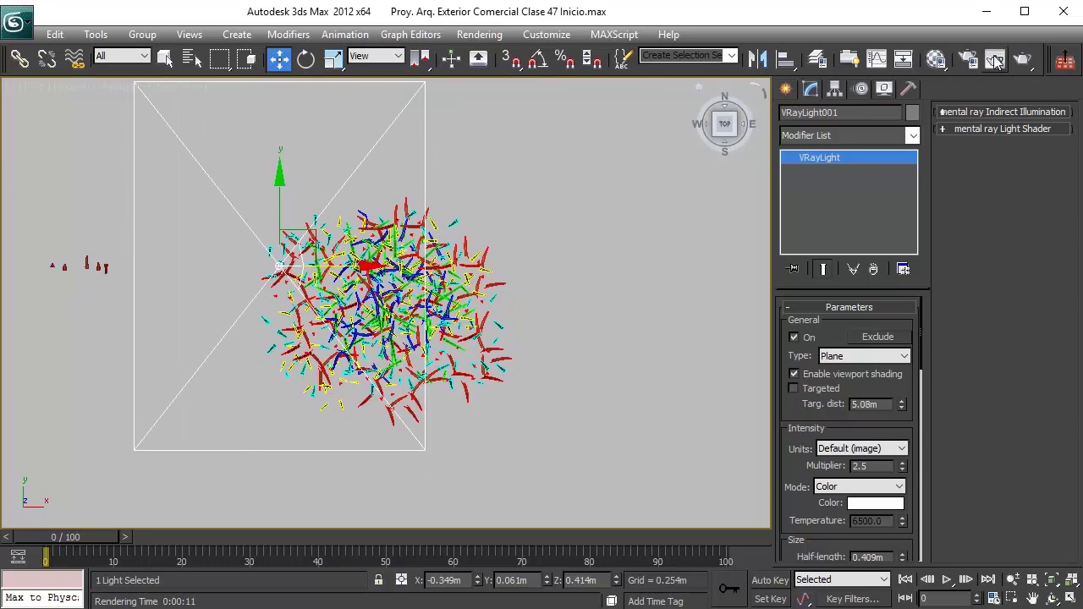
click(1021, 61)
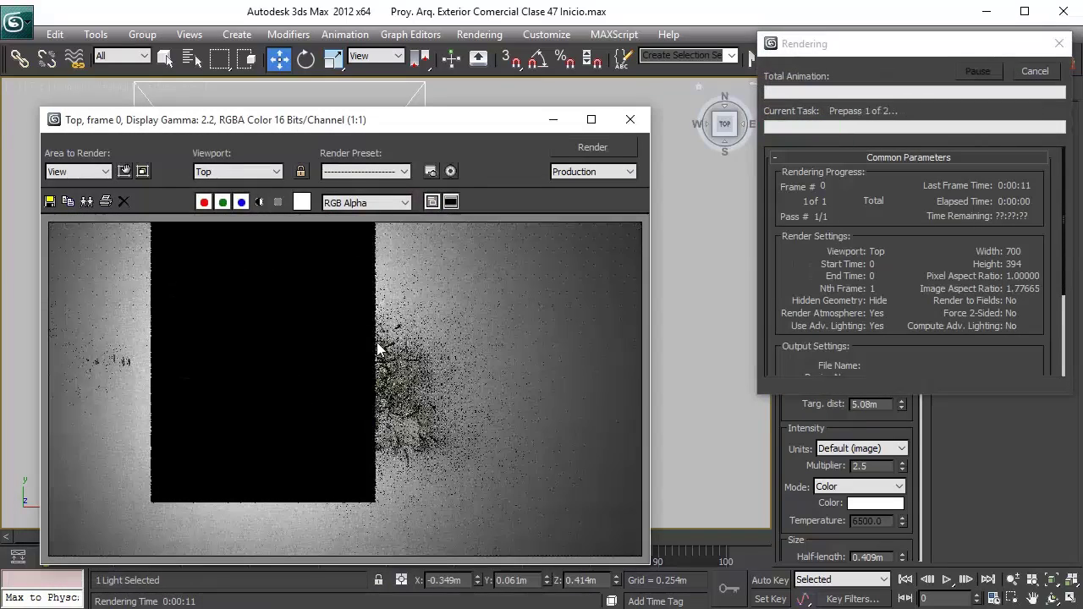
click(1021, 69)
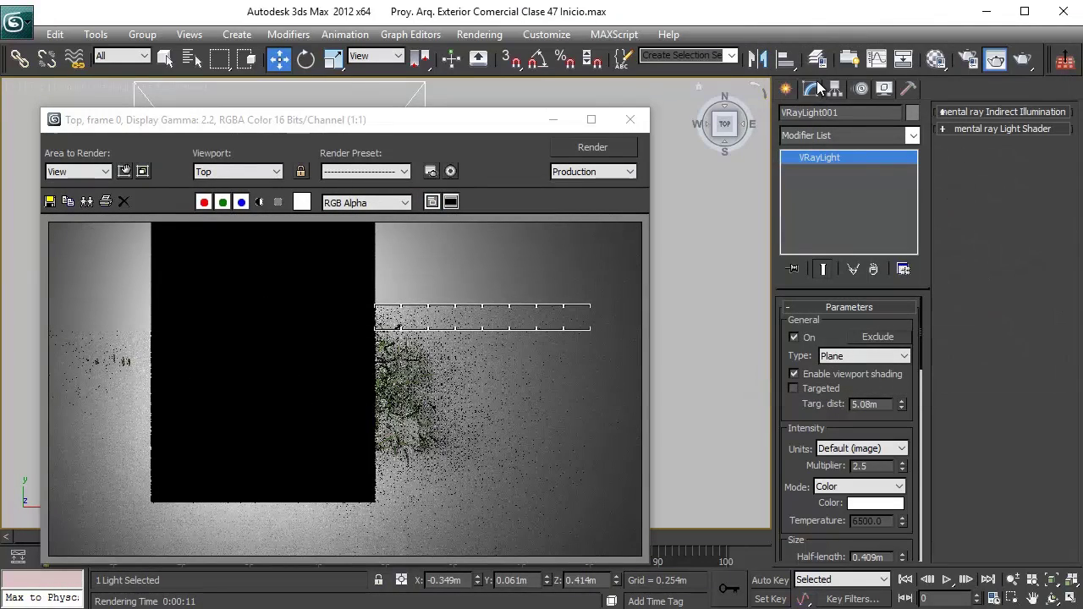
- Make the VRay light invisible and render the top view again to check the clump's density up close
scroll(817, 491, down, 5)
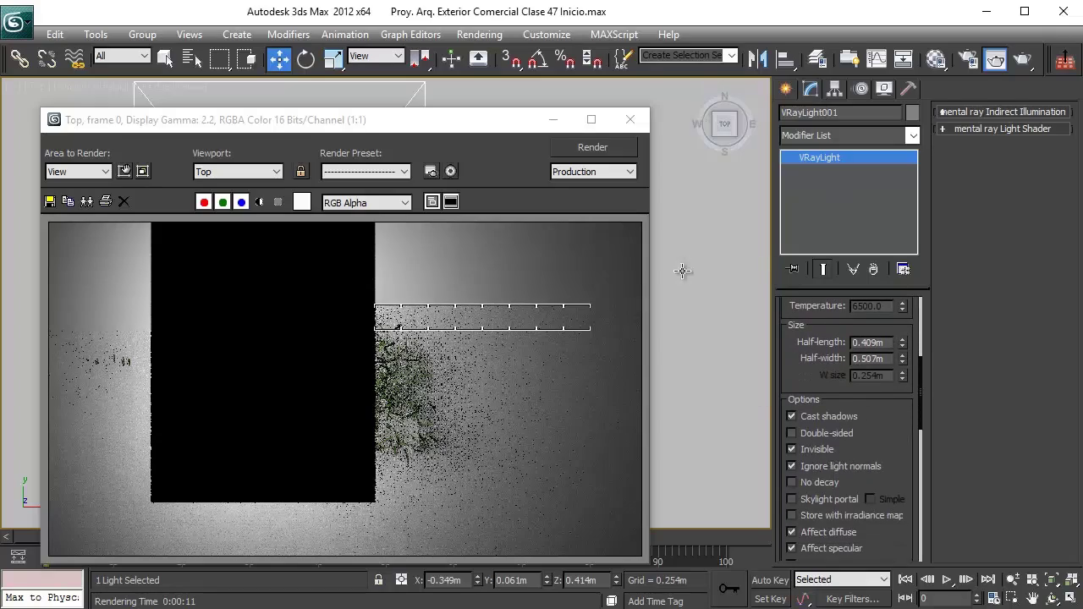
click(592, 147)
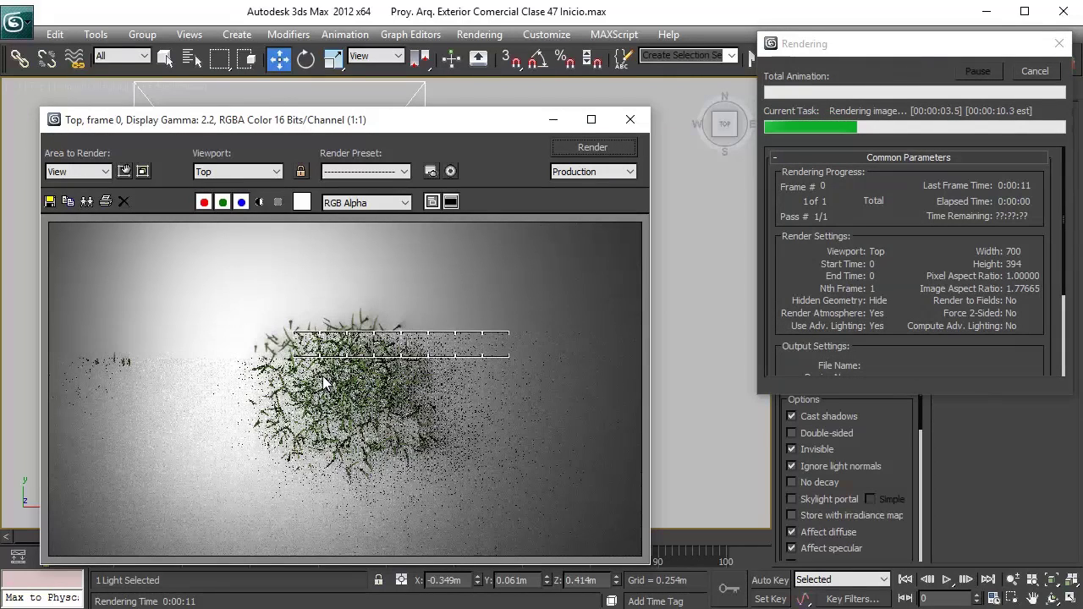
scroll(338, 390, up, 1)
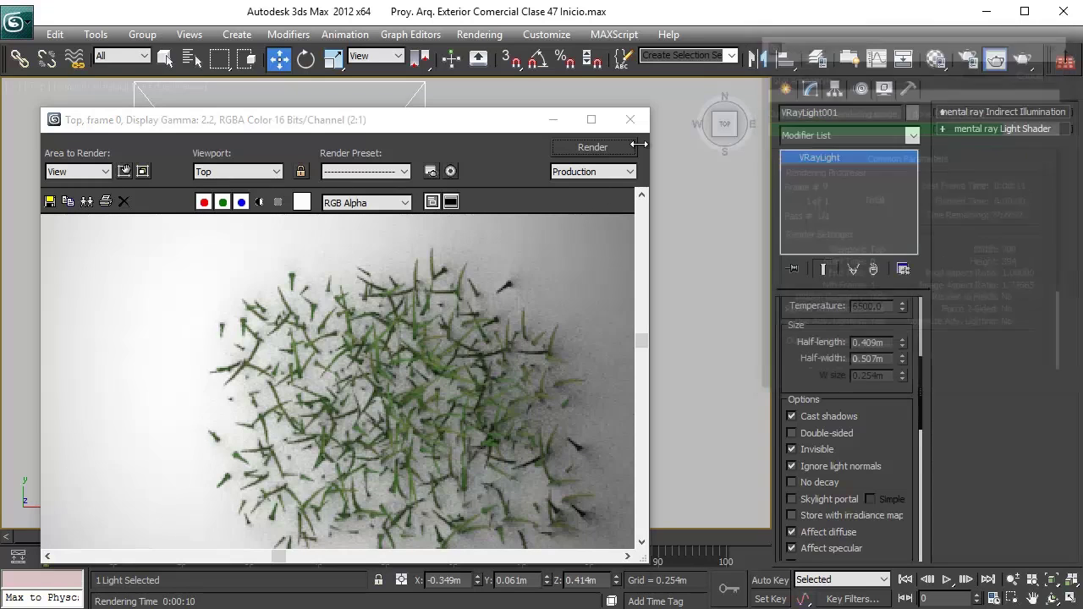
click(631, 120)
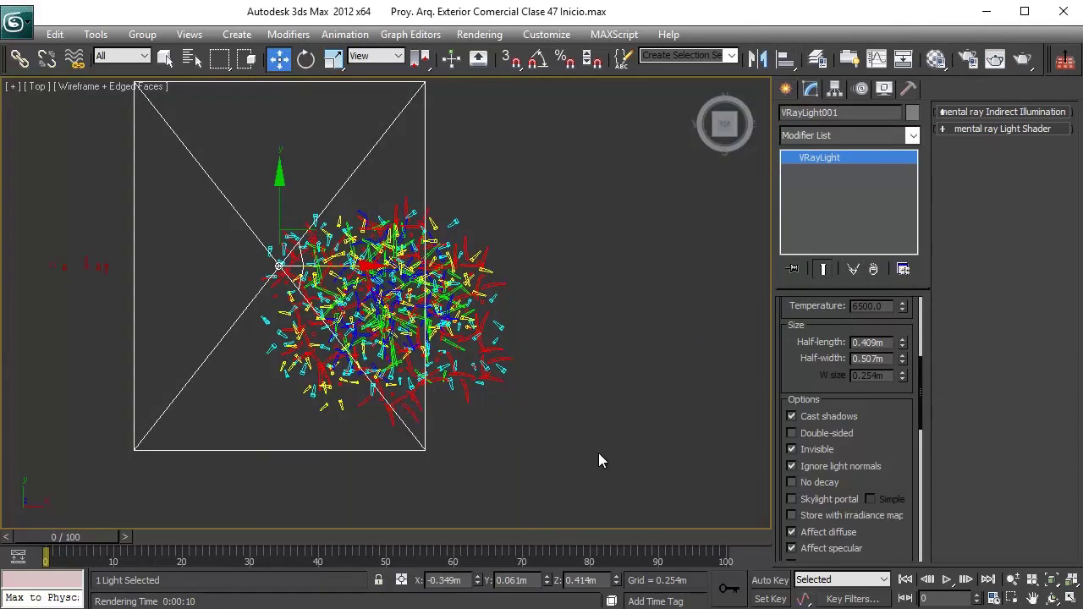
- Select all blades of the grass clump in wireframe display, exclude the VRay light, and group them
drag(599, 460, 244, 200)
alt+drag(144, 316, 163, 330)
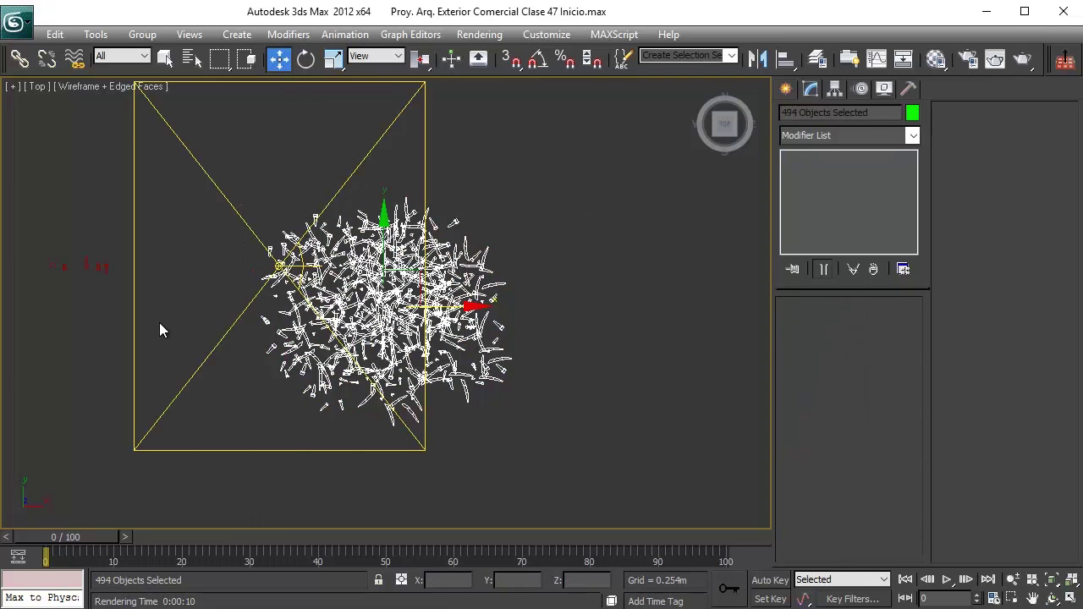
click(143, 34)
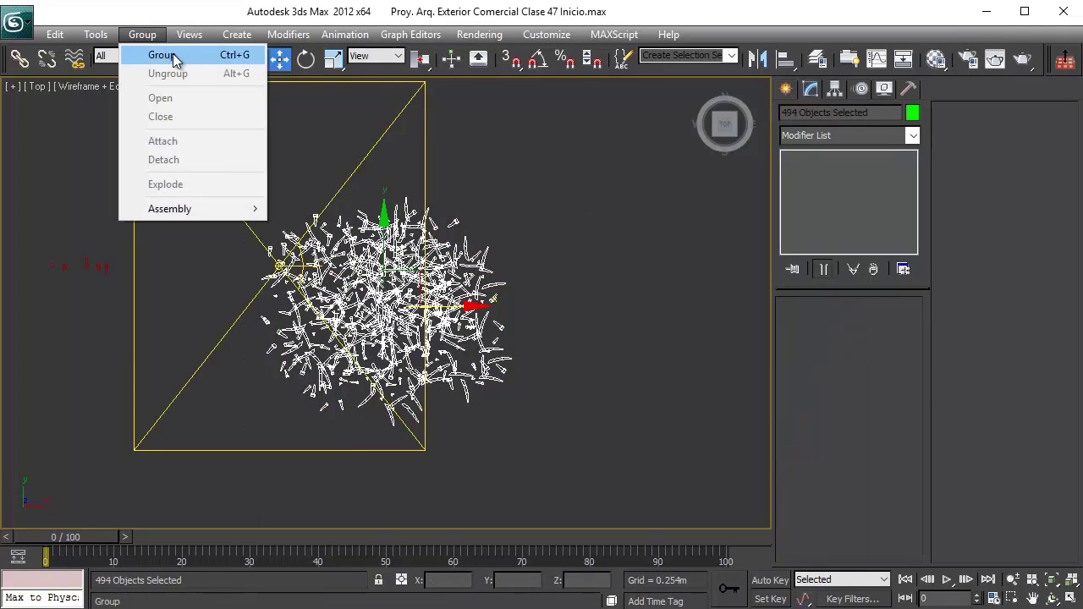
click(167, 53)
click(548, 347)
- Make two rotated copies of the grass group in the top view and offset each one from the original clump
key(e)
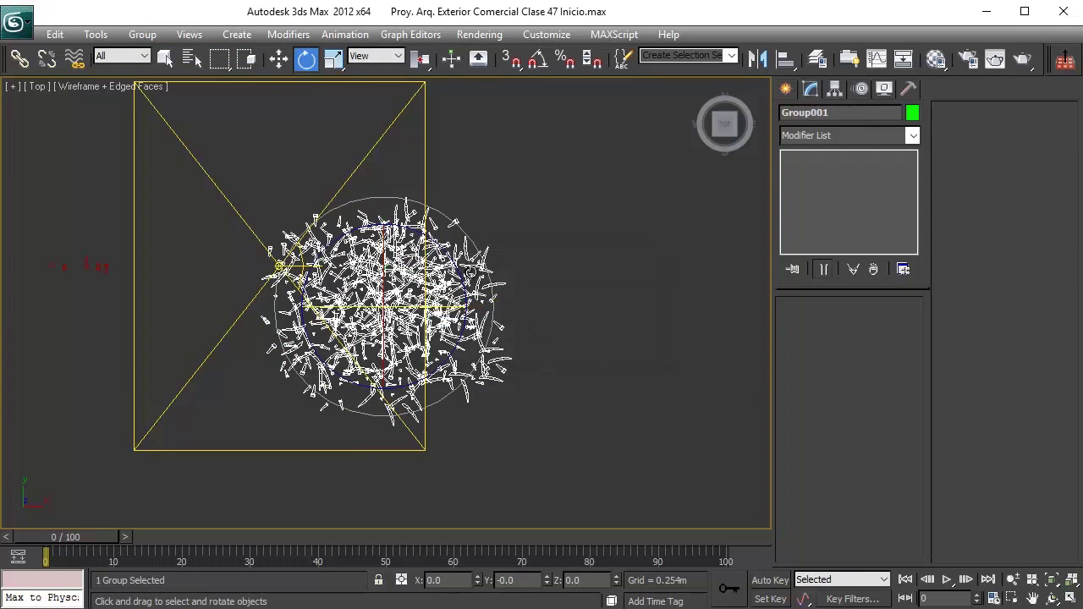
mouse_move(448, 258)
shift+mouse_down()
mouse_move(461, 283)
mouse_move(390, 226)
mouse_move(489, 313)
shift+mouse_up()
click(548, 384)
key(w)
key(e)
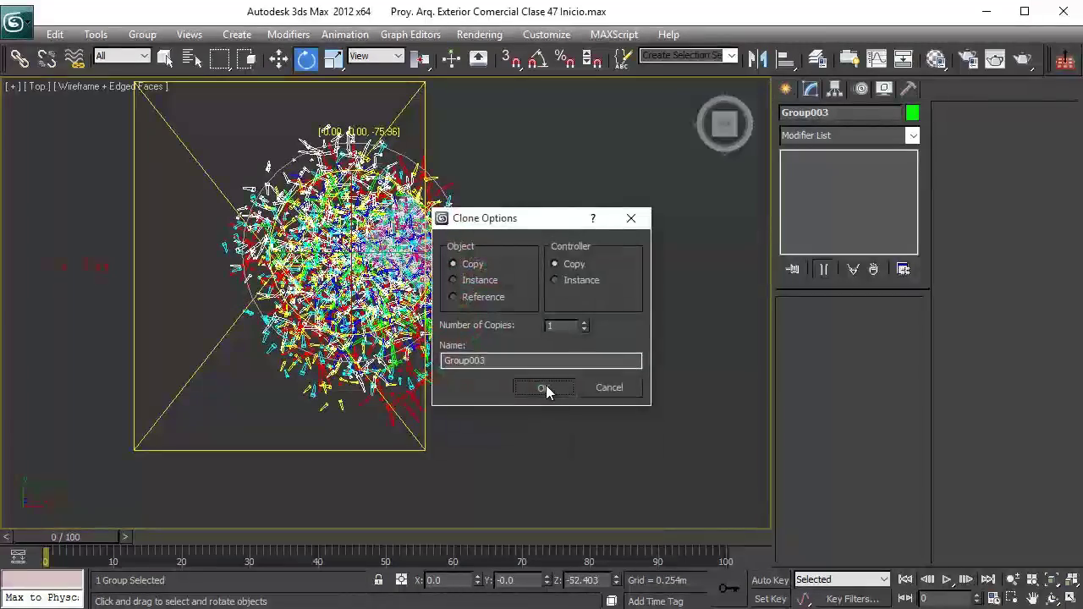
click(546, 385)
key(w)
drag(377, 220, 340, 319)
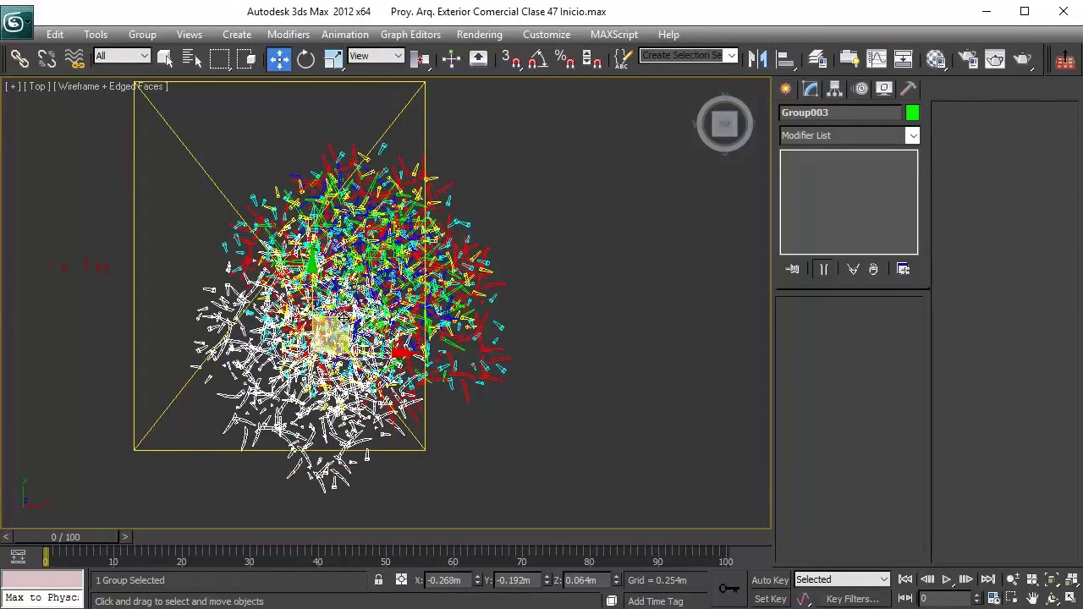
- Copy the newest grass group to the clump's lower-right side, rotate the copy about -89 degrees, and nudge it into place
key(e)
shift+drag(434, 336, 499, 381)
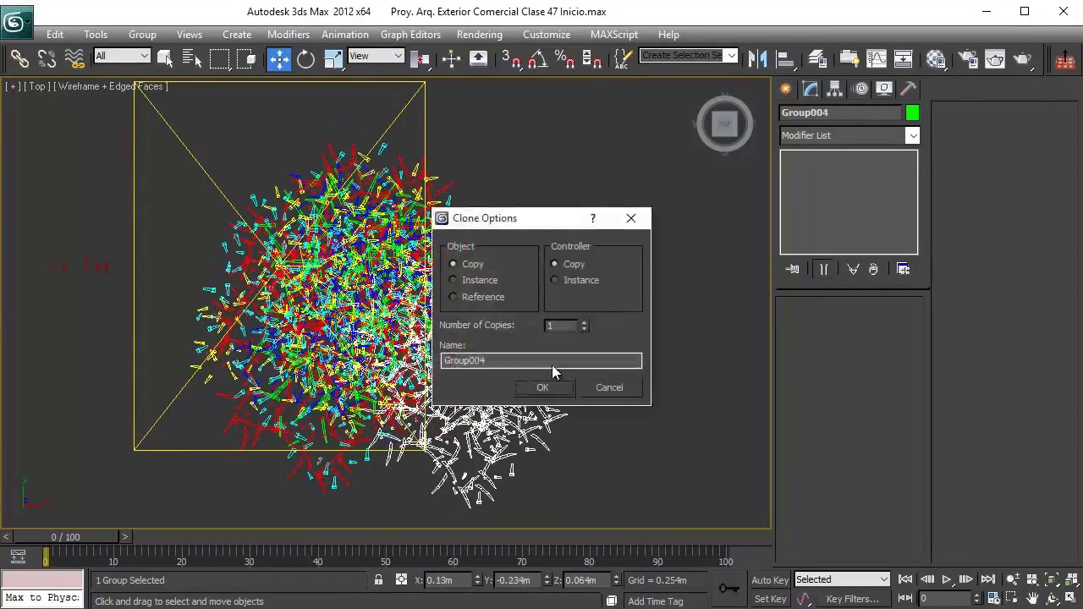
click(557, 386)
drag(510, 313, 550, 371)
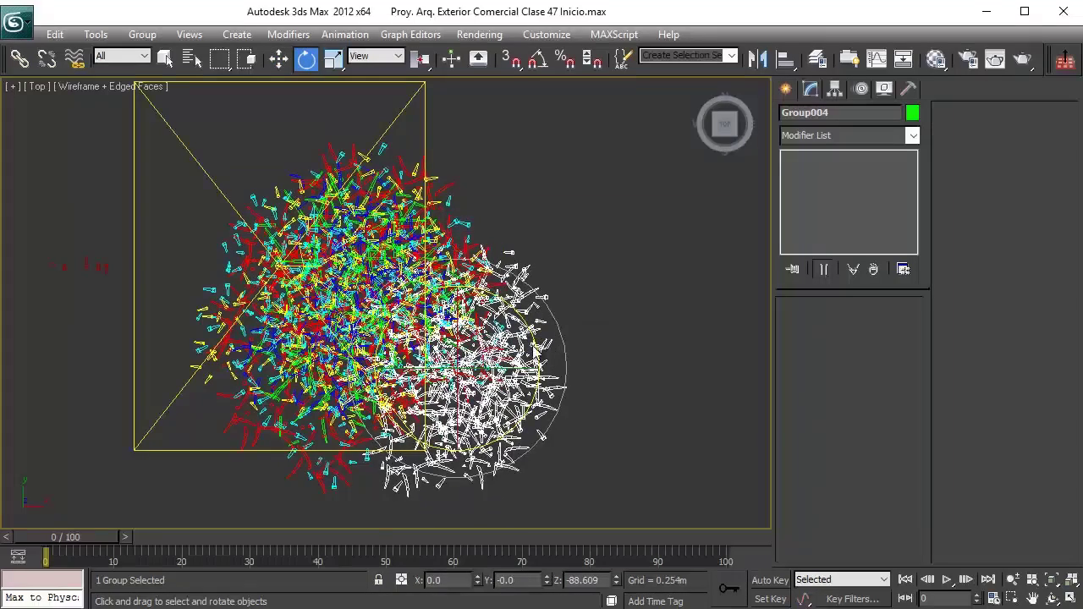
key(w)
drag(478, 335, 493, 326)
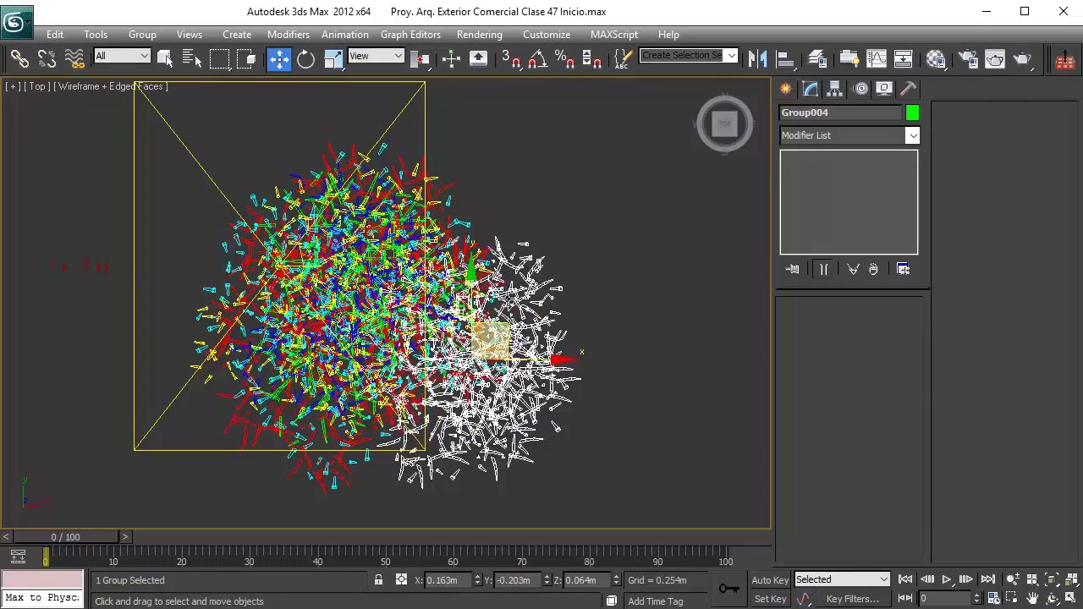
- Render the top view to check the coverage of the copies, close the frame, and view the clump in perspective
click(1025, 59)
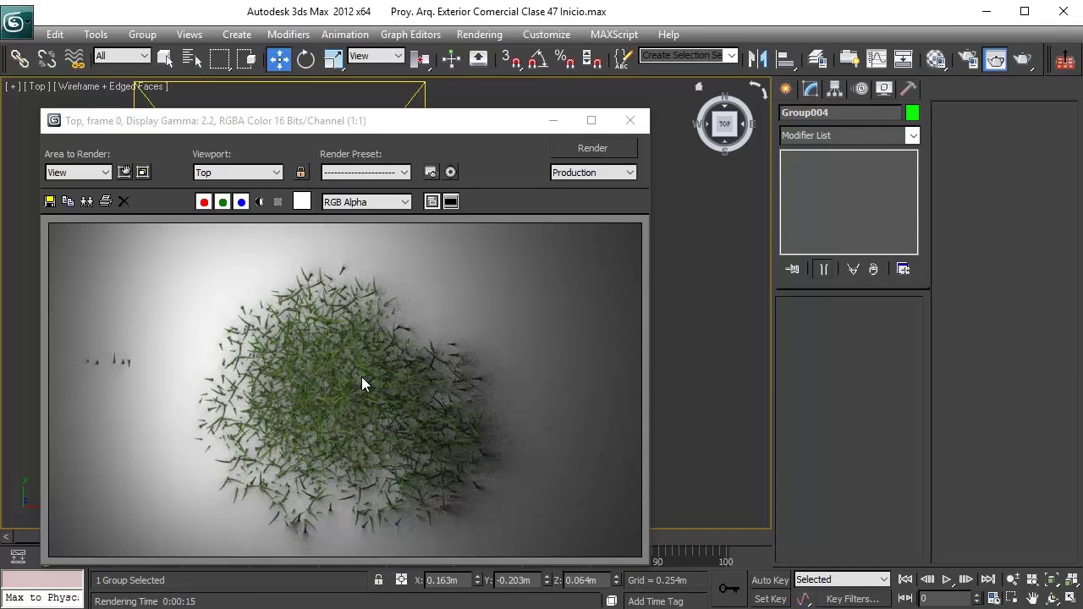
click(628, 121)
key(p)
middle_drag(512, 281, 406, 206)
alt+middle_drag(411, 319, 378, 191)
alt+middle_drag(378, 291, 483, 188)
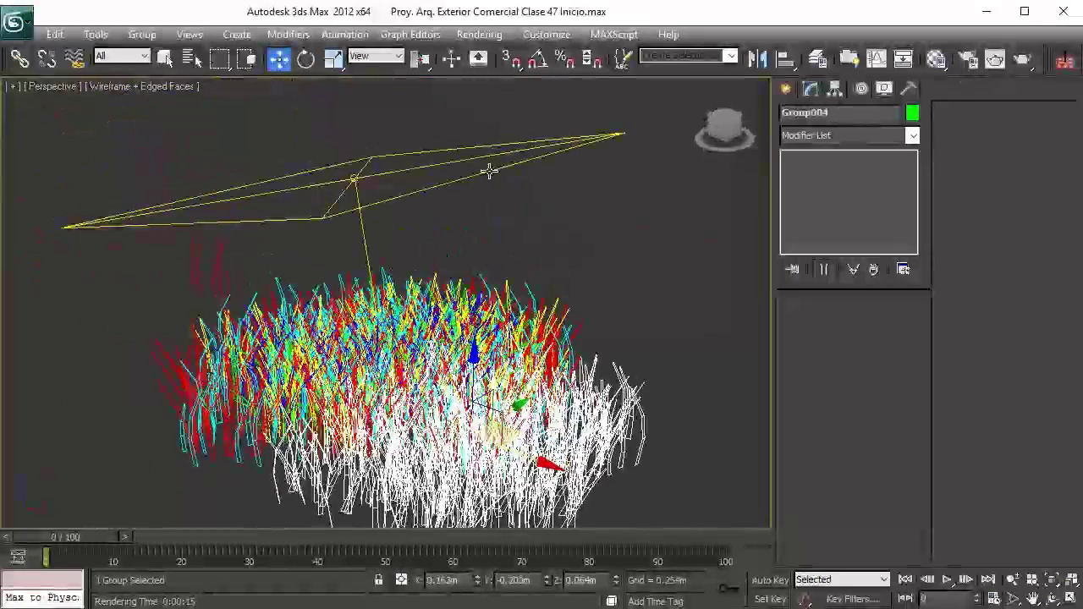
- Set the VRay light's multiplier to 4 and enlarge its half-length to about 0.854 m
click(490, 150)
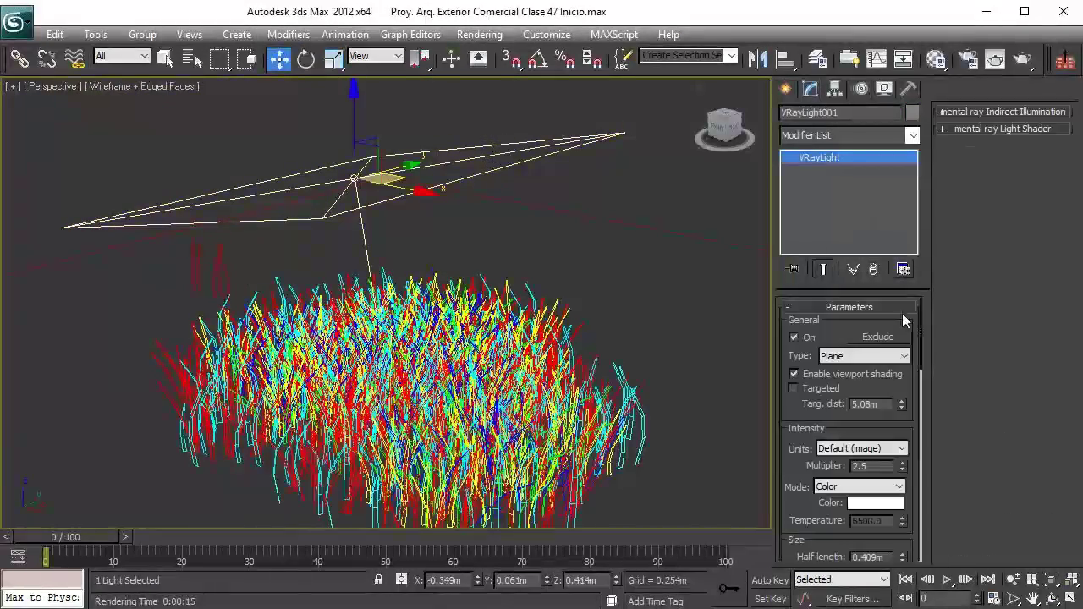
double_click(869, 466)
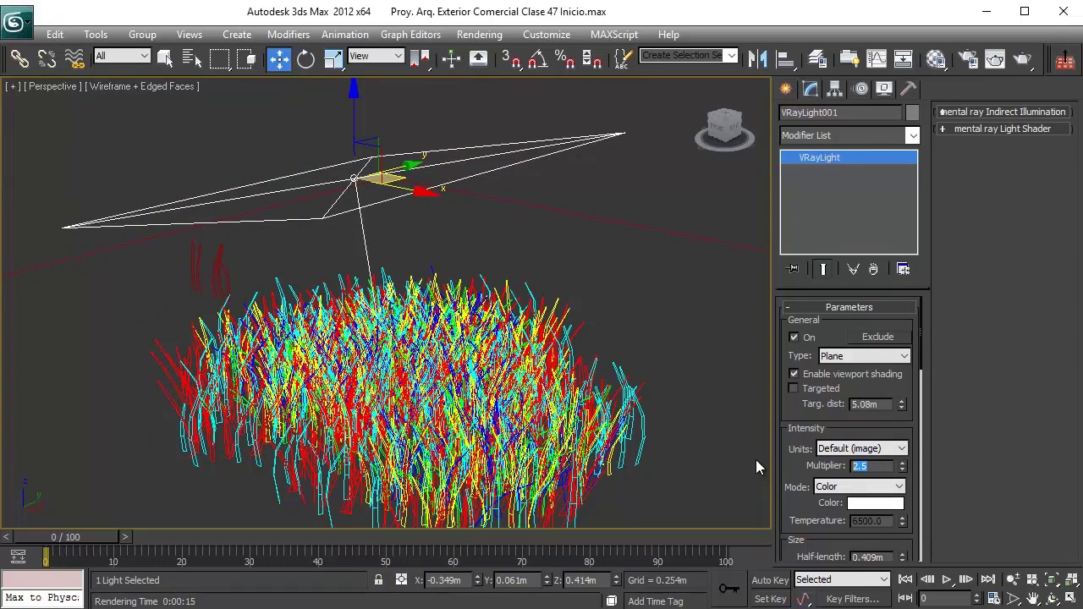
text(4)
key(Return)
scroll(808, 399, down, 3)
drag(903, 462, 862, 418)
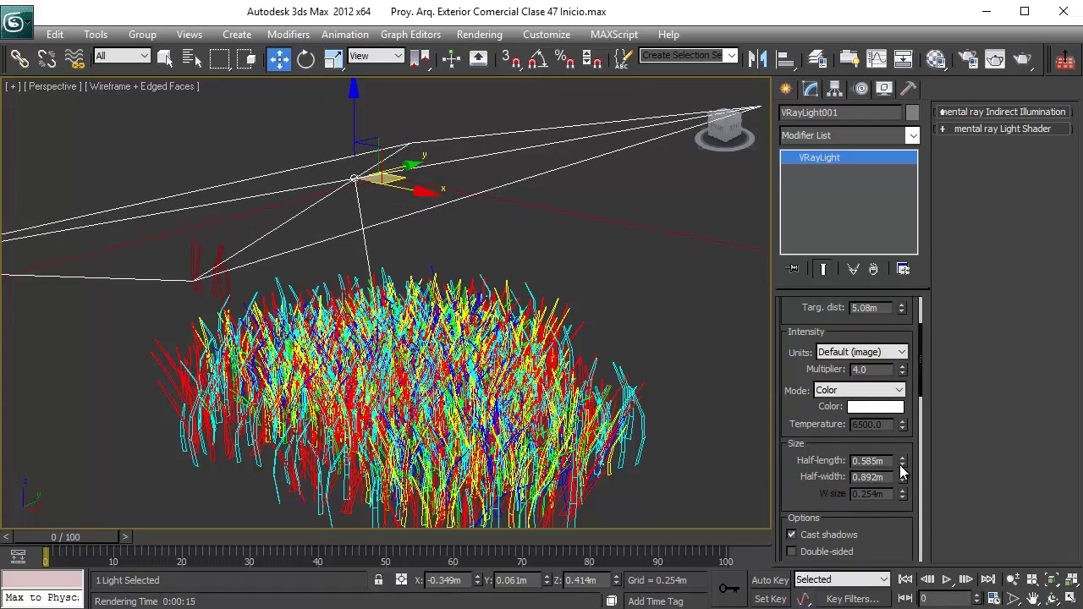
drag(902, 462, 895, 416)
- Render a closer perspective view of the grass clump under the brighter light and close the rendered frame
middle_drag(593, 303, 569, 217)
scroll(566, 265, up, 2)
middle_drag(472, 317, 480, 330)
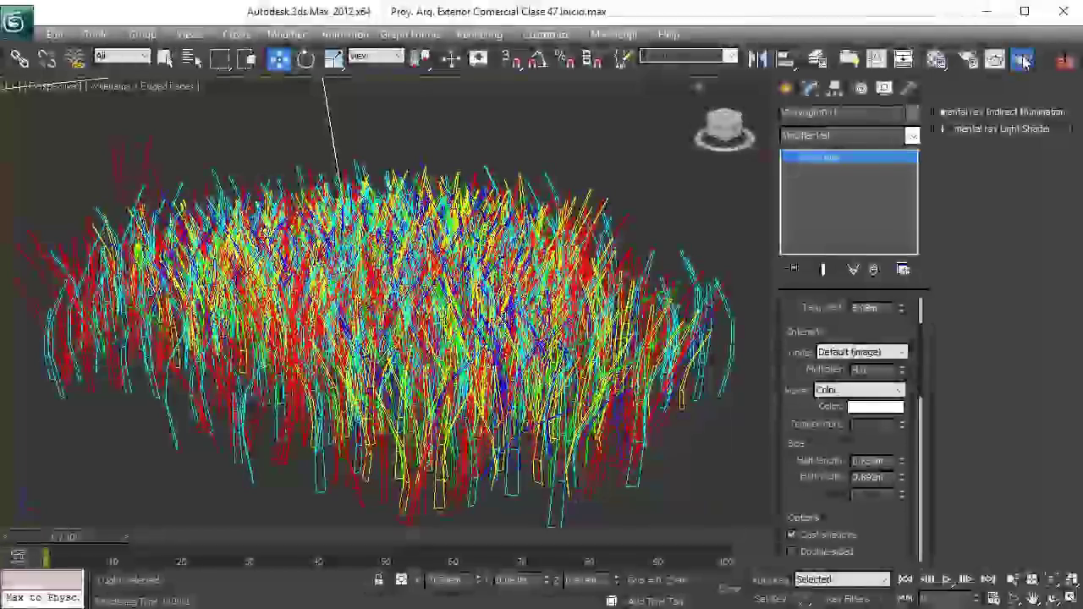
click(1022, 55)
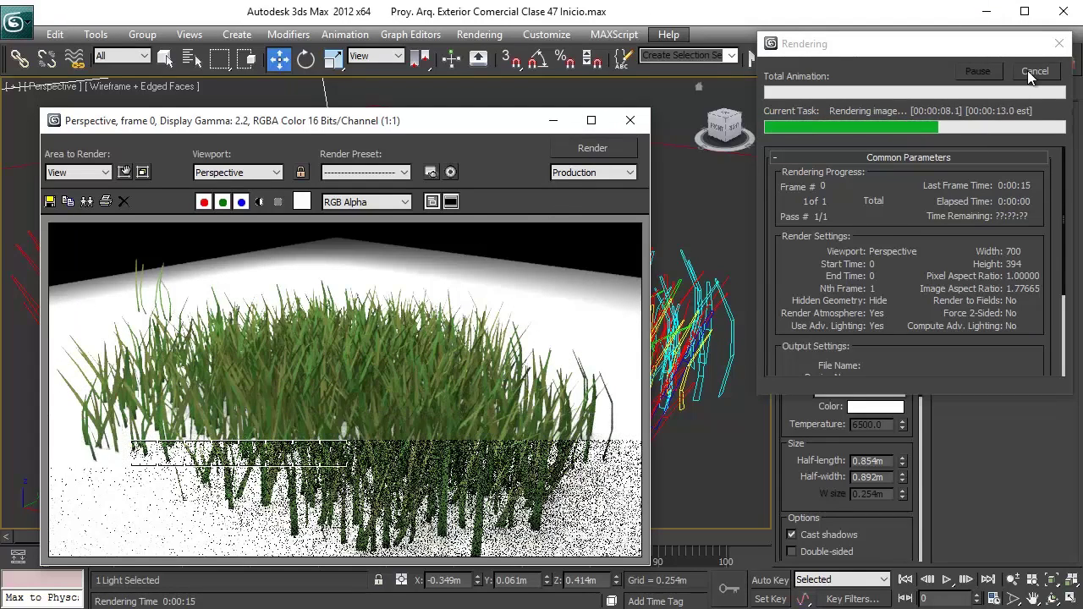
click(627, 126)
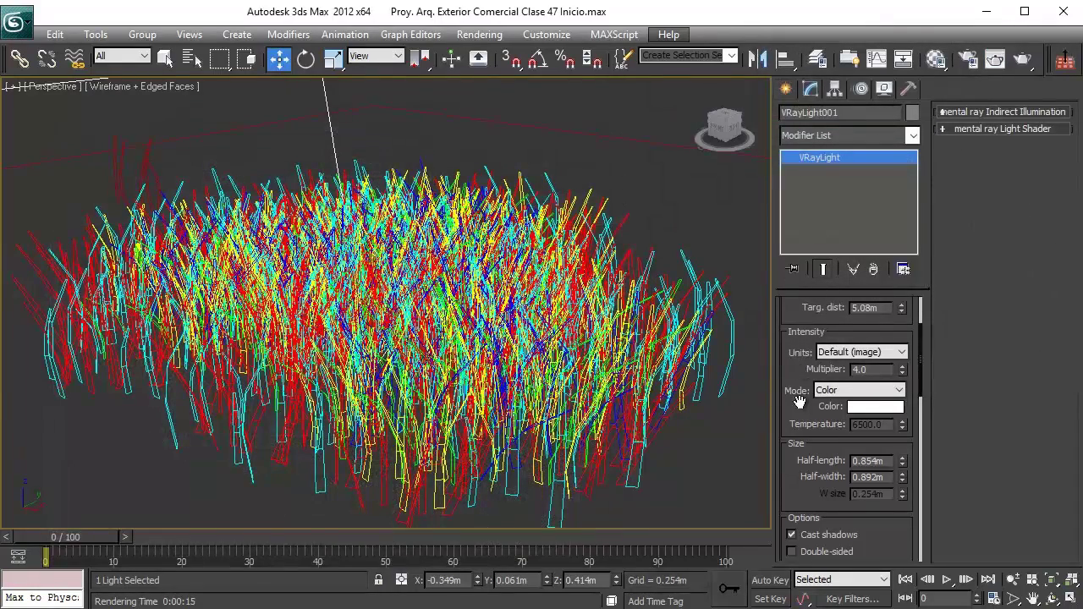
- Turn off the VRay light, switch to the top view, and clear the selection
drag(800, 372, 809, 493)
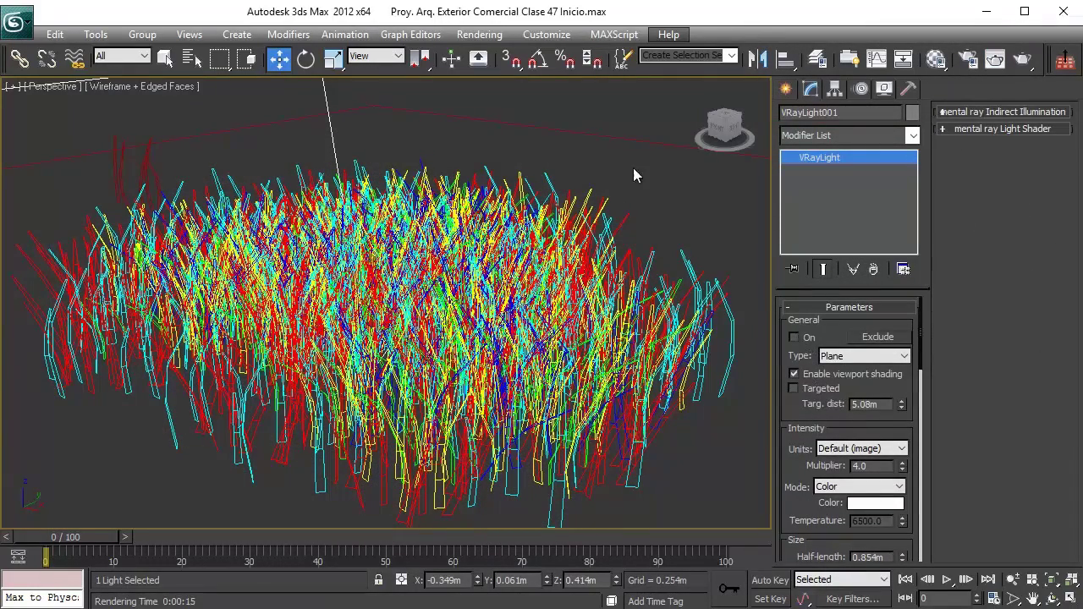
key(t)
key(z)
middle_drag(368, 280, 40, 325)
click(509, 313)
middle_drag(396, 309, 571, 242)
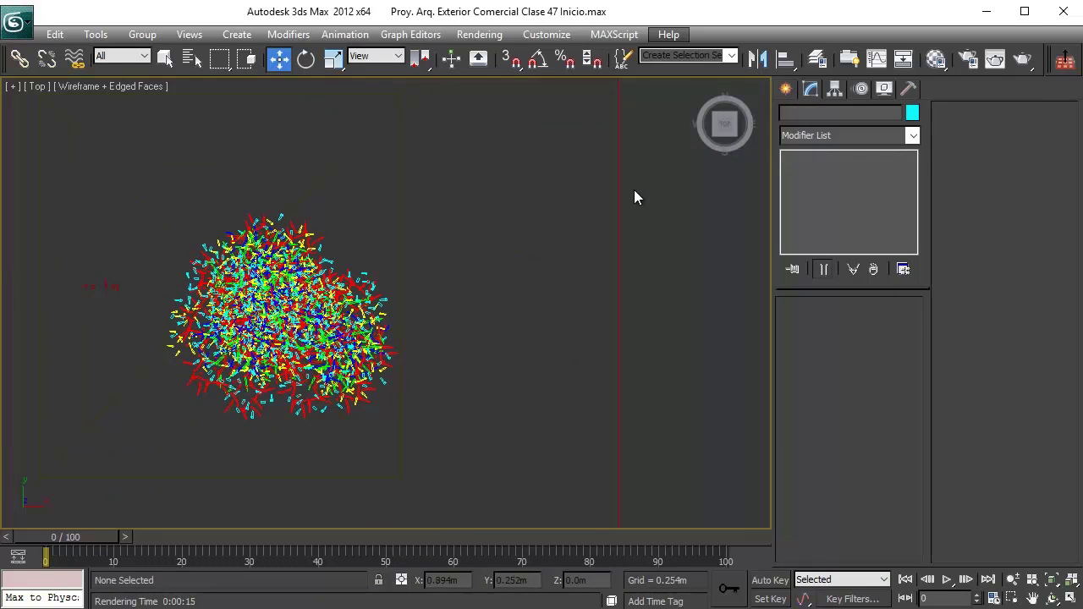
- Create a Standard Target Direct light in the top view, aimed diagonally from the clump's upper right to its lower left
click(786, 88)
click(842, 141)
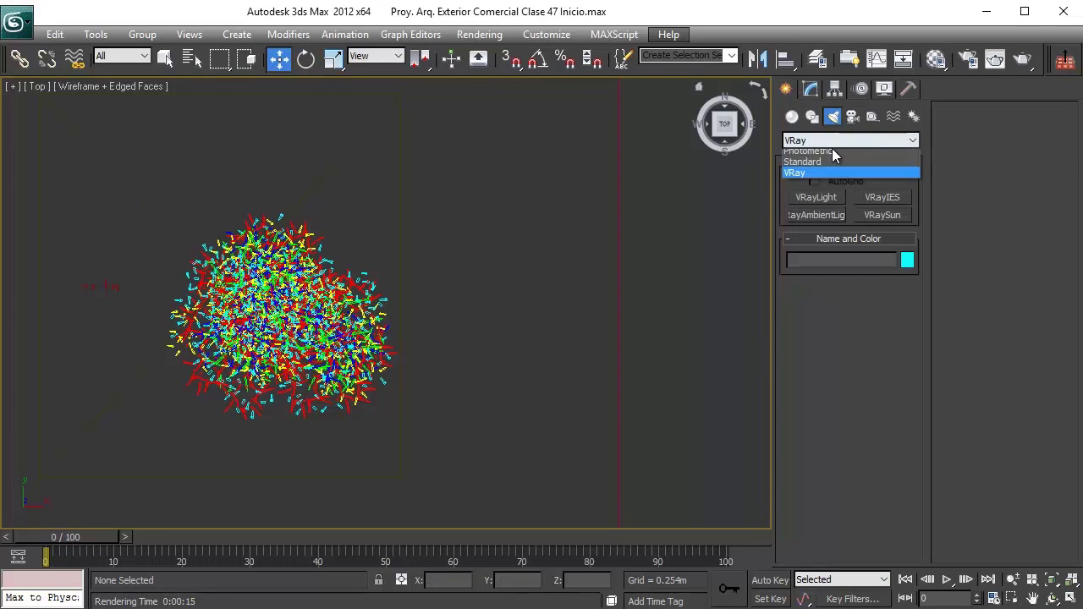
click(822, 161)
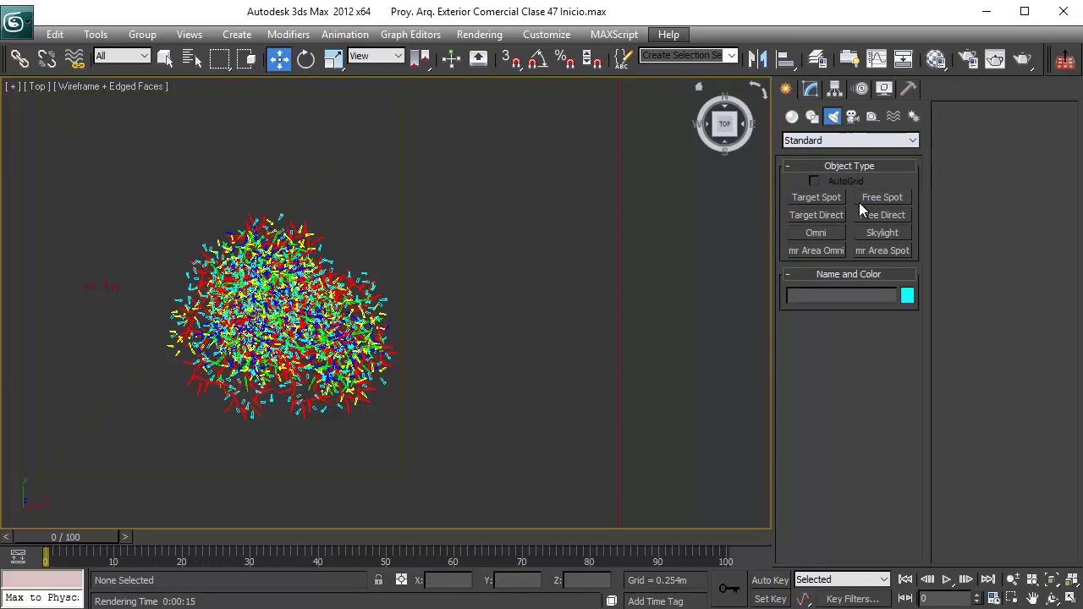
click(818, 219)
middle_drag(415, 310, 512, 306)
drag(544, 243, 336, 374)
- Raise the directional light above the grass in the front view to a height of about 0.8 m
key(w)
key(f)
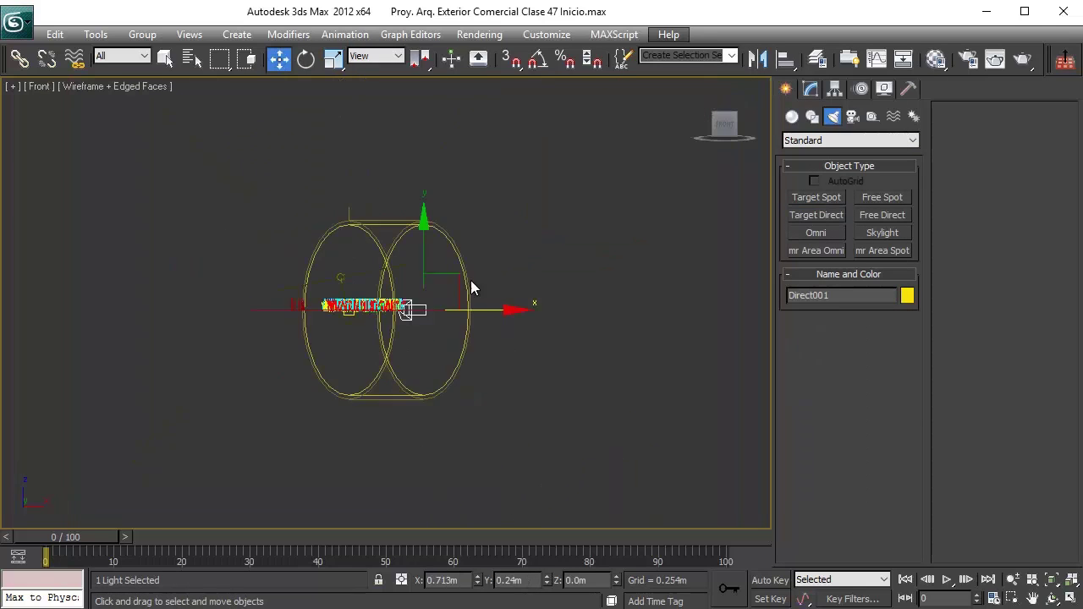
scroll(473, 284, up, 3)
drag(500, 296, 473, 172)
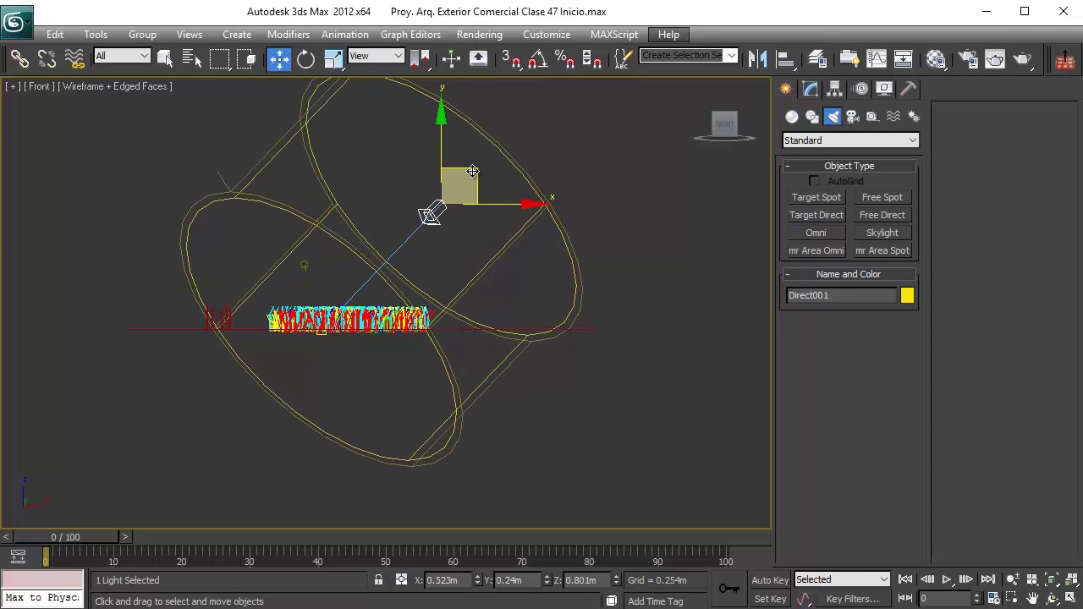
- Enable VRayShadow shadows on the directional light and set their subdivisions to 12
click(810, 88)
click(794, 397)
click(810, 416)
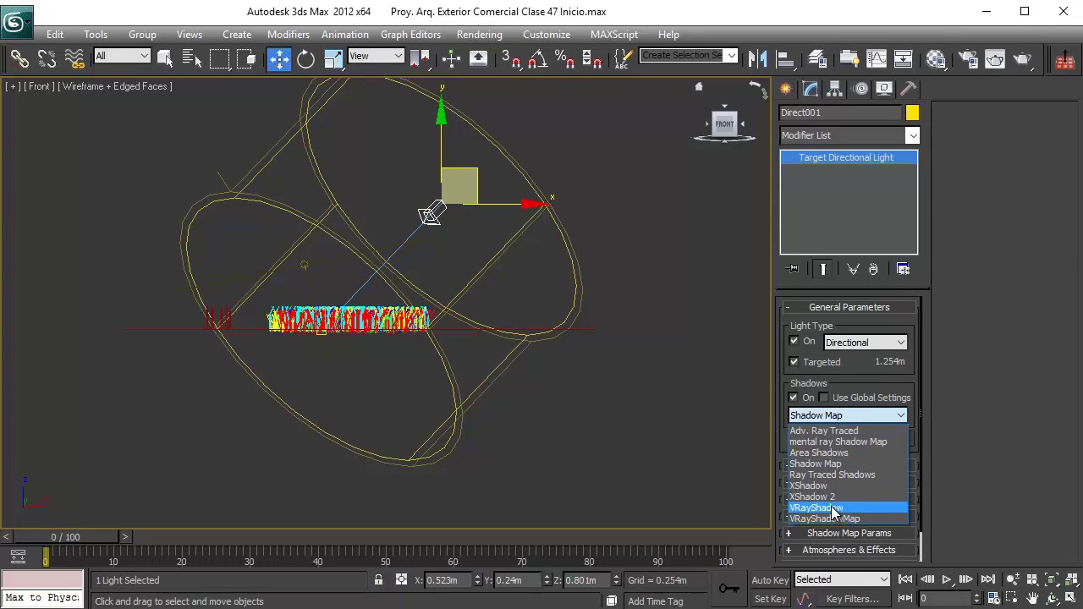
click(833, 508)
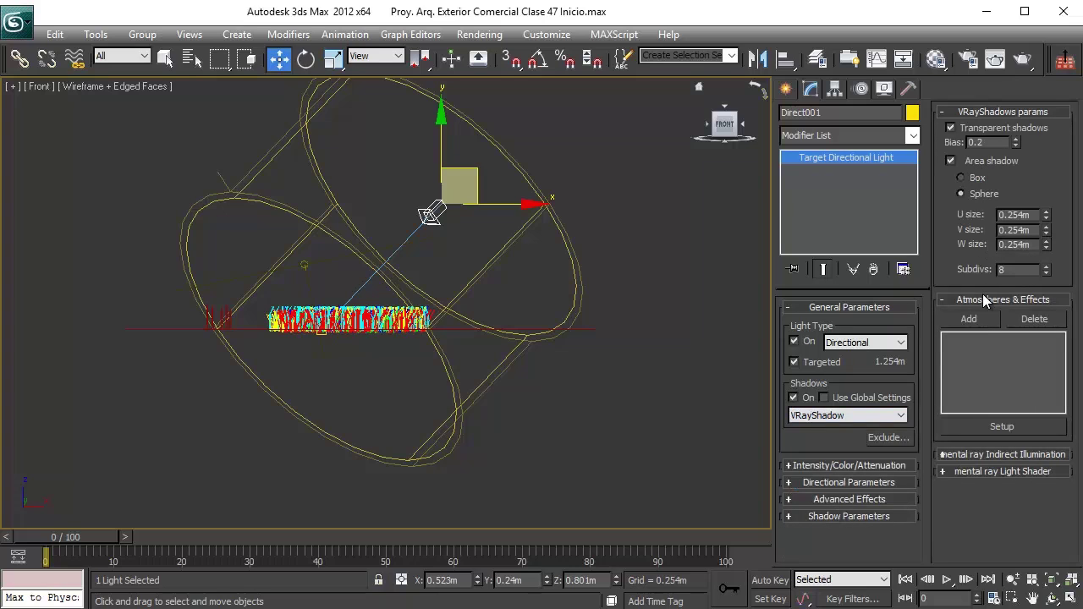
double_click(1015, 270)
text(12)
key(Return)
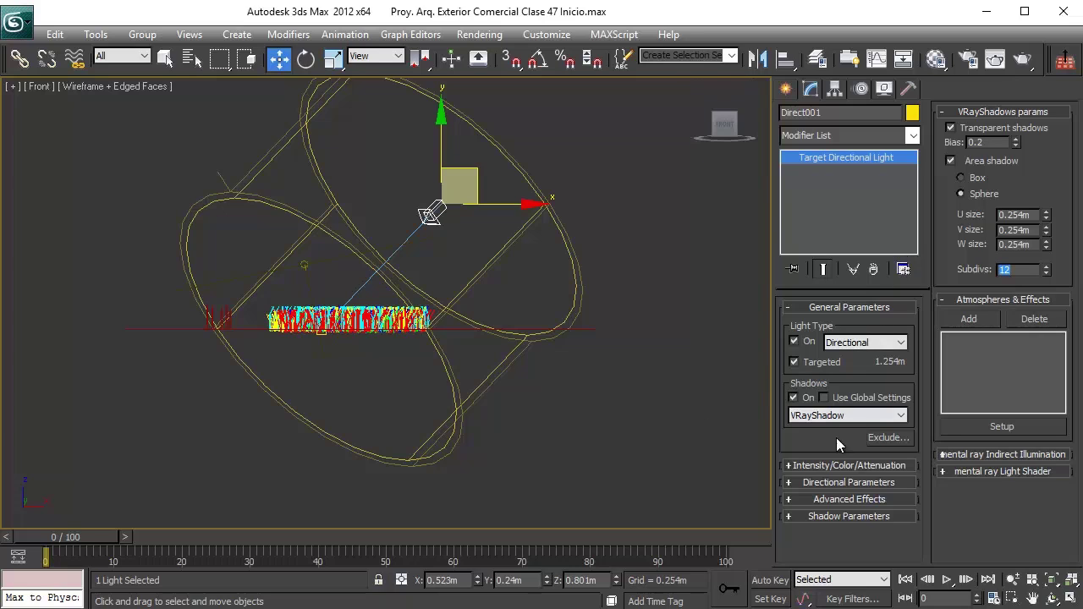
- Set the directional light's intensity multiplier to 2 and deselect the light
click(831, 465)
double_click(999, 131)
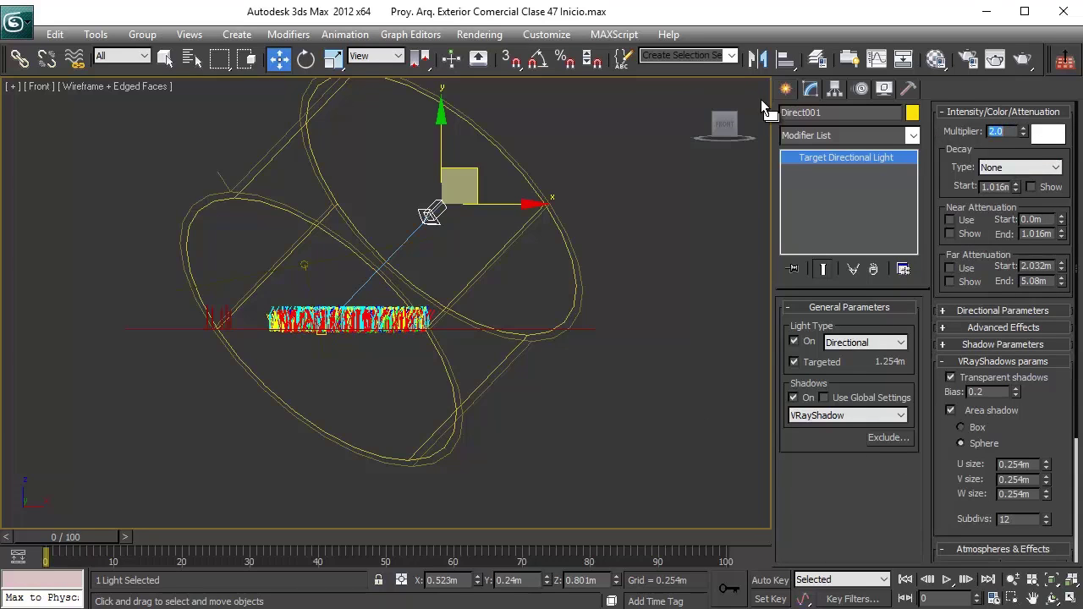
click(443, 428)
- Select the last grass copy, render the perspective view under the directional light, and close the rendered frame
click(374, 317)
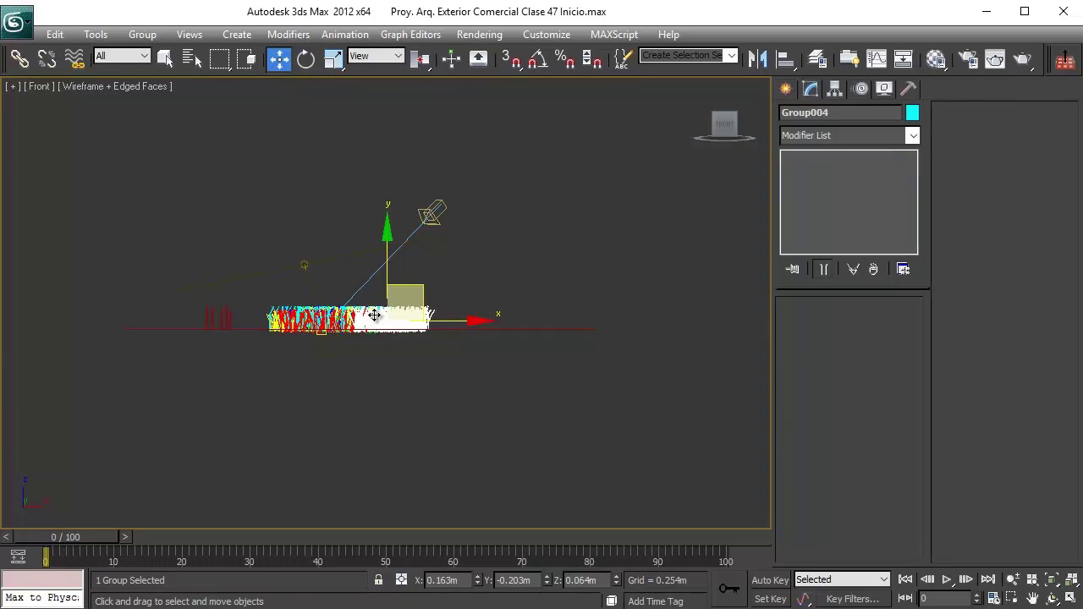
key(p)
scroll(382, 316, up, 8)
middle_drag(396, 298, 414, 285)
scroll(415, 271, down, 3)
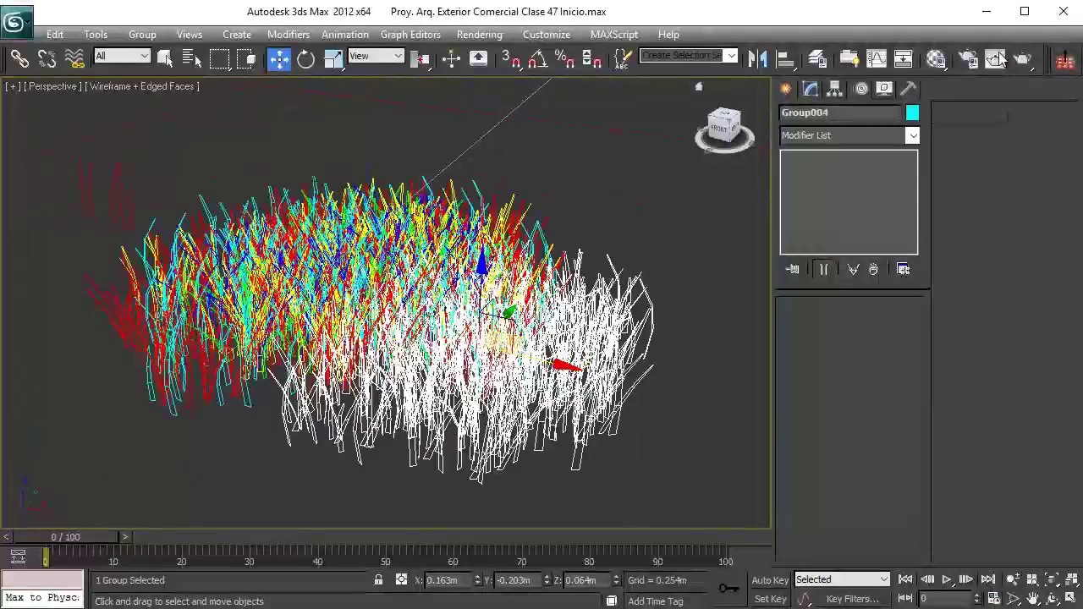
click(1025, 51)
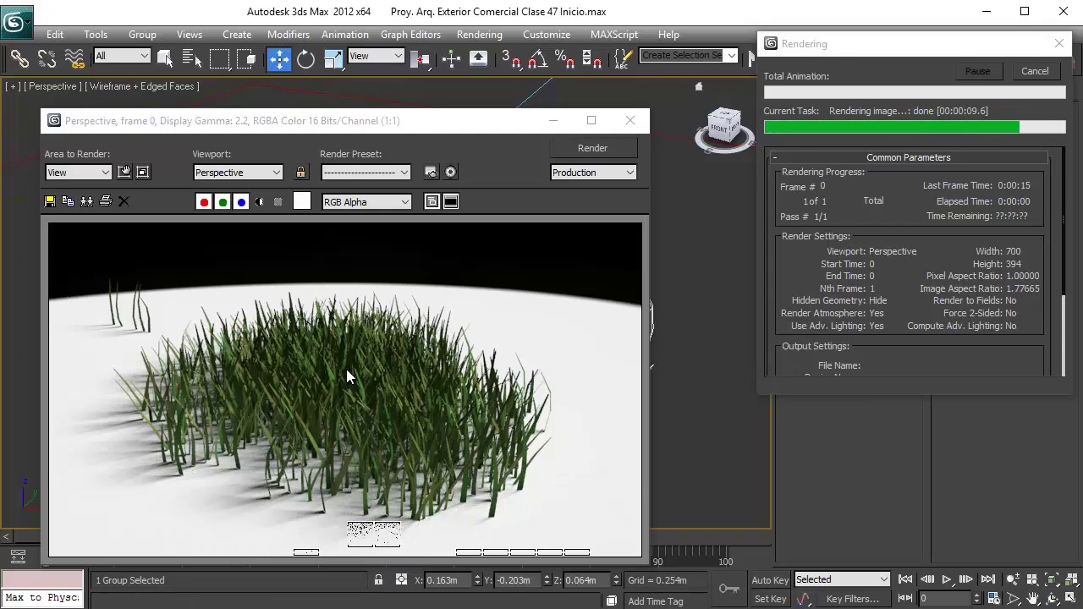
click(629, 120)
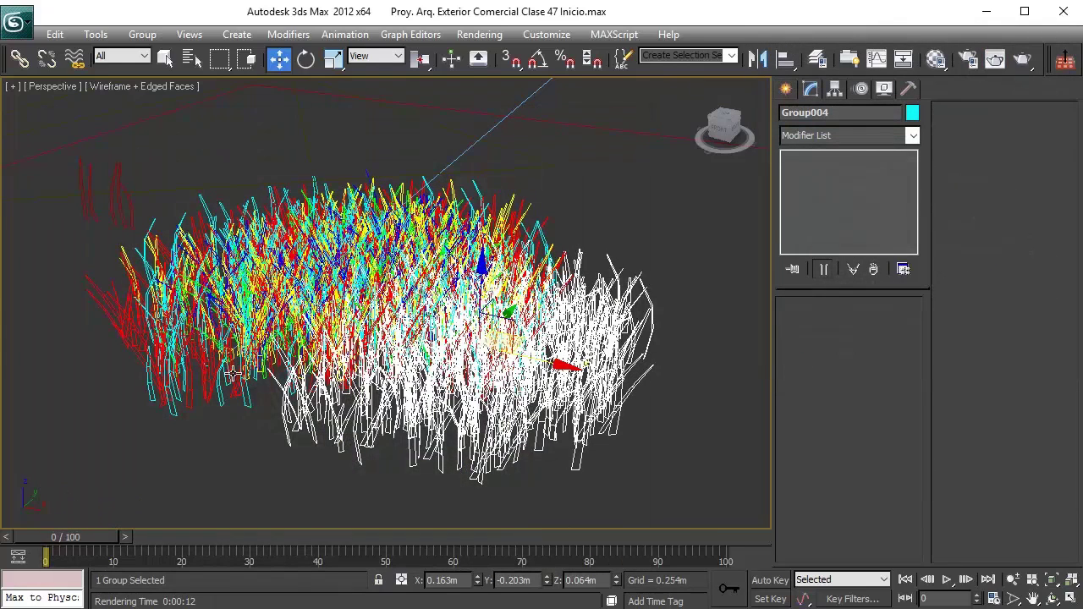
- Add the other two grass copies to the selection and lower all three groups vertically relative to the original clump
ctrl+click(127, 318)
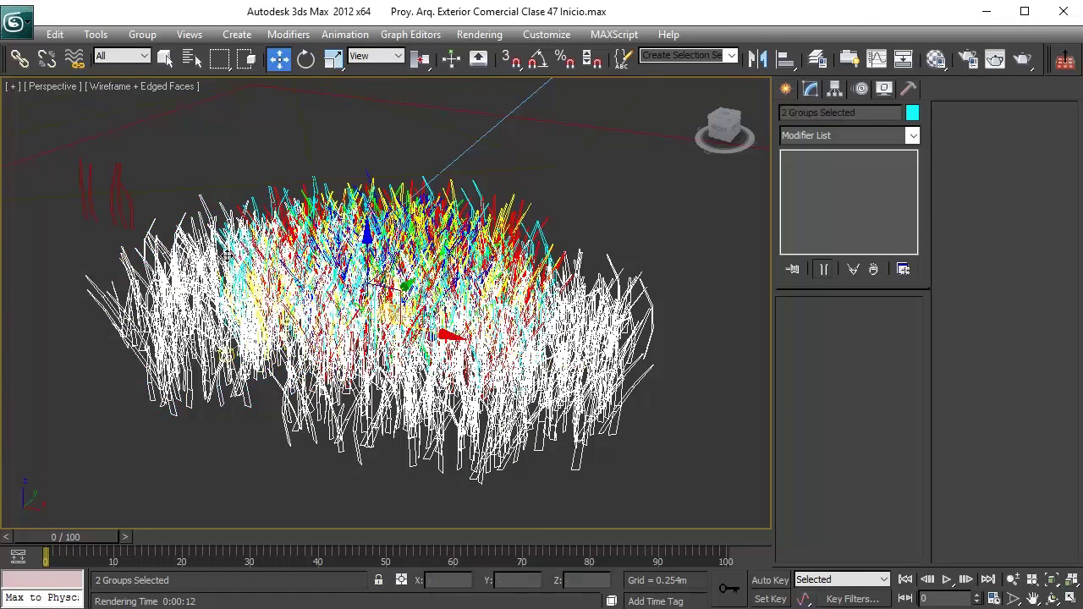
ctrl+click(448, 183)
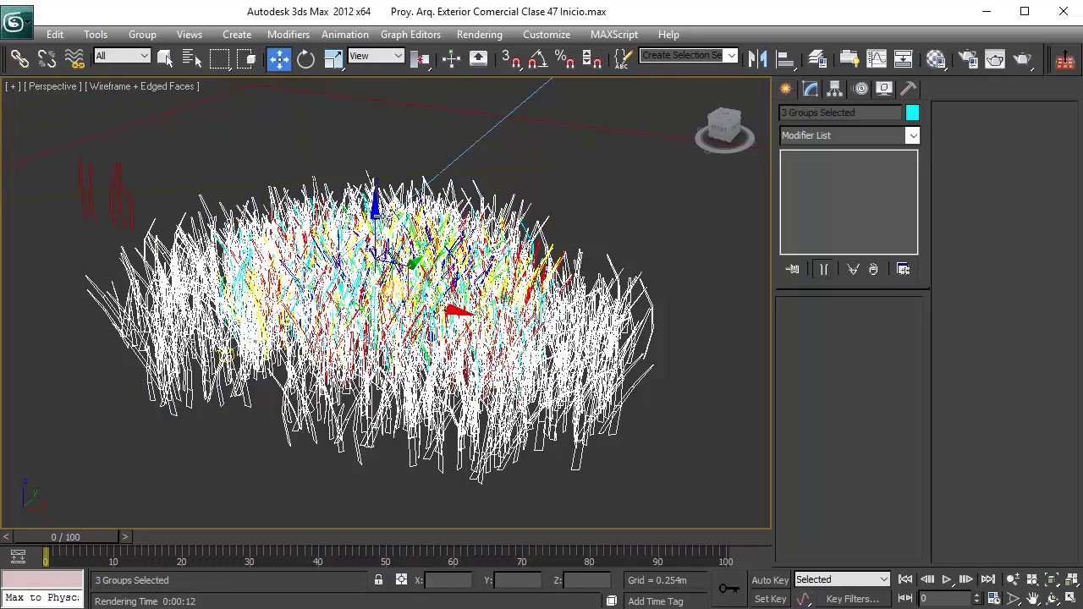
drag(378, 214, 382, 258)
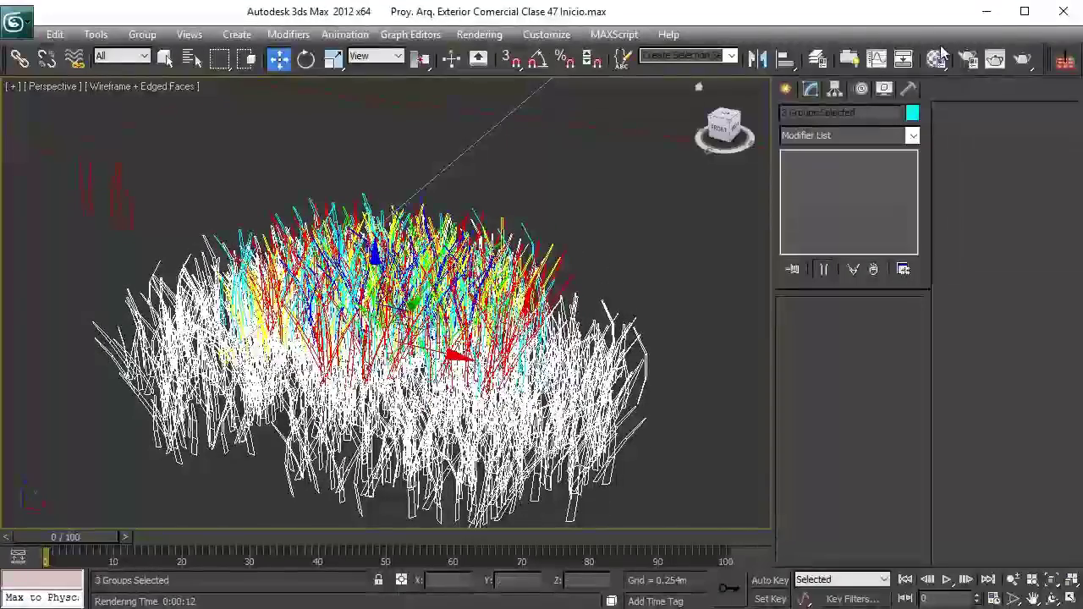
- Test-render the lowered copies, raise them slightly, render the perspective view again, and put the rendered frame away
click(1021, 61)
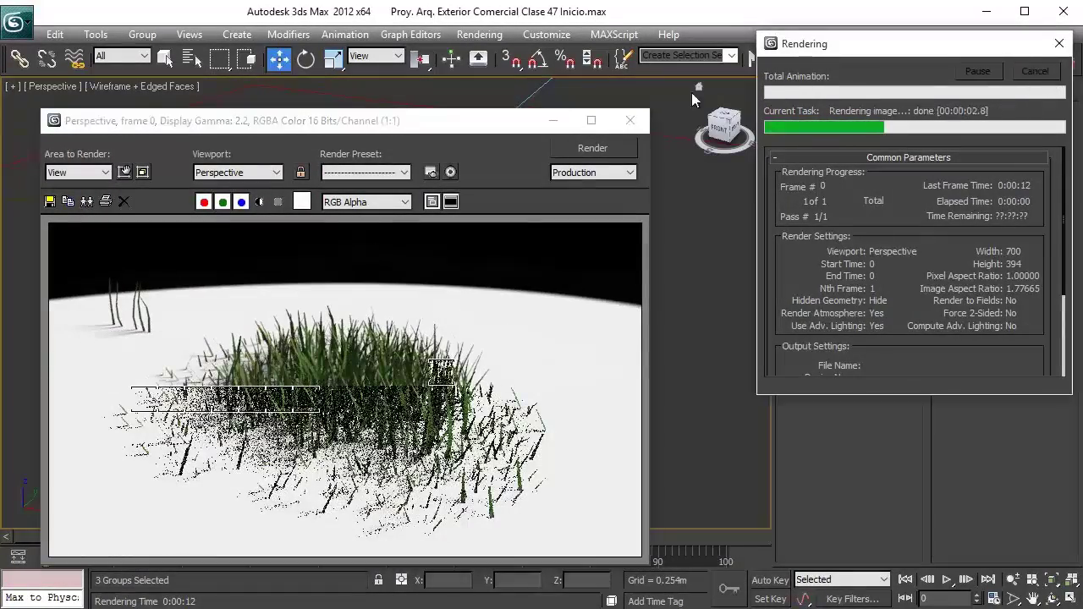
click(629, 120)
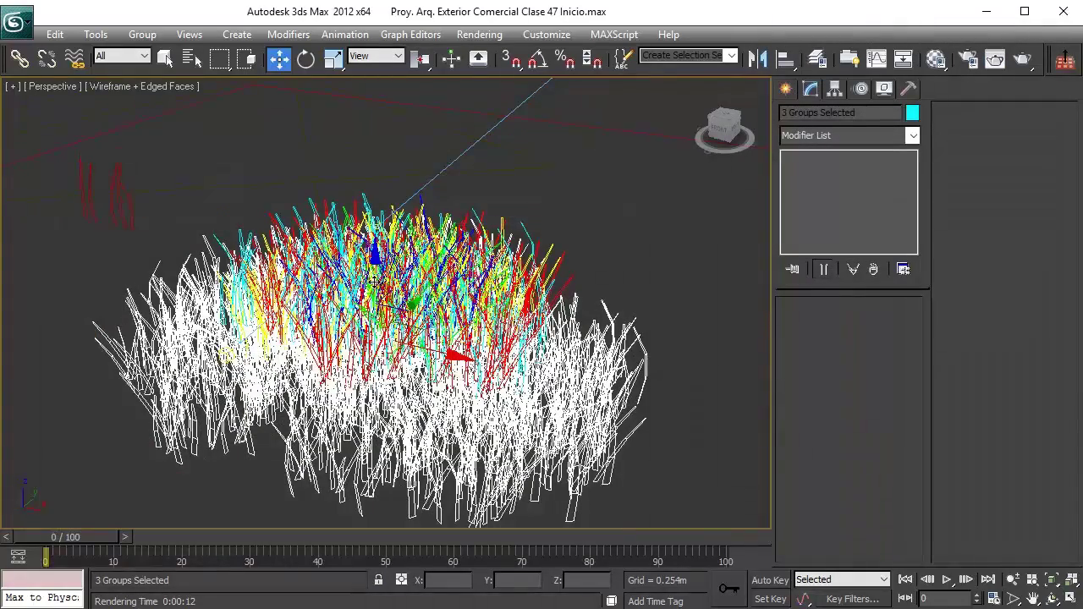
click(1023, 54)
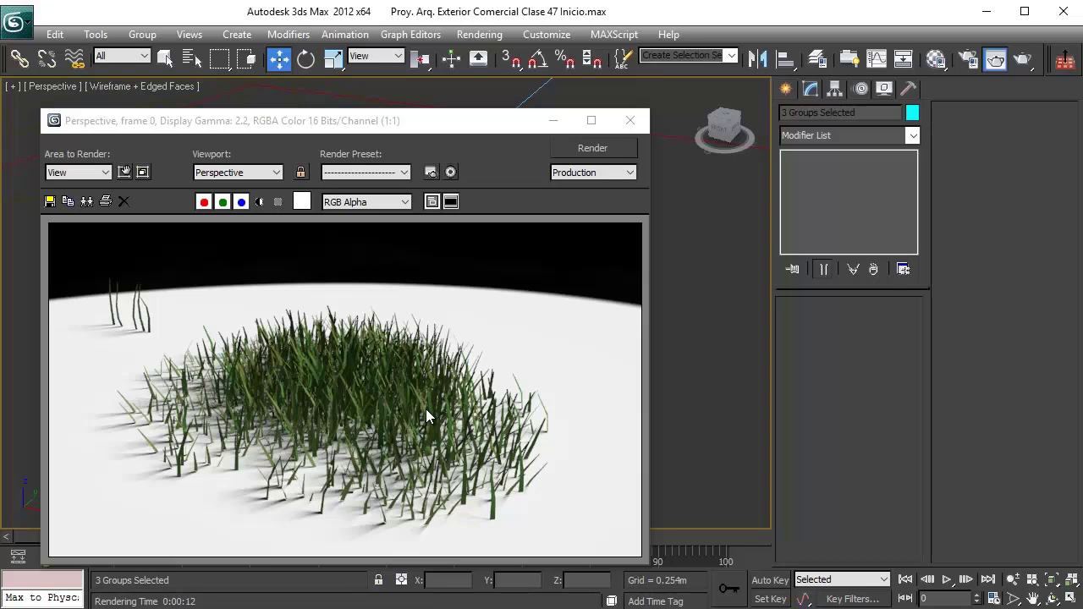
click(554, 120)
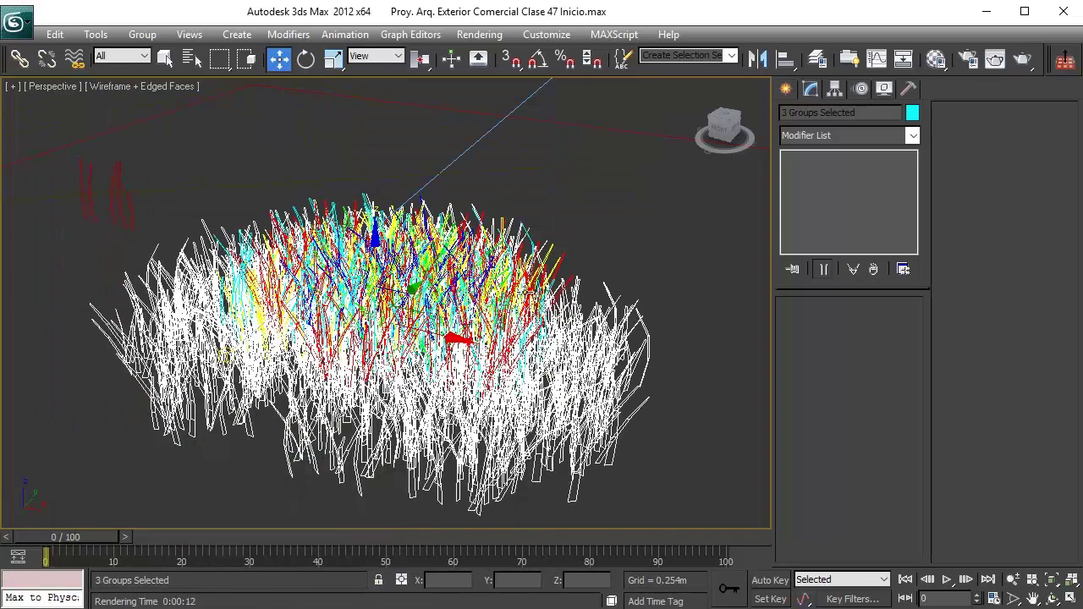
- Delete the three selected grass group copies in the top view
key(t)
key(z)
middle_drag(416, 296, 355, 297)
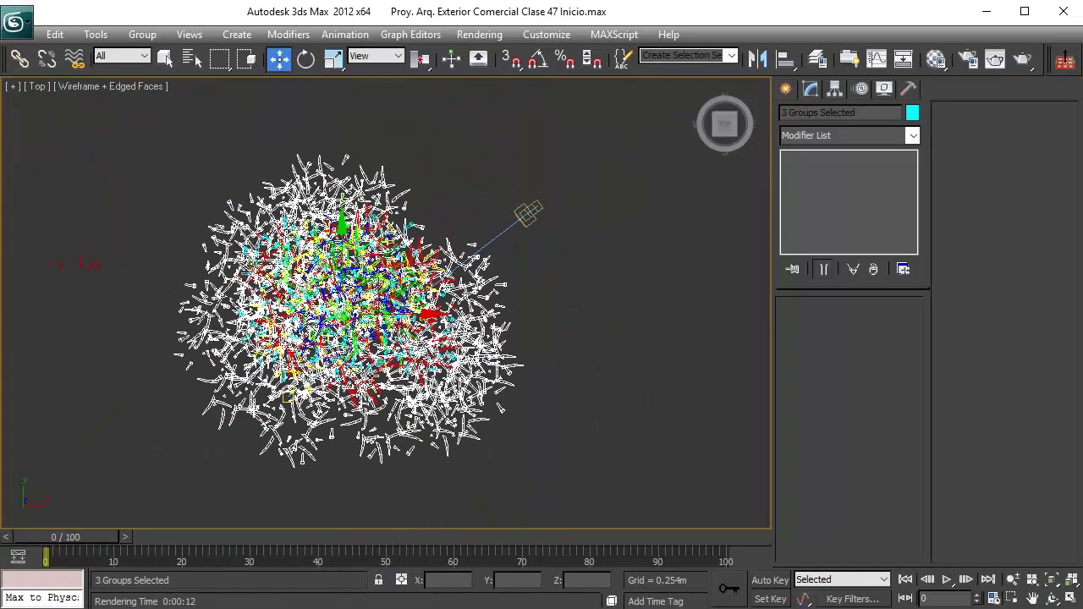
scroll(295, 277, down, 2)
middle_drag(407, 258, 264, 324)
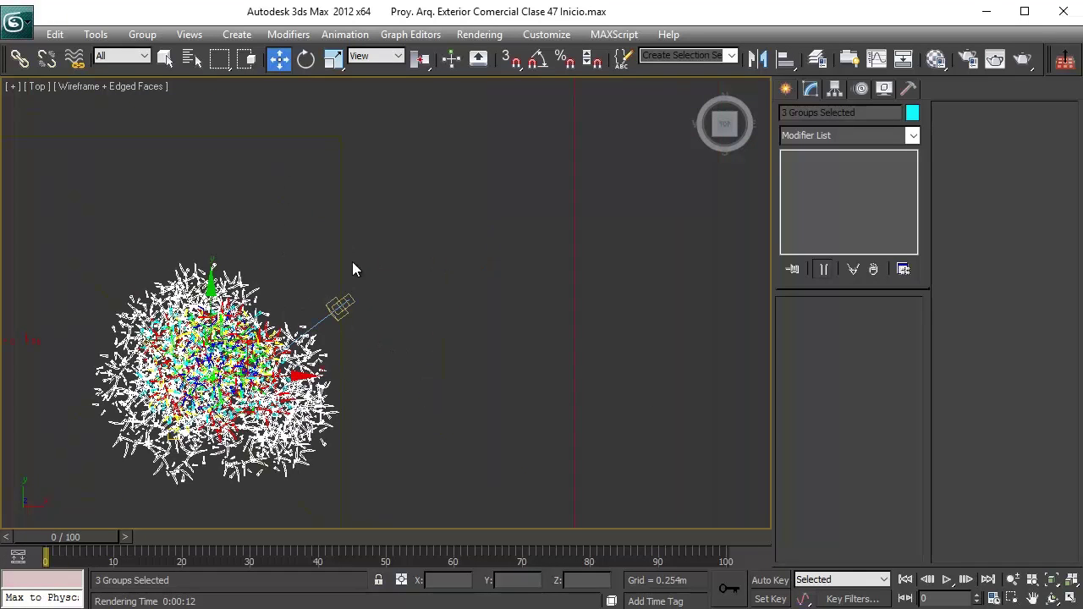
scroll(372, 274, down, 1)
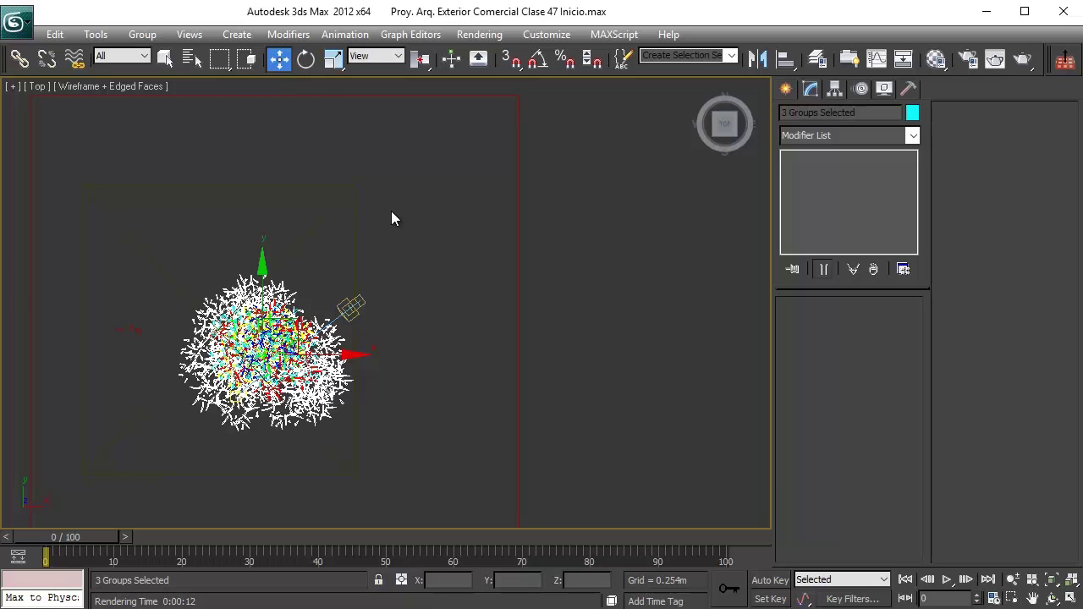
key(Delete)
middle_drag(303, 302, 394, 251)
scroll(394, 251, up, 2)
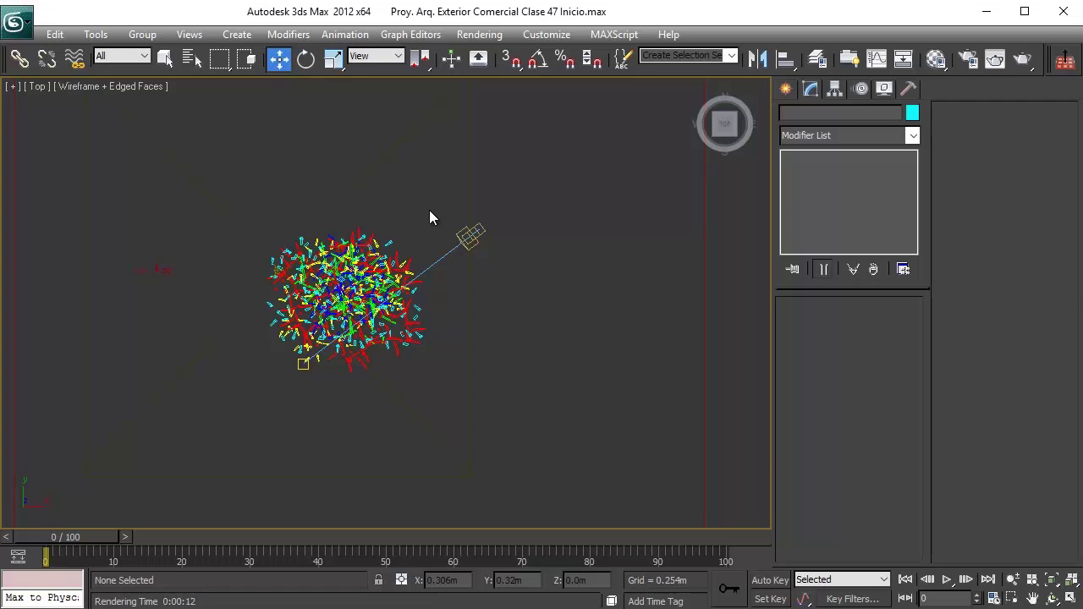
middle_drag(384, 203, 300, 269)
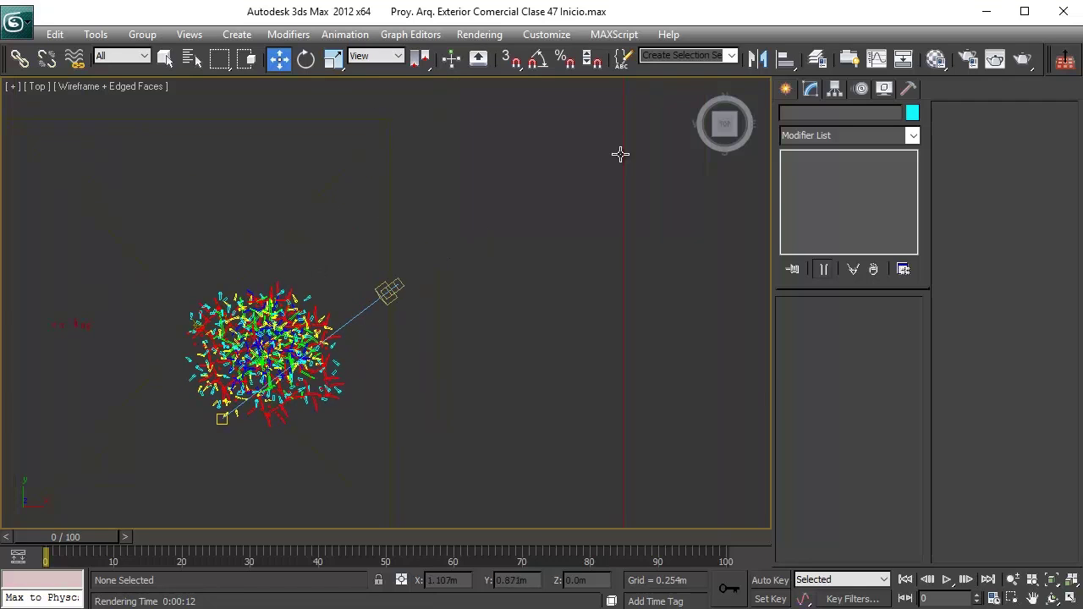